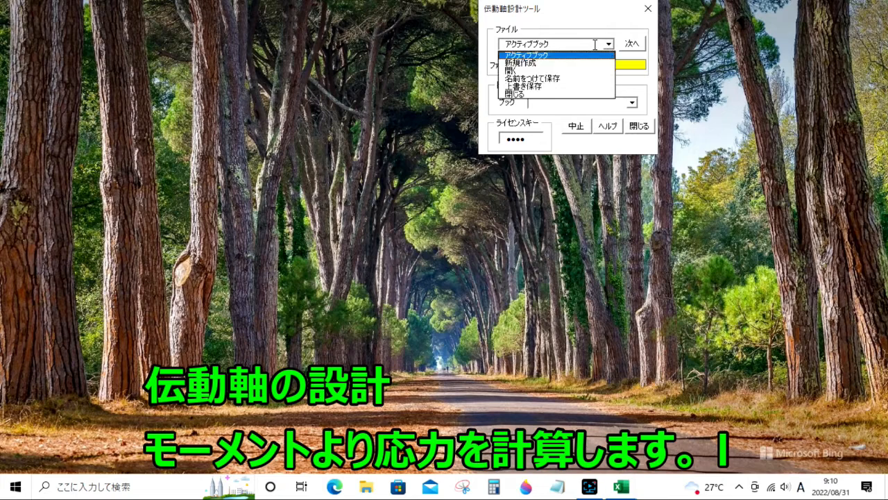
# - Create a new workbook with the design tool and open the 軸の応力計算 task
pyautogui.click(529, 64)
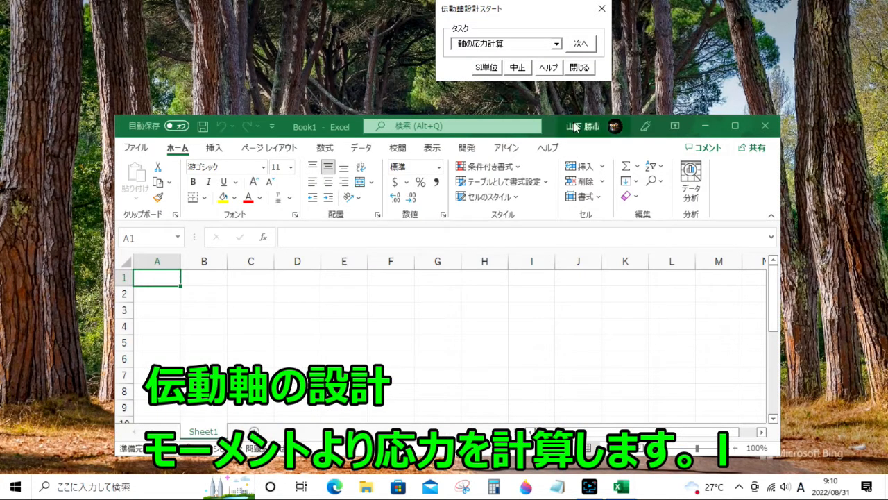
pyautogui.click(582, 44)
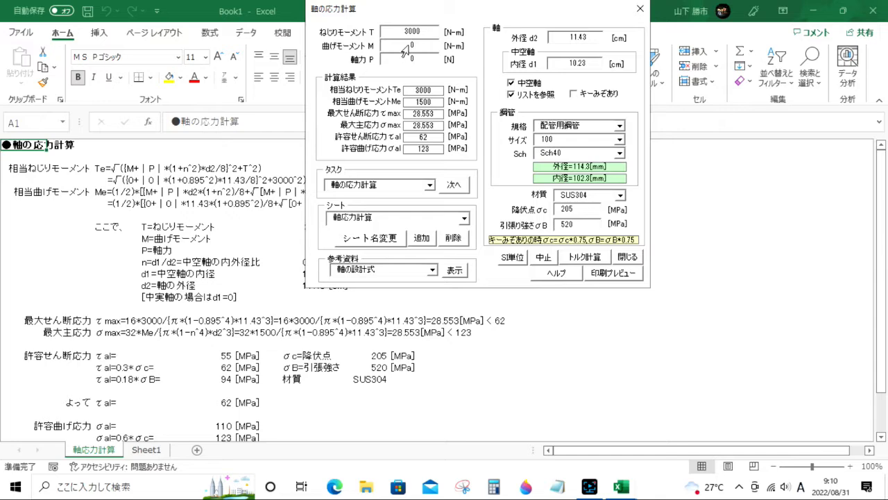
# - Set the bending moment M to 2000 N-m in the shaft stress calculation
pyautogui.moveTo(392, 11); pyautogui.dragTo(631, 21)
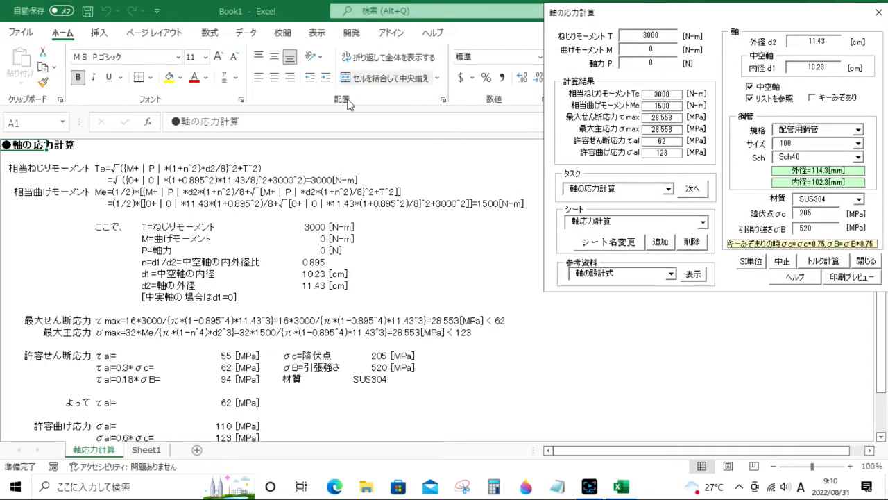
pyautogui.scroll(-2, 216, 261)
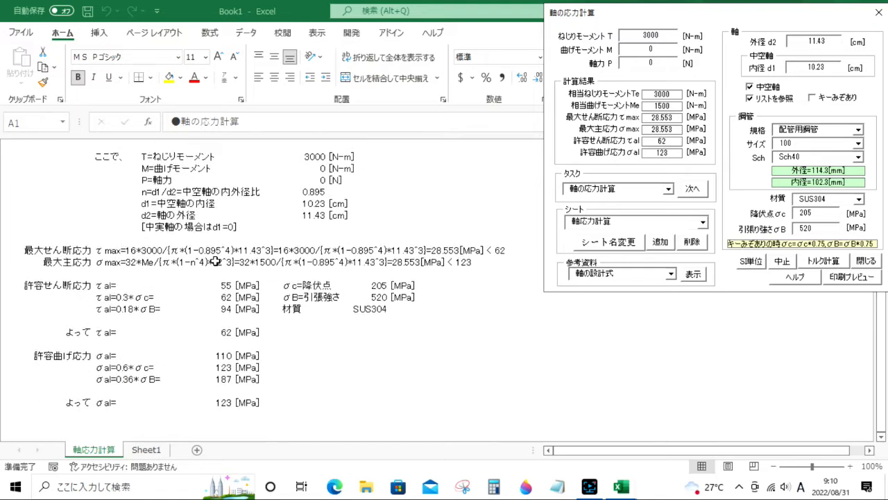
pyautogui.scroll(2, 216, 261)
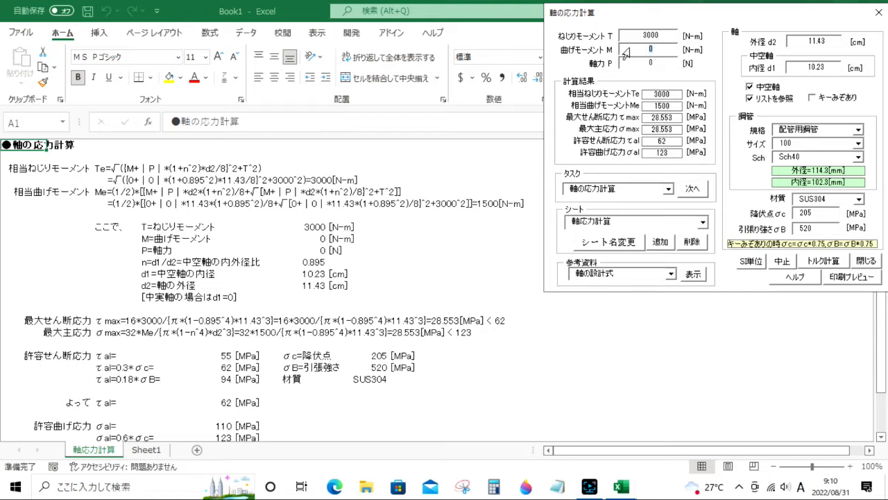
pyautogui.write('2000')
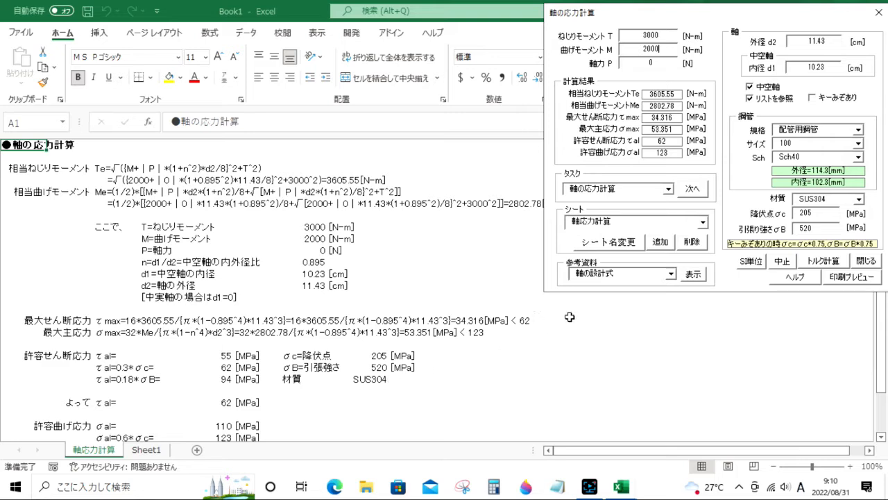
# - Set the shaft's outer diameter d2 to 60 cm, clear the inner diameter d1, and close the stress calculation
pyautogui.click(792, 46)
pyautogui.write('60')
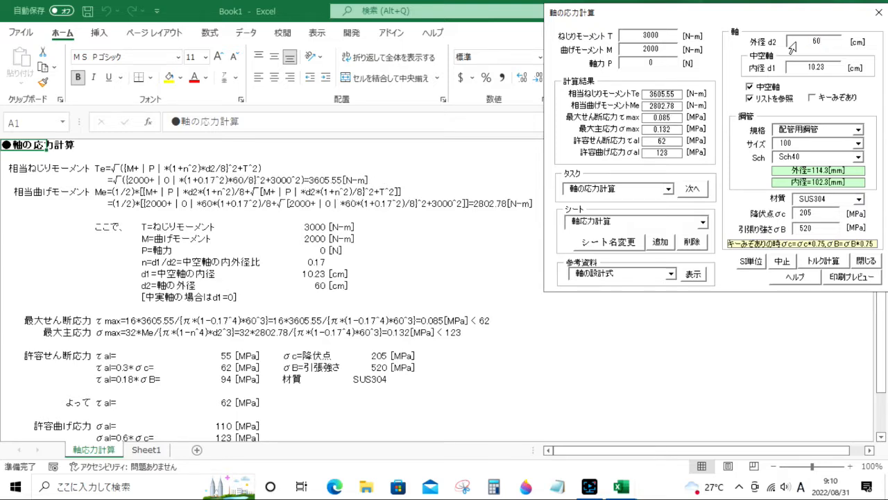
pyautogui.click(799, 70)
pyautogui.press('BackSpace')
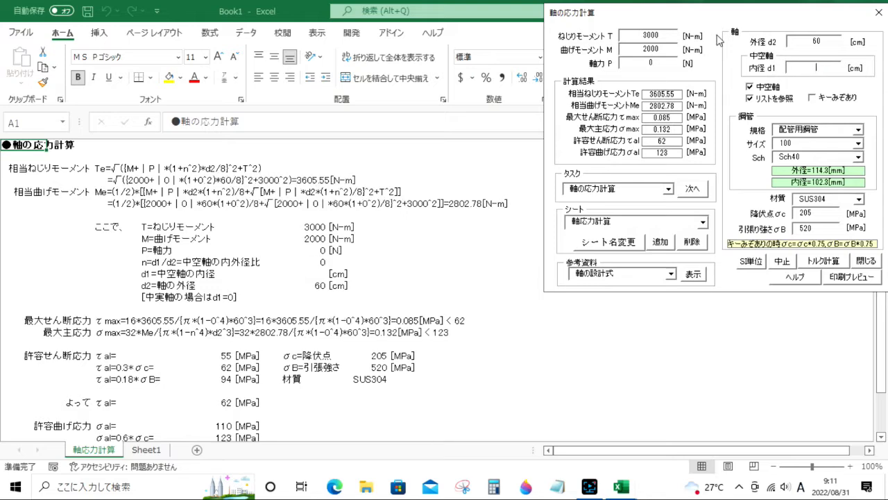
pyautogui.moveTo(735, 14); pyautogui.dragTo(558, 17)
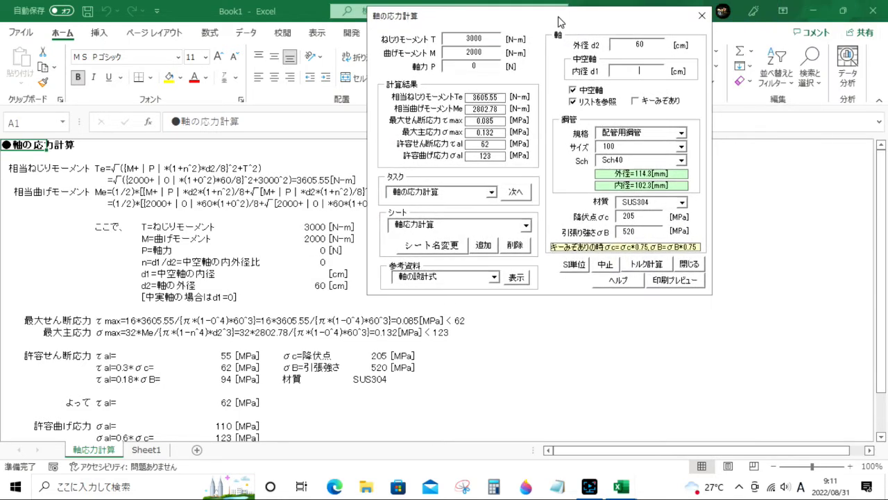
pyautogui.click(694, 264)
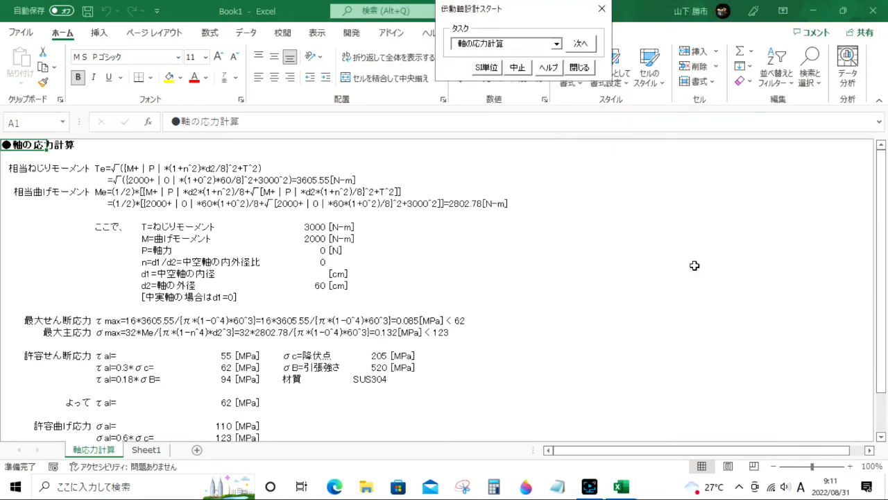
# - Open the 軸径_許容応力 task and set its bending moment M to 2000 N-m
pyautogui.click(556, 44)
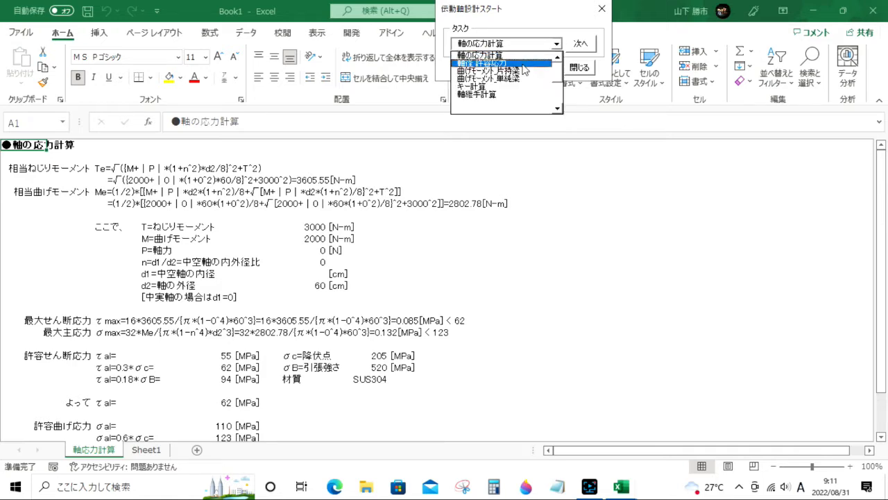
pyautogui.click(522, 64)
pyautogui.click(580, 44)
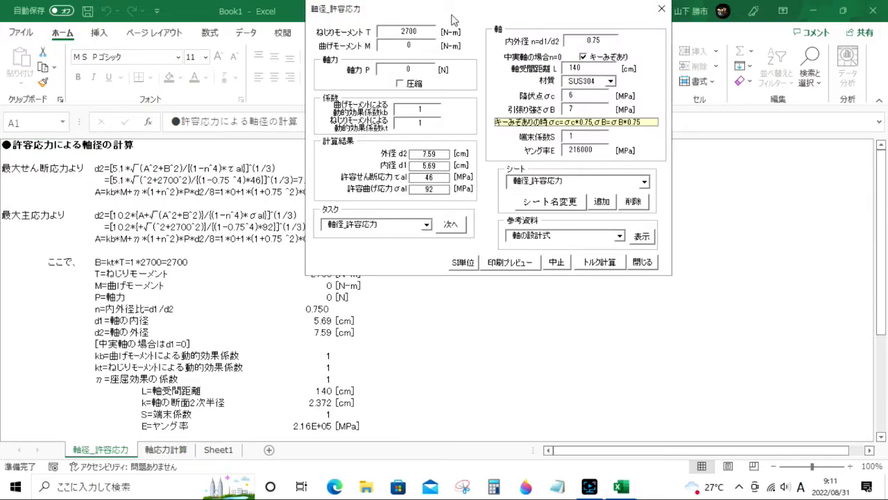
pyautogui.moveTo(454, 15); pyautogui.dragTo(543, 23)
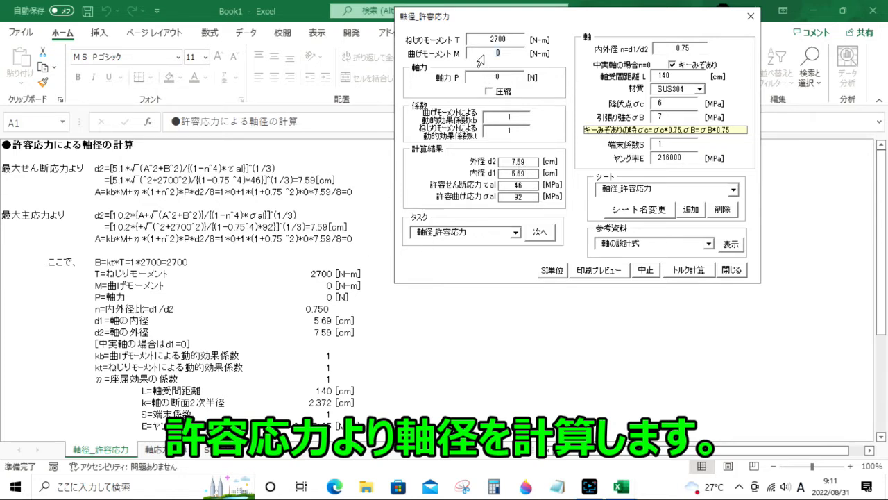
pyautogui.write('2000')
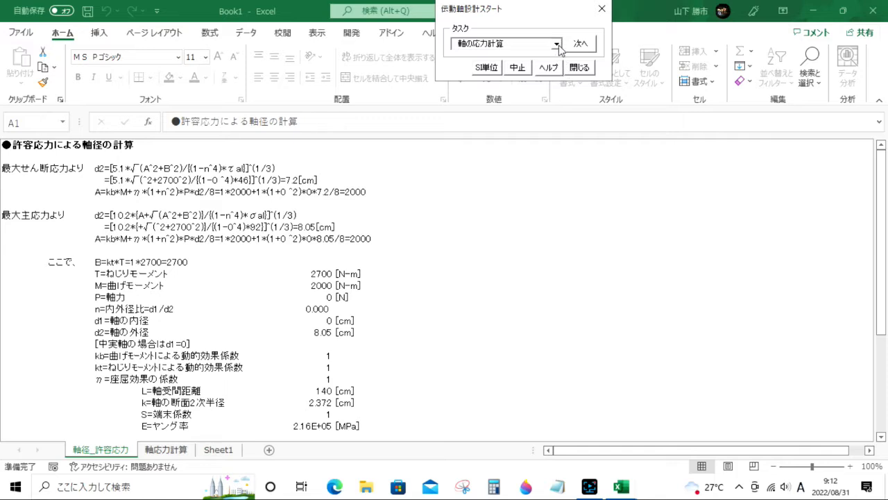
# - Open the 曲げモーメント_片持梁 task, calculate the cantilever with point load 1 set to 1500 N, and close the form
pyautogui.click(558, 45)
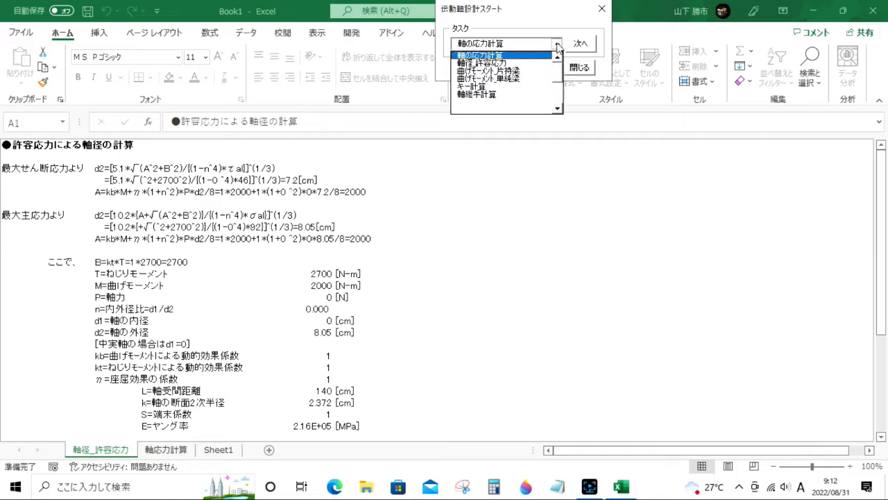
pyautogui.click(515, 71)
pyautogui.click(581, 44)
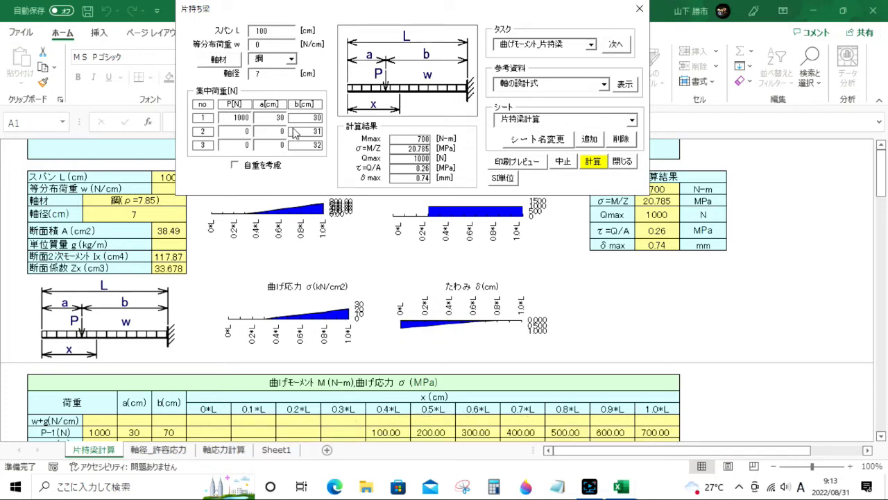
pyautogui.click(221, 121)
pyautogui.write('1500')
pyautogui.click(595, 164)
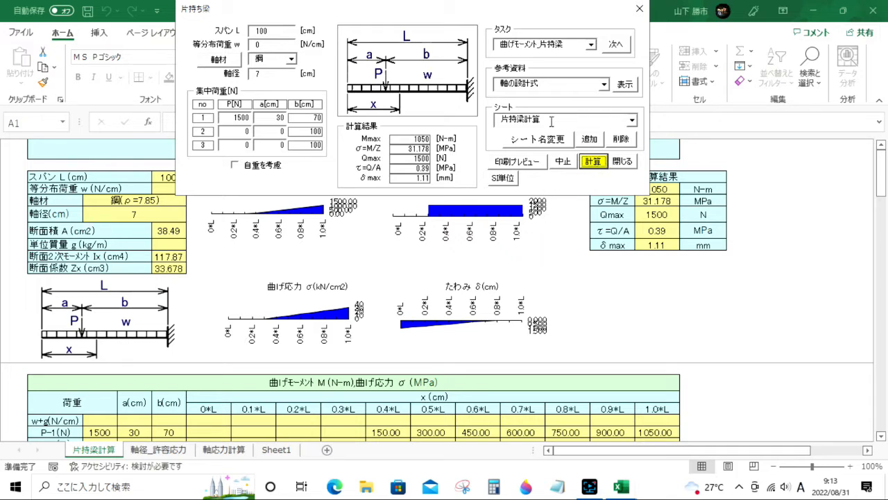
pyautogui.click(625, 165)
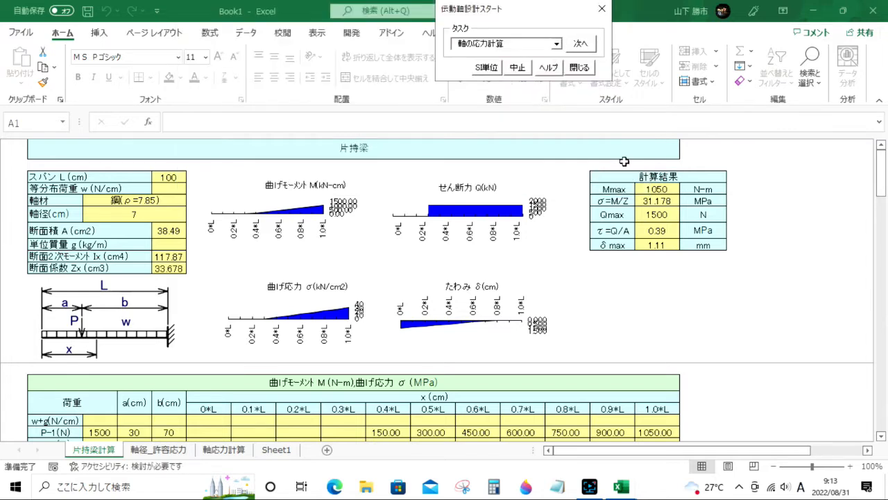
# - Open the 曲げモーメント_単純梁 task, calculate the simple beam with point load 2 set to 1000 N, and close the form
pyautogui.click(558, 45)
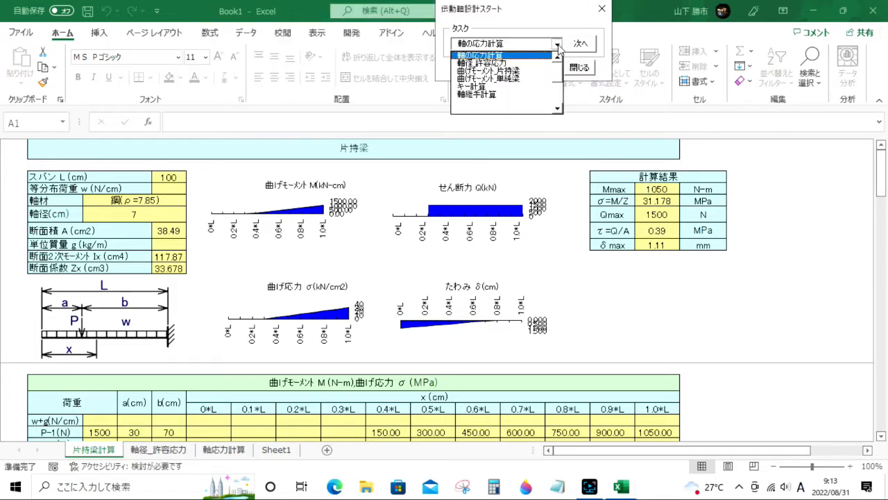
pyautogui.click(541, 79)
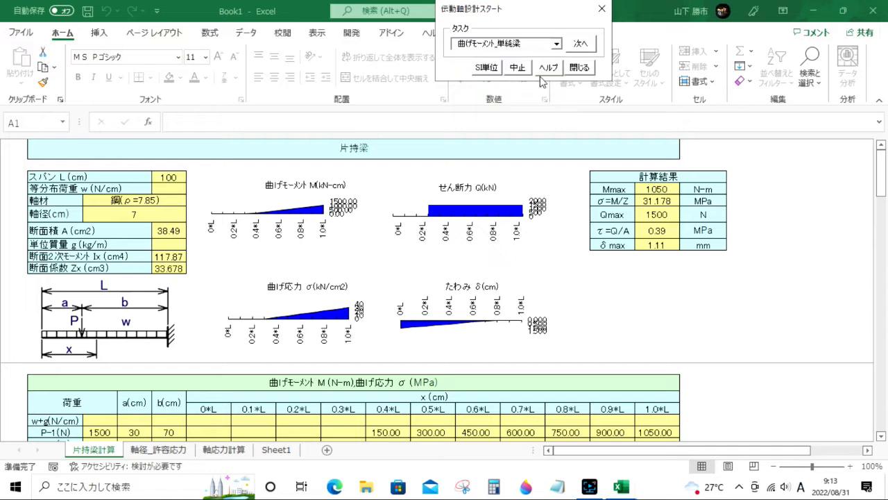
pyautogui.click(575, 44)
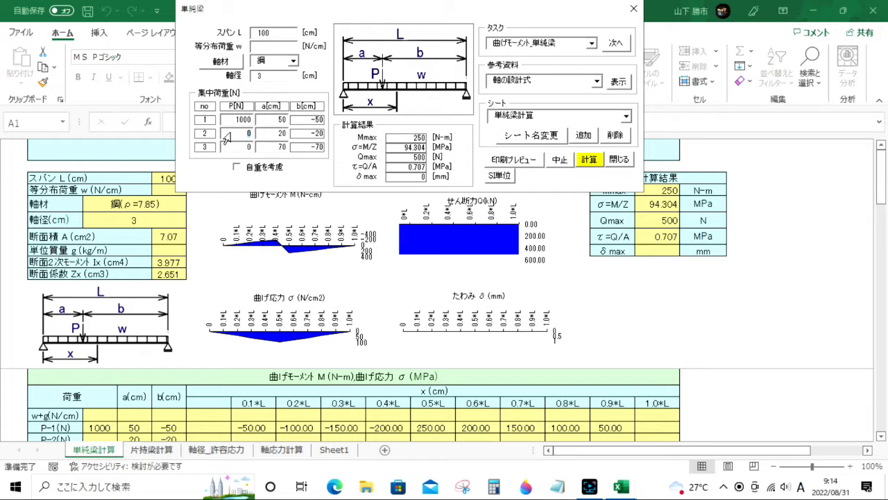
pyautogui.write('1000')
pyautogui.click(592, 164)
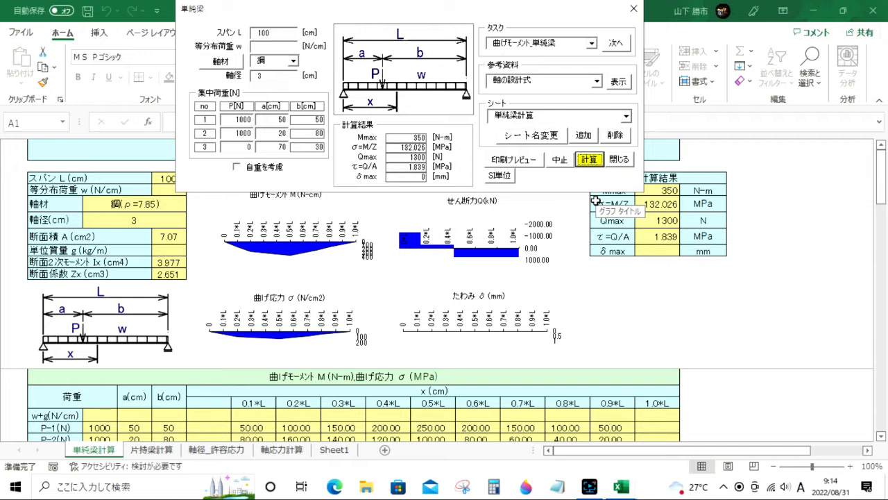
pyautogui.click(617, 159)
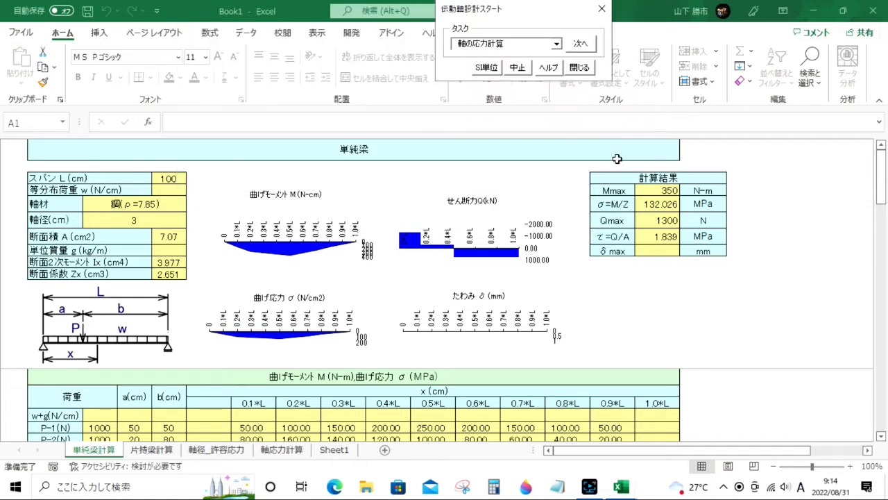
# - Open the キー計算 task, set the shaft diameter to 50 mm, and close the key calculation
pyautogui.click(556, 44)
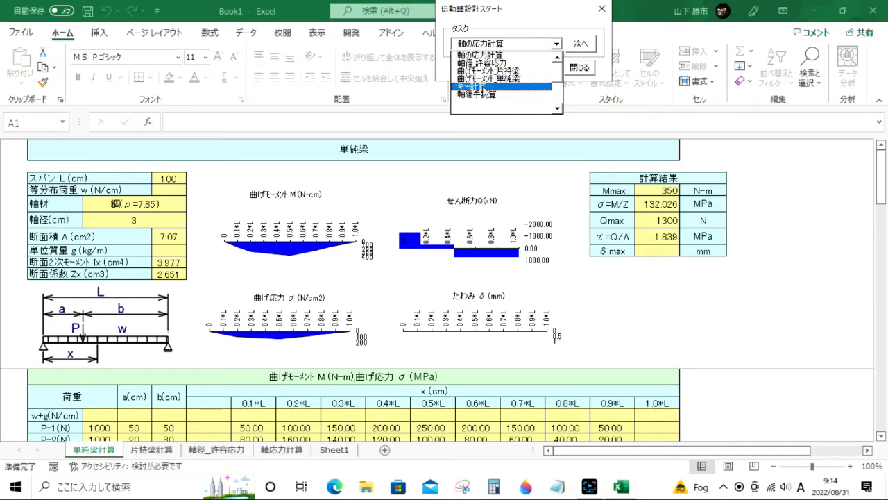
pyautogui.click(483, 86)
pyautogui.click(580, 43)
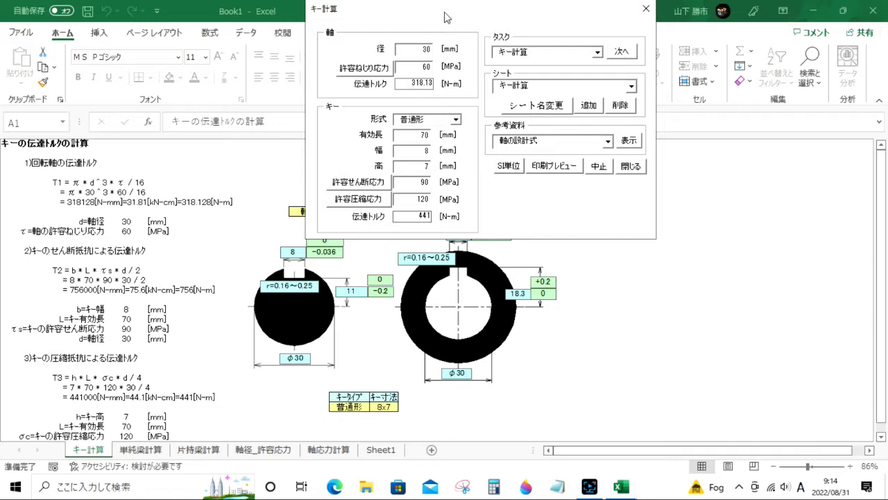
pyautogui.moveTo(445, 18); pyautogui.dragTo(662, 18)
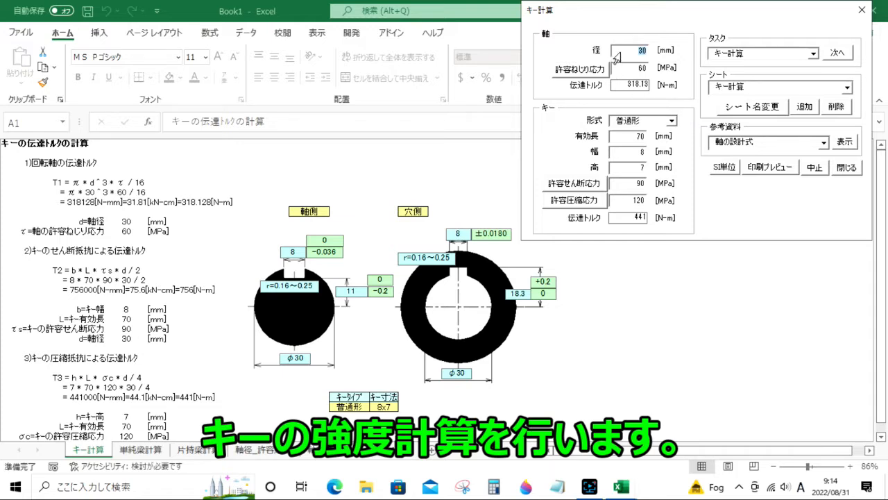
pyautogui.write('50')
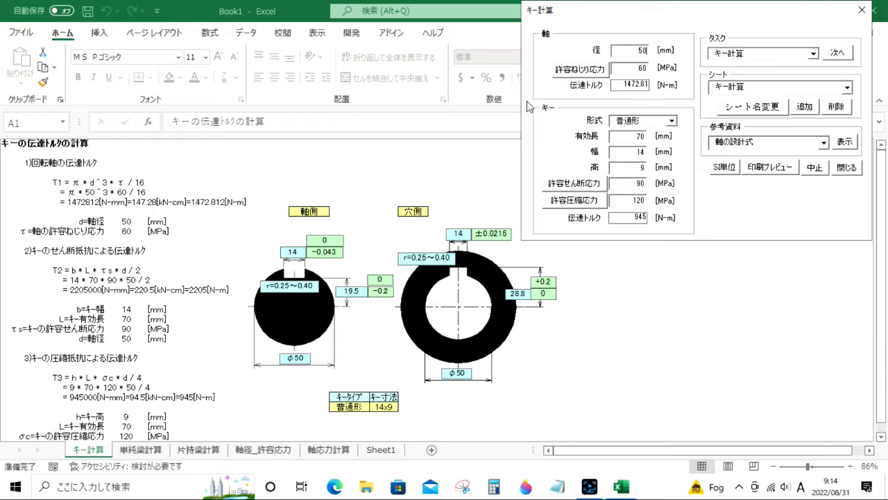
pyautogui.moveTo(597, 17); pyautogui.dragTo(372, 24)
pyautogui.click(624, 176)
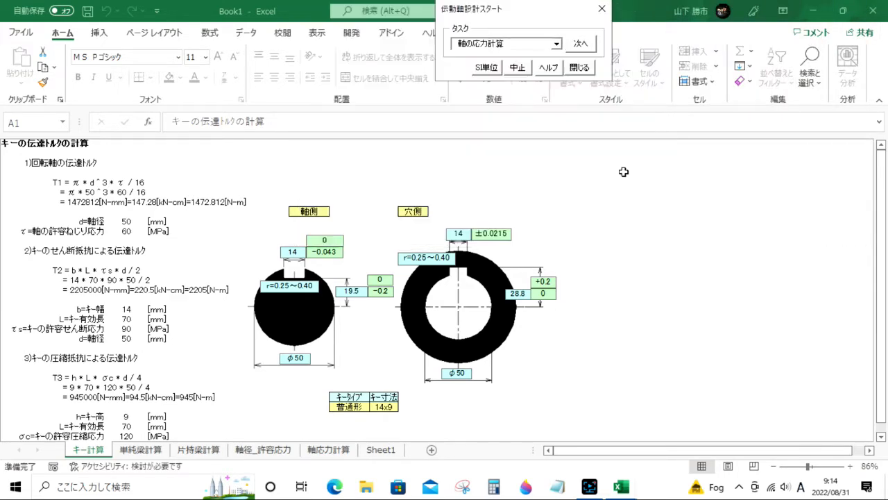
# - Open the 軸継手計算 task and browse the available coupling types
pyautogui.click(557, 45)
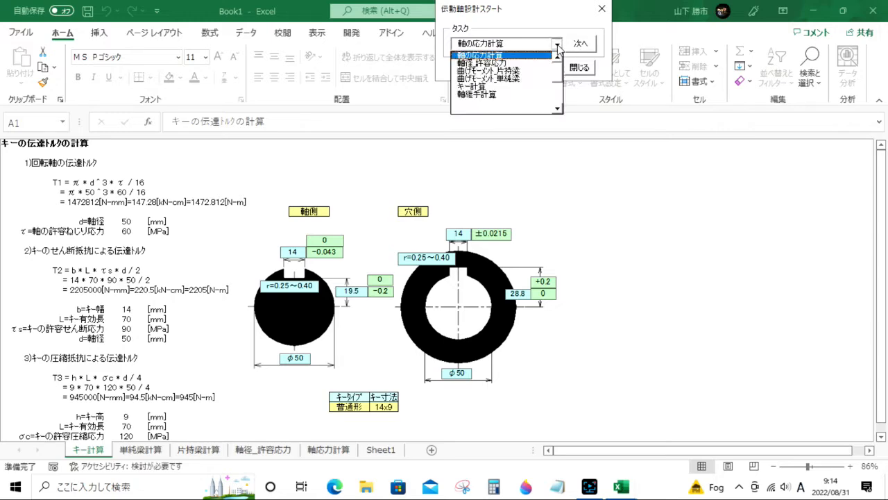
pyautogui.click(507, 96)
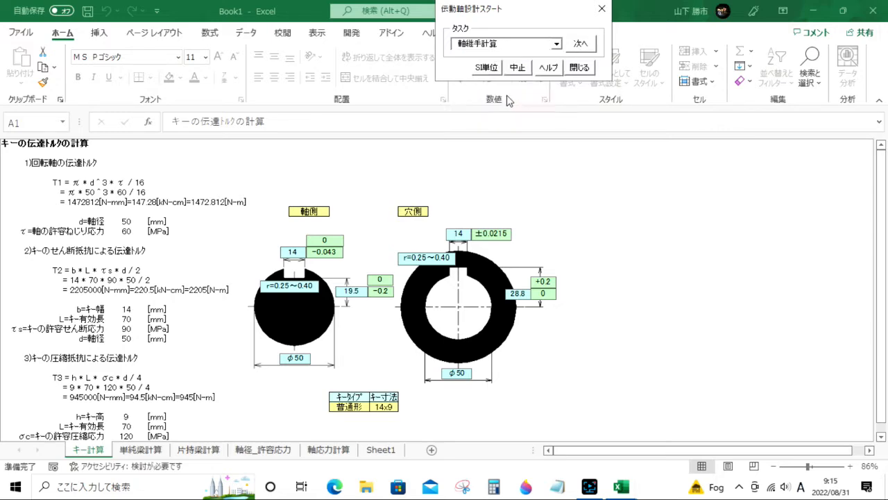
pyautogui.click(580, 44)
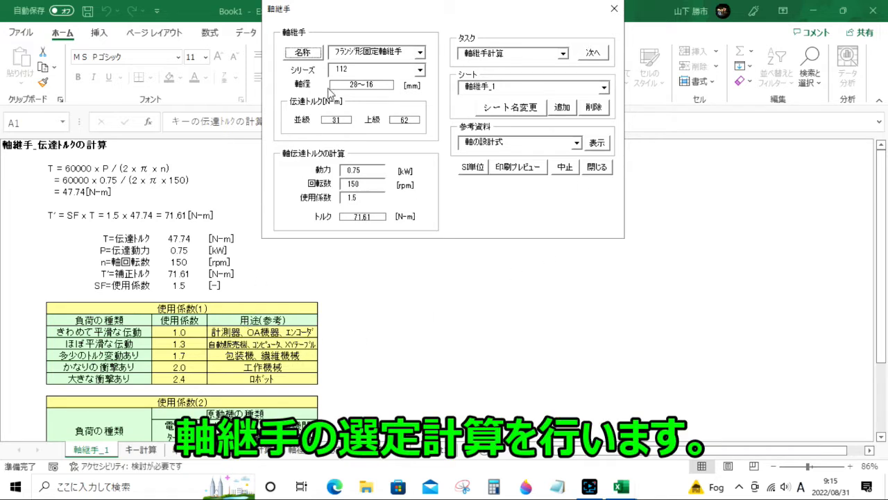
pyautogui.click(420, 53)
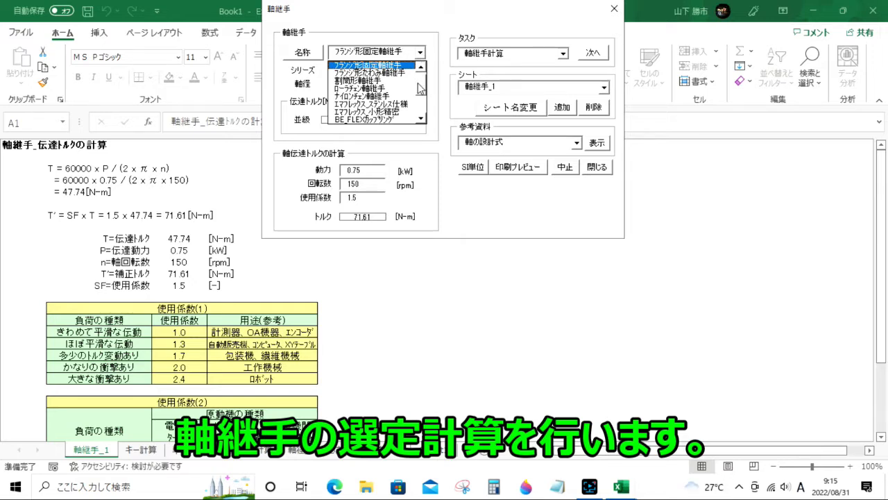
pyautogui.moveTo(419, 89); pyautogui.dragTo(421, 111)
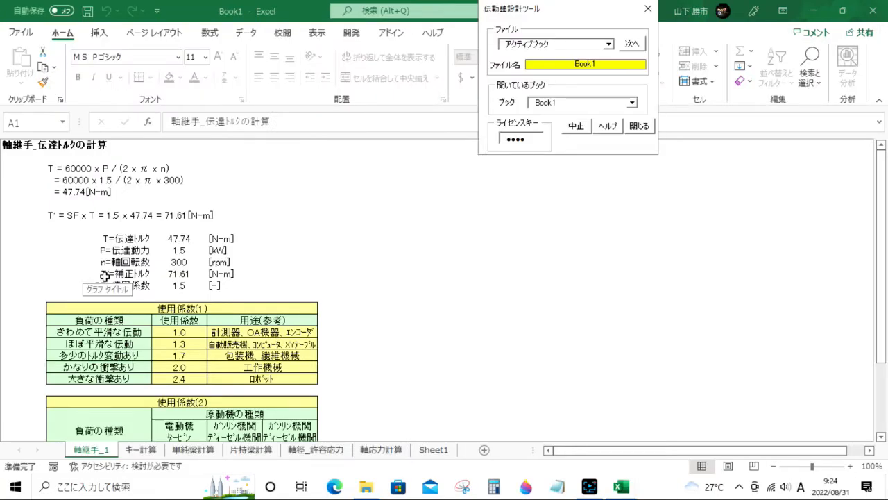
# - Continue with the active workbook Book1 and reopen its 軸継手計算 task
pyautogui.click(637, 46)
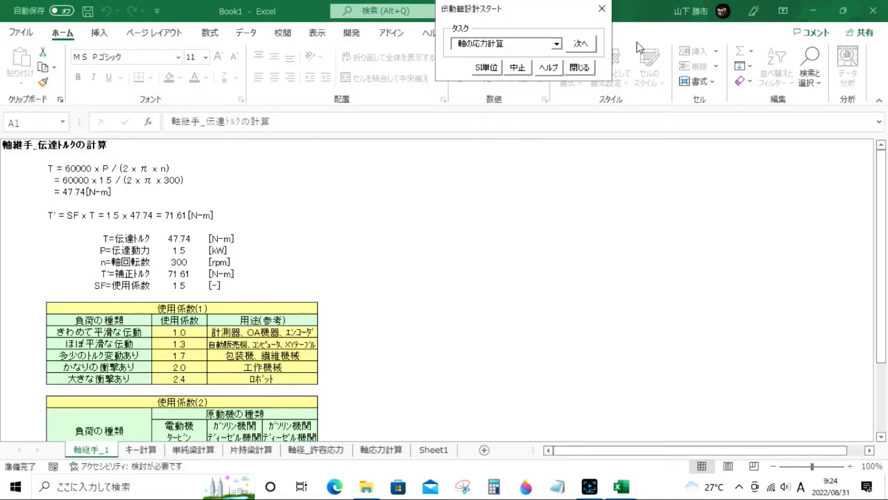
pyautogui.click(560, 43)
pyautogui.click(505, 95)
pyautogui.click(583, 46)
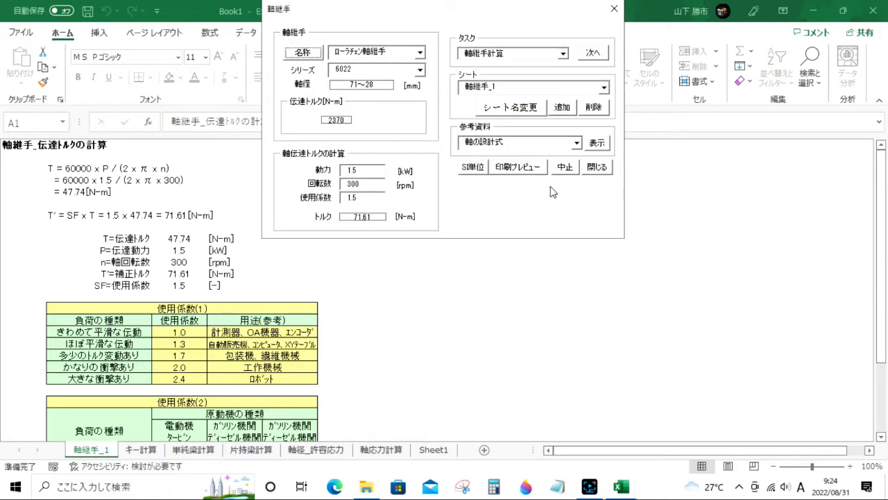
# - Select series 4016 for the ローラチェン軸継手 coupling
pyautogui.click(420, 70)
pyautogui.scroll(3, 423, 86)
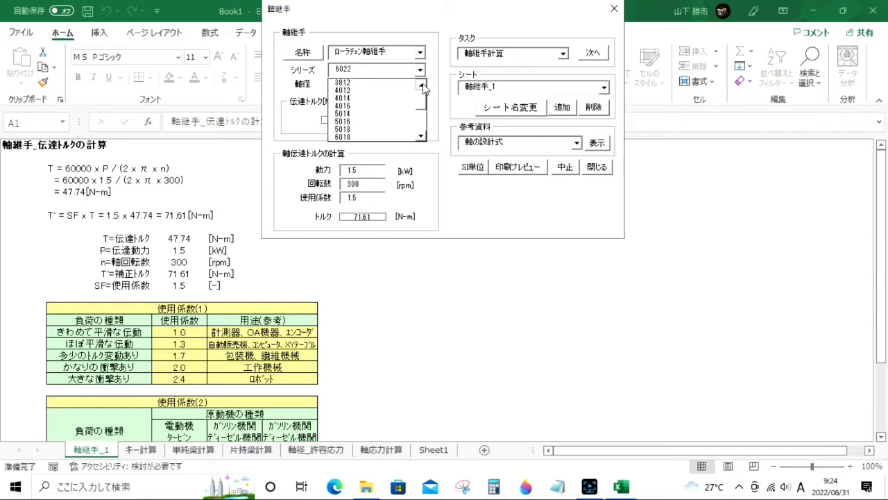
pyautogui.click(356, 108)
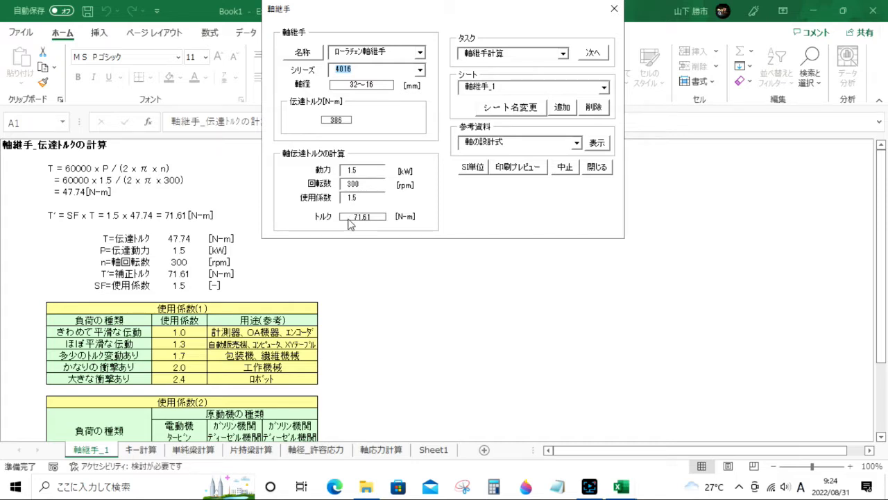
# - Set the coupling's transmitted power to 3.7 kW and its rotational speed to 1000 rpm
pyautogui.click(341, 172)
pyautogui.write('3')
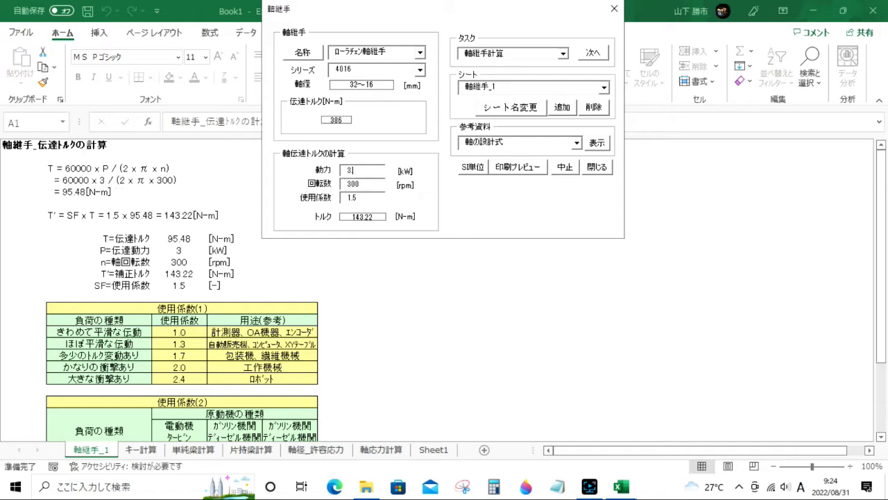
pyautogui.write('.7')
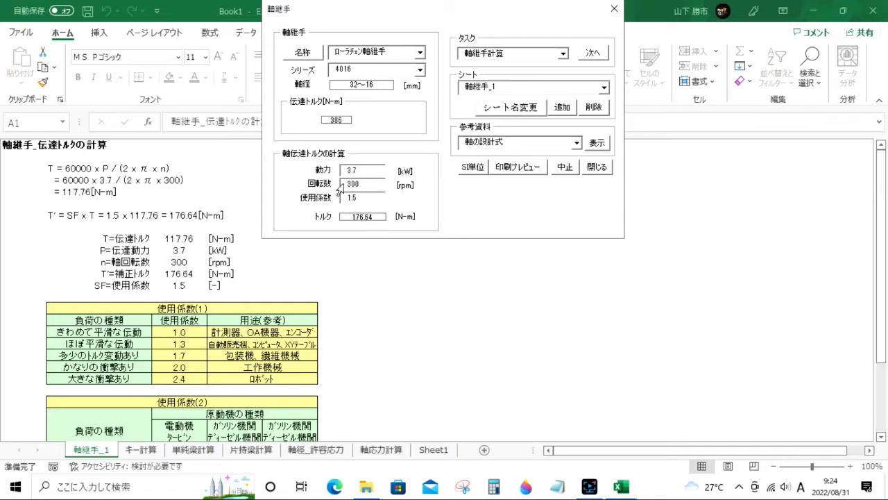
pyautogui.press('Tab')
pyautogui.write('1000')
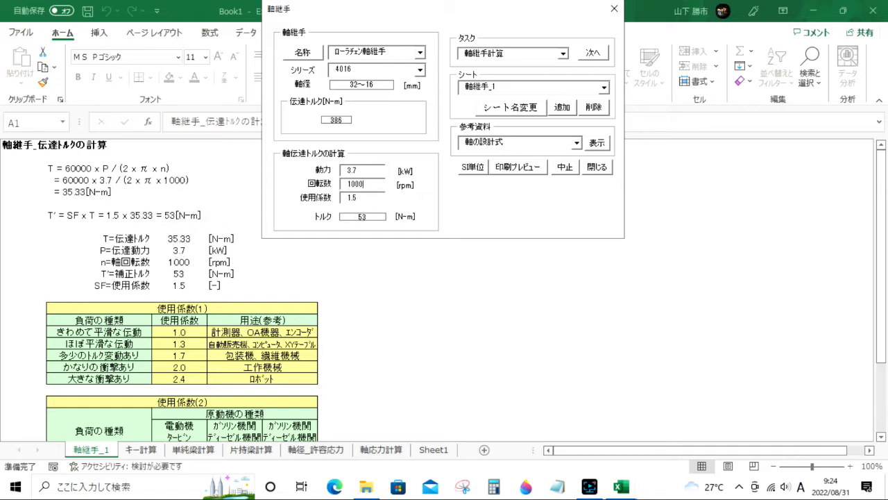
# - Set the coupling's rotational speed to 500 rpm and close the coupling calculation
pyautogui.doubleClick(342, 187)
pyautogui.write('500')
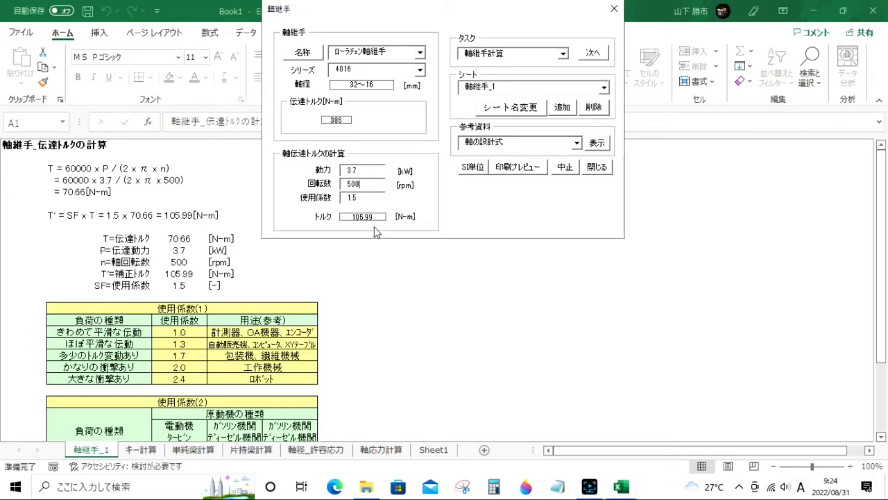
pyautogui.click(608, 170)
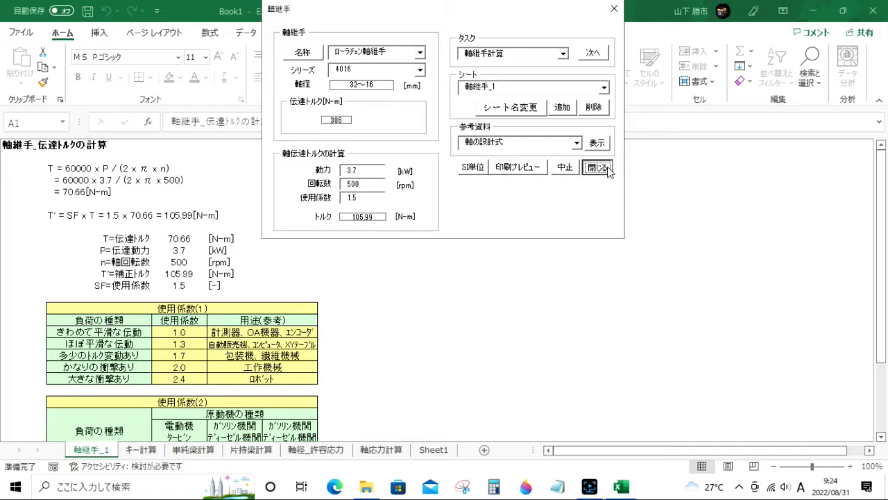
# - Exit the transmission shaft design tool and return to the 機械設計支援ツール tool selection
pyautogui.click(555, 45)
pyautogui.click(556, 45)
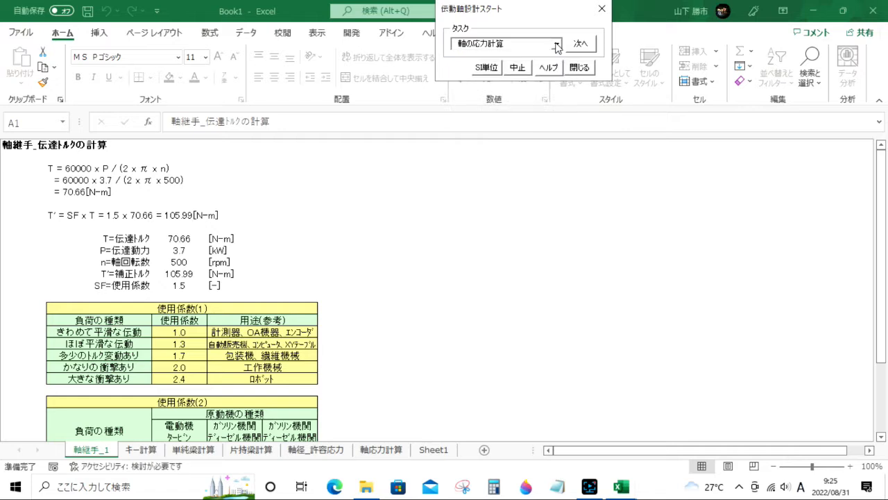
pyautogui.click(580, 68)
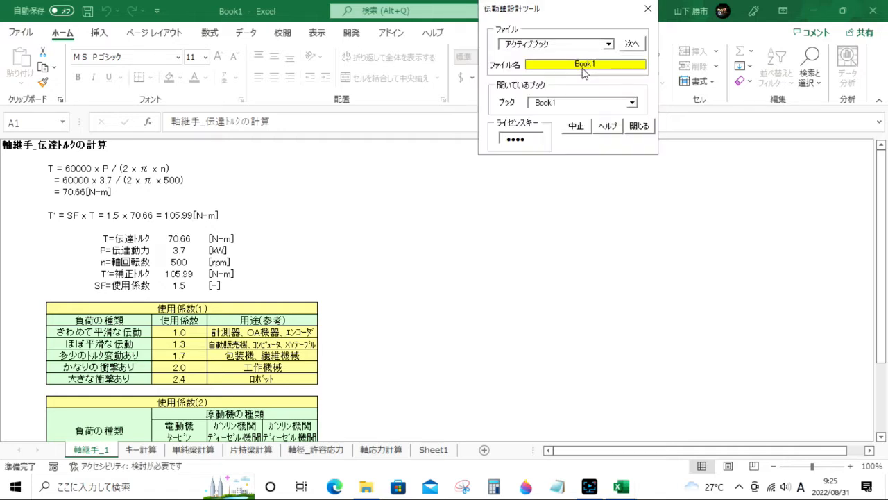
pyautogui.click(639, 126)
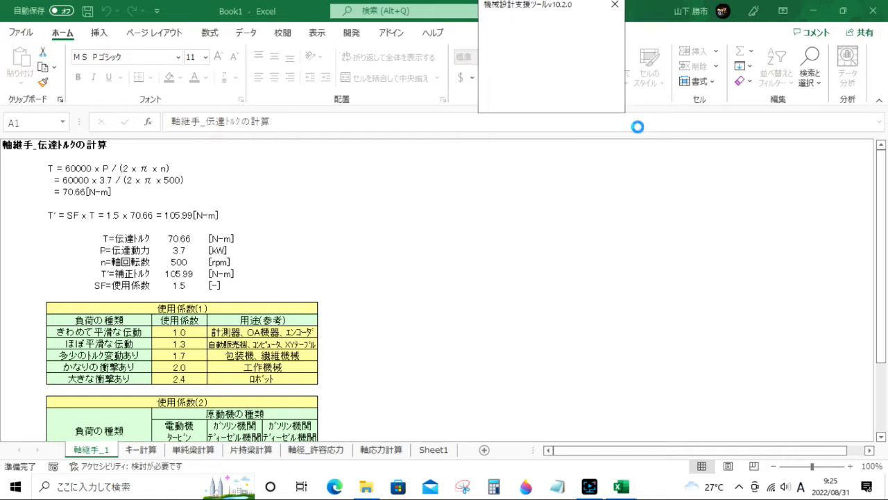
# - Start the ねじ design tool and continue with the active workbook Book1
pyautogui.click(610, 25)
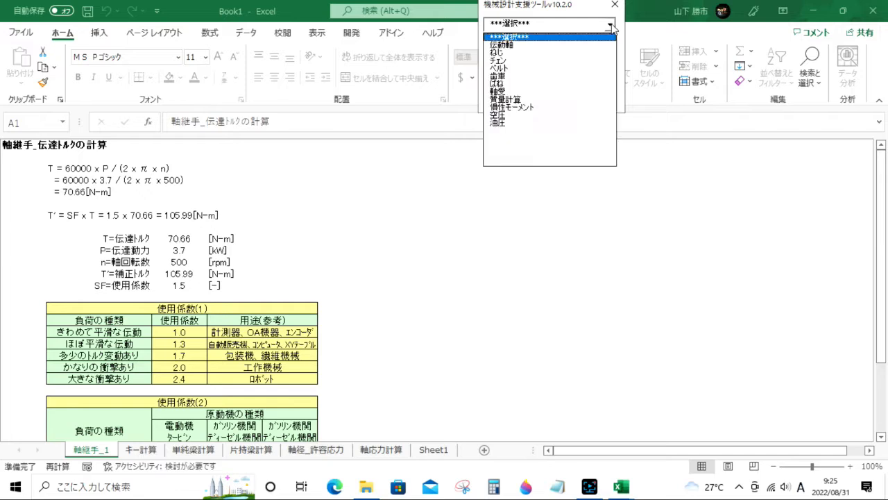
pyautogui.click(512, 54)
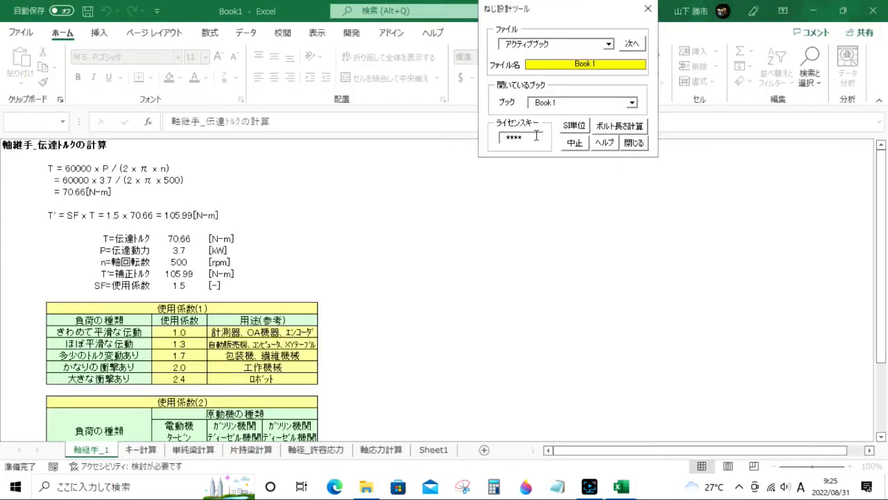
pyautogui.click(632, 46)
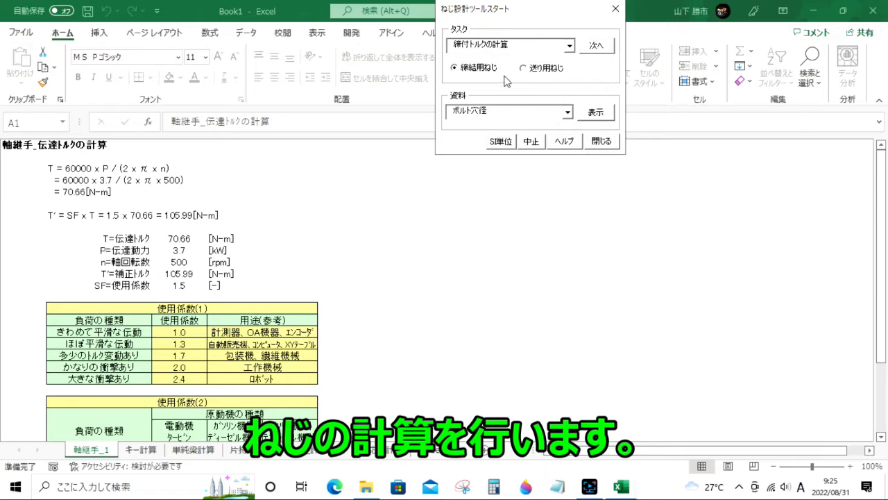
# - Run the 締付トルクの計算 task with a clamping force of 3000 N, review its calculation sheet, and close the form
pyautogui.click(597, 49)
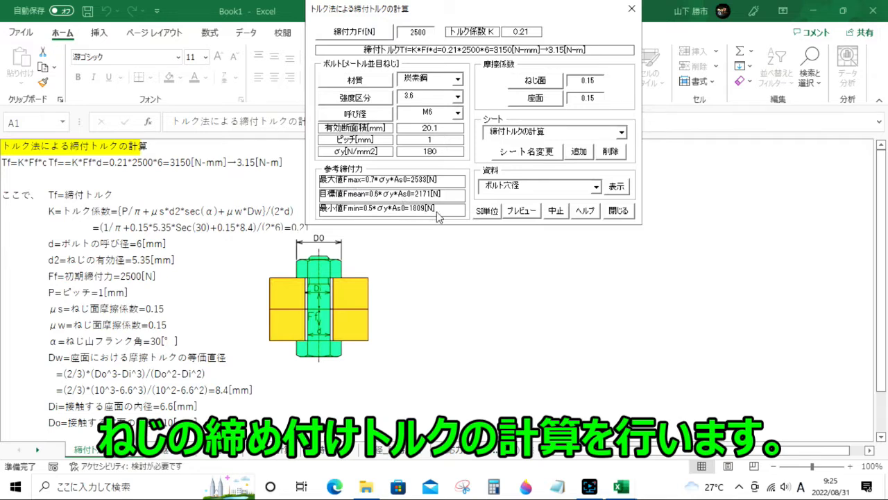
pyautogui.doubleClick(399, 32)
pyautogui.write('3000')
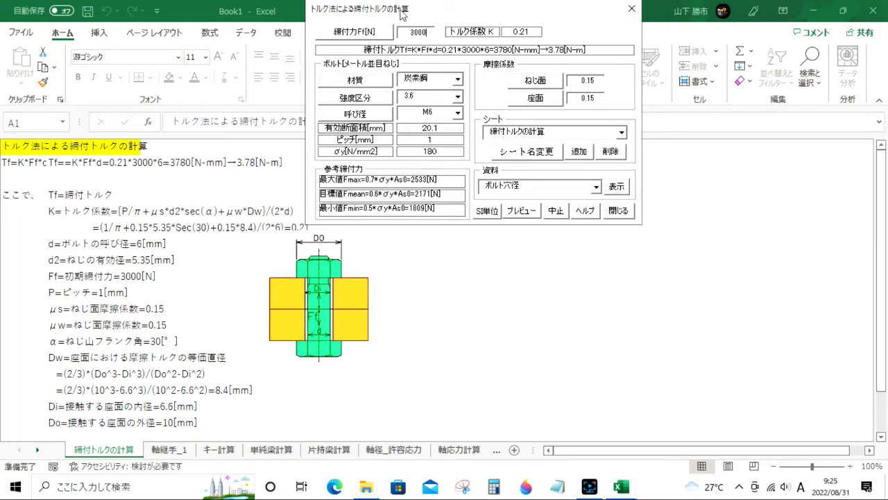
pyautogui.moveTo(431, 9); pyautogui.dragTo(546, 13)
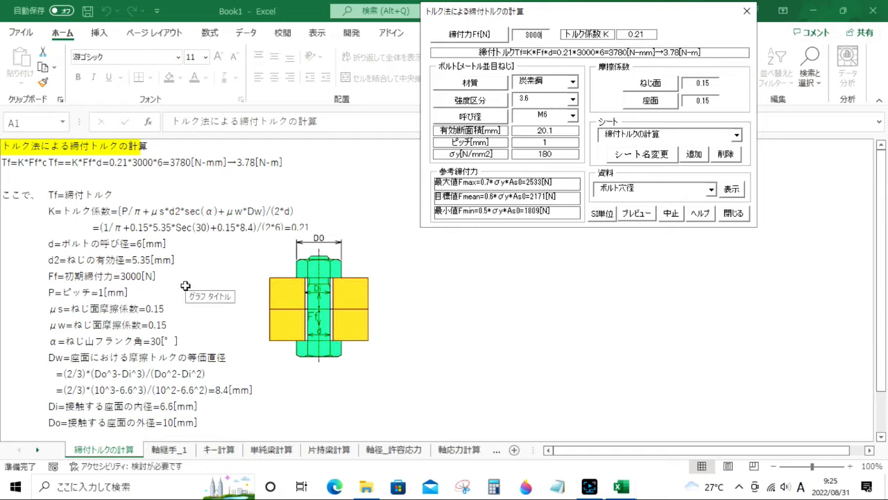
pyautogui.scroll(-3, 125, 303)
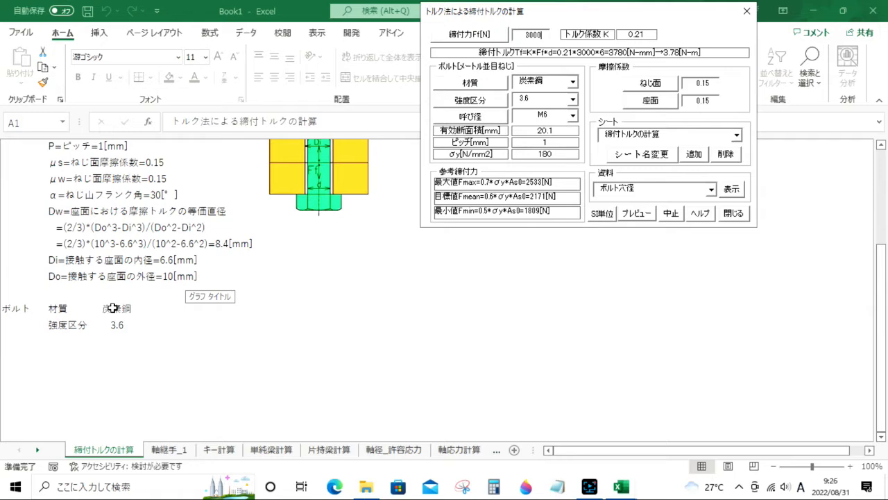
pyautogui.scroll(2, 113, 309)
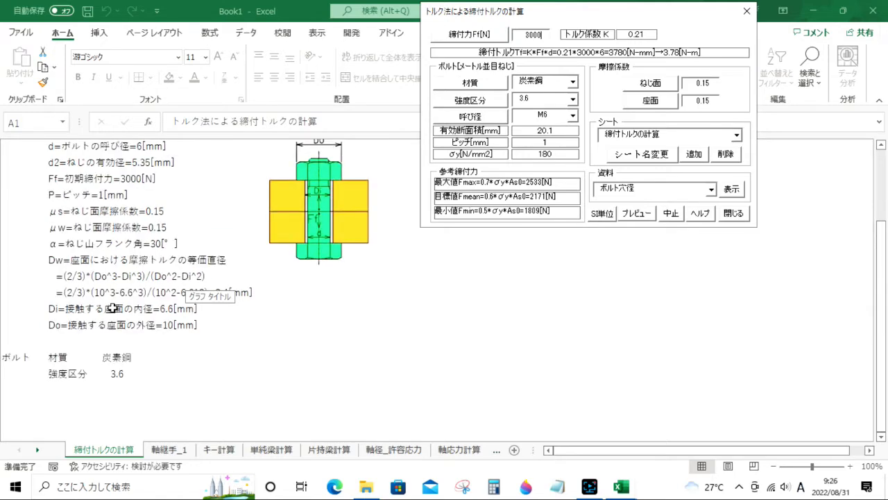
pyautogui.scroll(1, 112, 308)
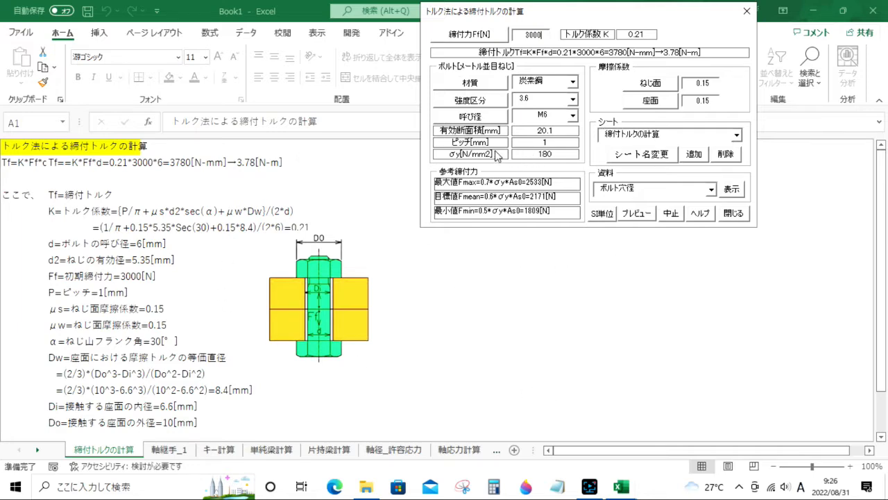
pyautogui.click(733, 213)
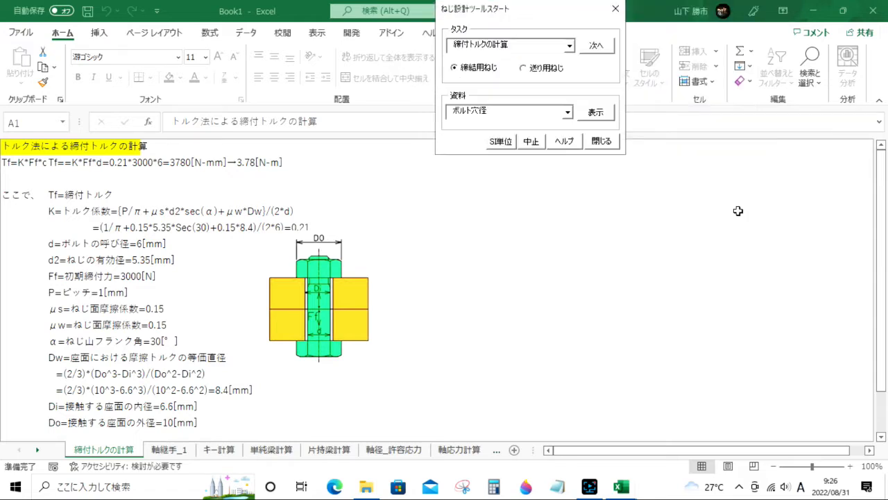
# - Open the ボルト軸力の計算 task and set the tensile load Wa to 3000 N
pyautogui.click(570, 45)
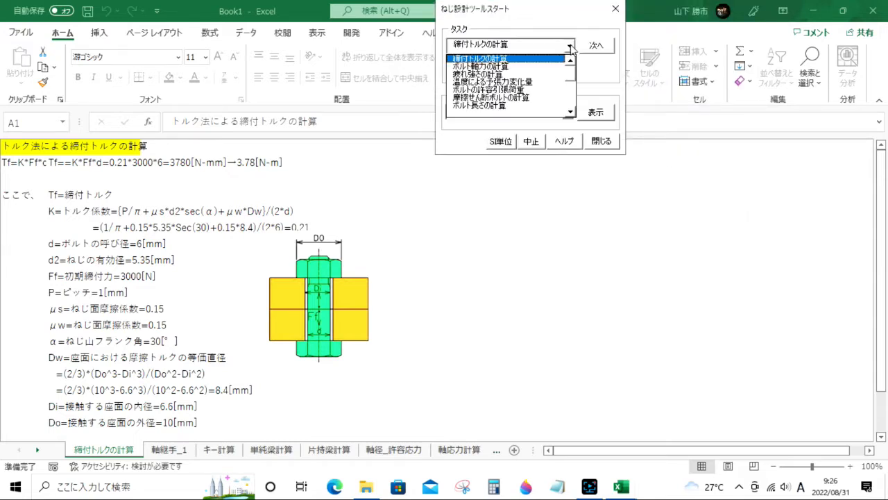
pyautogui.click(502, 68)
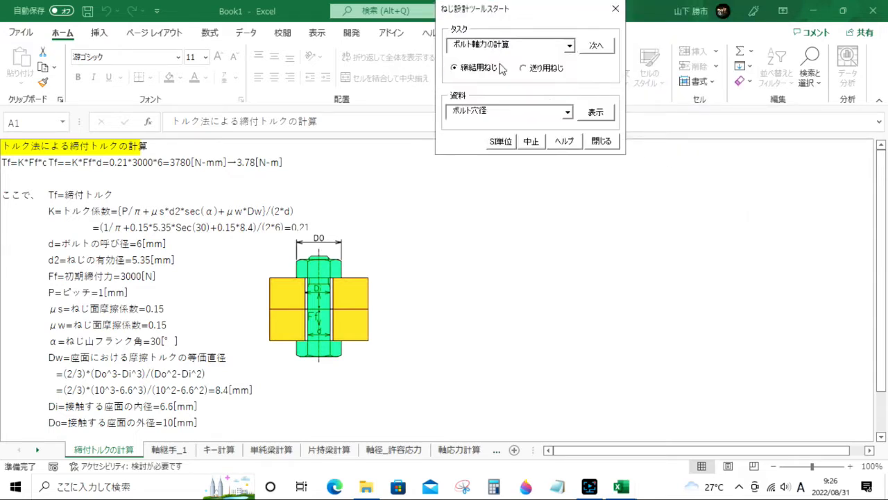
pyautogui.click(604, 47)
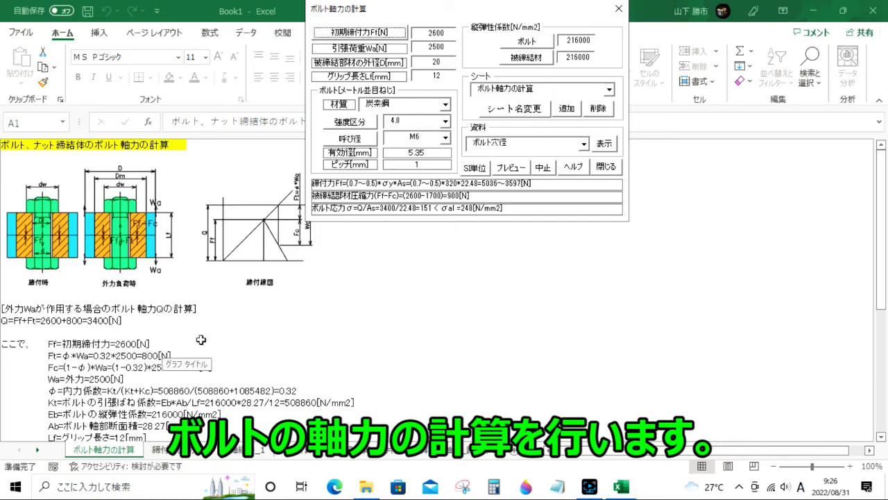
pyautogui.moveTo(412, 15); pyautogui.dragTo(464, 41)
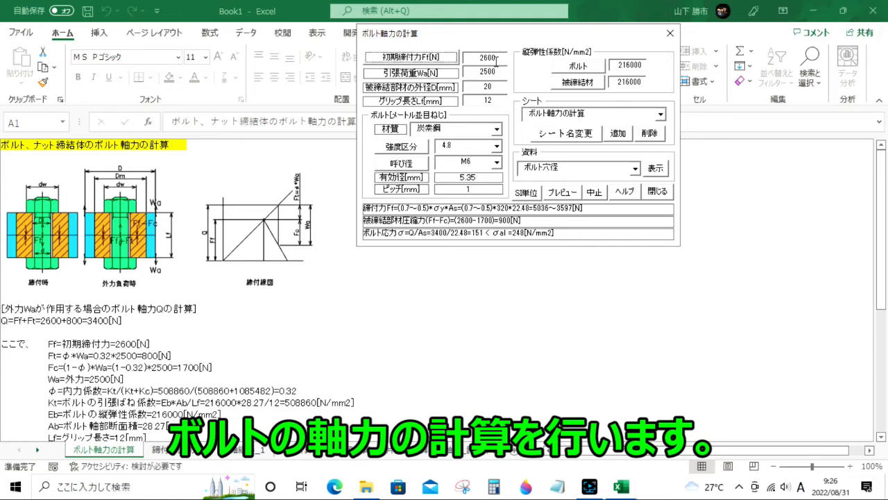
pyautogui.click(470, 75)
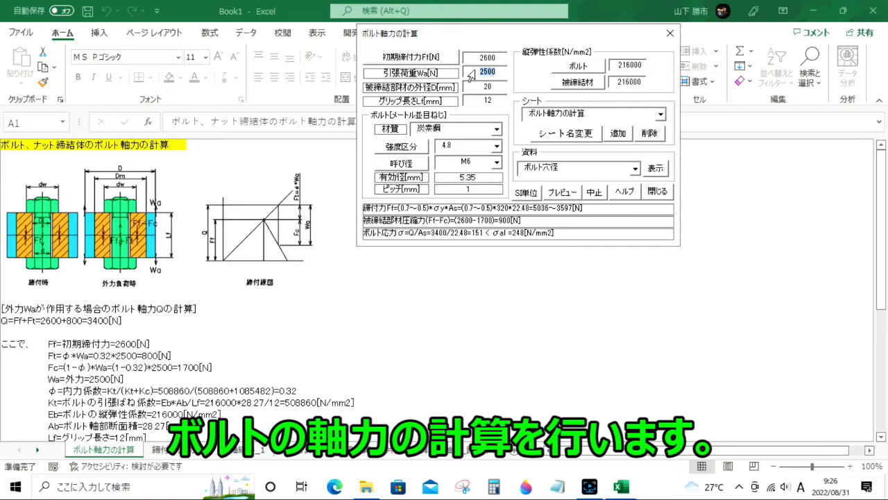
pyautogui.write('3')
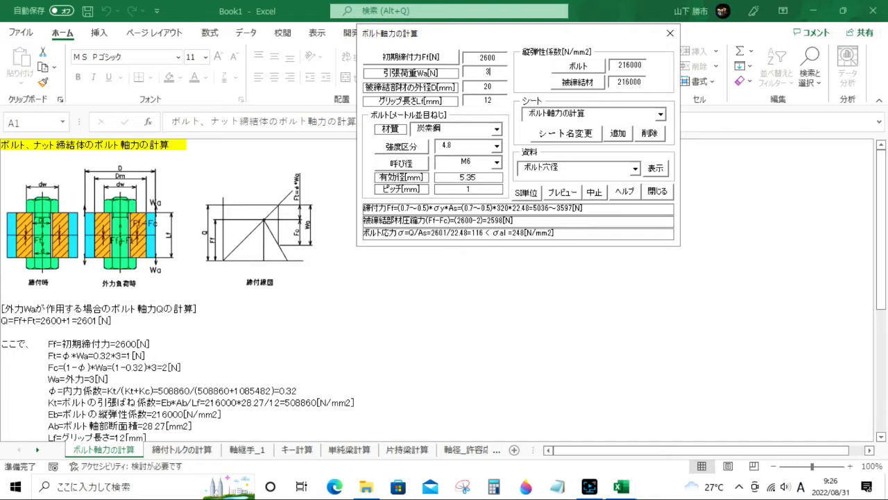
pyautogui.write('000')
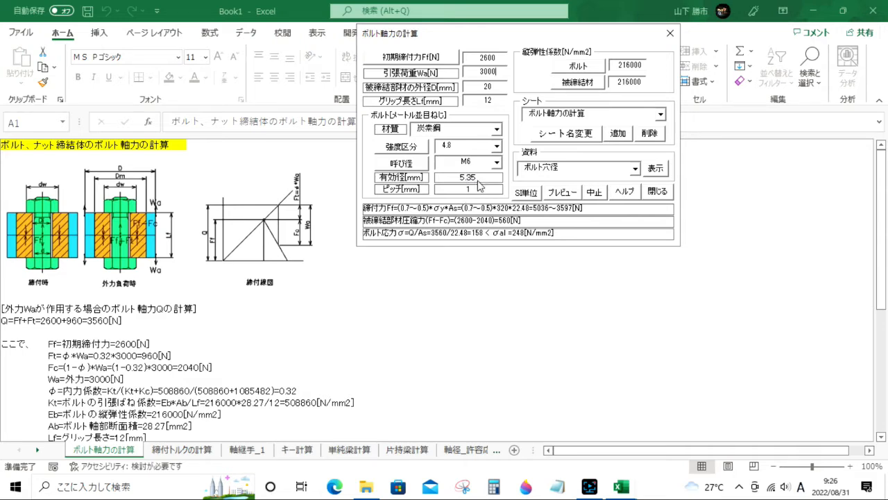
# - Set the bolt's nominal diameter to M10, review the axial force and stress calculation, and close the form
pyautogui.click(497, 163)
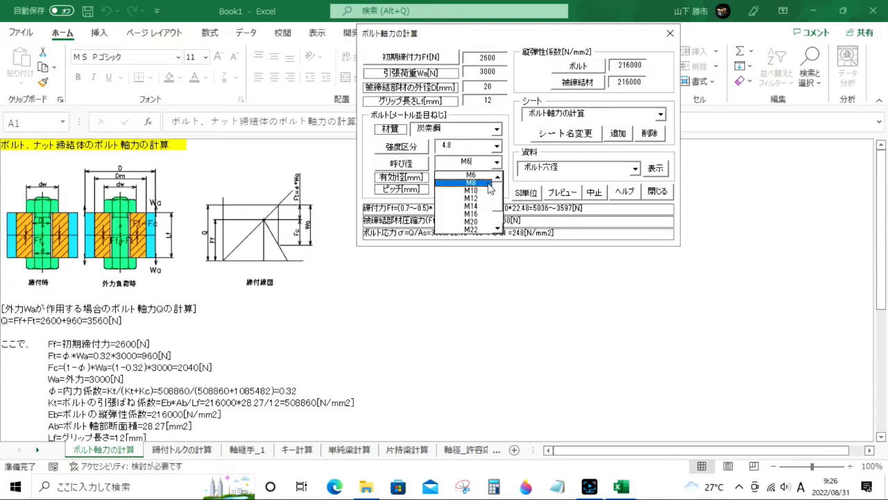
pyautogui.click(484, 191)
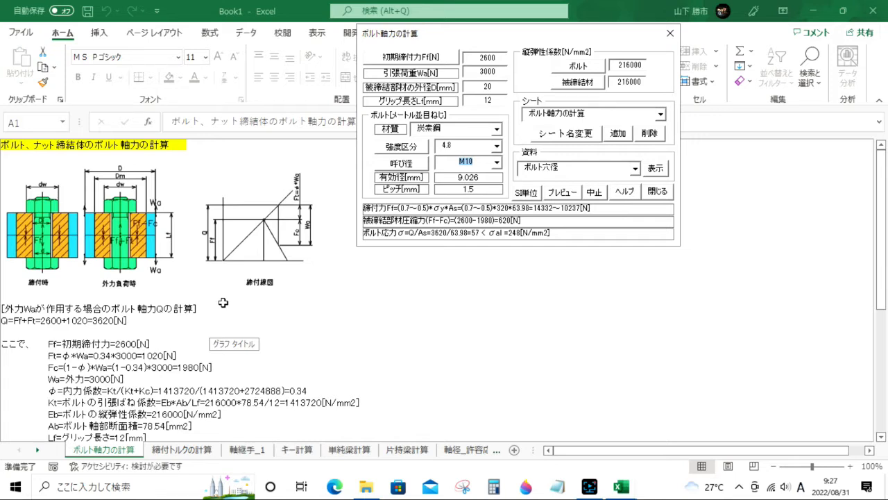
pyautogui.scroll(-3, 223, 303)
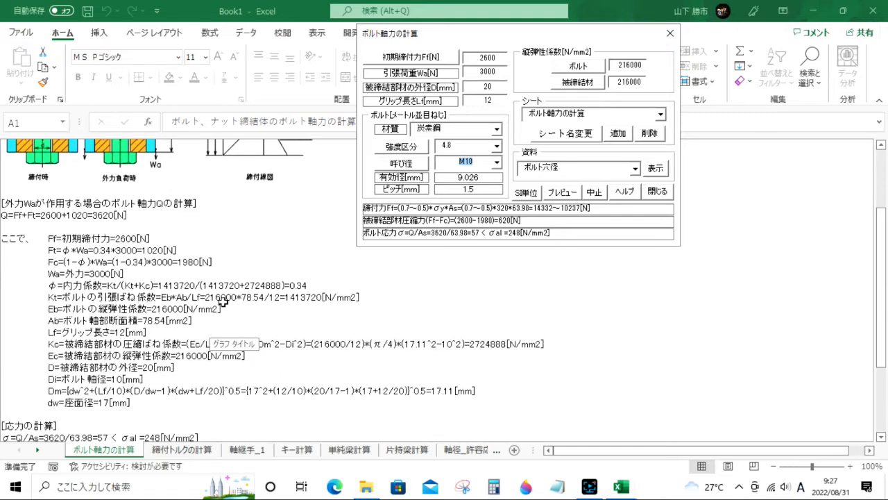
pyautogui.scroll(-3, 223, 302)
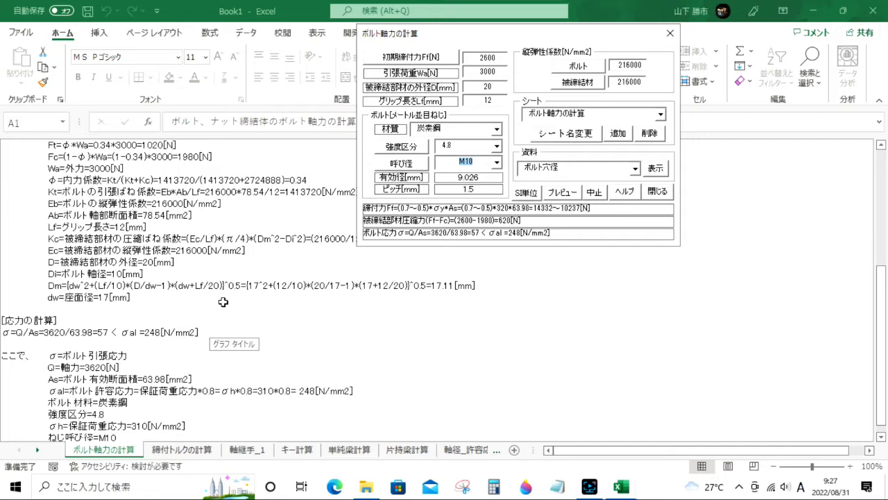
pyautogui.scroll(-1, 223, 302)
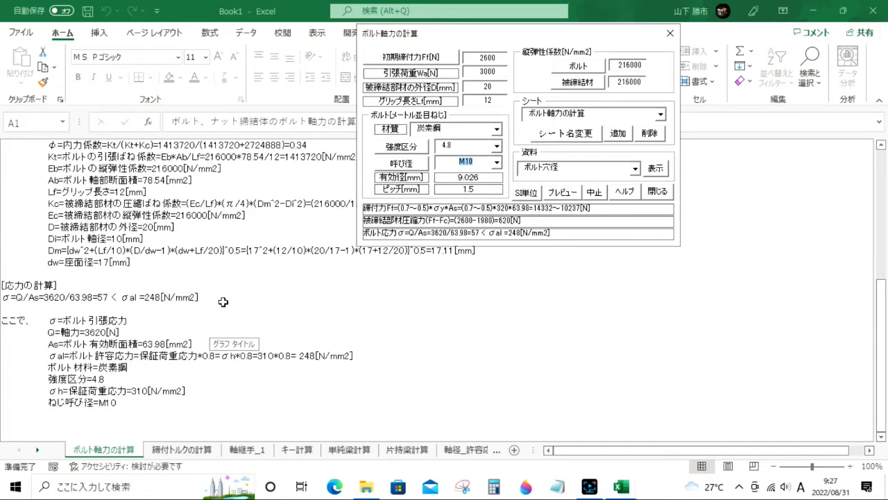
pyautogui.scroll(7, 223, 302)
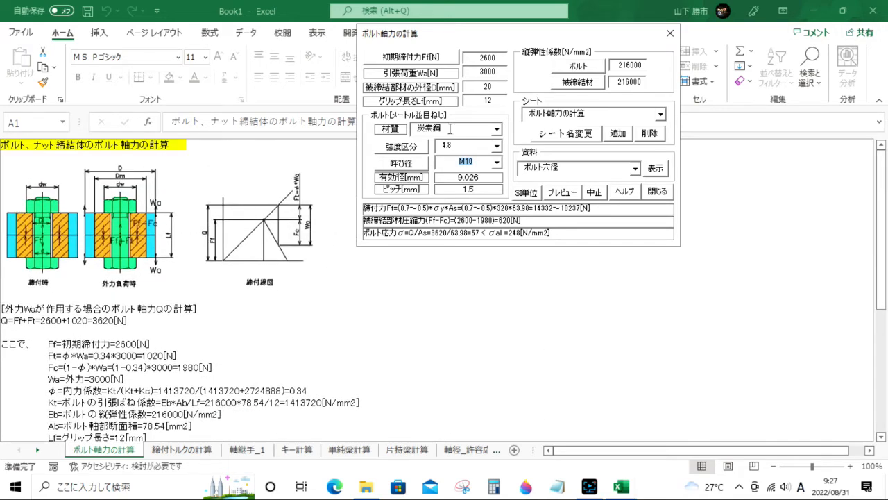
pyautogui.click(664, 196)
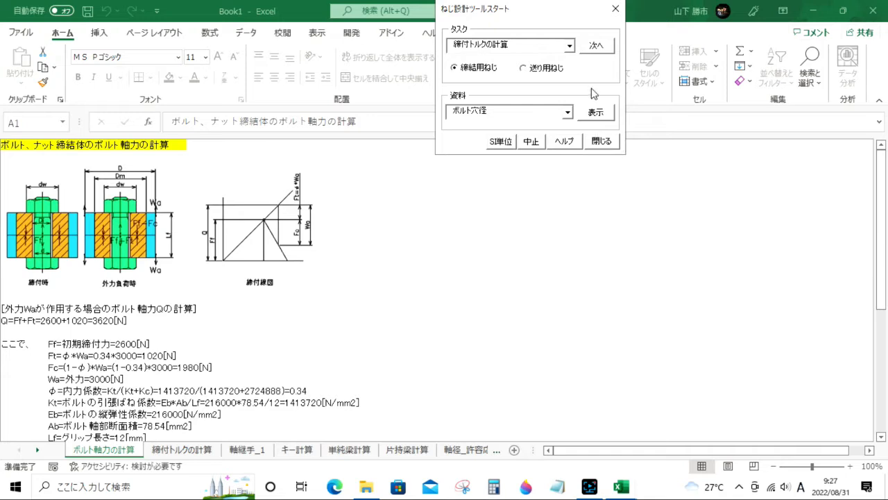
# - Open the 疲れ強さの計算 task and check the bolt's strength class and nominal diameter options, keeping 6.8 and M6
pyautogui.click(570, 46)
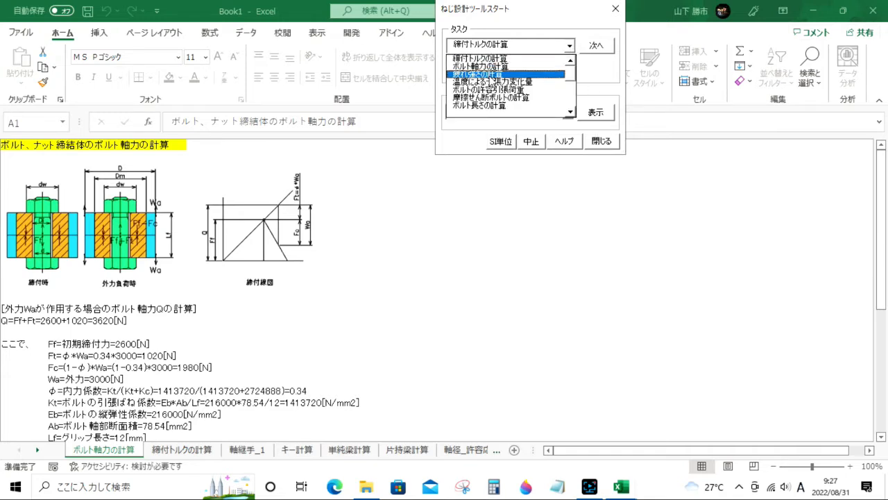
pyautogui.click(555, 74)
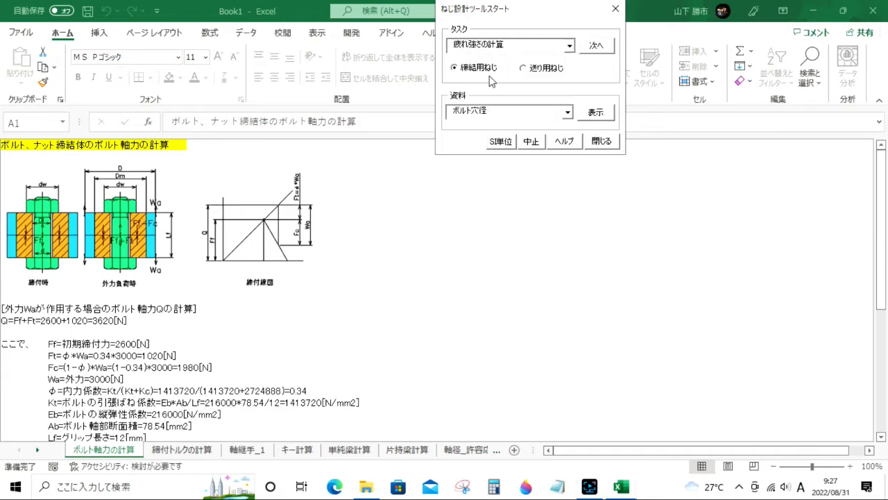
pyautogui.click(596, 47)
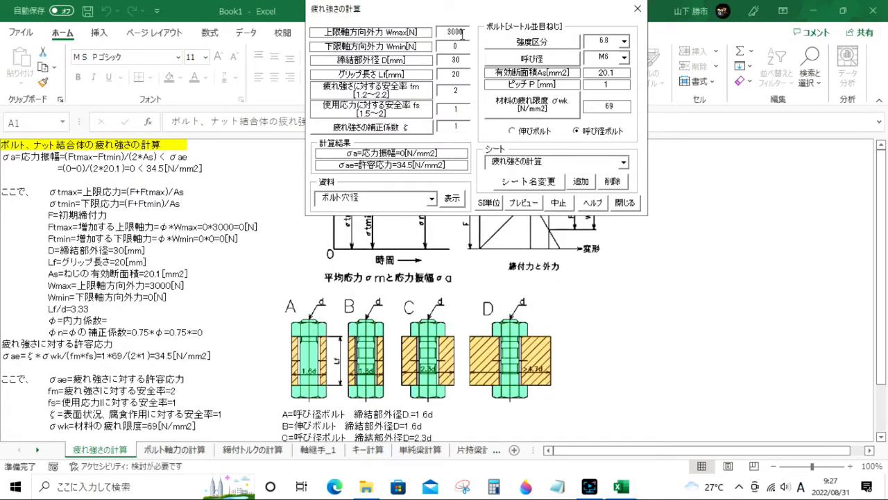
pyautogui.click(625, 43)
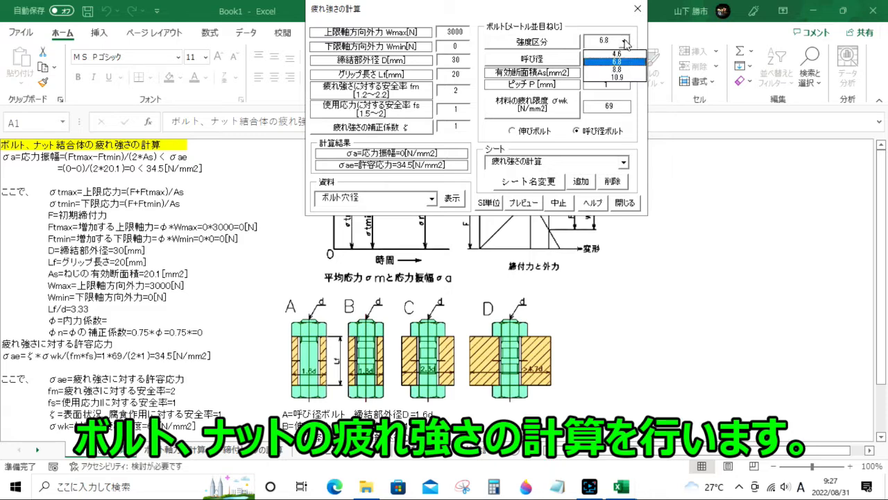
pyautogui.click(625, 43)
pyautogui.click(625, 59)
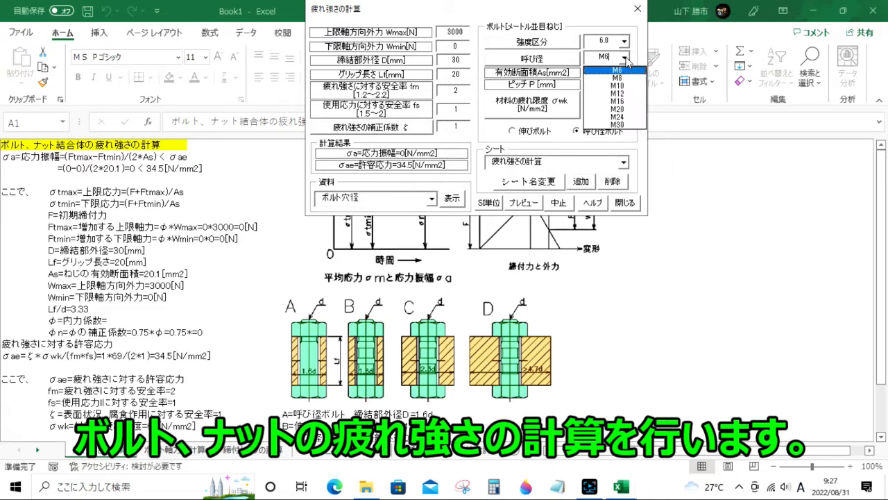
pyautogui.click(625, 71)
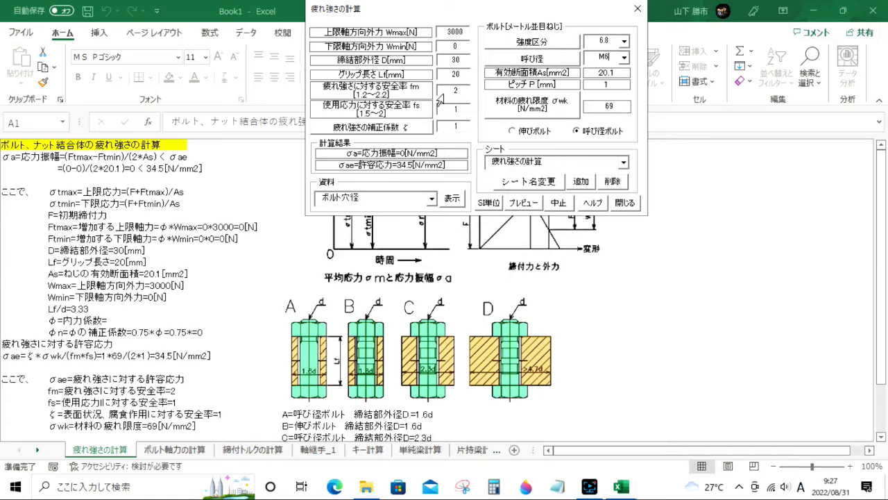
# - Try nominal diameter M10 for the fatigue calculation, settle on M16, review the calculation sheet, and close the form
pyautogui.click(624, 58)
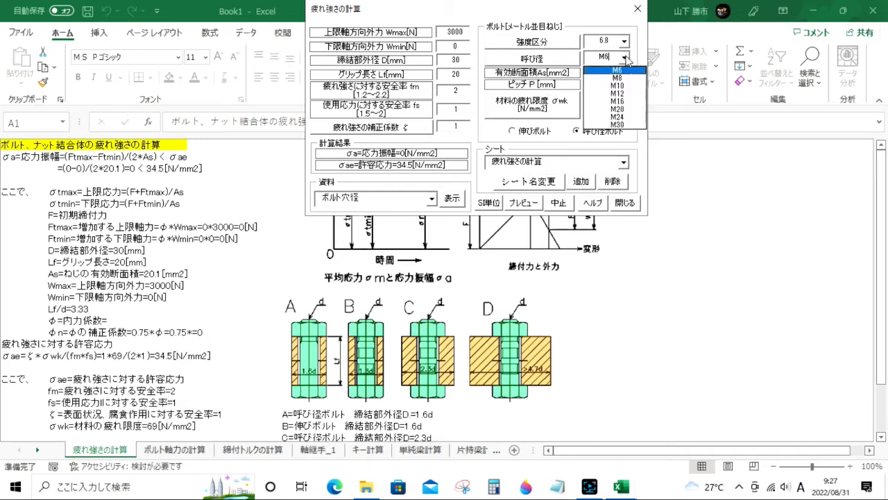
pyautogui.click(628, 87)
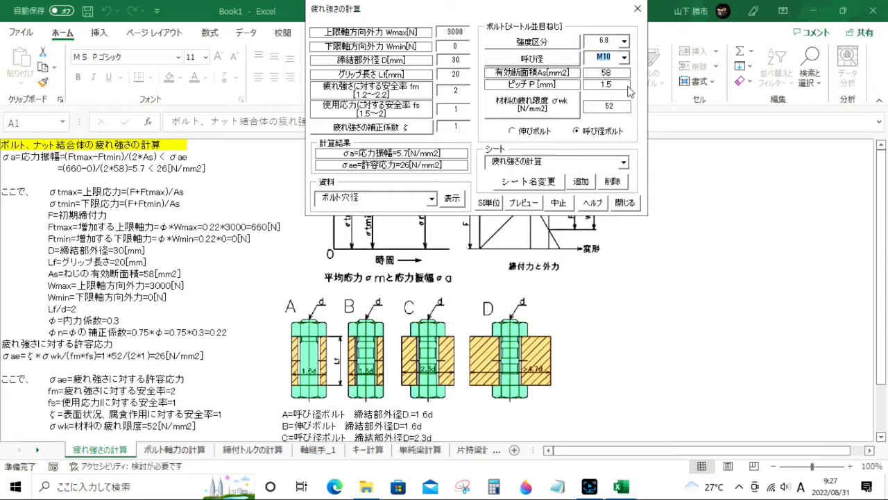
pyautogui.click(624, 59)
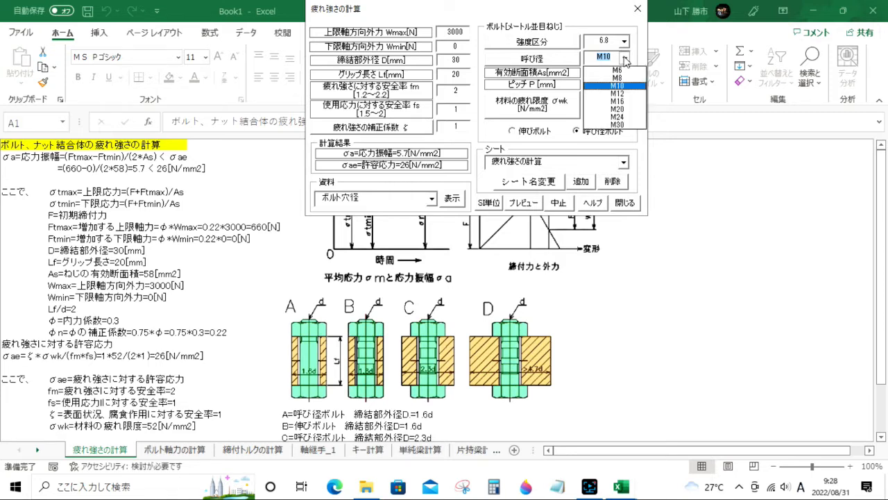
pyautogui.click(620, 102)
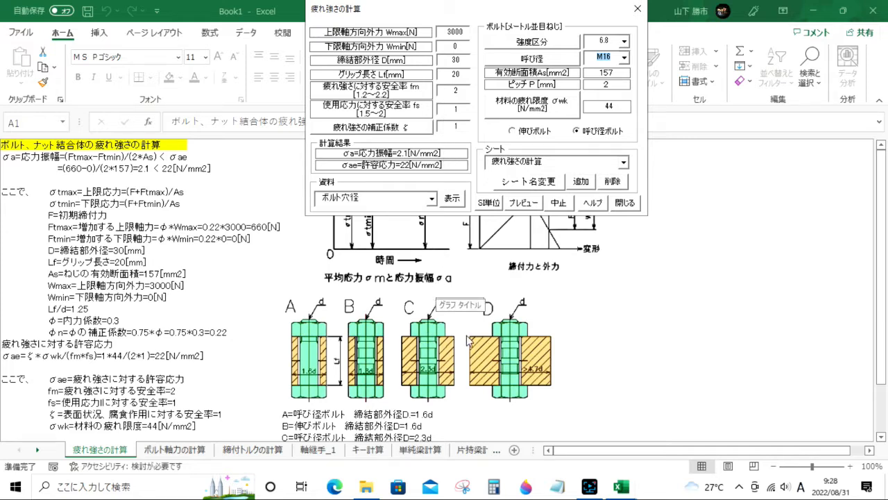
pyautogui.scroll(-1, 468, 341)
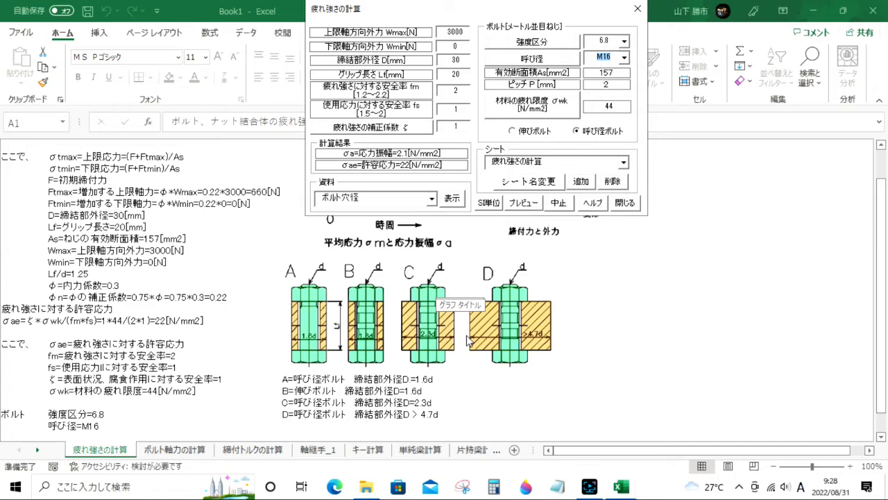
pyautogui.click(626, 203)
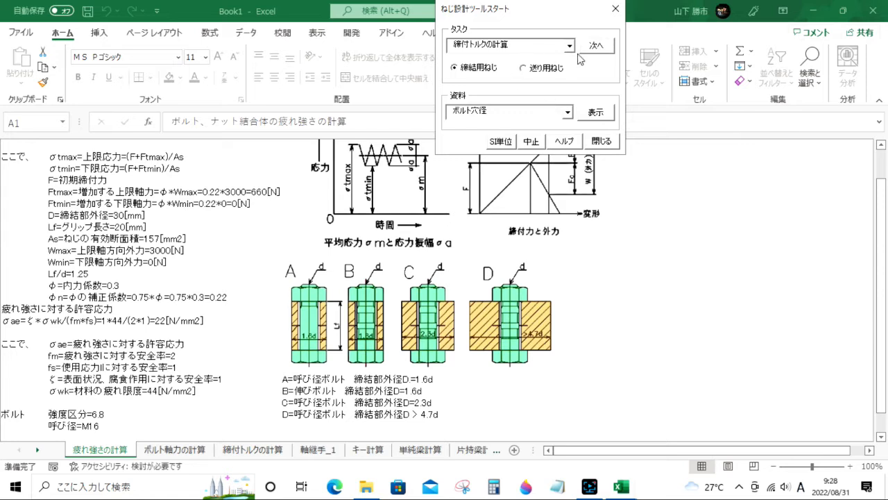
# - Open the 温度による予張力変化量 task, uncover the calculation sheet, and set the bolt's nominal diameter to M10
pyautogui.click(570, 47)
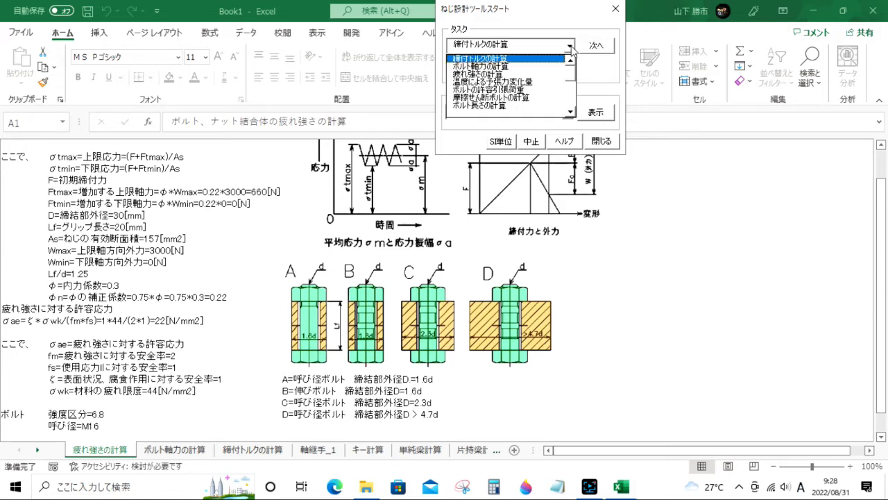
pyautogui.click(522, 82)
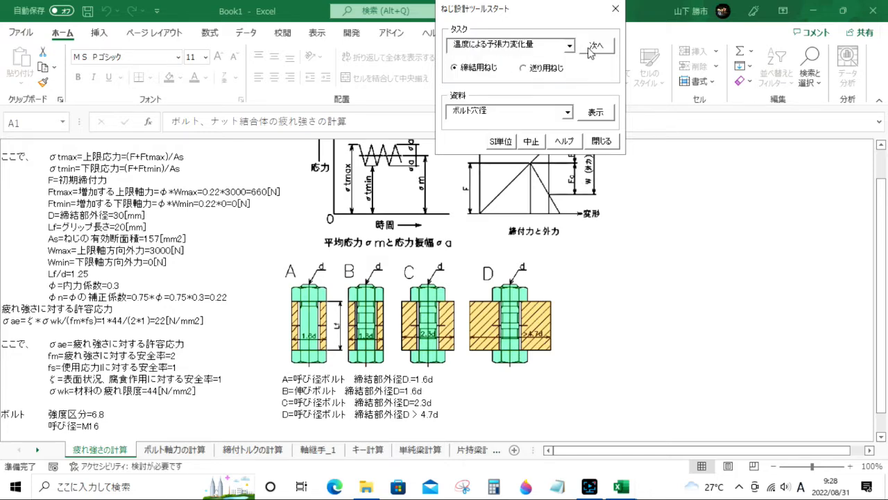
pyautogui.click(590, 47)
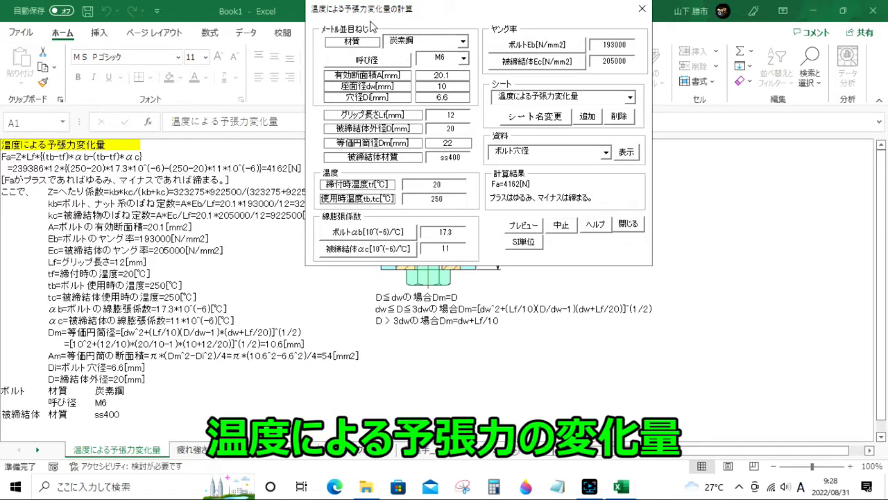
pyautogui.moveTo(424, 18); pyautogui.dragTo(500, 25)
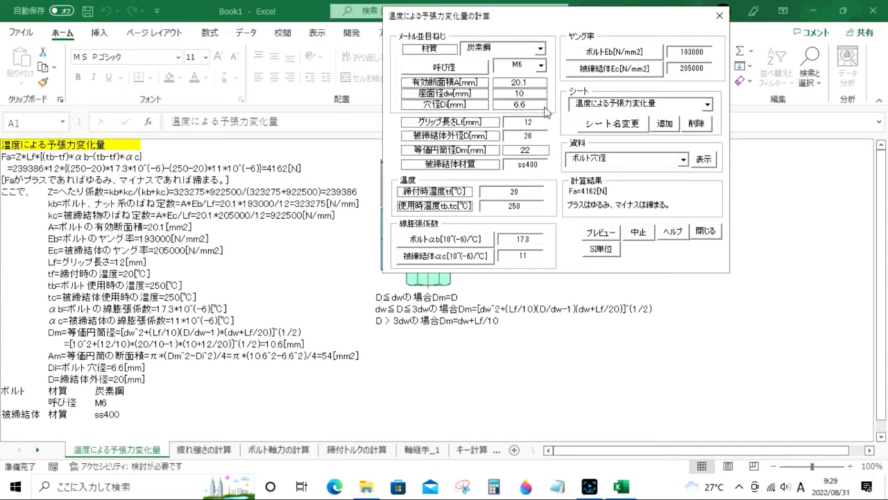
pyautogui.click(541, 66)
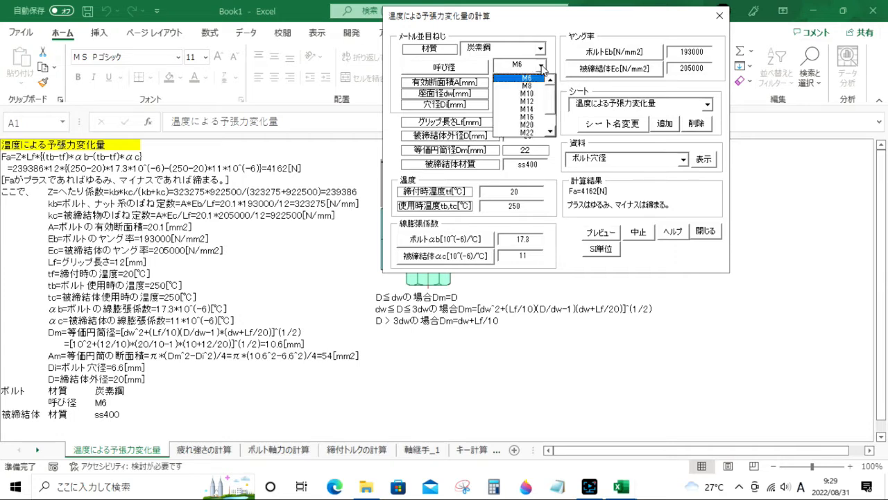
pyautogui.click(541, 93)
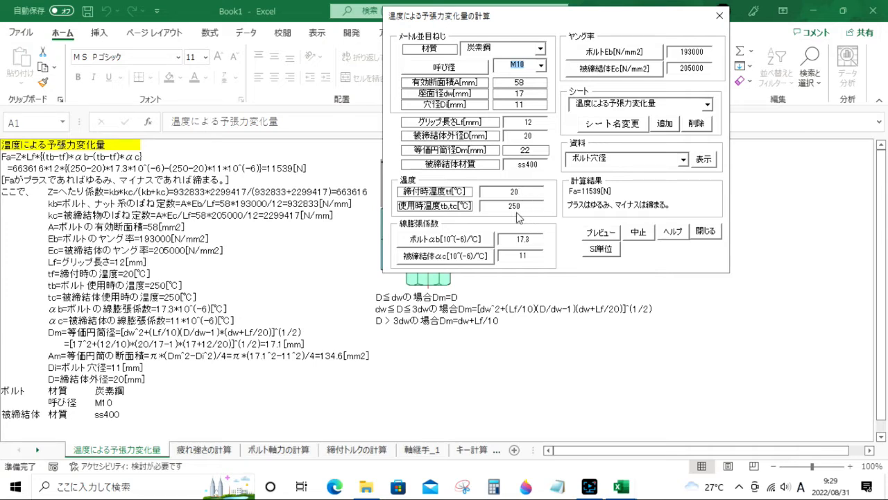
# - Set the service temperature to 20 ℃ and the tightening temperature to 50 ℃, review the preload change, and close the form
pyautogui.click(495, 210)
pyautogui.write('20')
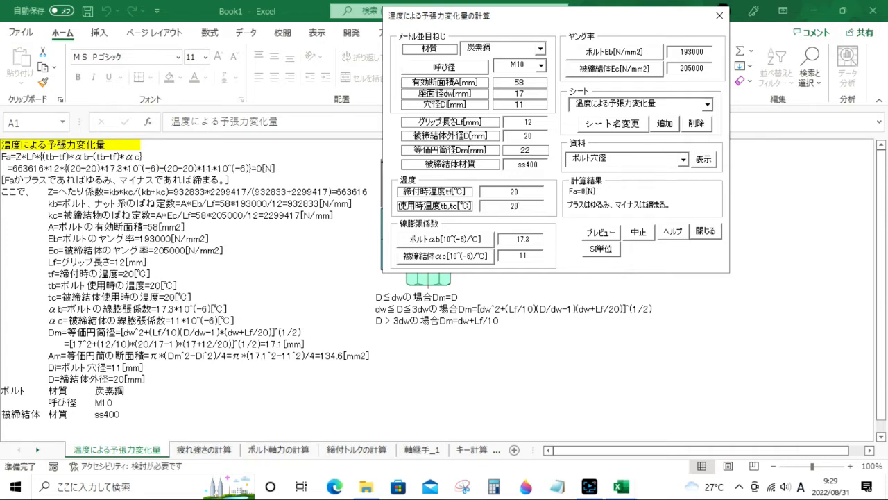
pyautogui.click(490, 193)
pyautogui.write('50')
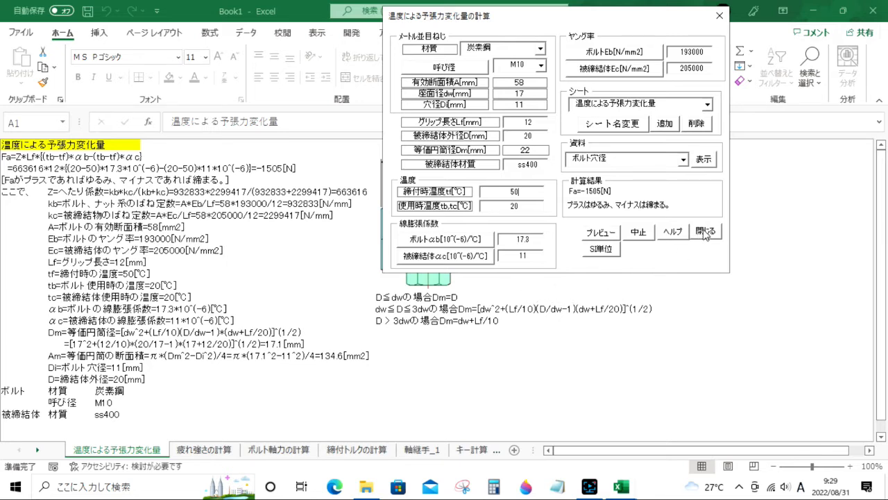
pyautogui.click(705, 232)
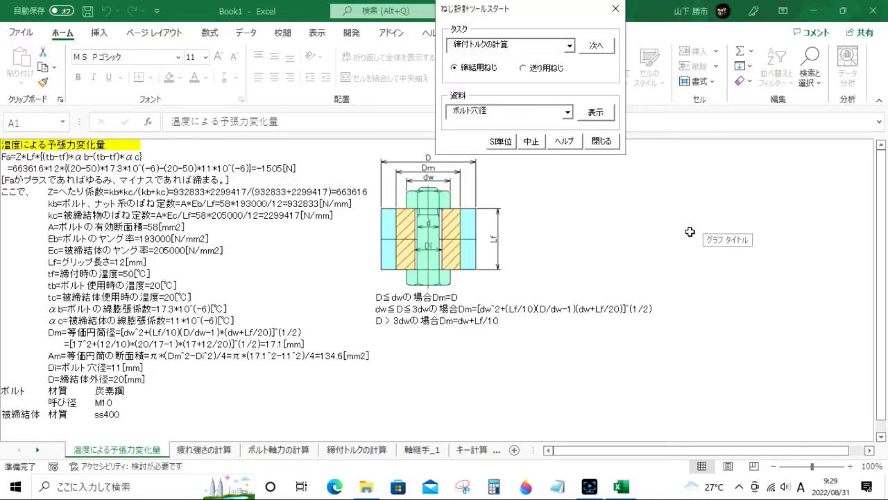
# - Run the ボルトの許容引張荷重 task with nominal diameter M16, review the allowable tensile load calculation, and close the form
pyautogui.click(570, 47)
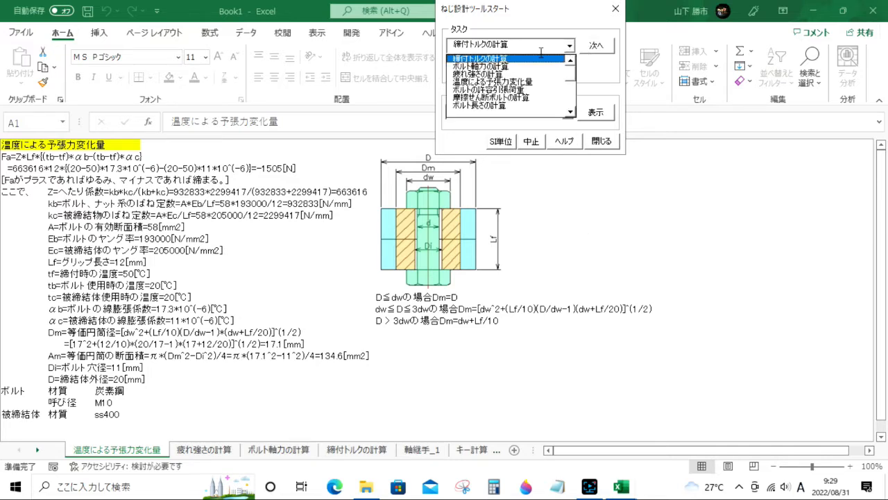
pyautogui.click(503, 90)
pyautogui.click(588, 46)
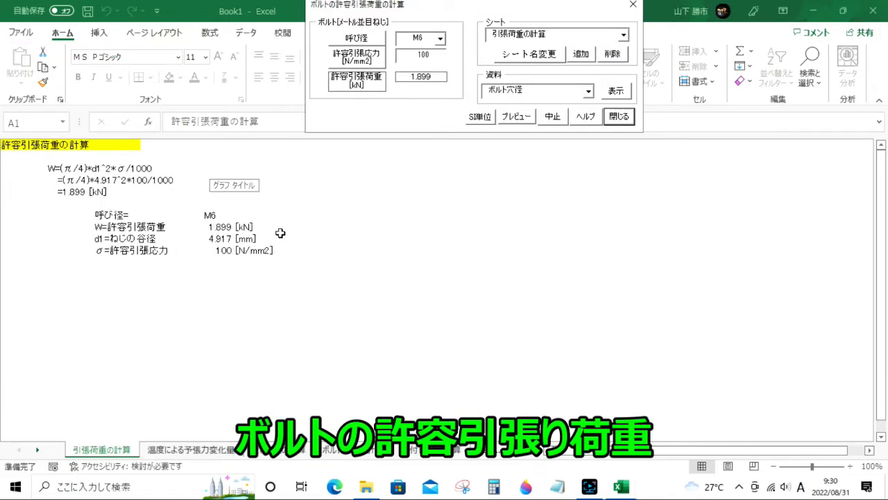
pyautogui.click(440, 40)
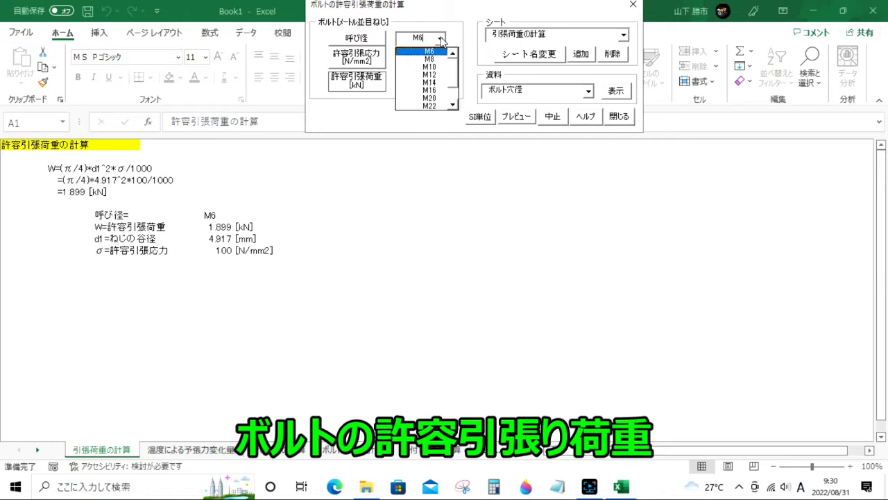
pyautogui.click(432, 91)
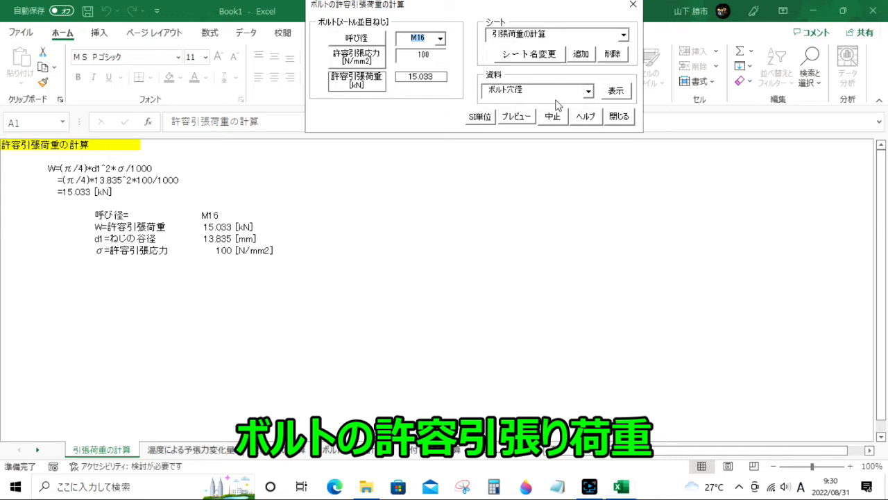
pyautogui.click(623, 118)
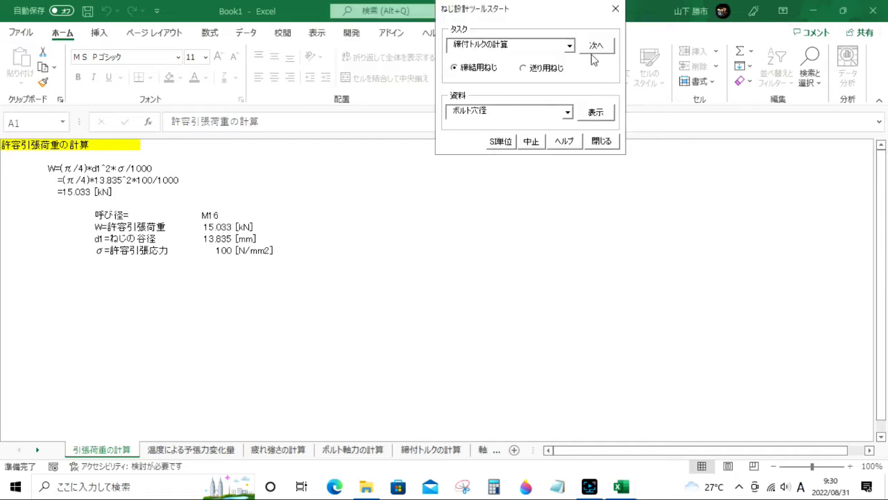
# - Open the 摩擦せん断ボルトの計算 task, uncover the sheet's diagram, and set the number of friction surfaces m to 1
pyautogui.click(569, 47)
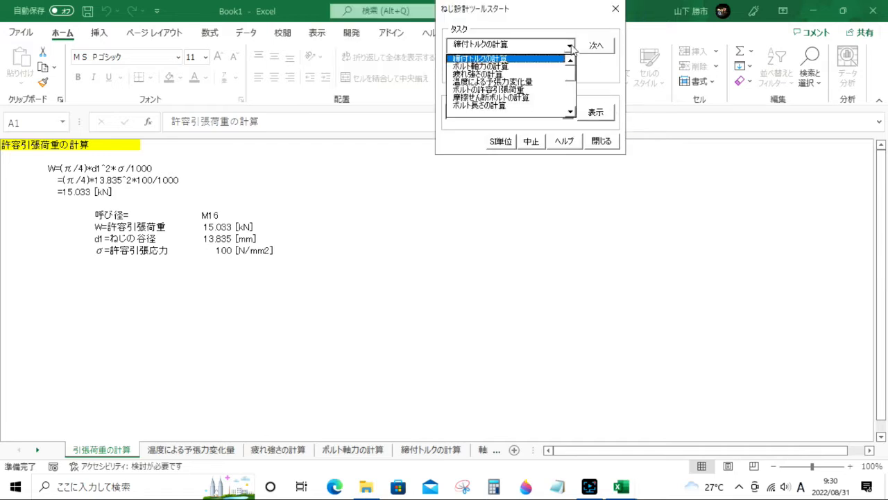
pyautogui.click(507, 97)
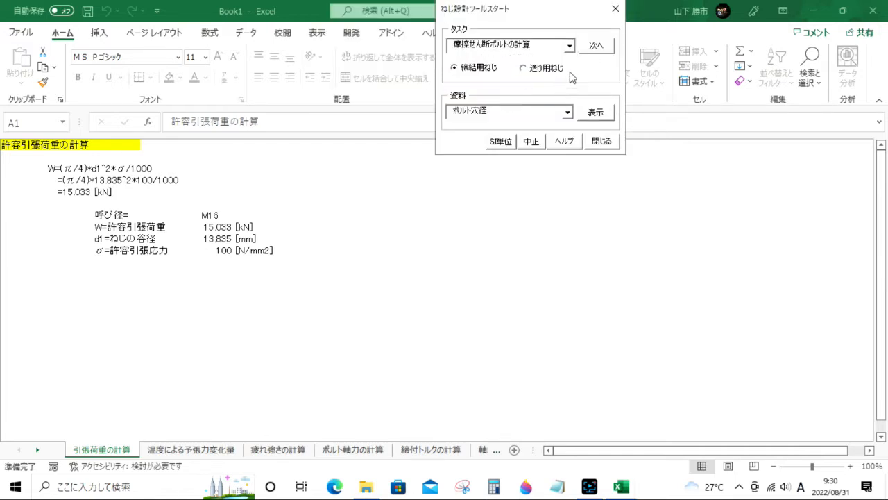
pyautogui.click(597, 46)
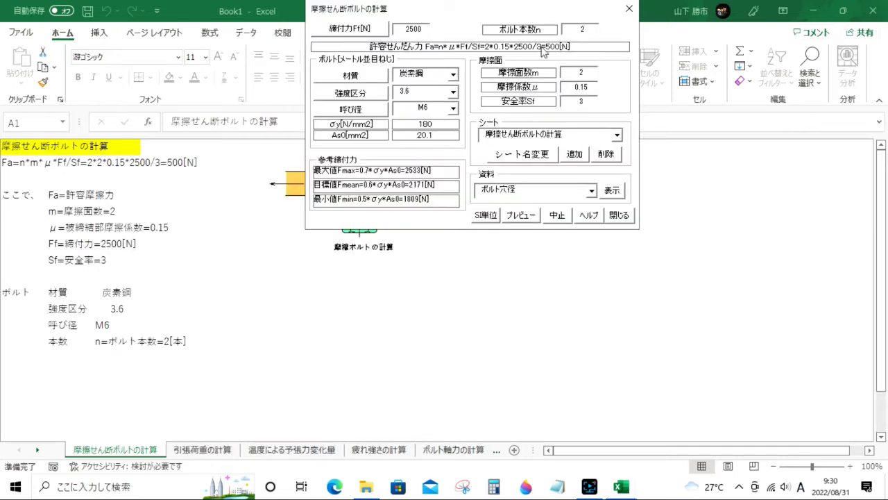
pyautogui.moveTo(462, 11); pyautogui.dragTo(594, 16)
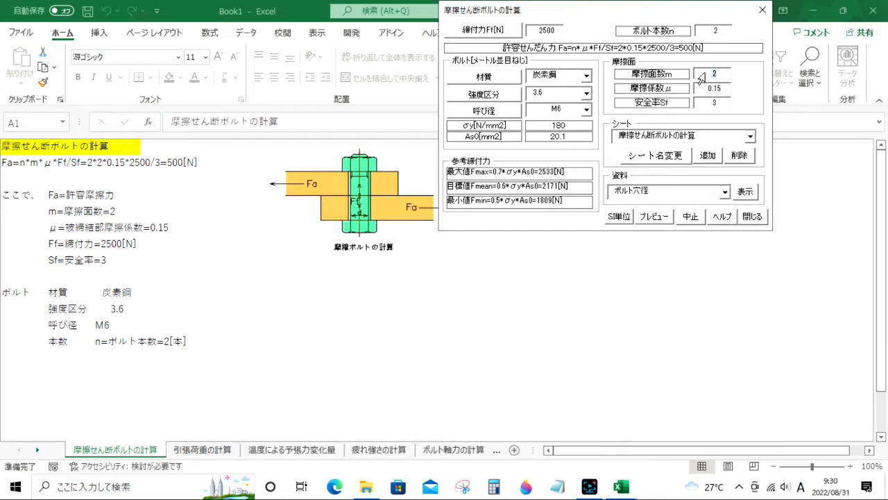
pyautogui.write('1')
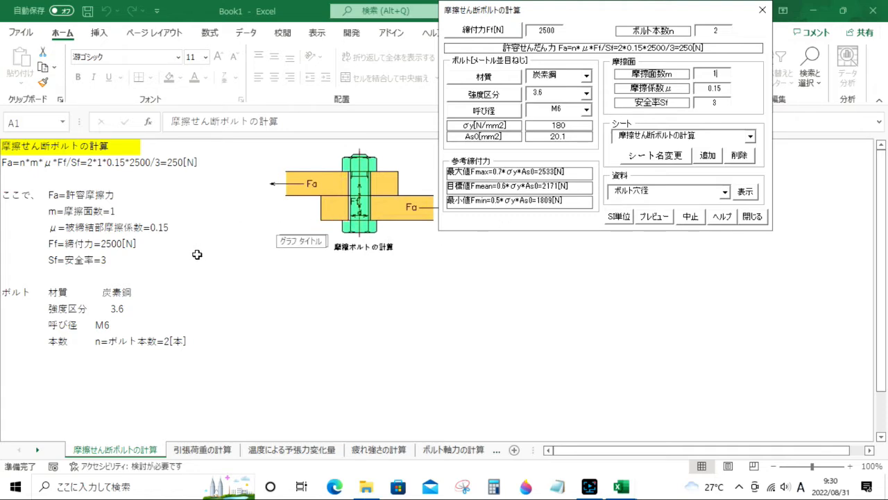
# - Set the friction bolts' nominal diameter to M10 and the bolt count n to 3, and close the form
pyautogui.click(587, 109)
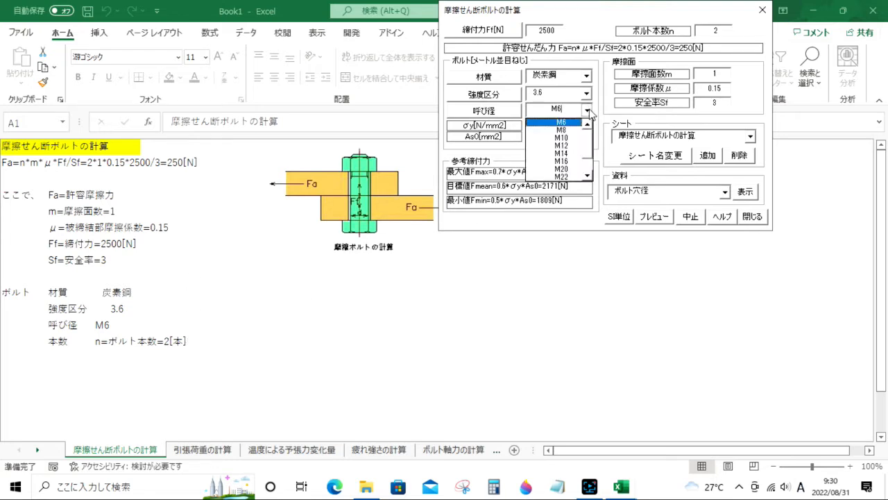
pyautogui.click(563, 137)
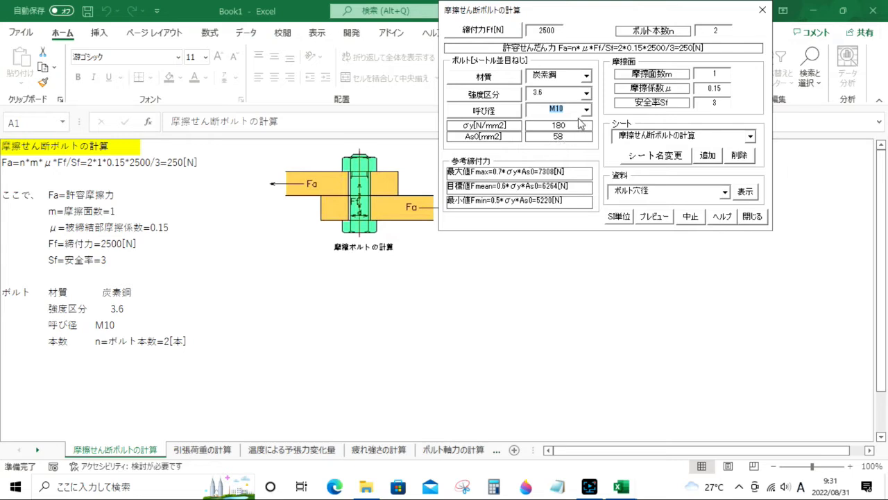
pyautogui.click(703, 35)
pyautogui.write('3')
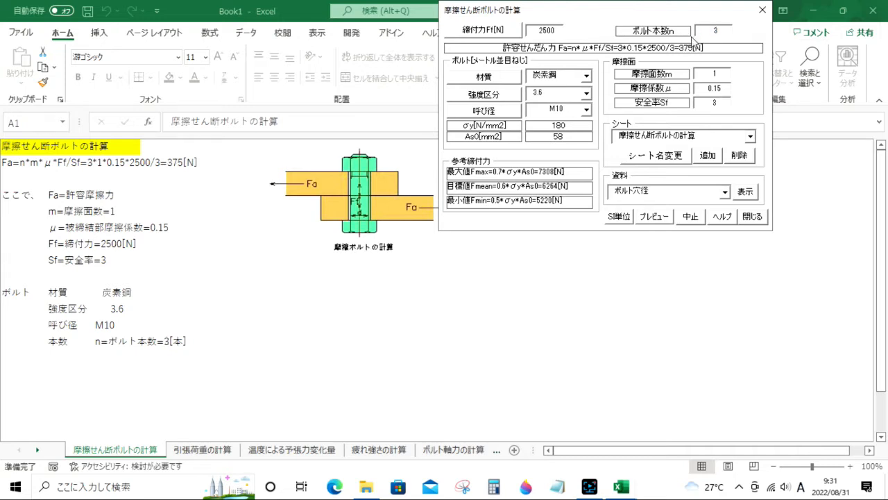
pyautogui.click(759, 217)
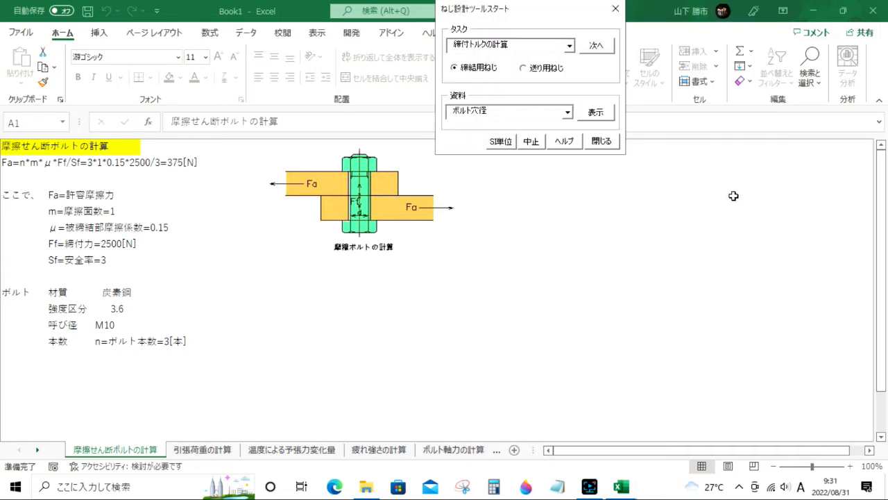
# - Open the ボルト長さの計算 task and set the through bolt's nominal diameter to M10
pyautogui.click(569, 47)
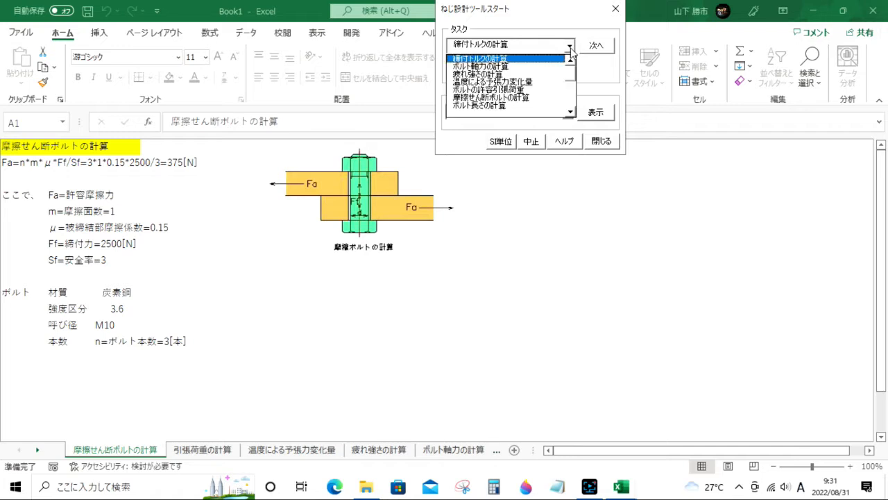
pyautogui.click(527, 105)
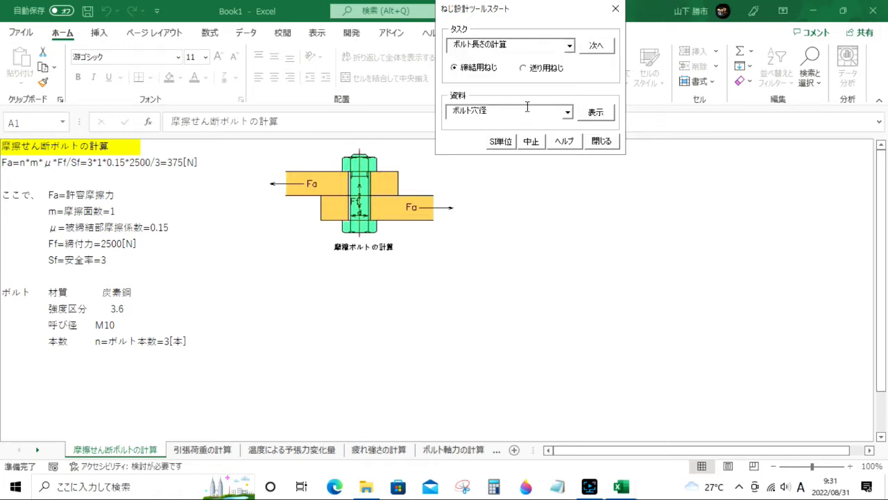
pyautogui.click(594, 47)
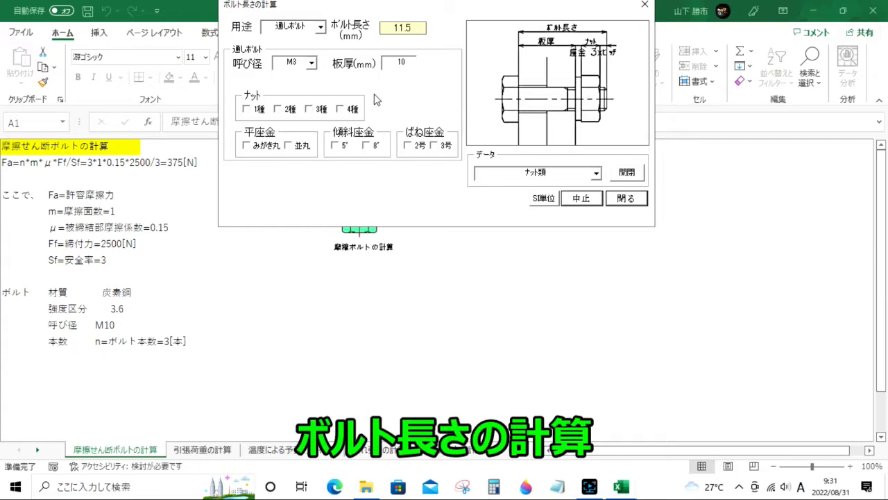
pyautogui.click(311, 62)
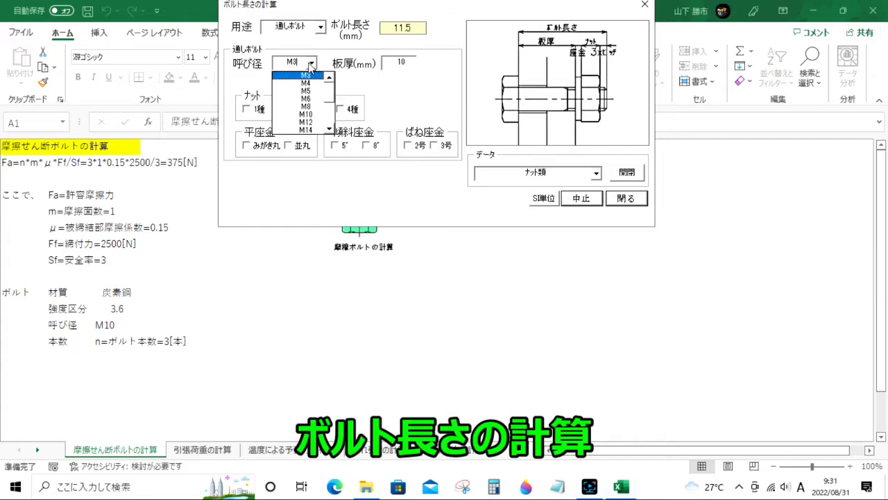
pyautogui.click(309, 115)
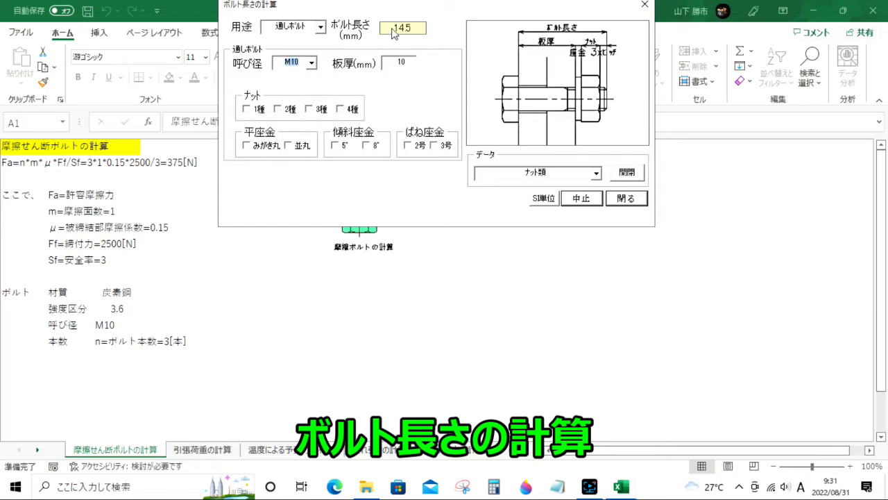
# - Switch the bolt use to ねじ込みボルト, set the plate thickness to 20 mm with a 2号 spring washer, and close the form
pyautogui.click(320, 27)
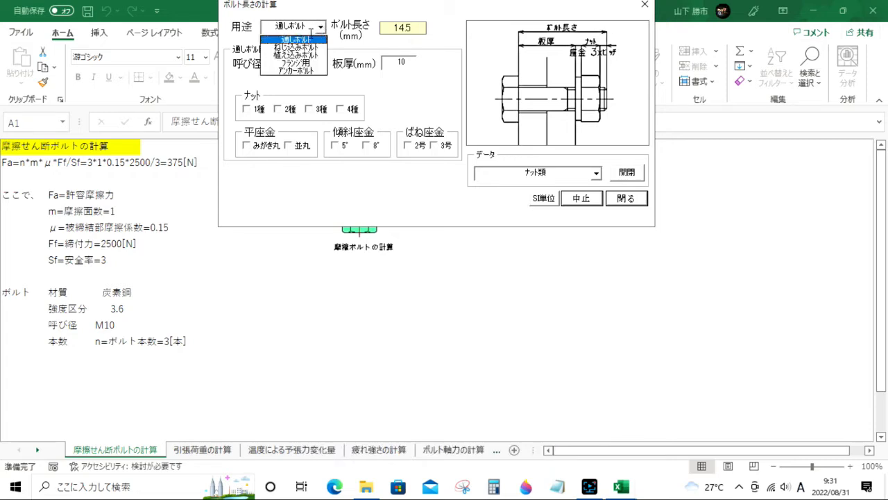
pyautogui.click(303, 47)
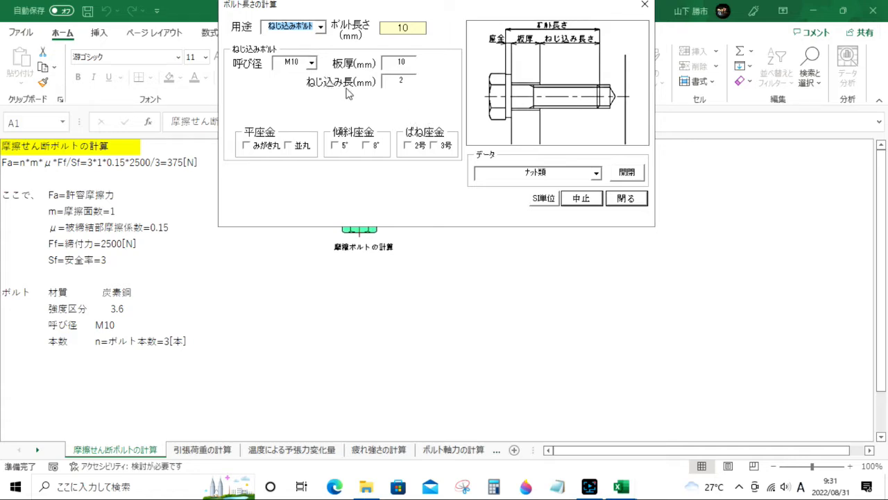
pyautogui.click(390, 68)
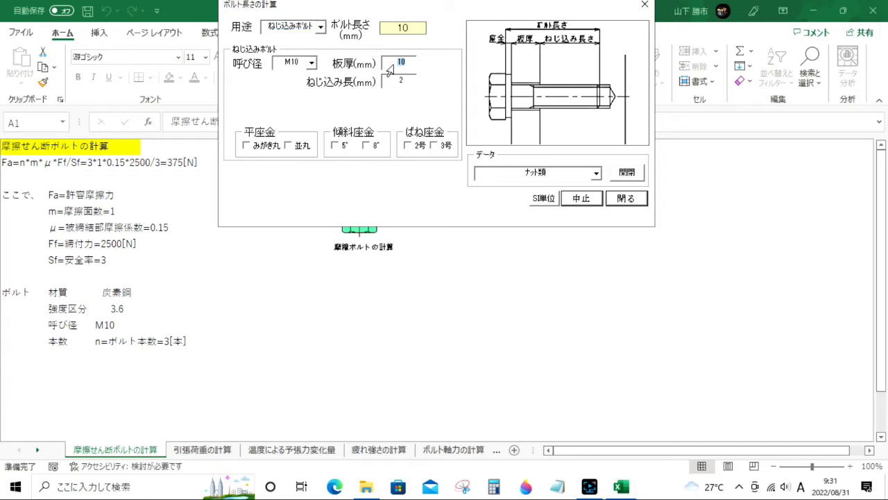
pyautogui.write('20')
pyautogui.click(409, 146)
pyautogui.click(626, 199)
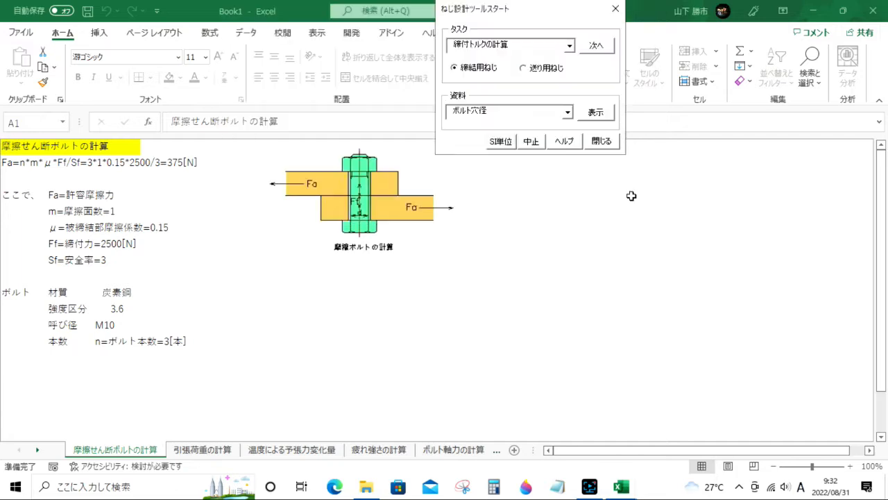
# - Leave the screw design tool and open the チェン tool from the machine design support list
pyautogui.click(570, 47)
pyautogui.click(570, 48)
pyautogui.click(606, 143)
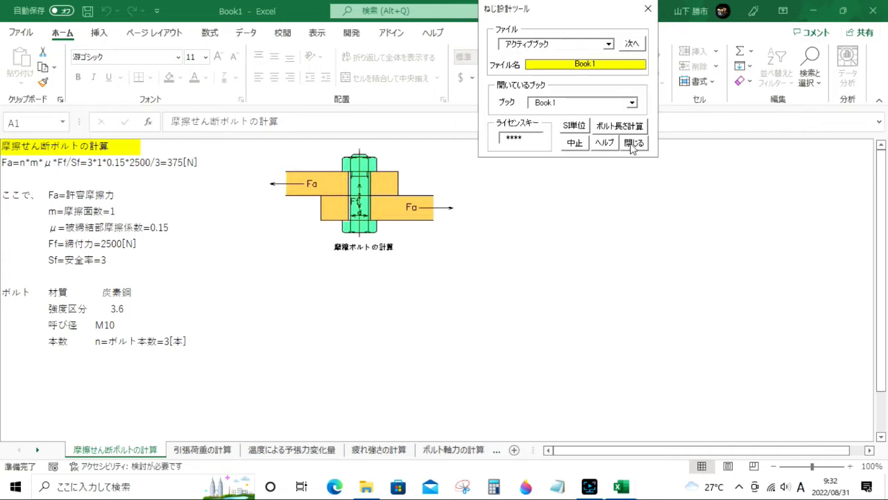
pyautogui.click(634, 143)
pyautogui.click(610, 28)
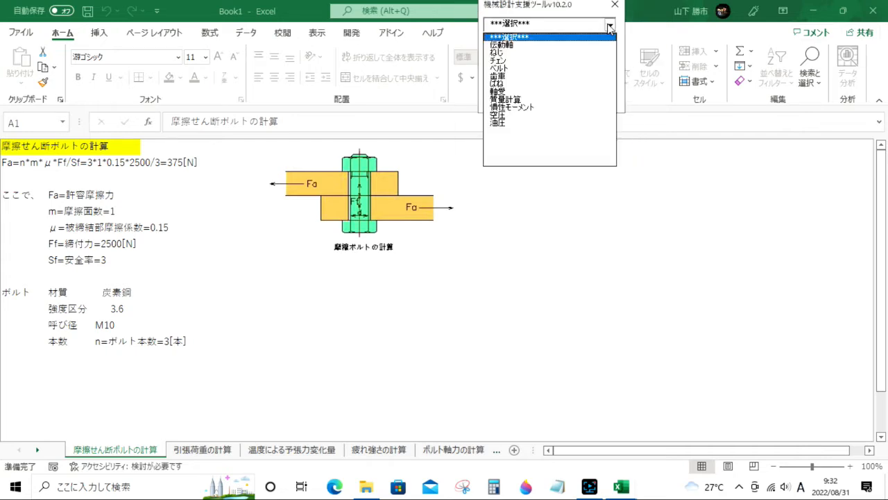
pyautogui.click(530, 63)
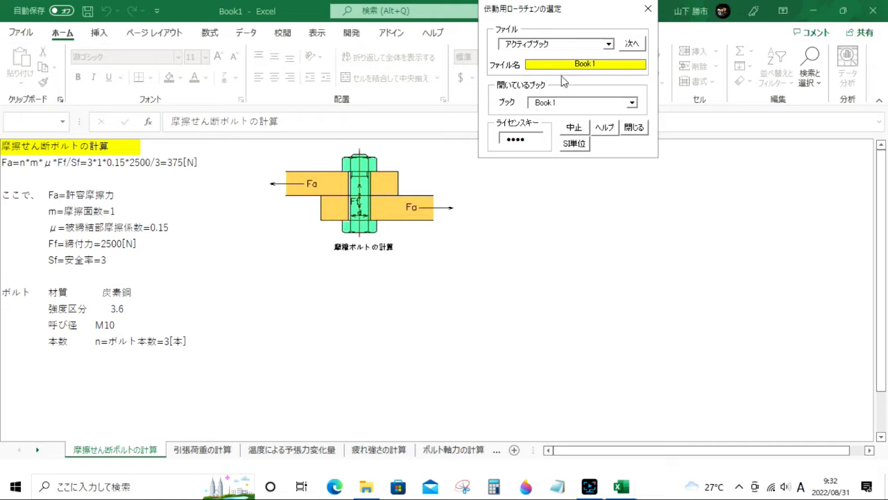
# - Run 伝動用ローラチェンの選定 on the active workbook Book1 and move its form off the sheet
pyautogui.click(632, 45)
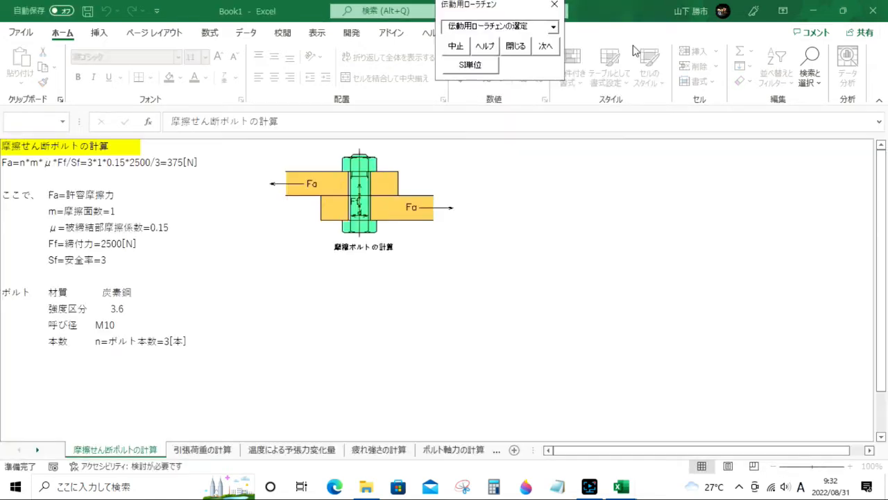
pyautogui.click(545, 47)
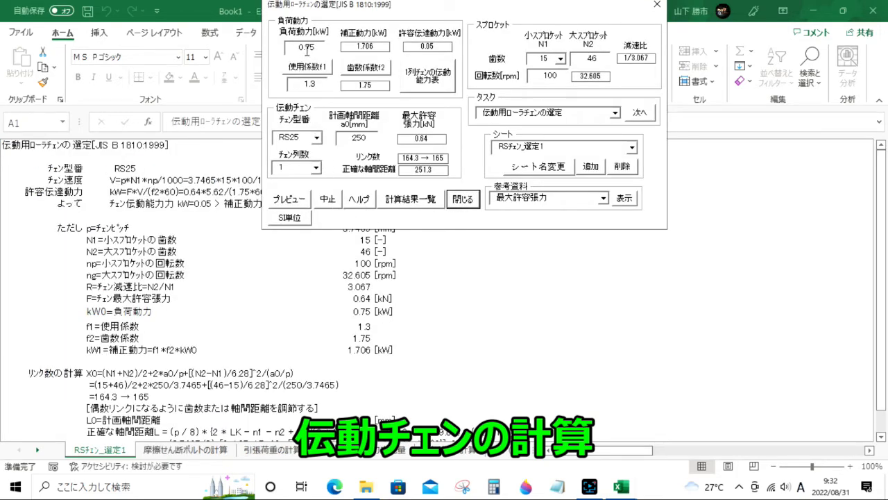
pyautogui.moveTo(430, 12); pyautogui.dragTo(540, 22)
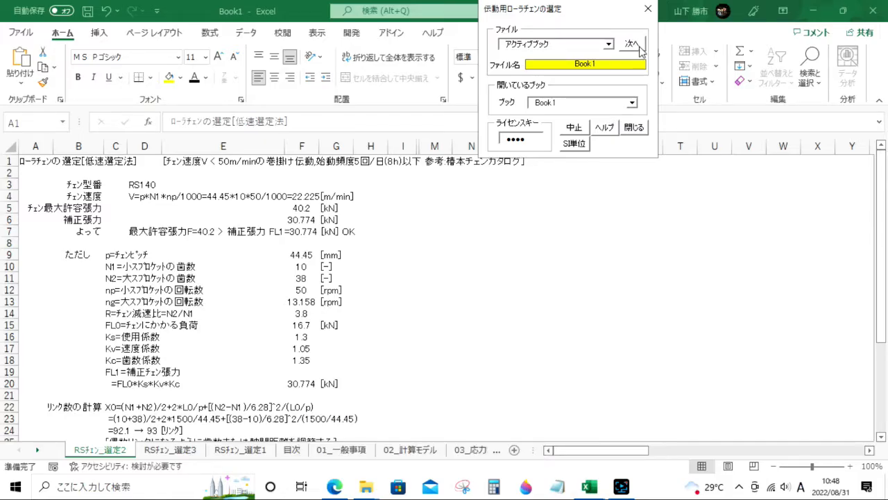
# - Open the 伝動用ローラチェンの選定 form again for Book1 and uncover the calculation text on the sheet
pyautogui.click(637, 46)
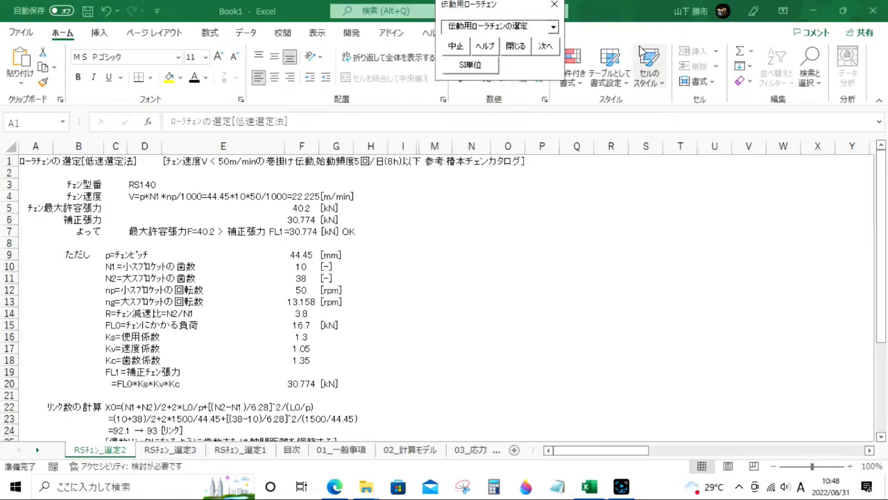
pyautogui.click(553, 28)
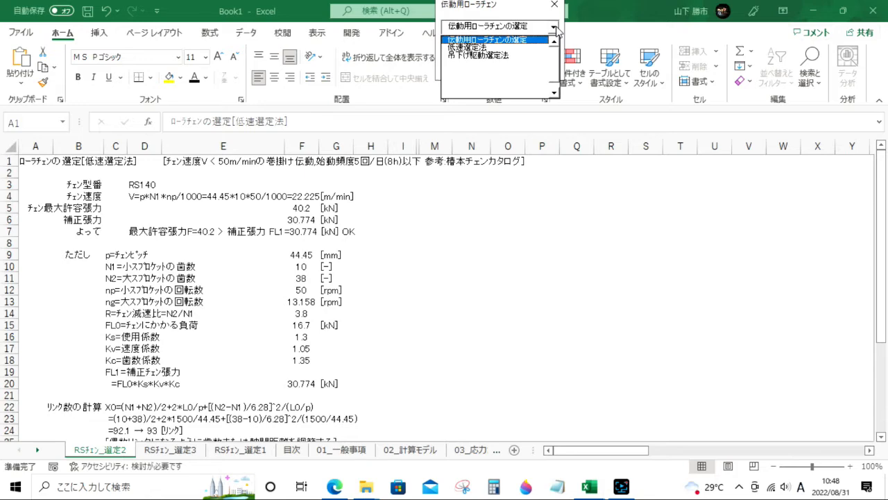
pyautogui.click(555, 29)
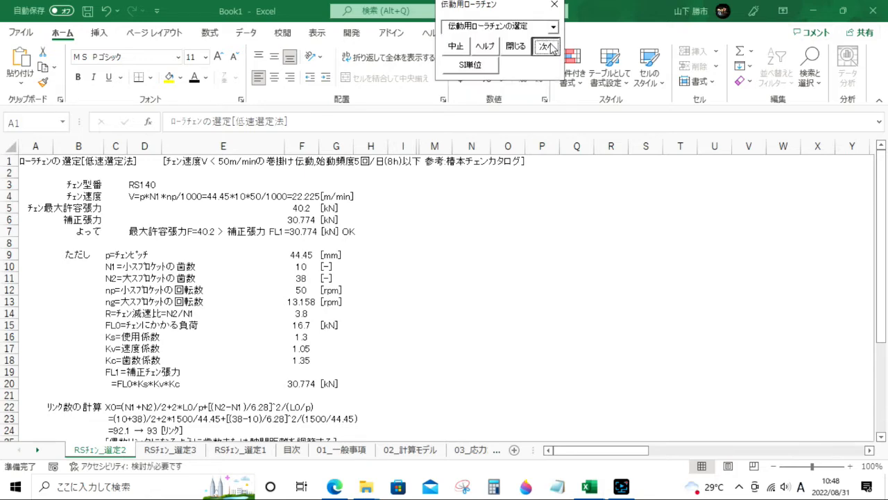
pyautogui.click(548, 44)
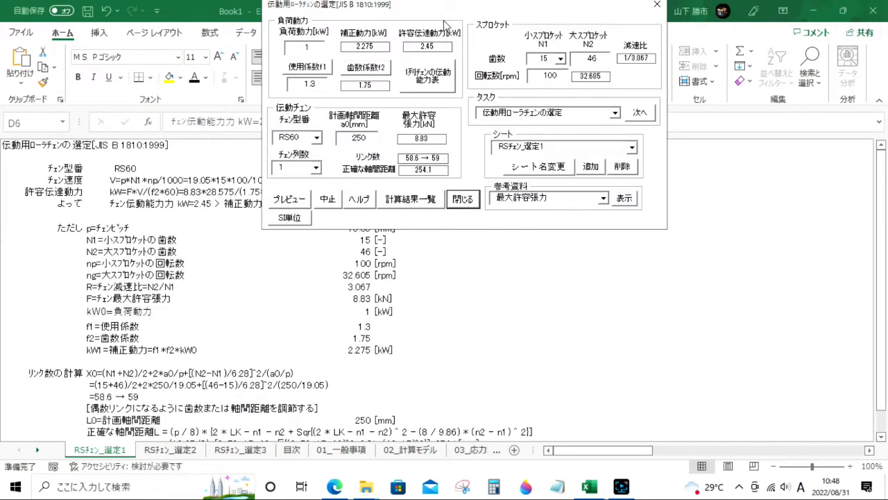
pyautogui.moveTo(443, 11); pyautogui.dragTo(561, 40)
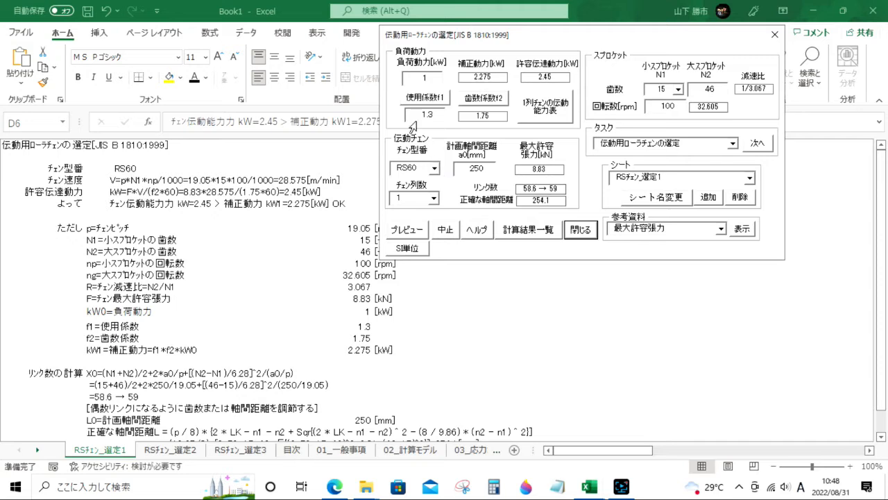
# - Set the load power to 2 kW and the chain model to RS100, and close the form
pyautogui.doubleClick(409, 80)
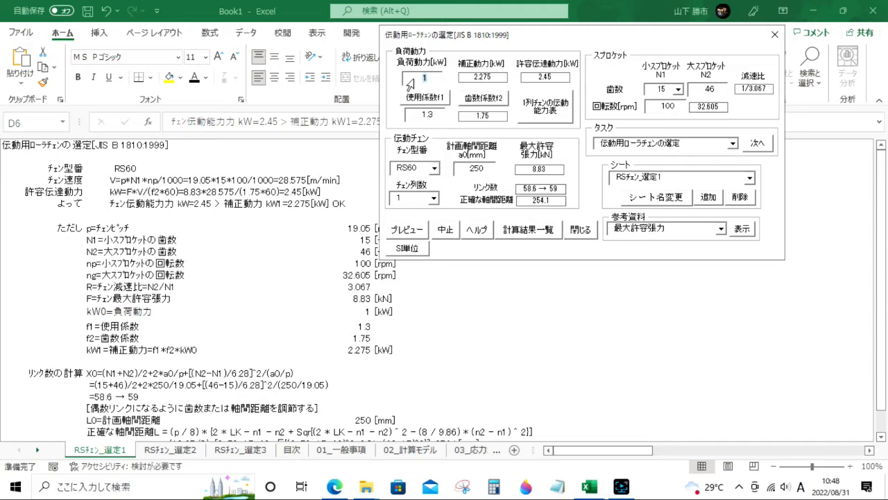
pyautogui.write('2')
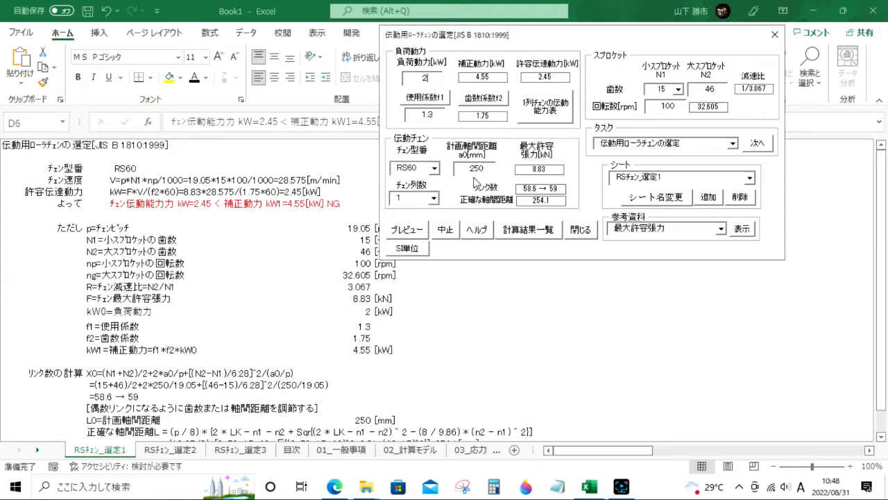
pyautogui.click(433, 169)
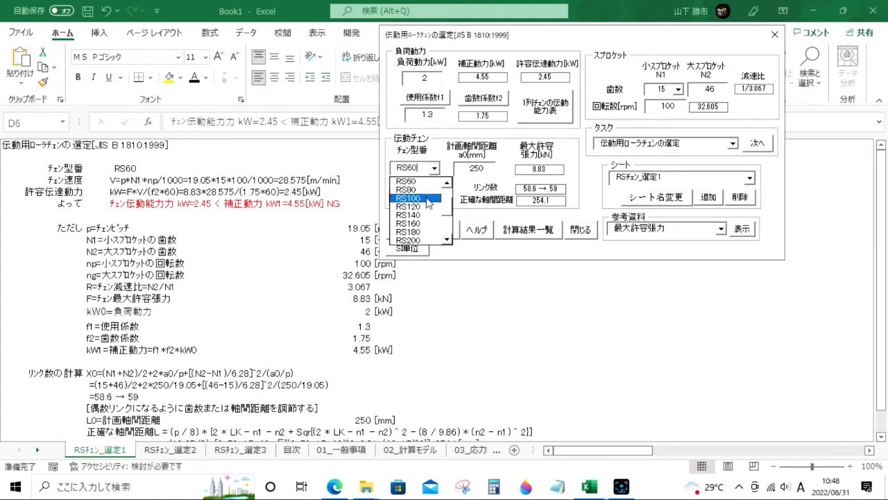
pyautogui.click(428, 199)
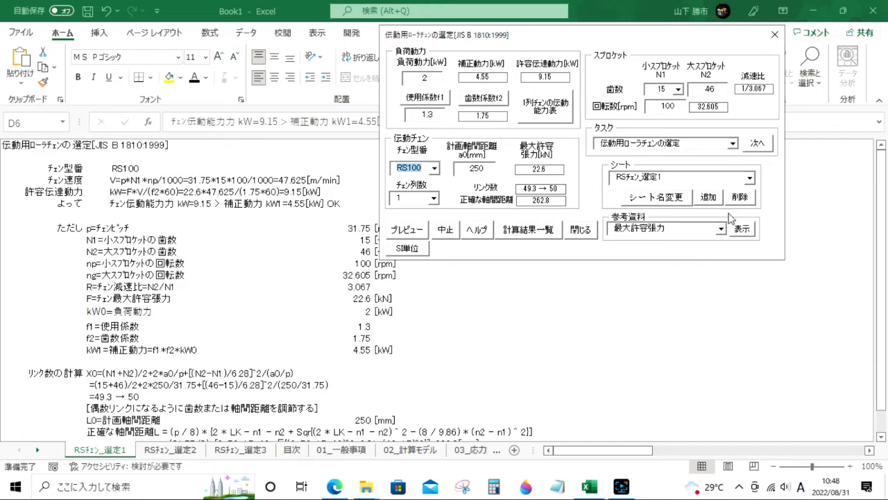
pyautogui.click(583, 229)
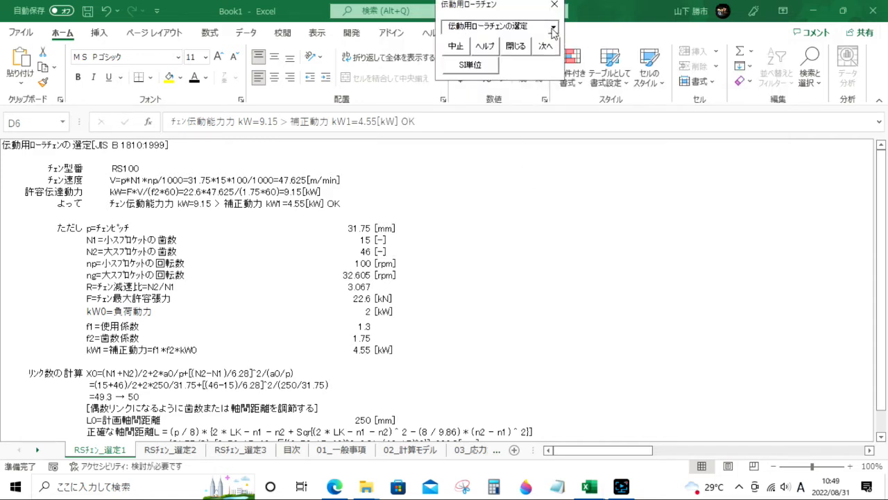
# - Open the 吊下げ駆動選定法 calculation and move its form off the sheet's results
pyautogui.click(553, 27)
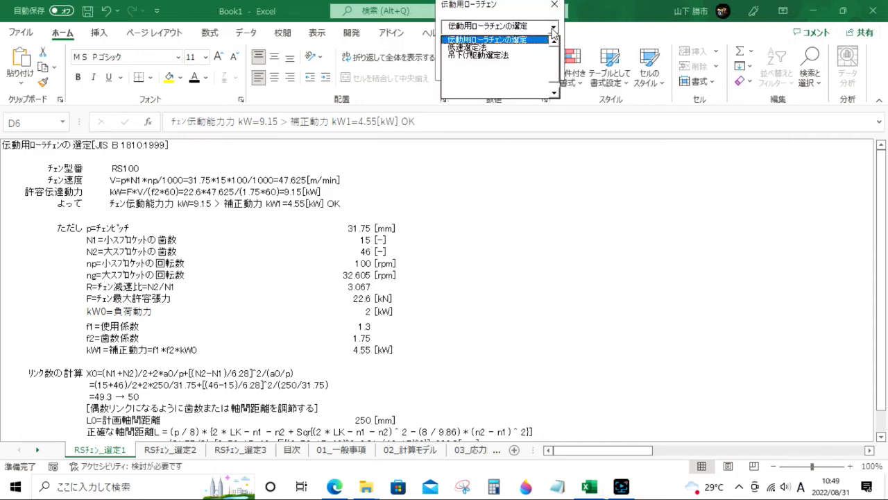
pyautogui.click(511, 56)
pyautogui.click(547, 54)
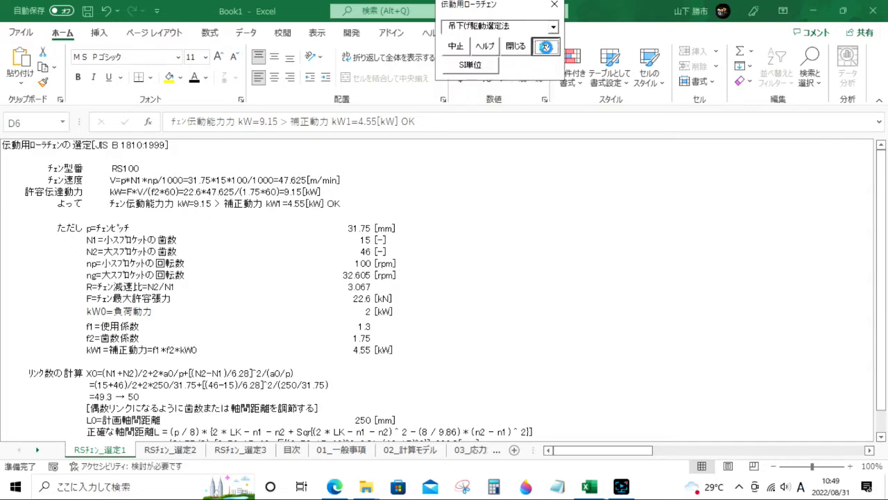
pyautogui.moveTo(375, 11); pyautogui.dragTo(523, 43)
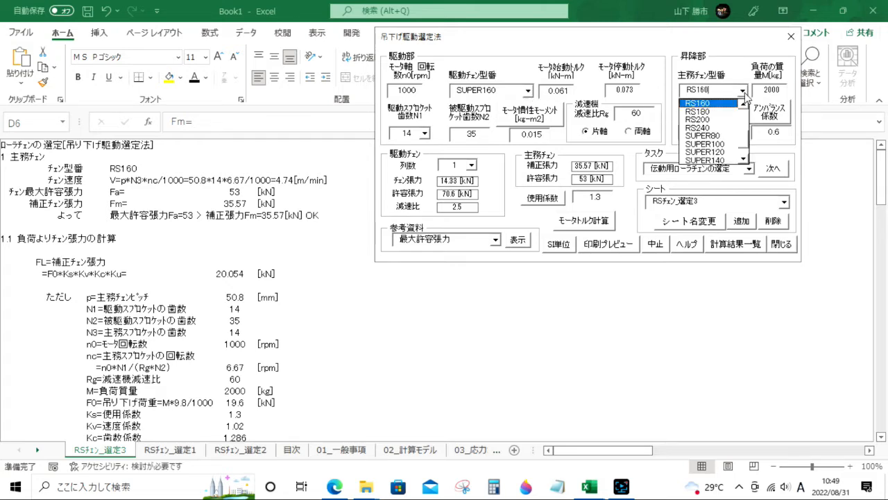
# - Set the lifting section's main chain model to RS100 and the load mass M to 1000 kg
pyautogui.click(744, 105)
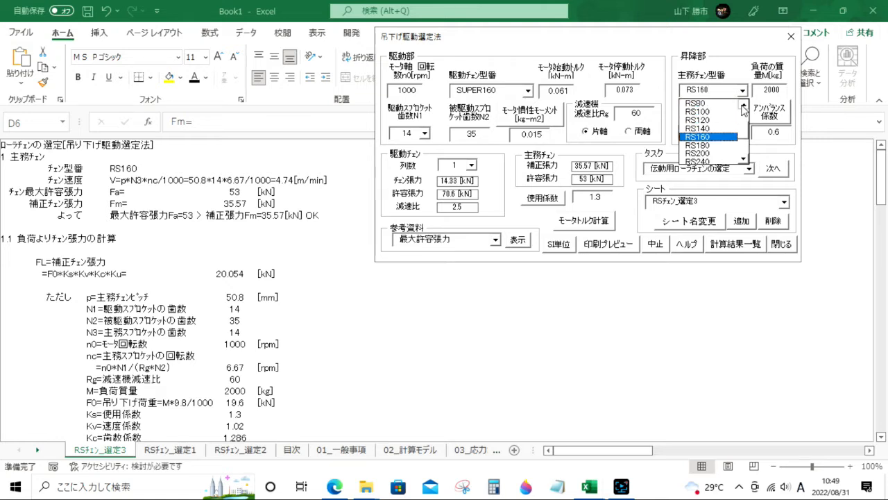
pyautogui.click(717, 121)
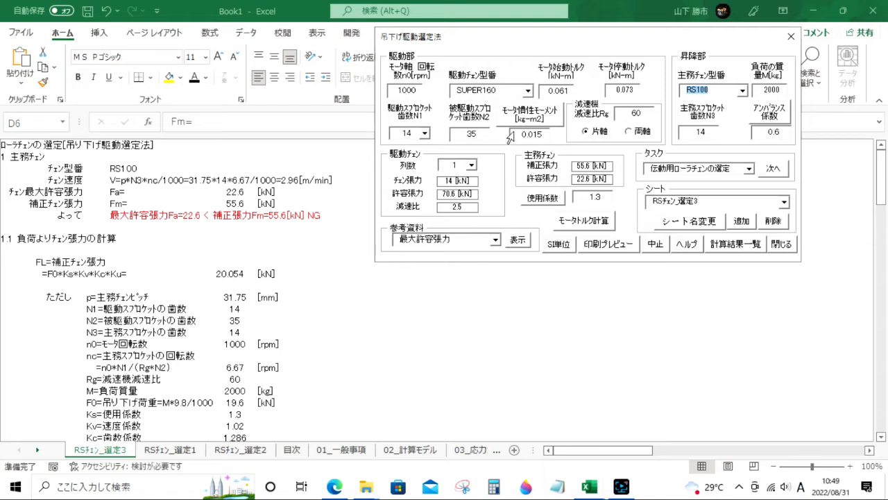
pyautogui.click(758, 95)
pyautogui.write('1000')
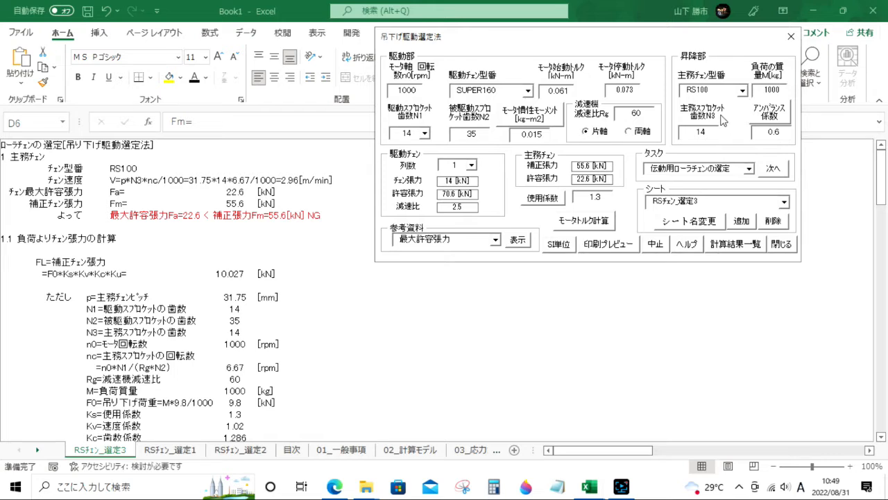
# - Try RS120 as the lifting section's main chain model, and settle on RS140
pyautogui.click(742, 90)
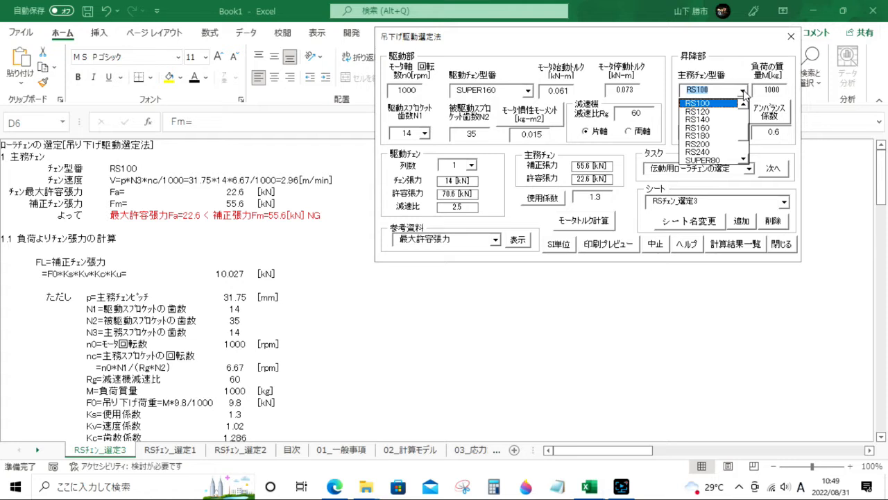
pyautogui.click(725, 112)
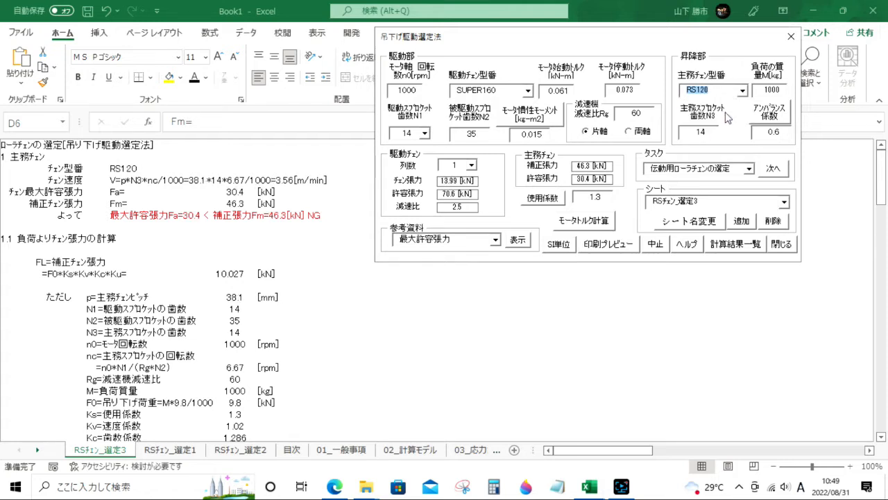
pyautogui.click(742, 91)
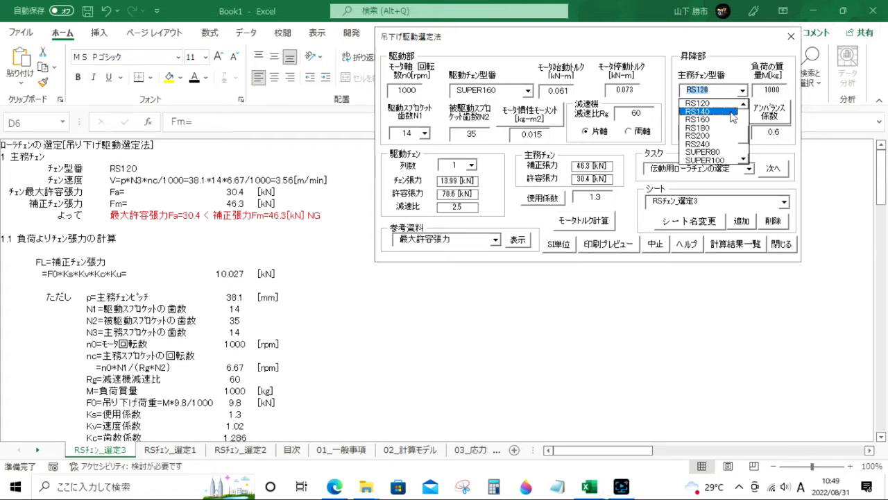
pyautogui.click(731, 112)
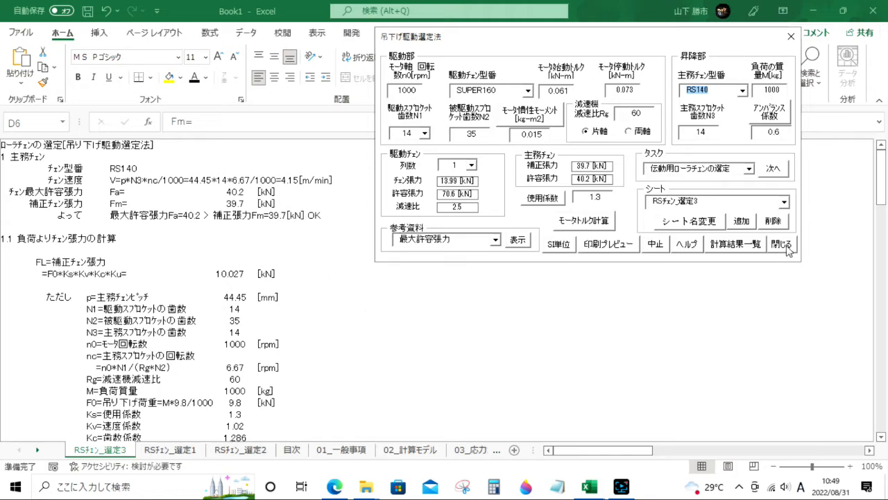
# - Show the calculation results summary for the suspended drive selection, look through it, and return to the calculation sheet
pyautogui.click(740, 244)
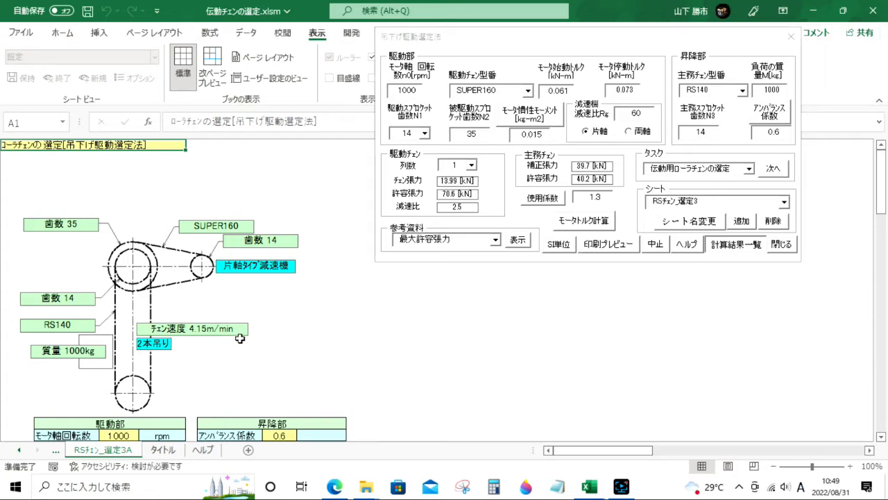
pyautogui.scroll(-4, 288, 327)
pyautogui.scroll(4, 291, 329)
pyautogui.click(754, 246)
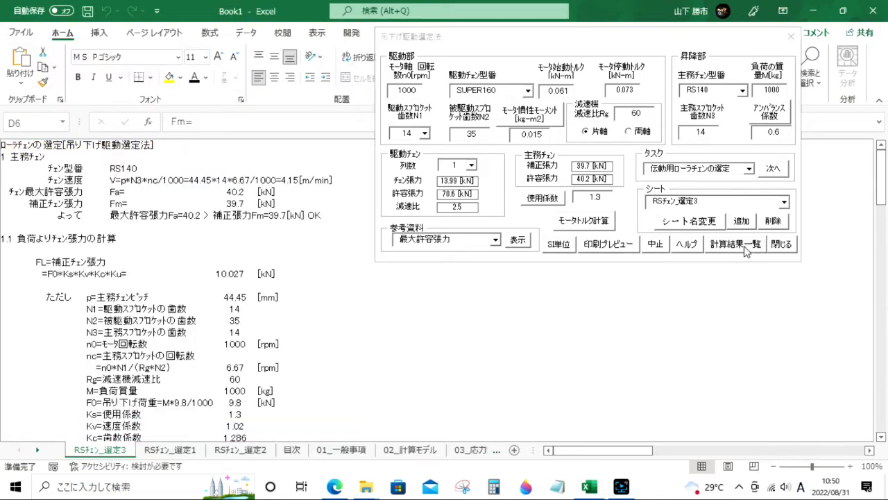
# - Close the suspended drive form and the roller chain selection dialogs, back to the tool's category selection
pyautogui.click(784, 244)
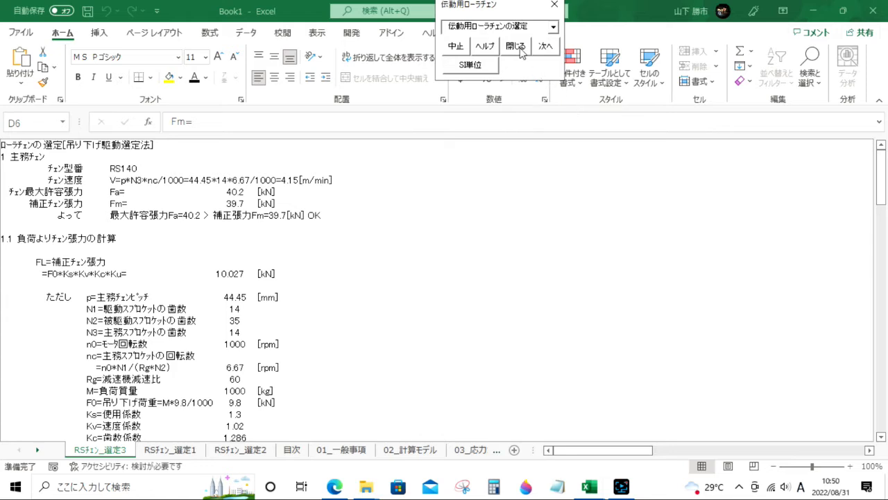
pyautogui.click(554, 29)
pyautogui.click(554, 29)
pyautogui.click(512, 47)
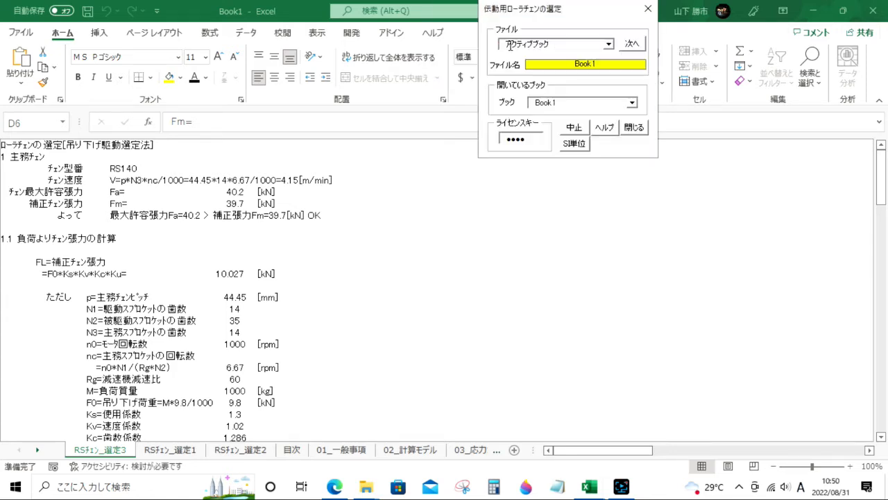
pyautogui.click(641, 132)
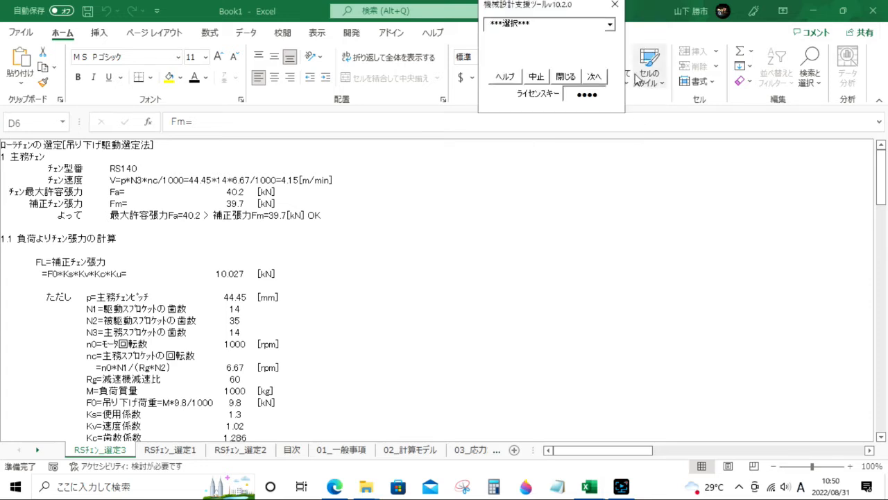
# - Open the 一般用Vベルト calculation from the ベルト category for the active workbook and move its form off the sheet's results
pyautogui.click(612, 28)
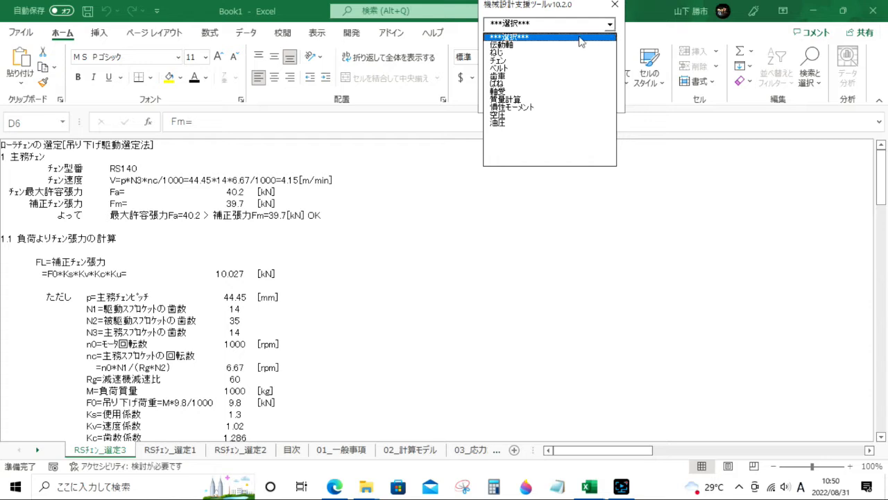
pyautogui.click(506, 69)
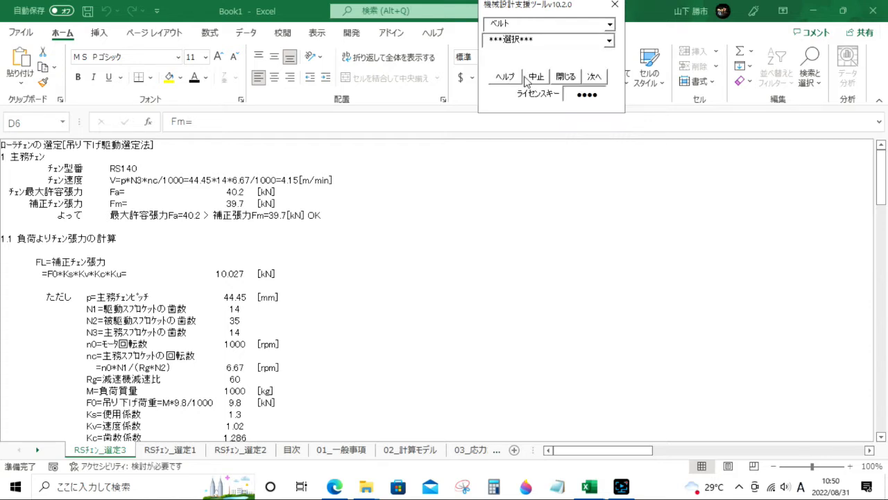
pyautogui.click(610, 41)
pyautogui.click(535, 63)
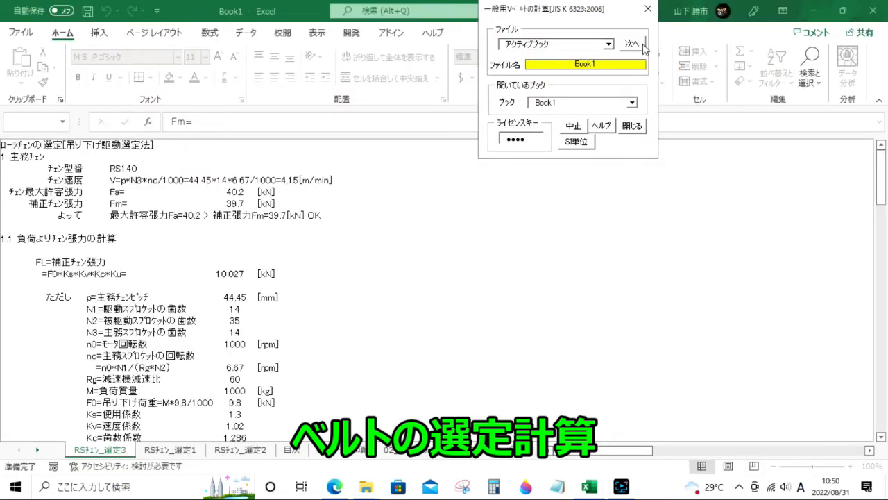
pyautogui.click(632, 45)
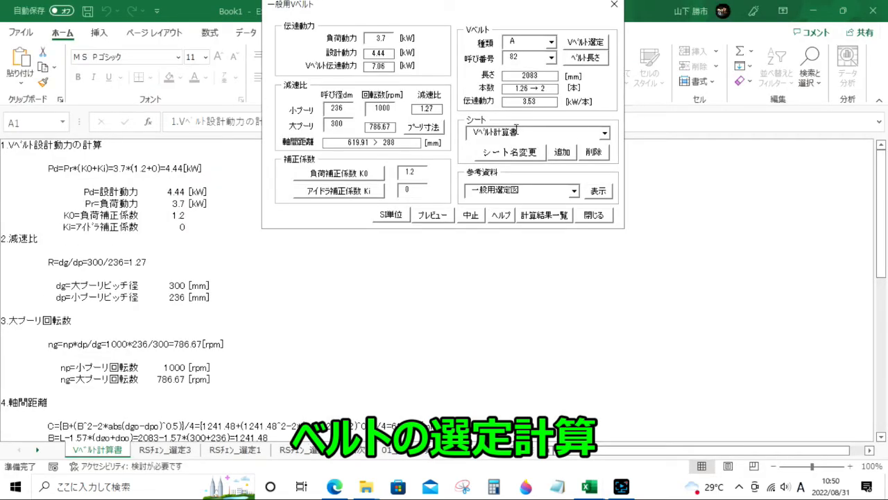
pyautogui.moveTo(417, 11); pyautogui.dragTo(520, 19)
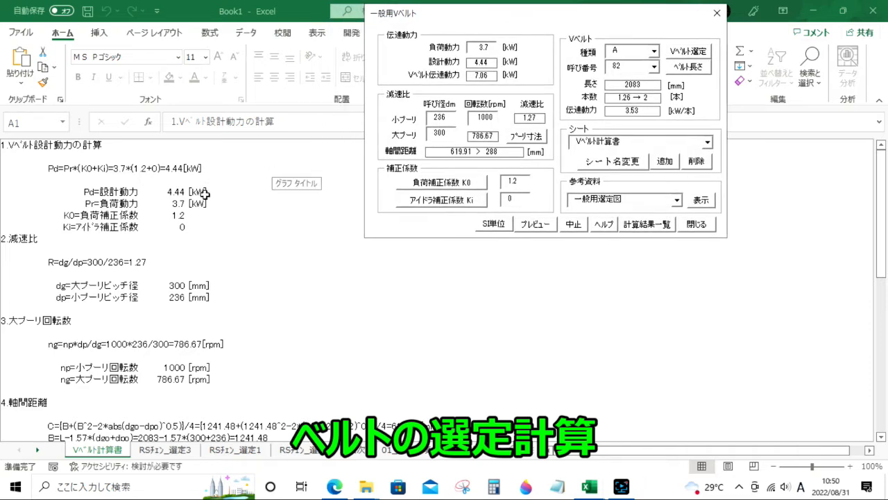
# - Examine the V-belt calculation sheet from the design power and reduction ratio through the number of belts used
pyautogui.scroll(-3, 187, 276)
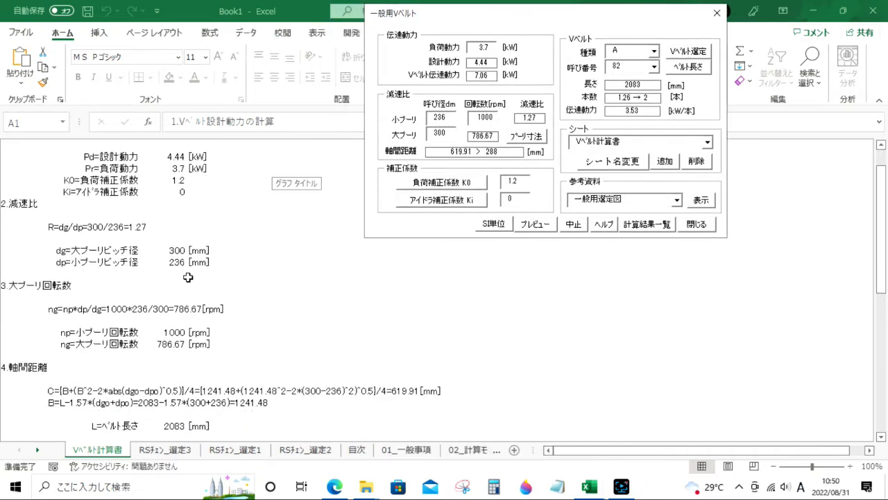
pyautogui.scroll(3, 187, 278)
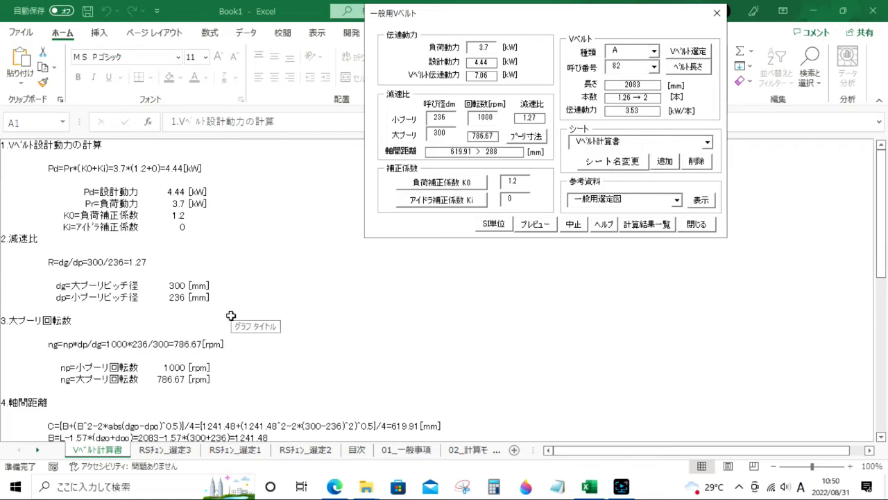
pyautogui.scroll(-2, 231, 316)
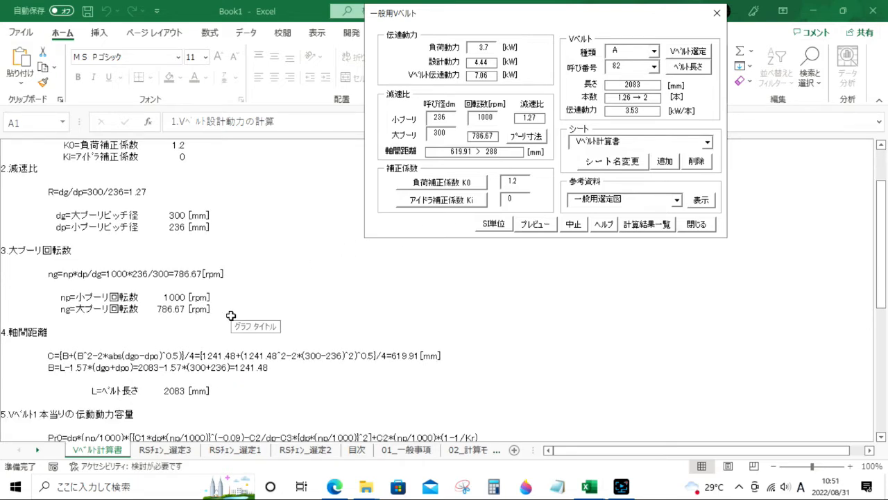
pyautogui.scroll(-1, 231, 316)
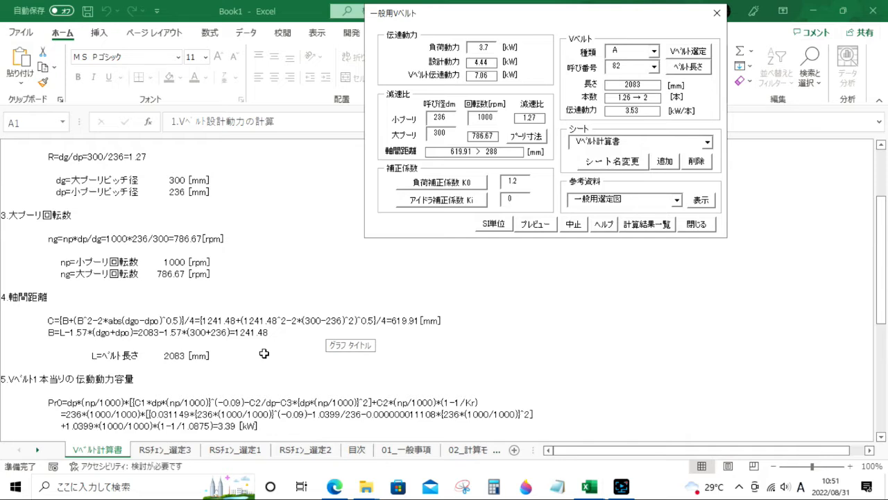
pyautogui.scroll(-1, 264, 353)
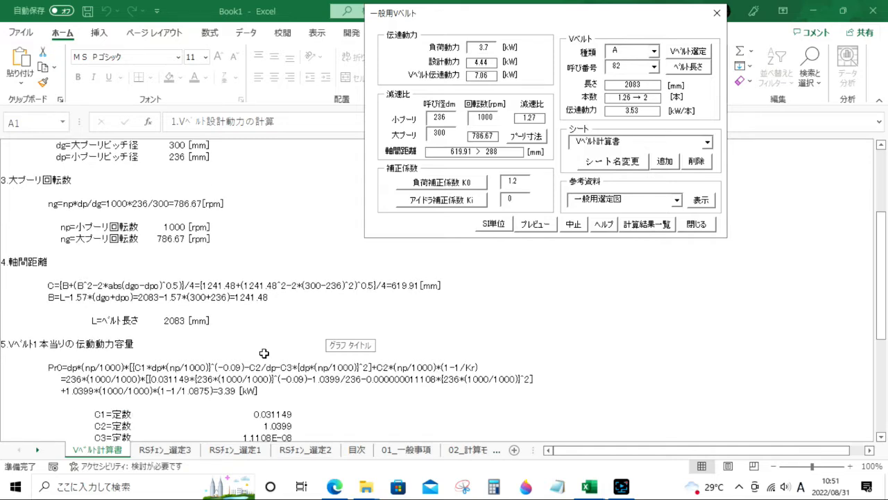
pyautogui.scroll(-2, 263, 353)
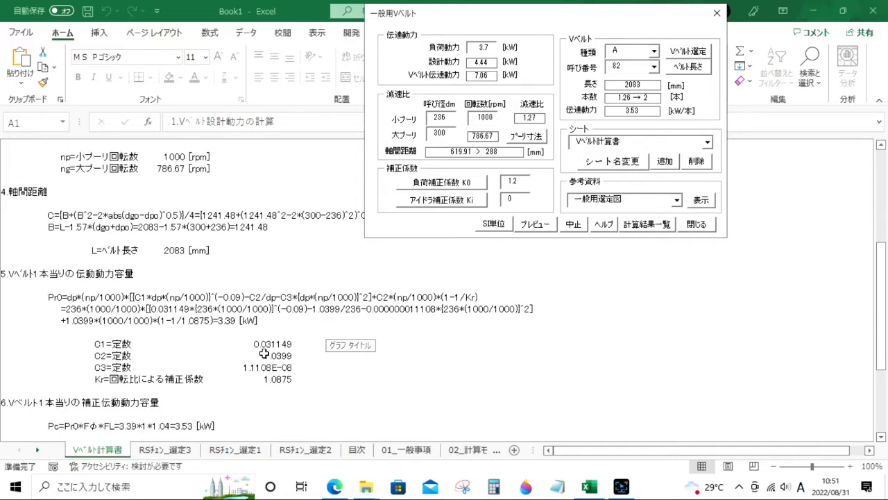
pyautogui.scroll(-2, 264, 353)
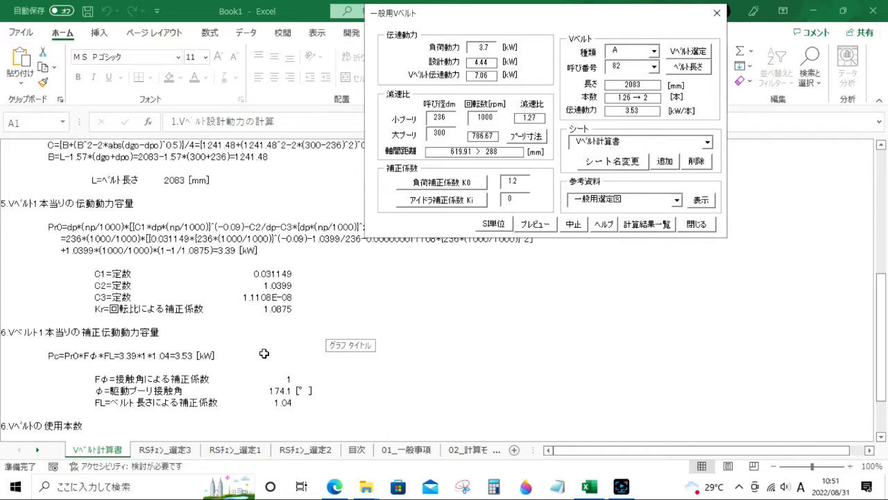
pyautogui.scroll(-1, 264, 354)
pyautogui.scroll(-3, 264, 354)
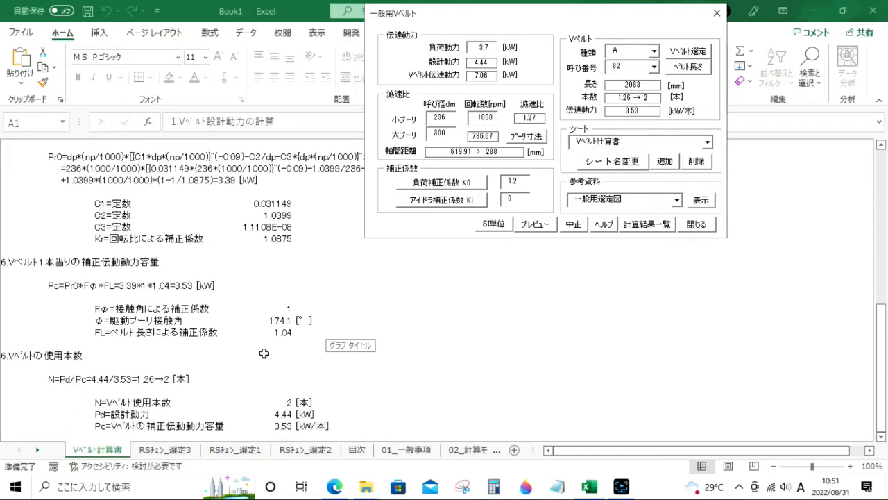
pyautogui.scroll(4, 262, 353)
pyautogui.scroll(8, 260, 353)
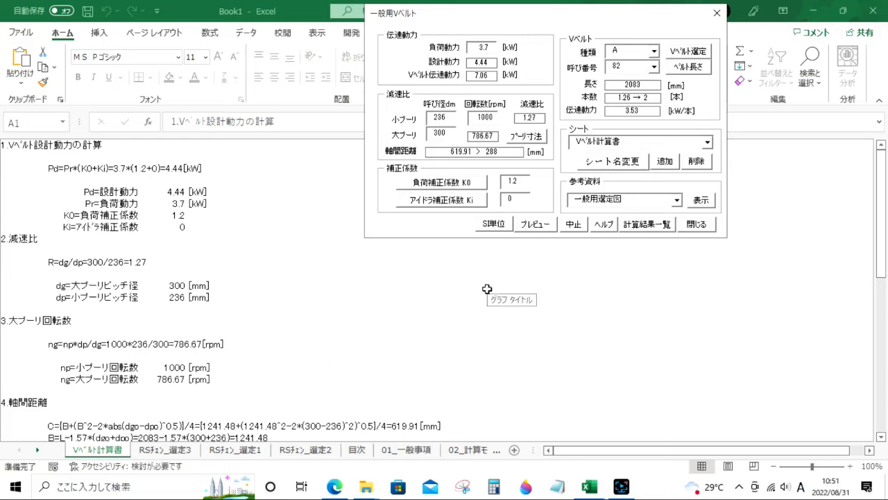
# - Close the V-belt calculation form and its file dialog, back to the tool's category selection
pyautogui.click(708, 225)
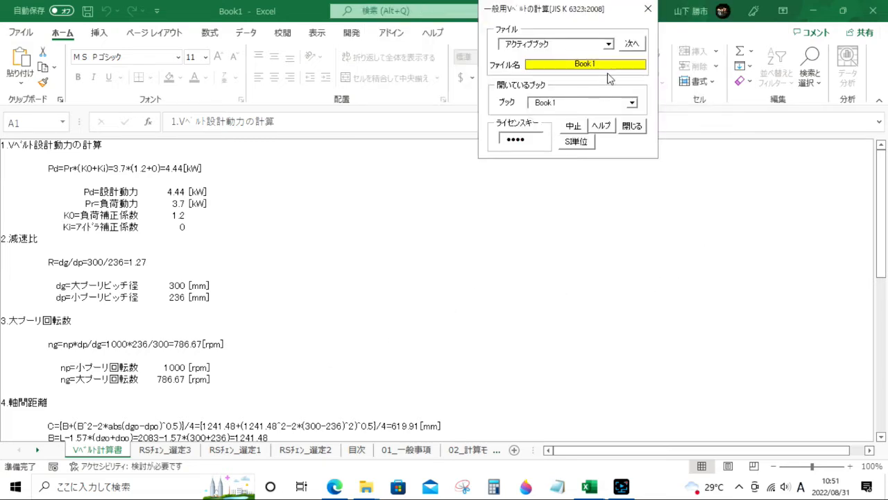
pyautogui.click(632, 44)
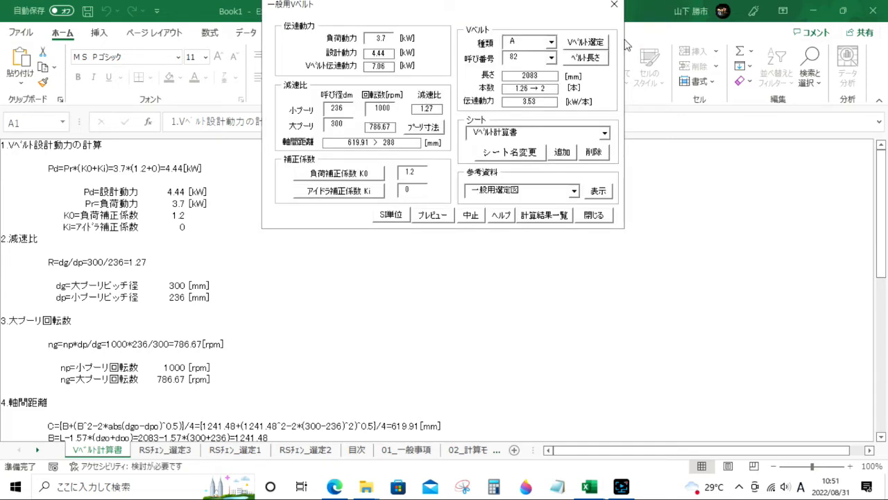
pyautogui.click(598, 216)
pyautogui.click(633, 128)
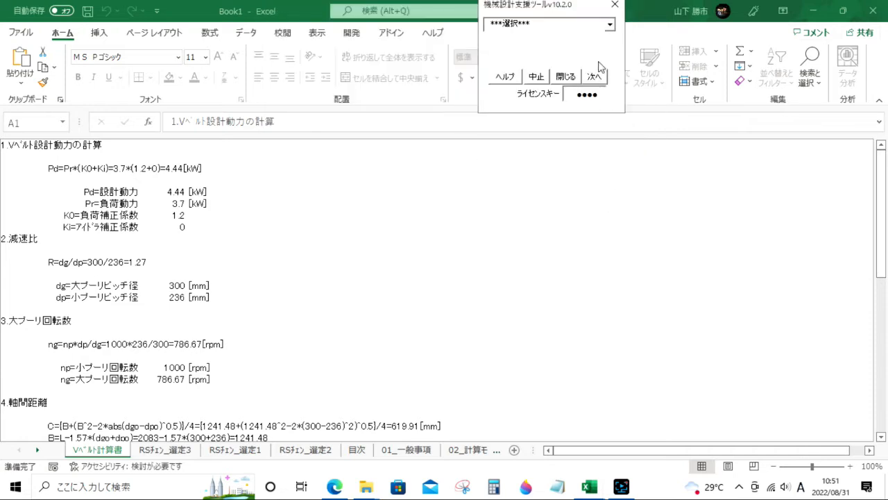
pyautogui.click(609, 25)
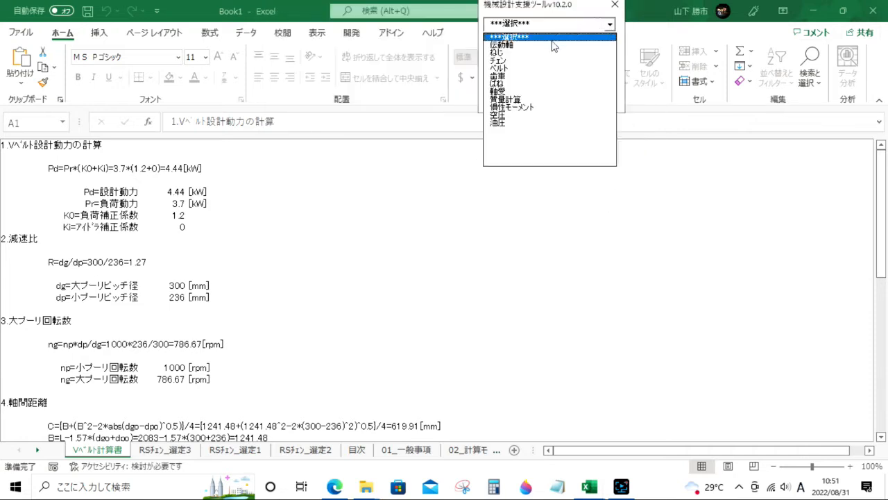
pyautogui.click(520, 68)
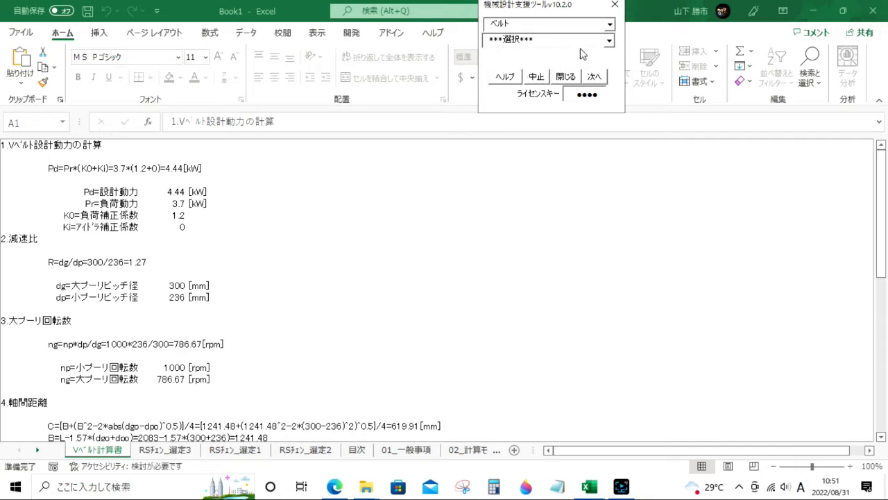
pyautogui.click(609, 40)
pyautogui.press('Down')
pyautogui.press('Down')
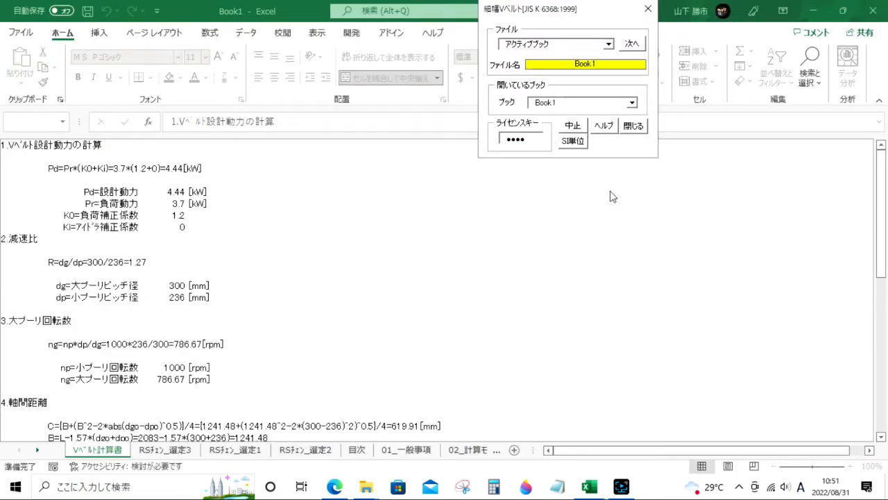
pyautogui.click(635, 126)
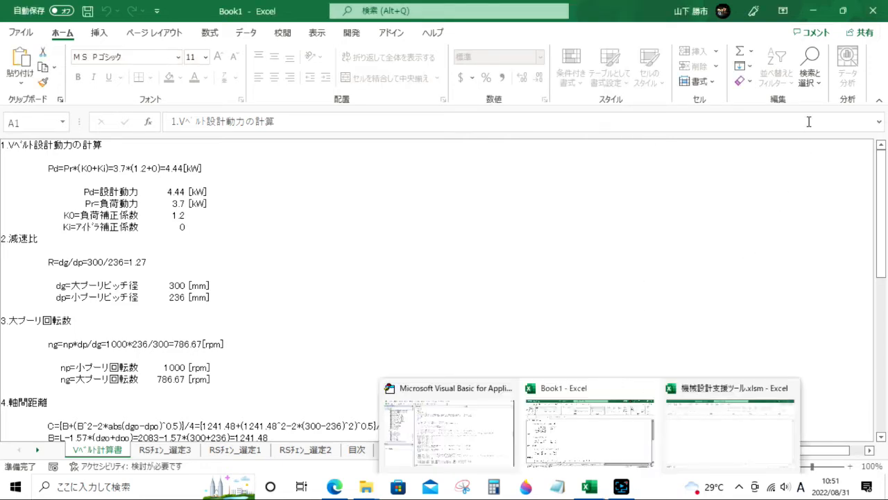
# - Minimize Book1, switch to the 機械設計支援ツール.xlsm workbook, and launch the design support tool
pyautogui.click(813, 11)
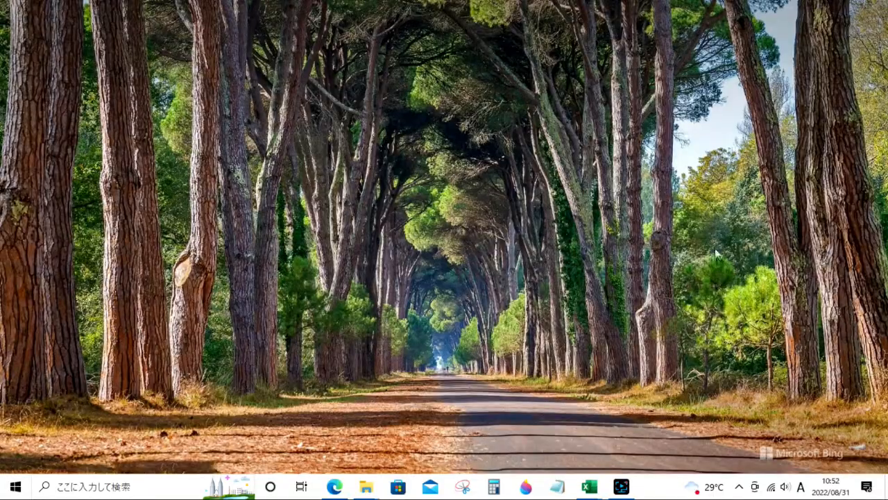
pyautogui.moveTo(595, 489)
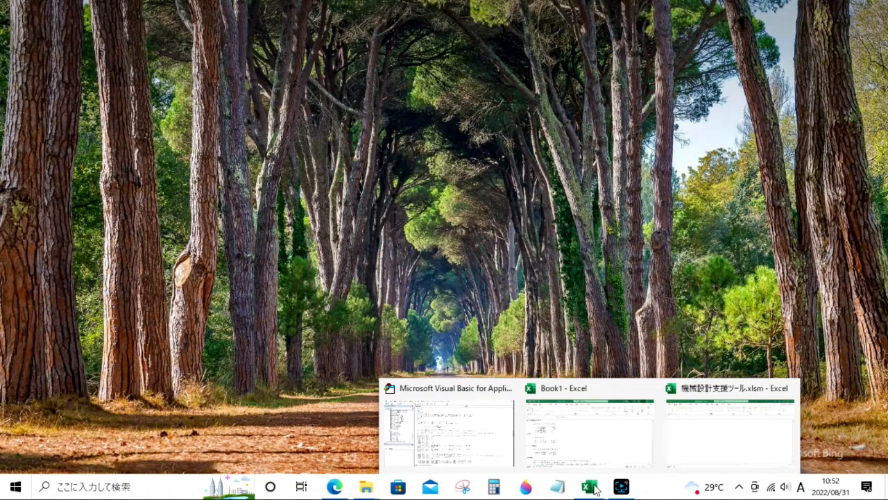
pyautogui.click(695, 435)
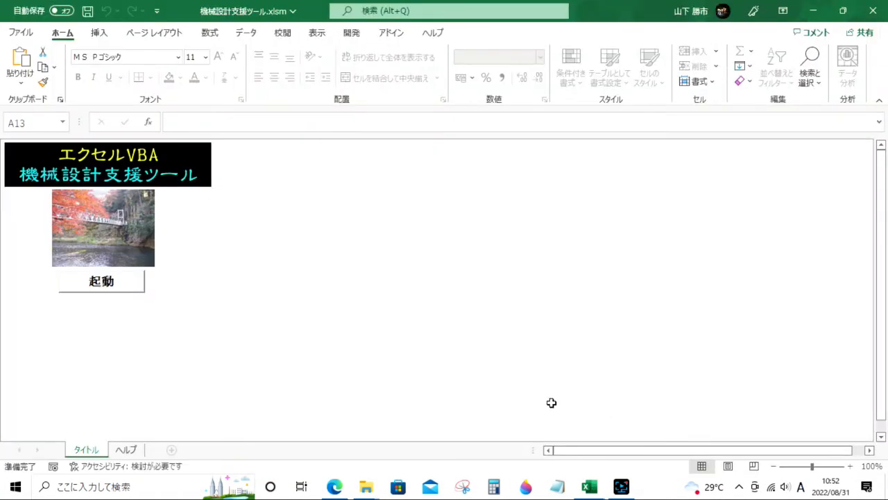
pyautogui.click(136, 286)
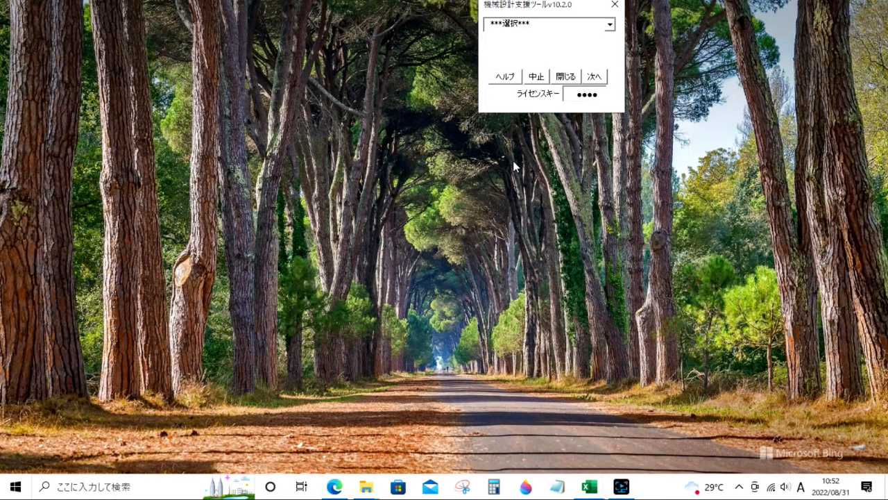
# - Open the 一般用歯付ベルト calculation from the ベルト category for the active workbook
pyautogui.click(611, 25)
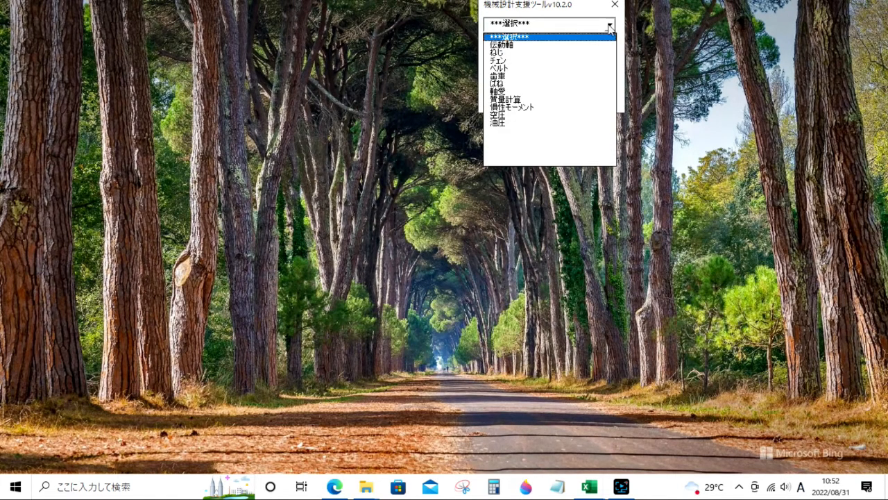
pyautogui.click(505, 68)
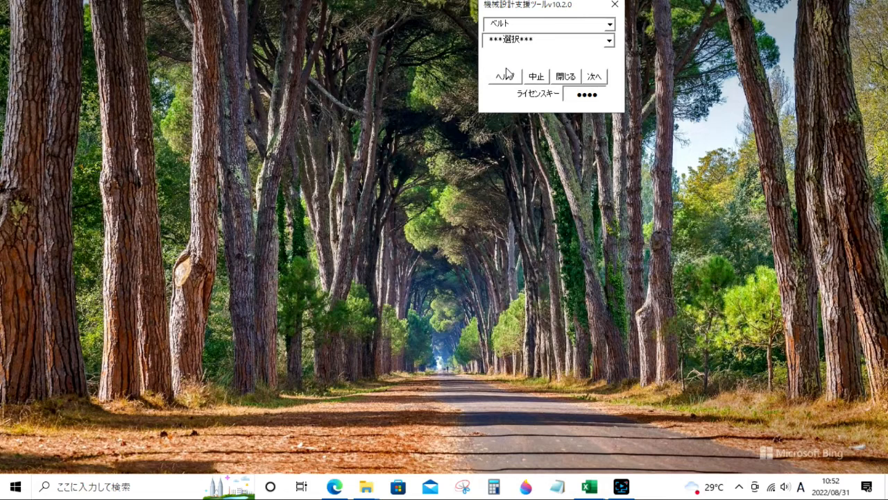
pyautogui.click(610, 41)
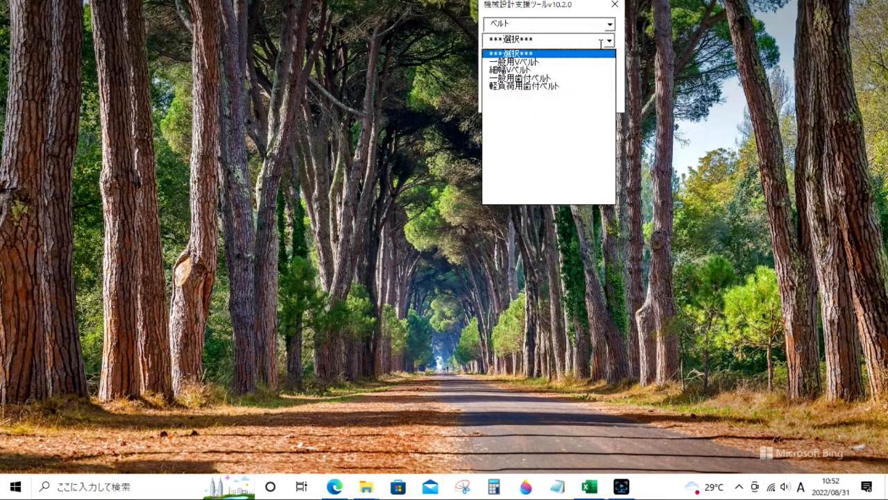
pyautogui.click(551, 82)
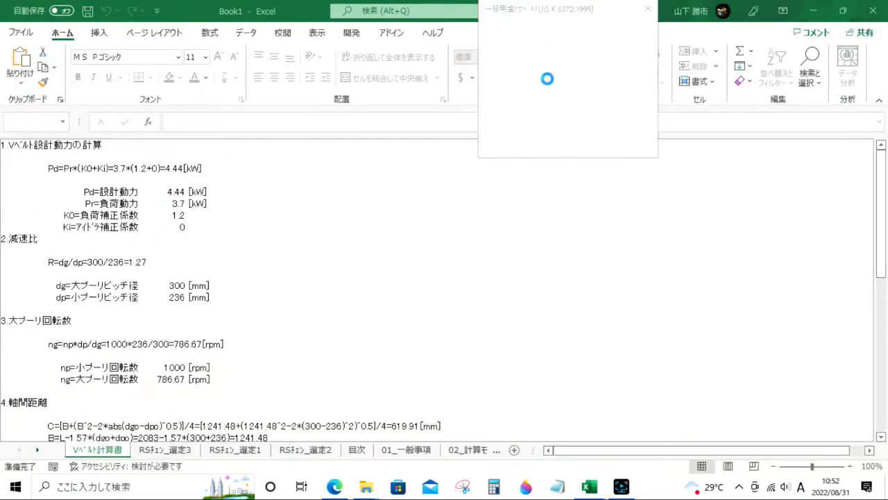
pyautogui.click(632, 44)
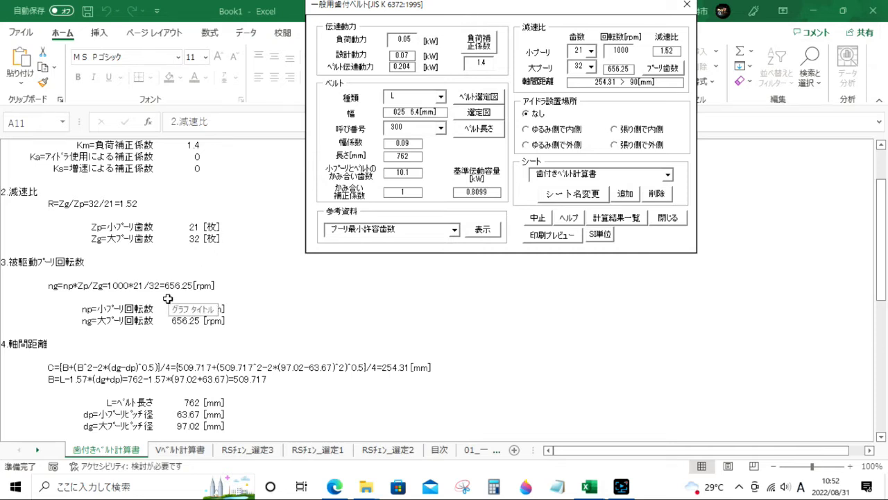
# - Review the beginning of the toothed belt calculation sheet, and close the 一般用歯付ベルト form and its file dialog
pyautogui.scroll(2, 117, 303)
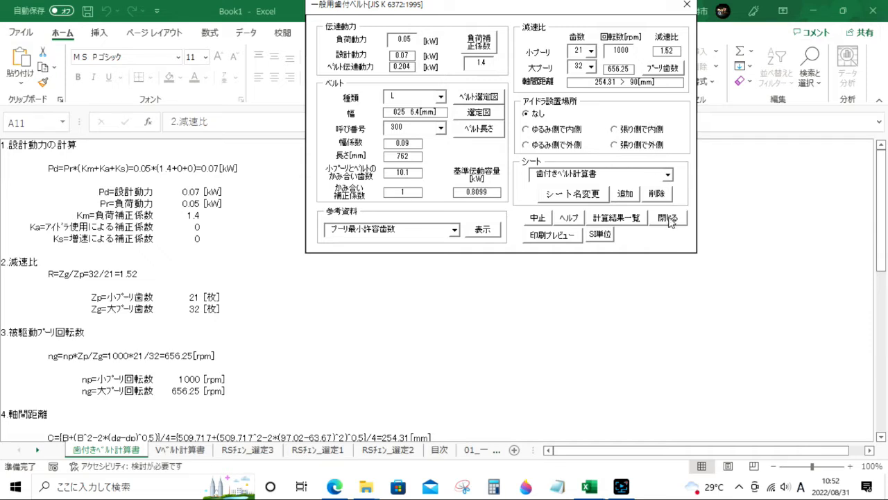
pyautogui.click(670, 221)
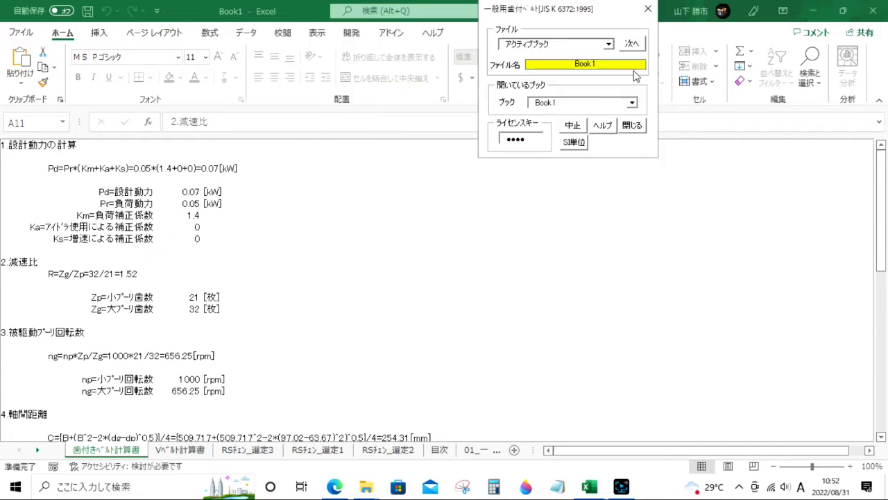
pyautogui.click(632, 127)
# - Open the 軽負荷用歯付ベルト calculation from the ベルト category for the active workbook and show its sheet from the design power section
pyautogui.click(611, 27)
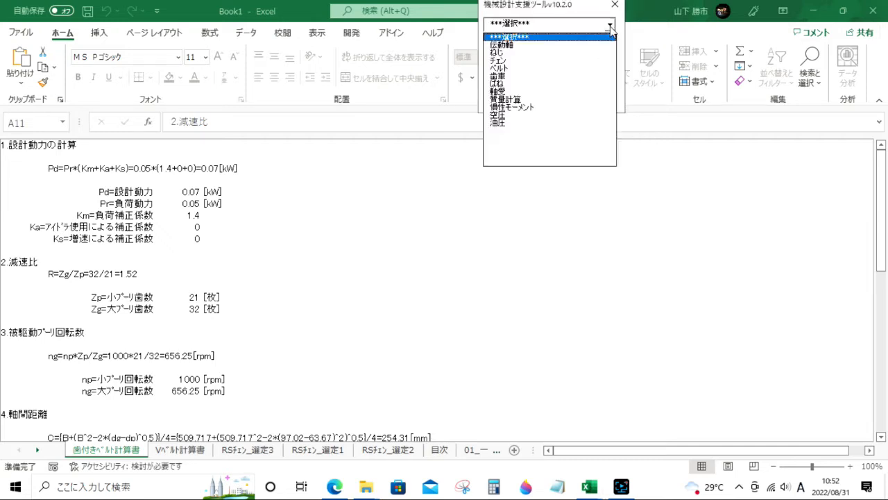
pyautogui.click(507, 74)
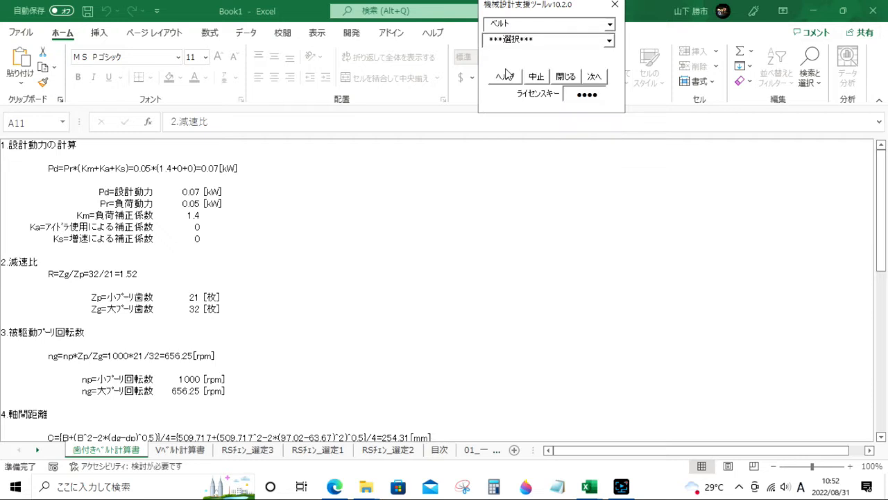
pyautogui.click(610, 42)
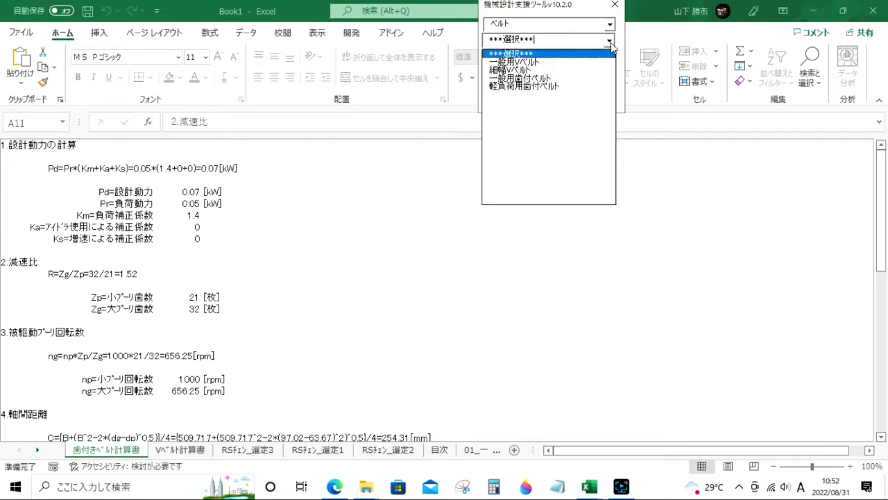
pyautogui.click(553, 87)
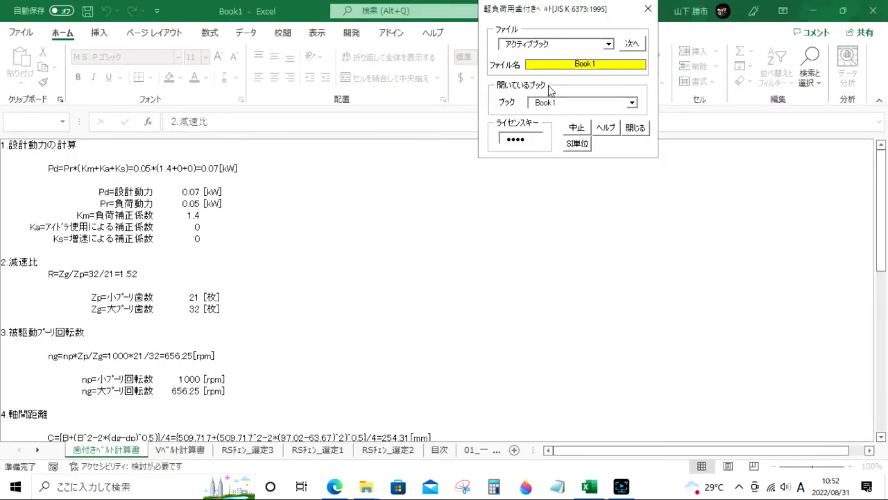
pyautogui.click(633, 45)
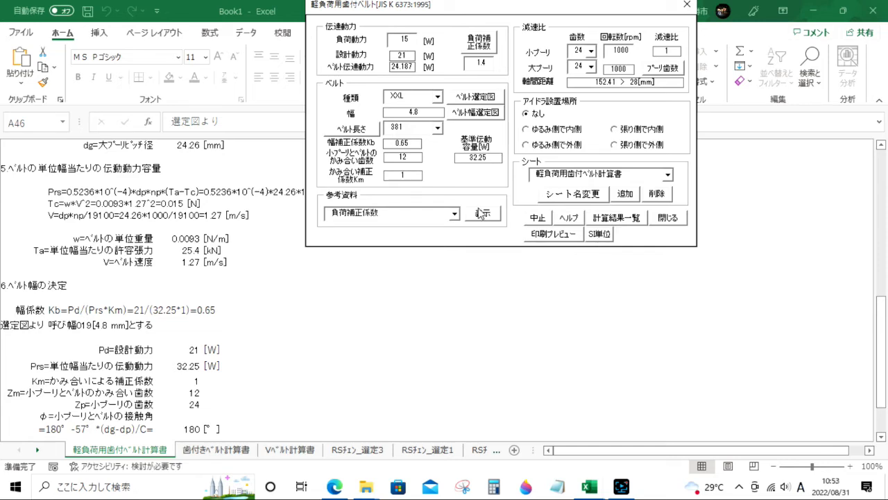
pyautogui.scroll(10, 166, 297)
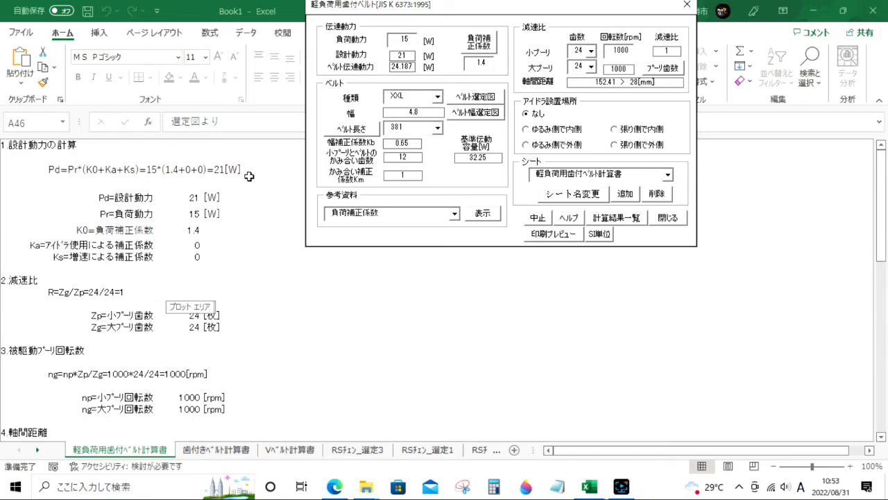
# - Display the 計算結果一覧 of the light-load toothed belt, minimize that results workbook, and return to the calculation sheet in Book1
pyautogui.click(629, 219)
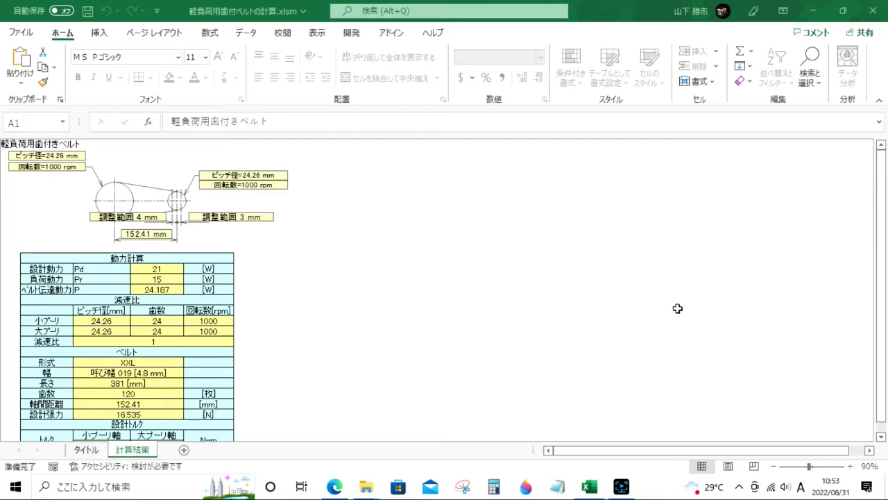
pyautogui.moveTo(601, 489)
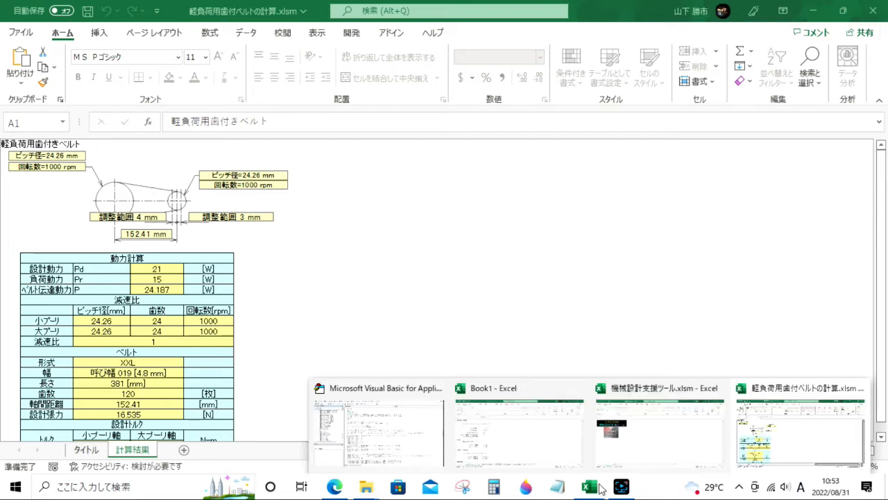
pyautogui.click(787, 430)
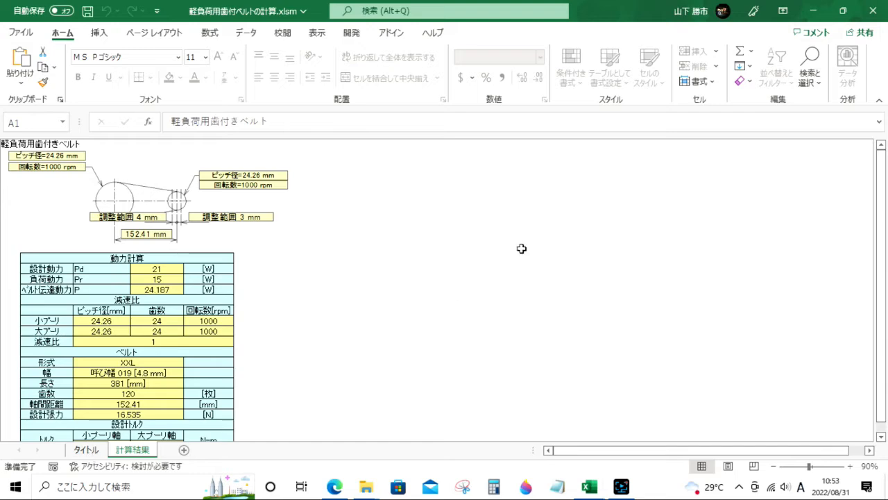
pyautogui.click(811, 17)
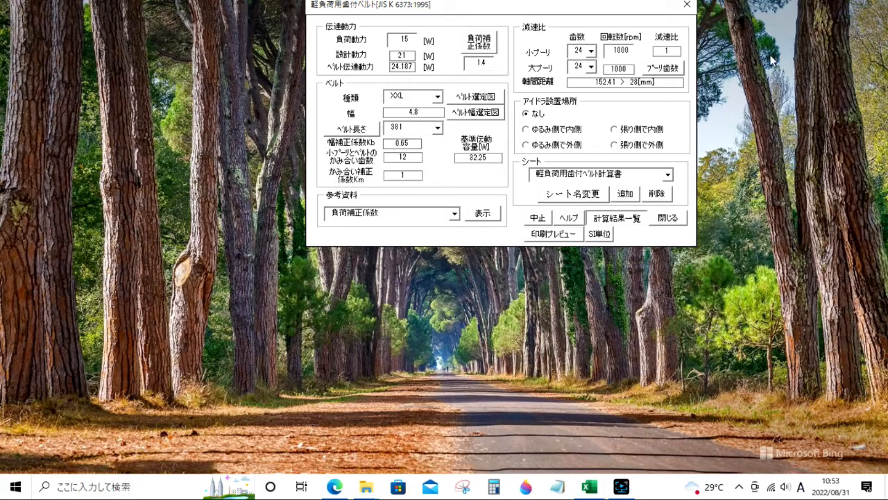
pyautogui.click(623, 220)
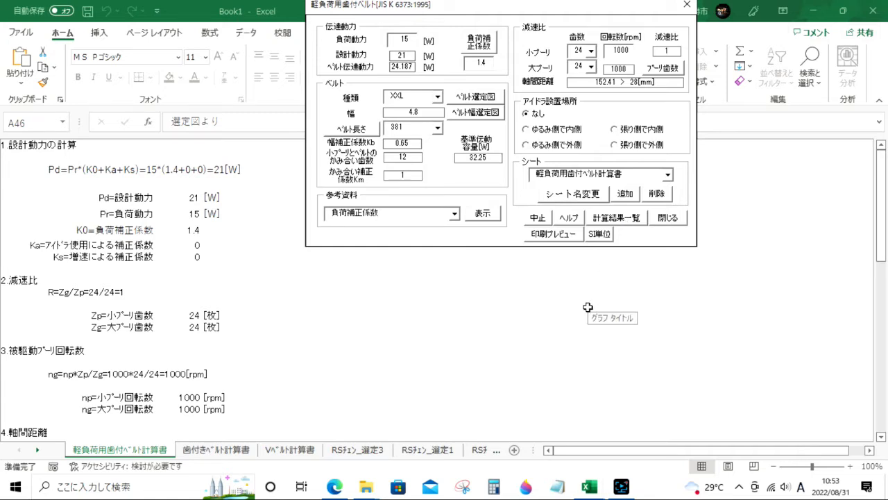
# - Close the light-load toothed belt form and its file dialog, and open the 歯車 category's gear design tool for the active workbook
pyautogui.click(670, 218)
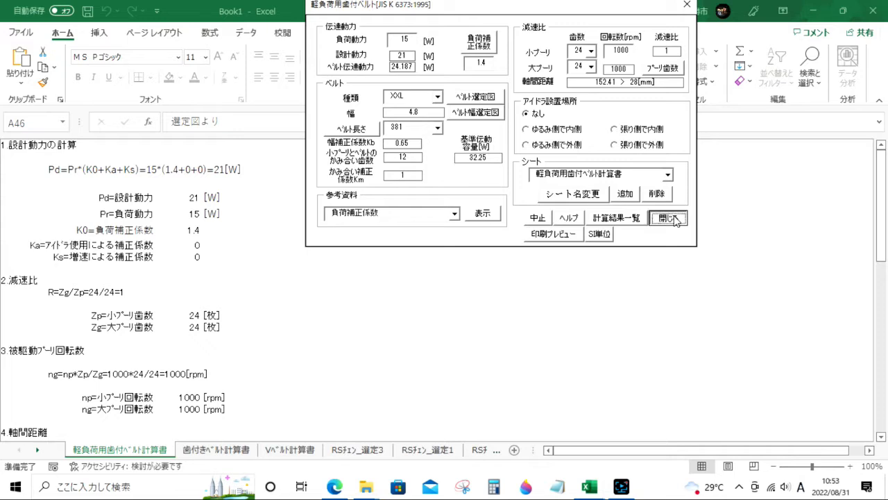
pyautogui.click(635, 130)
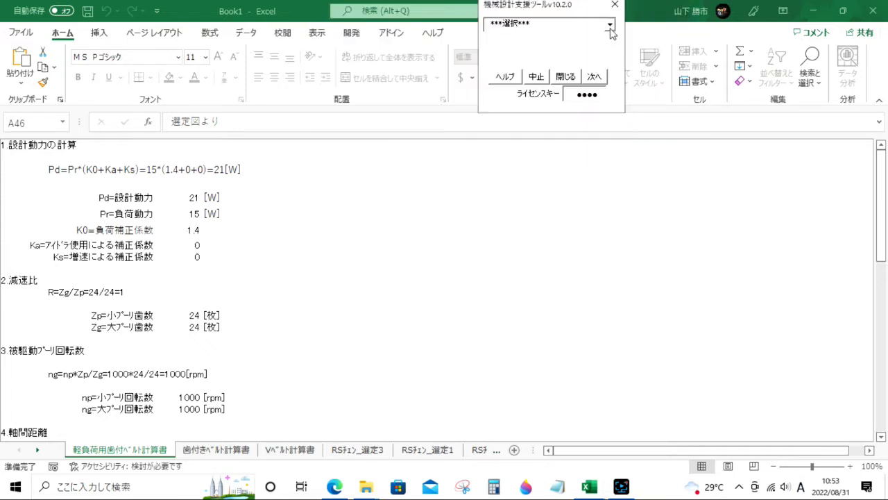
pyautogui.click(610, 25)
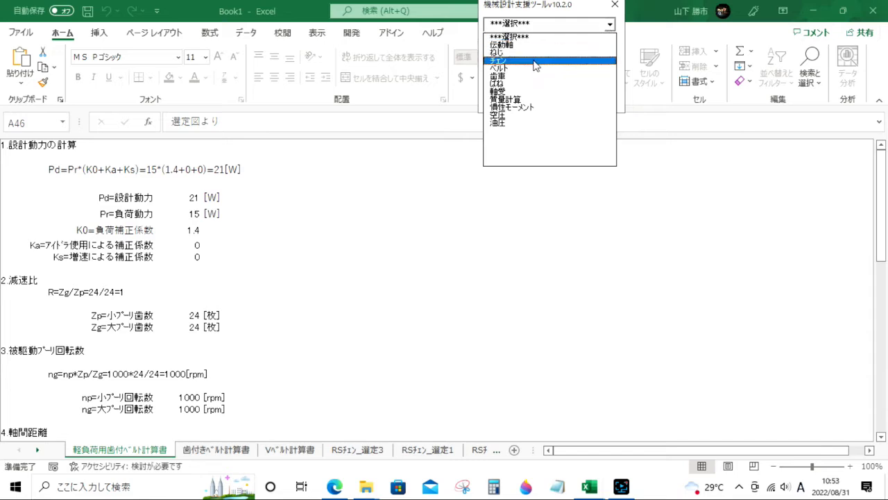
pyautogui.click(521, 77)
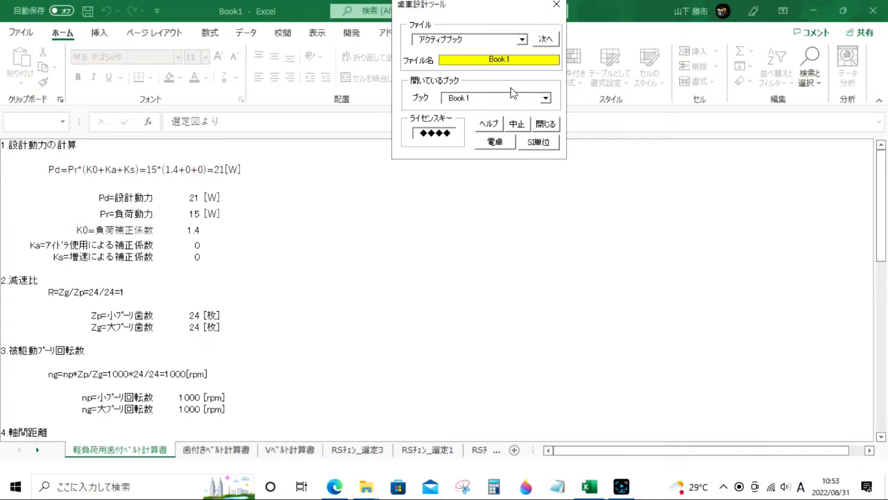
pyautogui.click(546, 39)
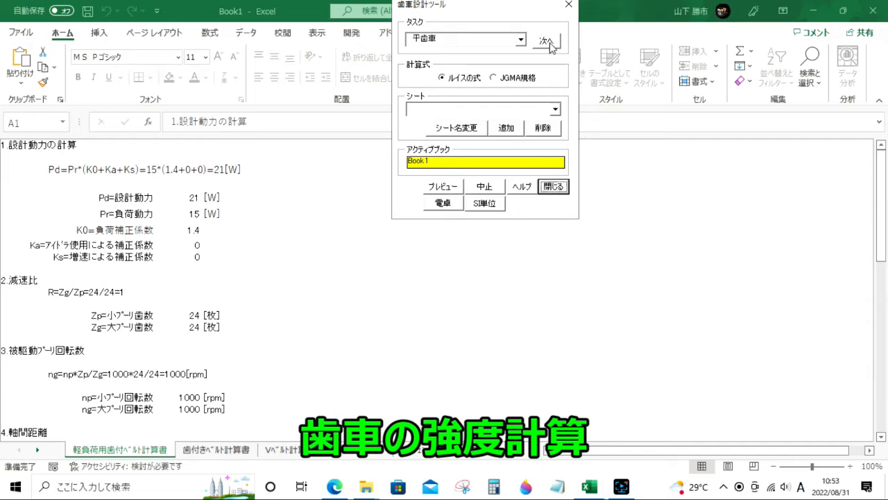
# - Run the 平歯車 calculation with ルイスの式, move its form off the sheet, and examine the strength calculation through the transmitted power
pyautogui.click(547, 43)
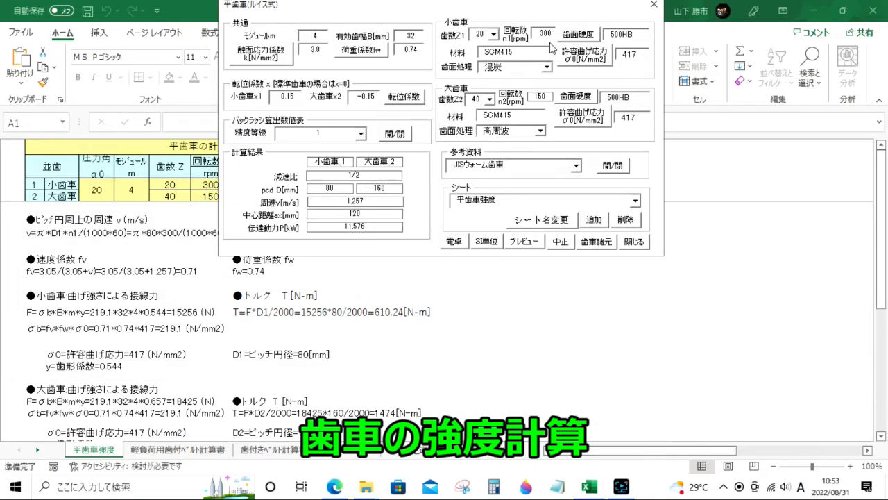
pyautogui.moveTo(441, 11); pyautogui.dragTo(616, 16)
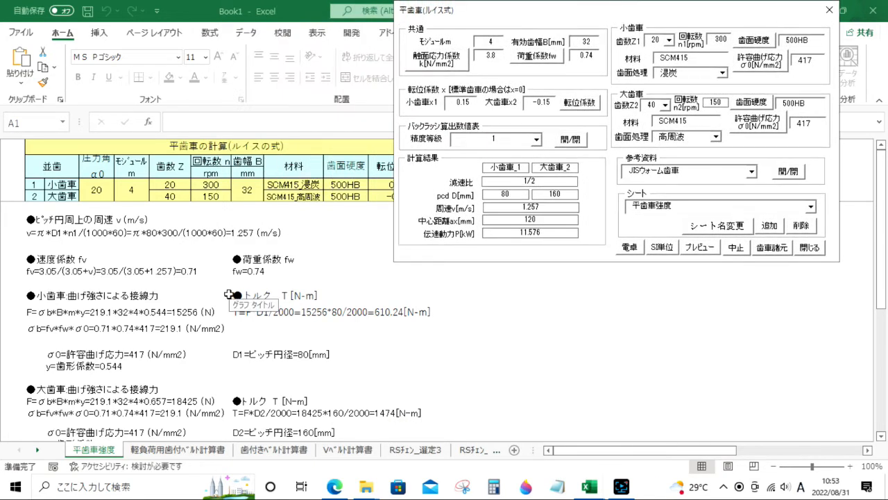
pyautogui.scroll(-2, 194, 316)
pyautogui.scroll(2, 195, 319)
pyautogui.scroll(-7, 196, 318)
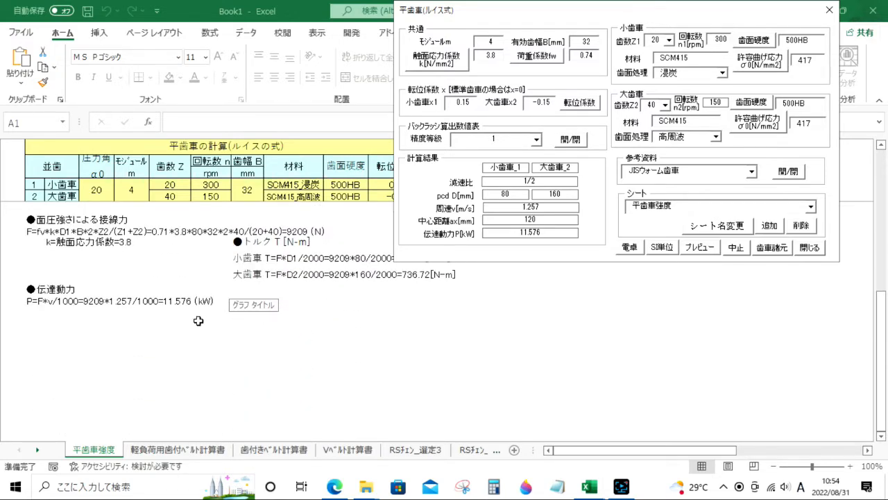
pyautogui.scroll(7, 198, 321)
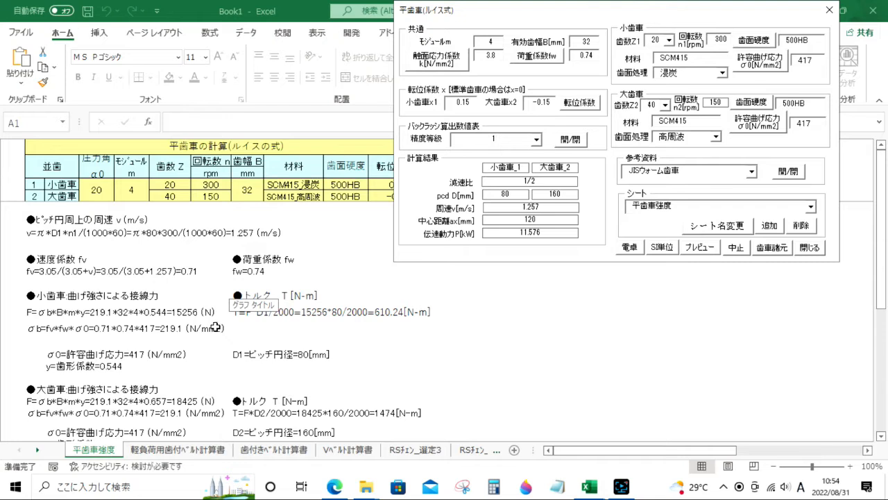
# - Close the spur gear form, run the はすば歯車 calculation with ルイスの式, and move its form off the sheet's calculation table
pyautogui.click(810, 248)
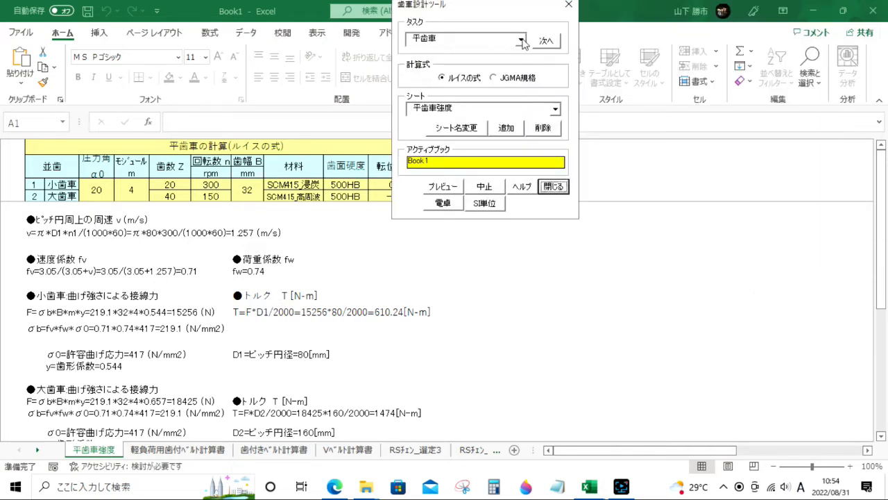
pyautogui.click(521, 41)
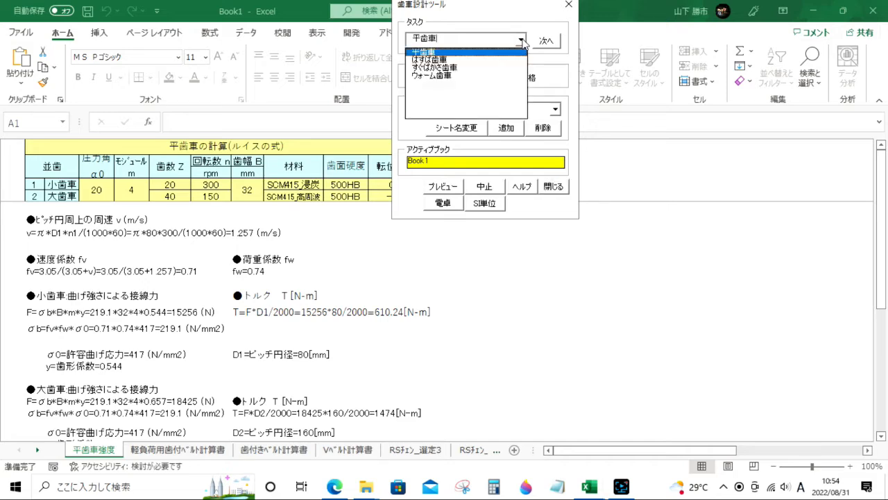
pyautogui.click(451, 61)
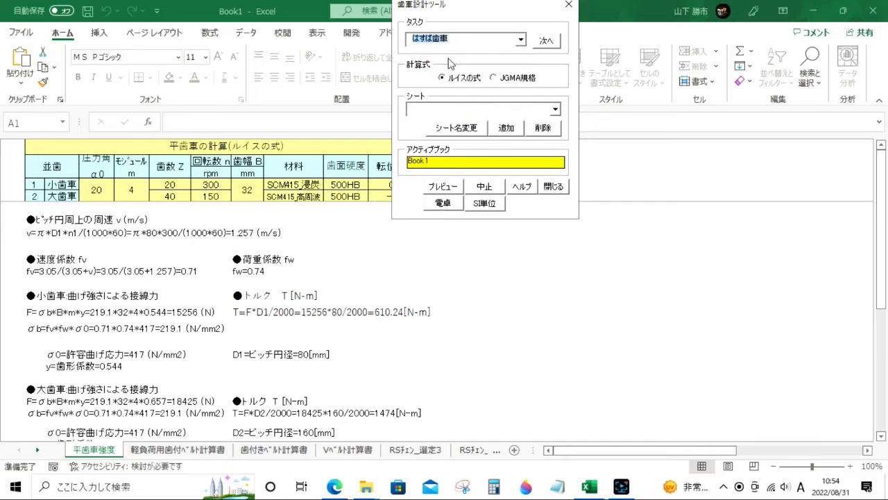
pyautogui.click(547, 41)
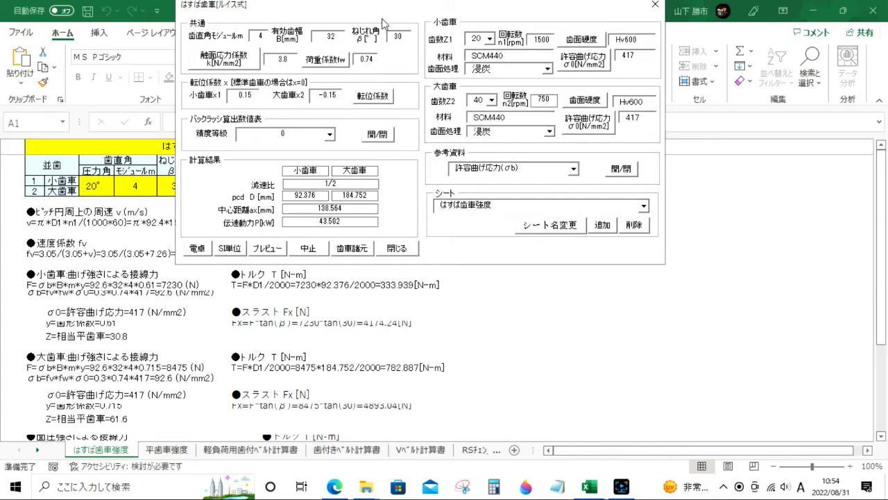
pyautogui.moveTo(376, 11); pyautogui.dragTo(562, 20)
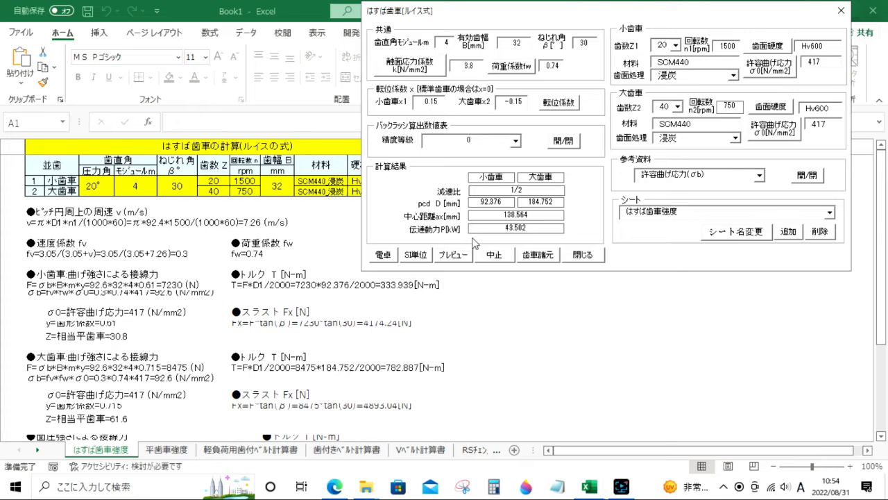
# - Display the 歯車諸元 dimension table of the helical gears, minimize its workbook, and return to the strength sheet in Book1
pyautogui.click(538, 254)
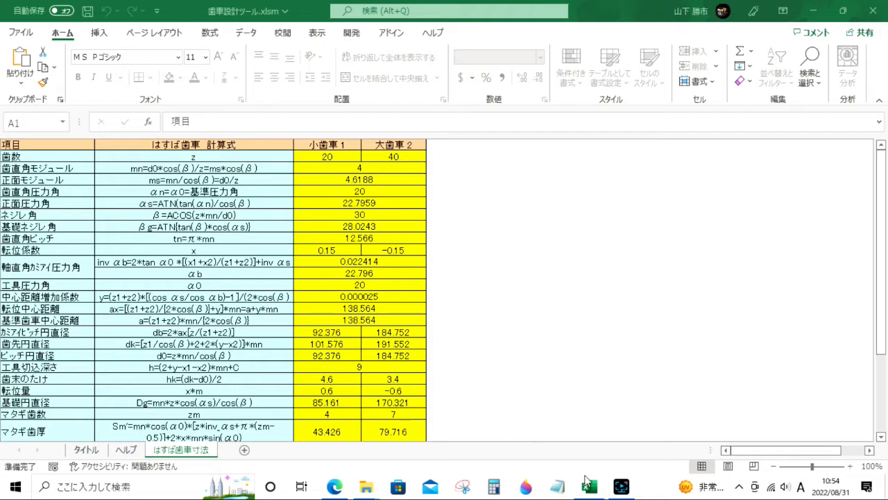
pyautogui.moveTo(588, 486)
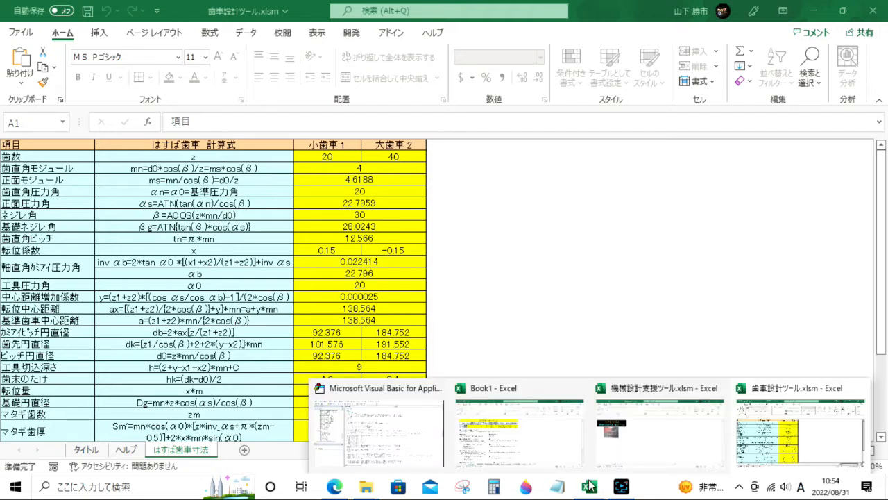
pyautogui.click(815, 15)
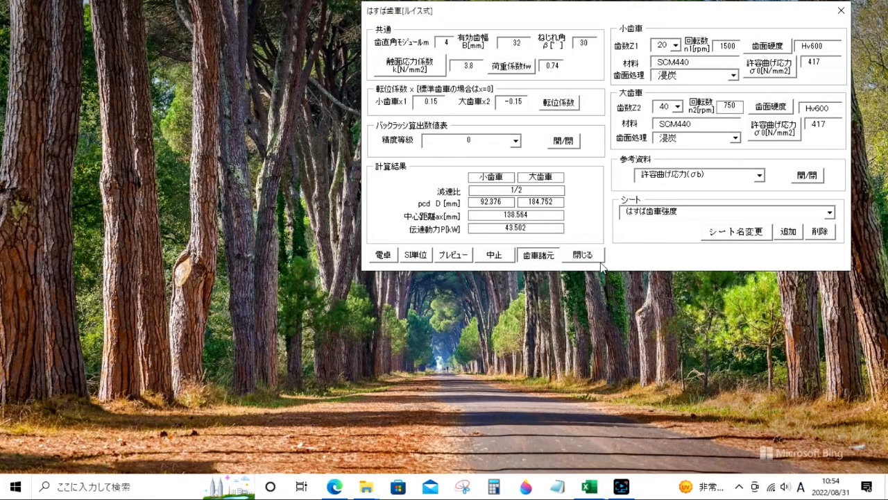
pyautogui.click(541, 258)
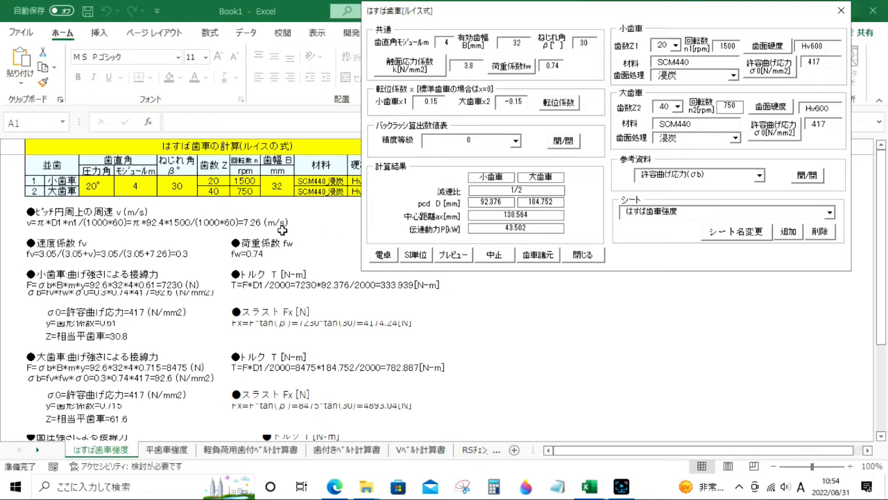
# - Close the helical gear form and run the すぐばかさ歯車 calculation with ルイスの式
pyautogui.click(583, 256)
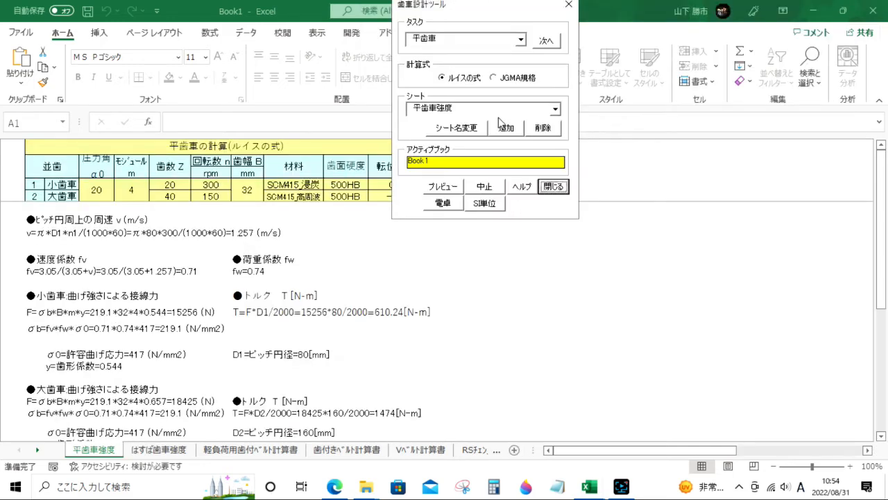
pyautogui.click(521, 41)
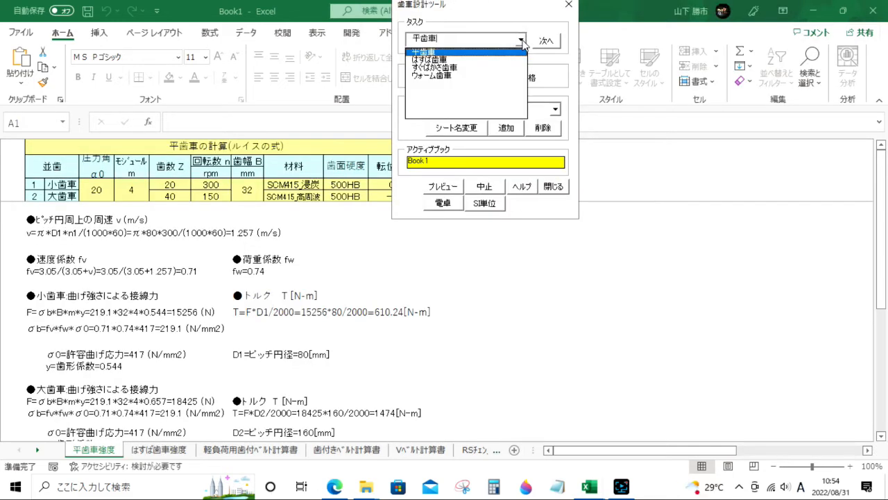
pyautogui.click(519, 68)
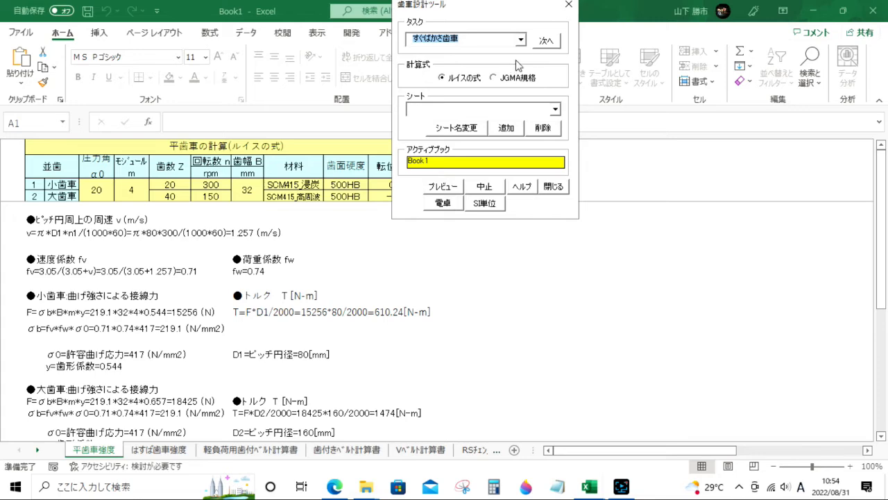
pyautogui.click(546, 43)
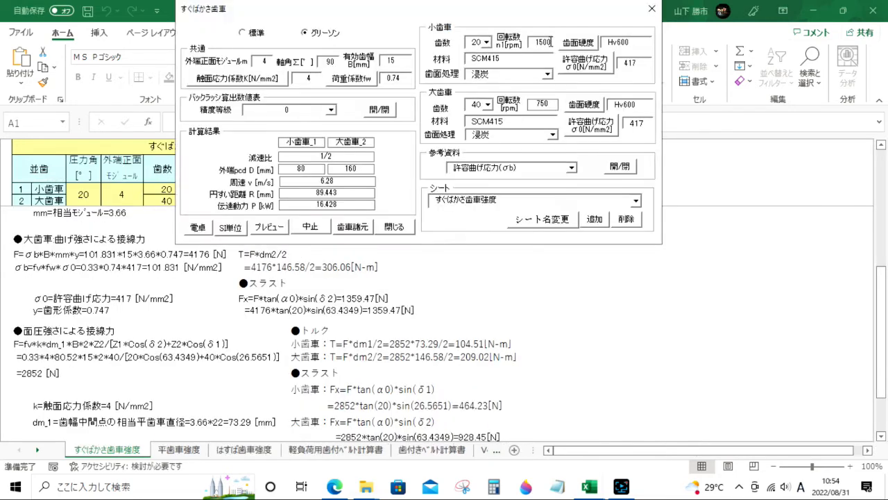
# - View the 歯車諸元 table of the グリーソン straight bevel gears, return to the strength sheet in Book1, and exit the form with 中止
pyautogui.click(357, 227)
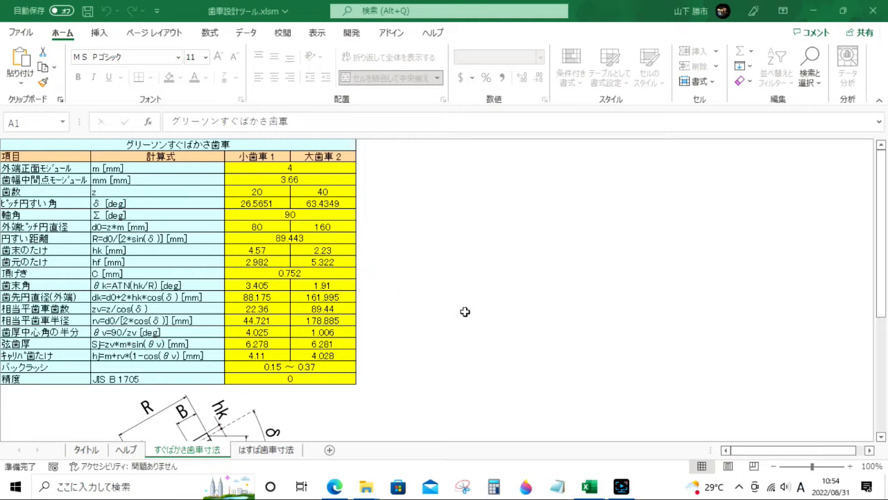
pyautogui.click(812, 11)
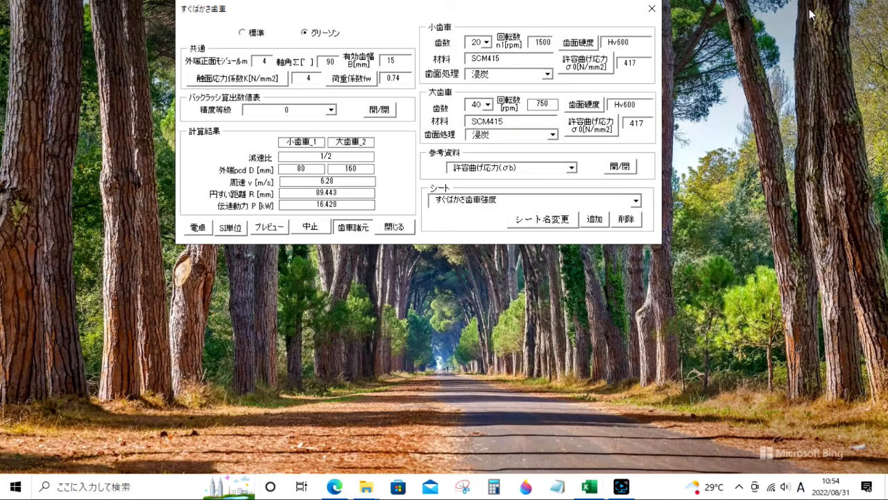
pyautogui.click(354, 229)
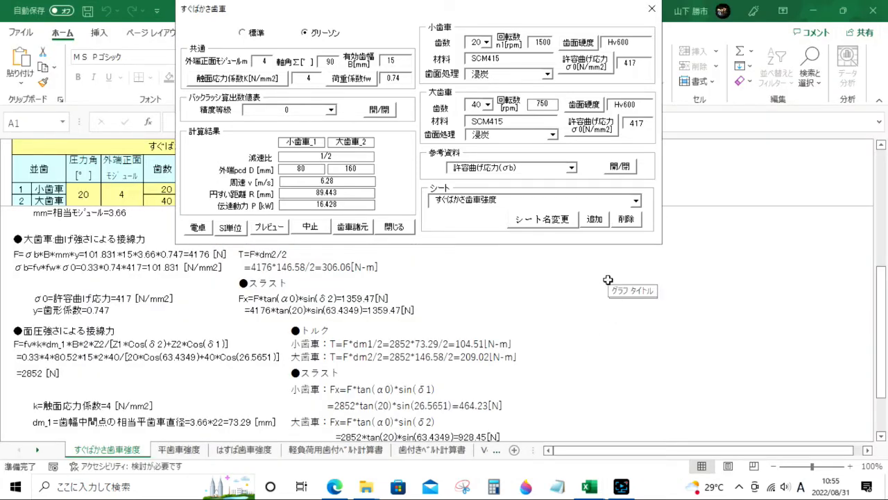
pyautogui.click(310, 226)
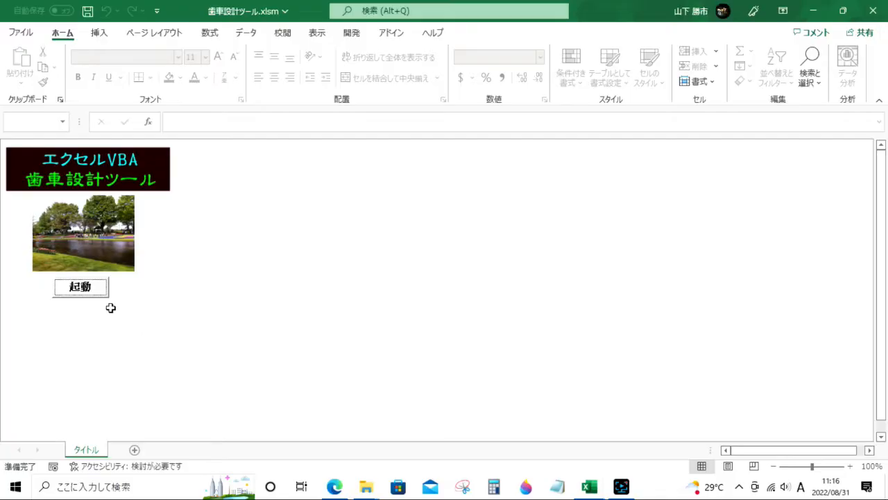
# - Start the 歯車設計ツール on the active workbook Book1 and run the 平歯車 calculation with ルイスの式
pyautogui.click(81, 286)
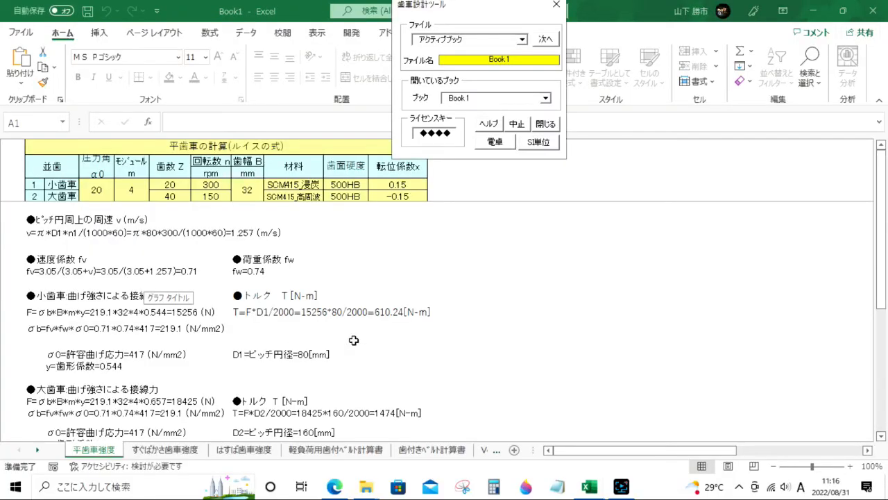
pyautogui.click(556, 44)
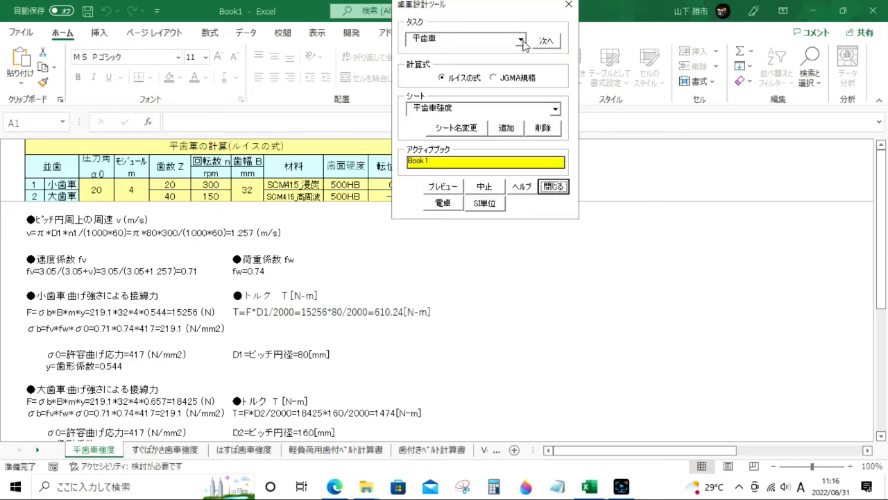
pyautogui.click(520, 40)
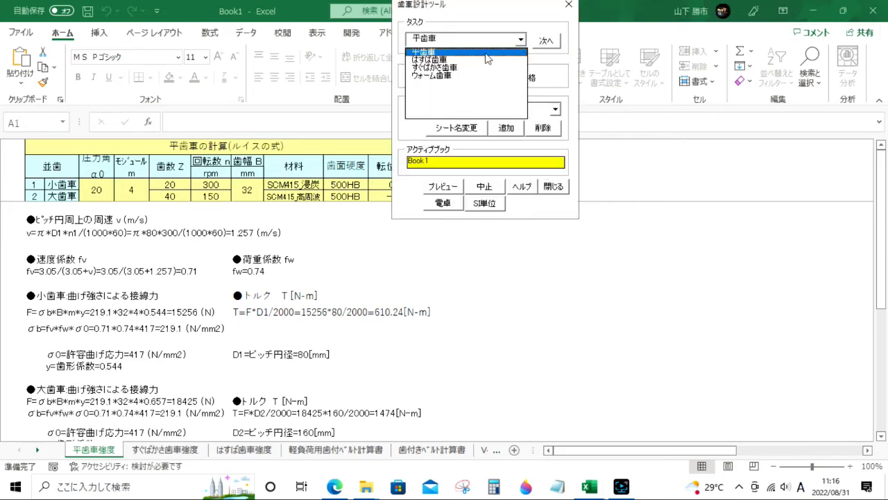
pyautogui.click(550, 43)
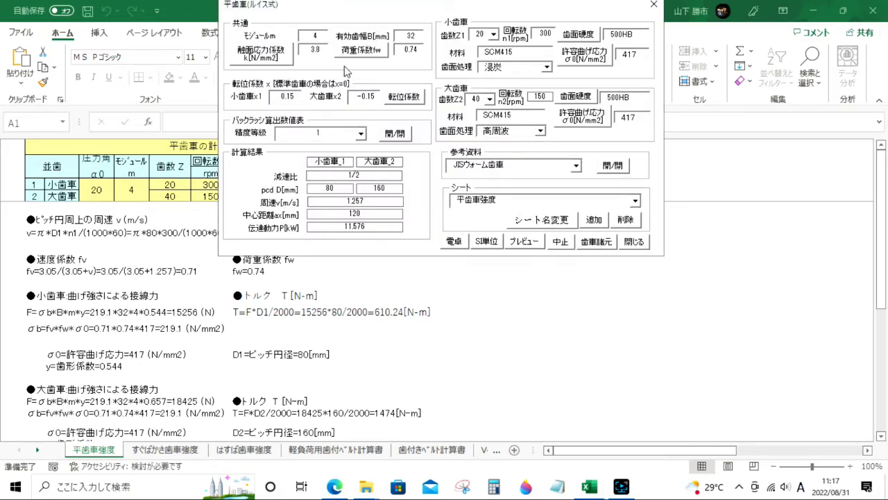
# - Close the spur gear form, run the はすば歯車 calculation with ルイスの式, and shift its form down fully into view
pyautogui.click(635, 241)
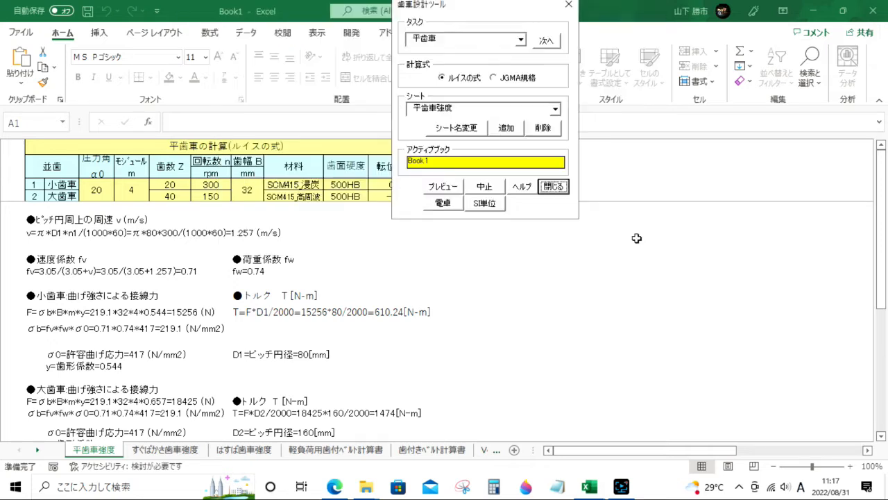
pyautogui.click(522, 40)
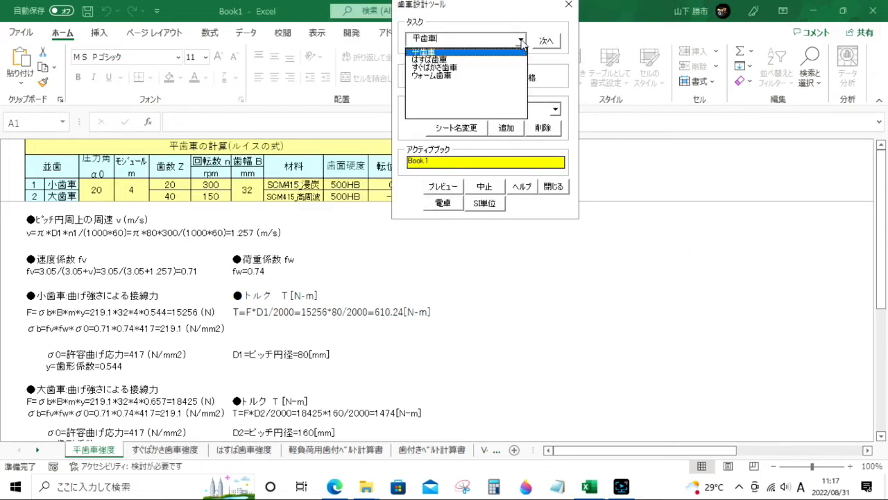
pyautogui.click(490, 67)
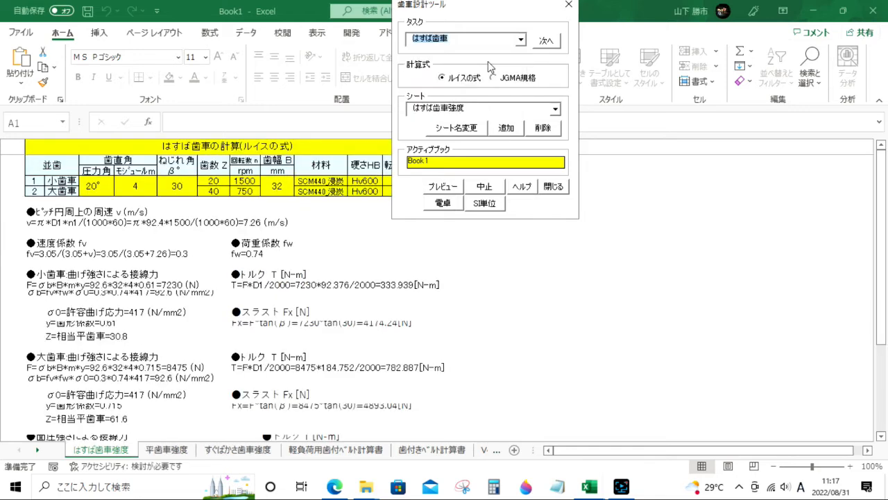
pyautogui.click(546, 41)
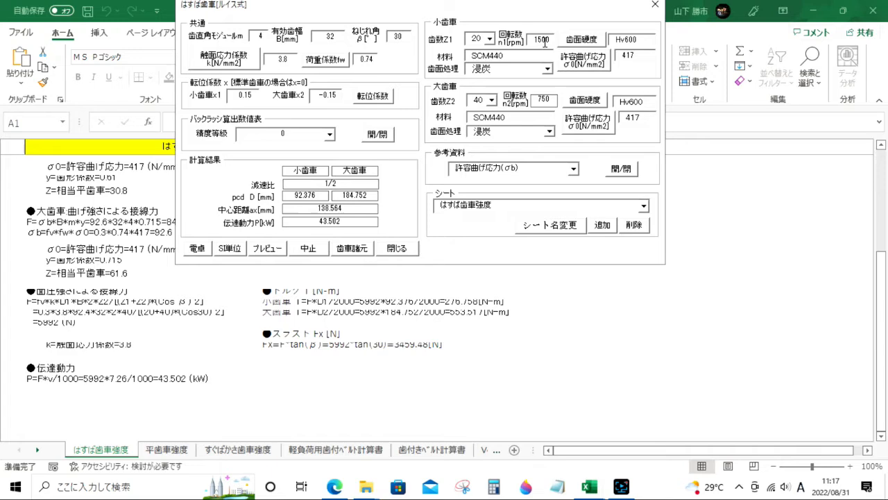
pyautogui.moveTo(381, 12); pyautogui.dragTo(409, 35)
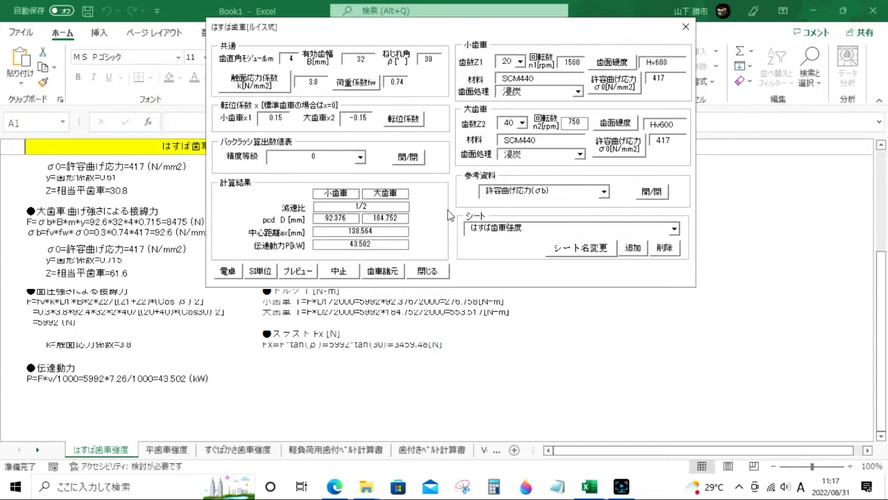
# - Display the helical gears' 歯車諸元 dimension table, shift the form aside, and switch back to the strength sheet in Book1
pyautogui.click(383, 271)
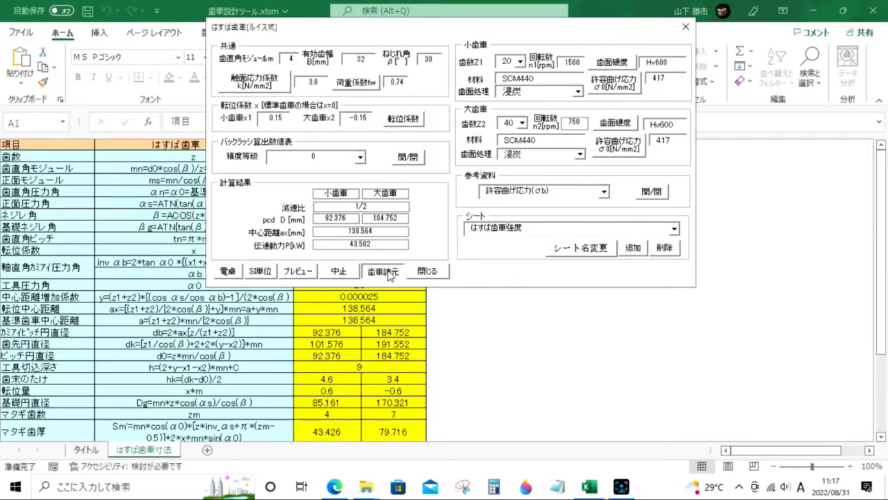
pyautogui.moveTo(348, 31); pyautogui.dragTo(314, 31)
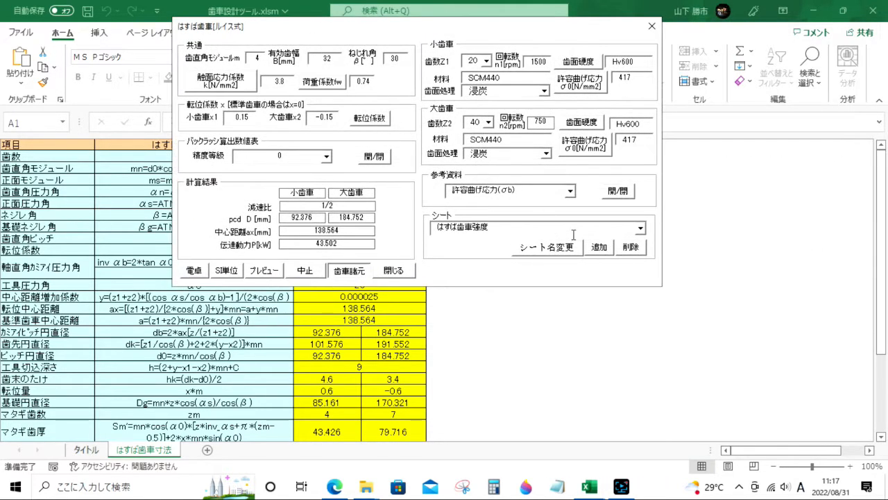
pyautogui.click(356, 274)
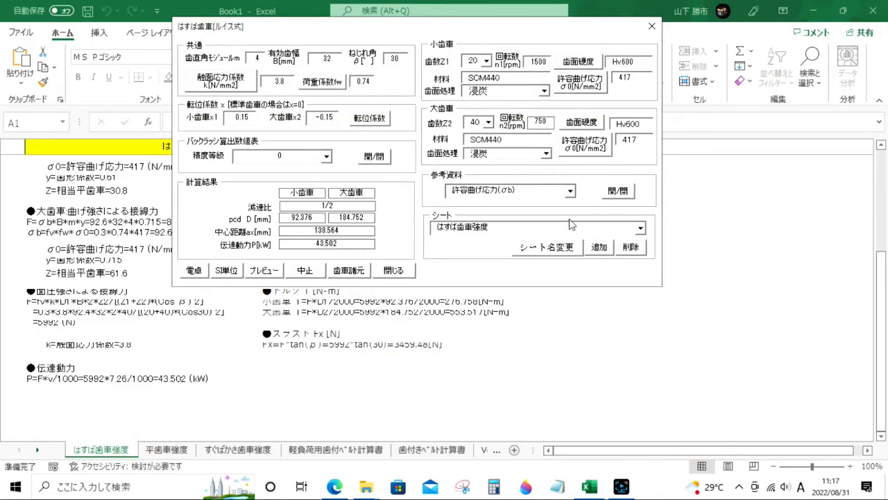
# - Close the helical gear form and run the すぐばかさ歯車 calculation with ルイスの式 from the task list
pyautogui.click(399, 275)
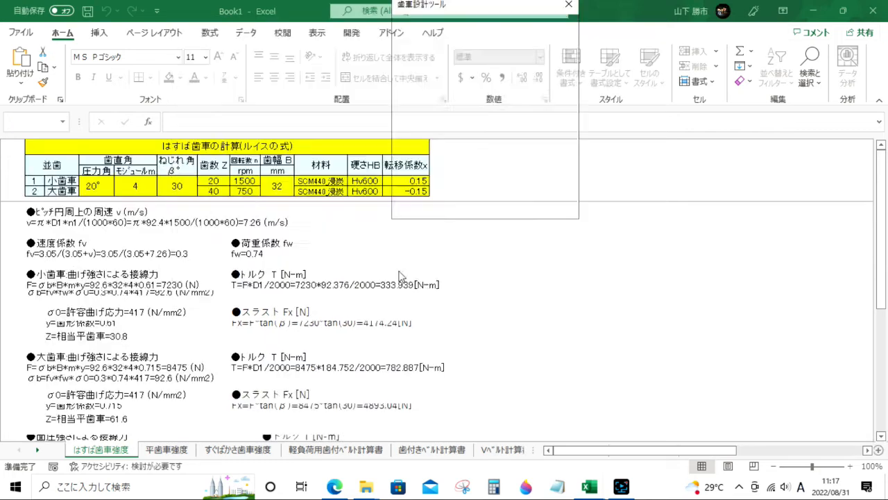
pyautogui.click(521, 40)
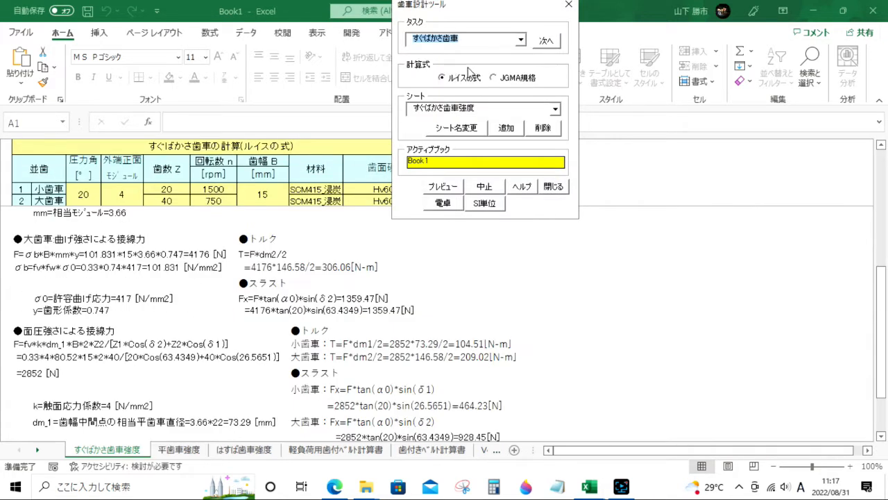
pyautogui.click(546, 41)
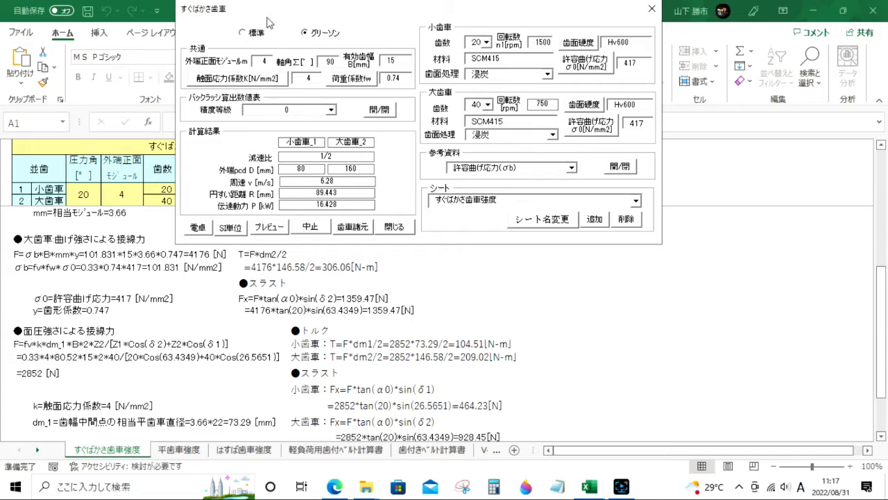
# - Move the bevel gear form off the table, set the gear type to 標準, and view its 歯車諸元 table before returning to the strength sheet
pyautogui.moveTo(279, 10); pyautogui.dragTo(509, 12)
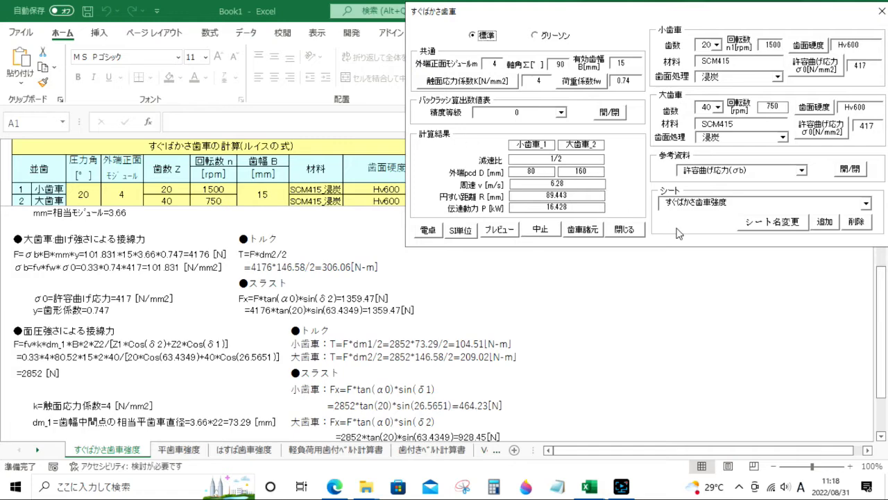
pyautogui.click(583, 230)
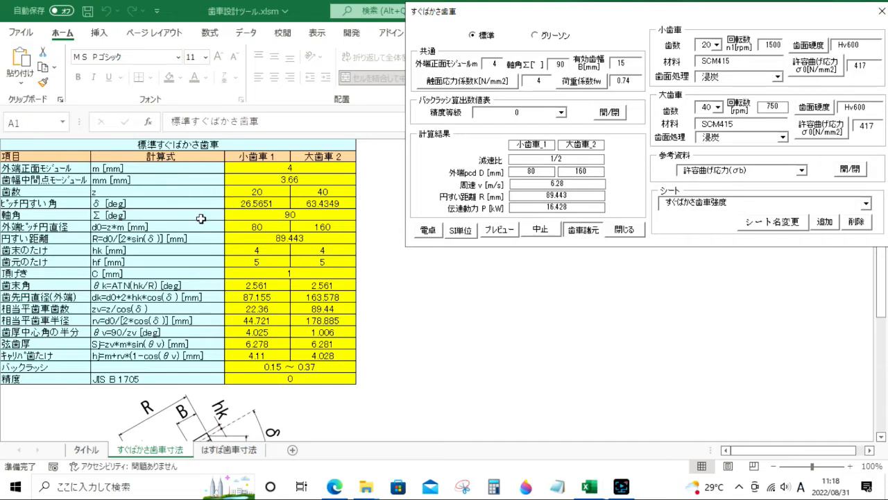
pyautogui.click(583, 229)
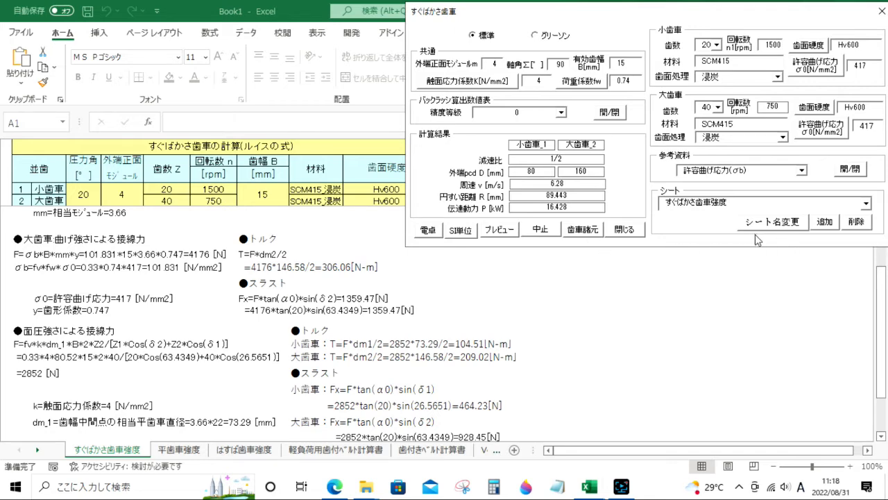
# - Close the bevel gear form, run the ウォーム歯車 calculation, and shift its form down fully into view
pyautogui.click(627, 232)
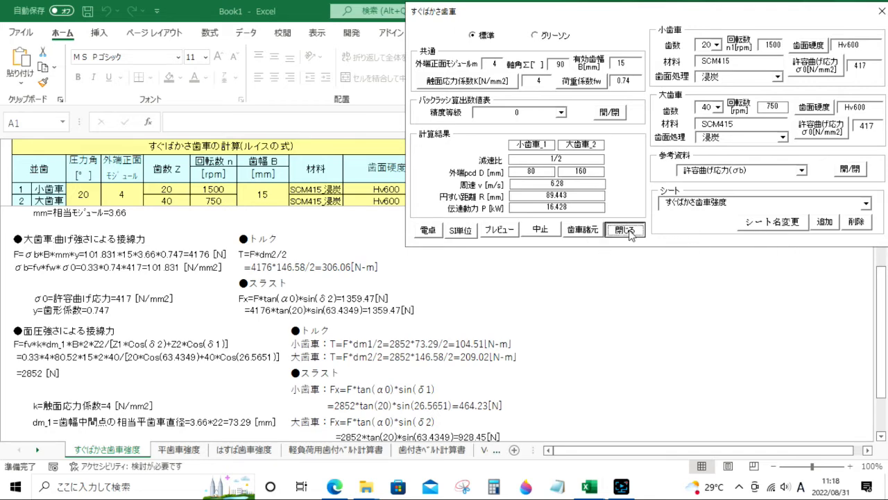
pyautogui.click(520, 40)
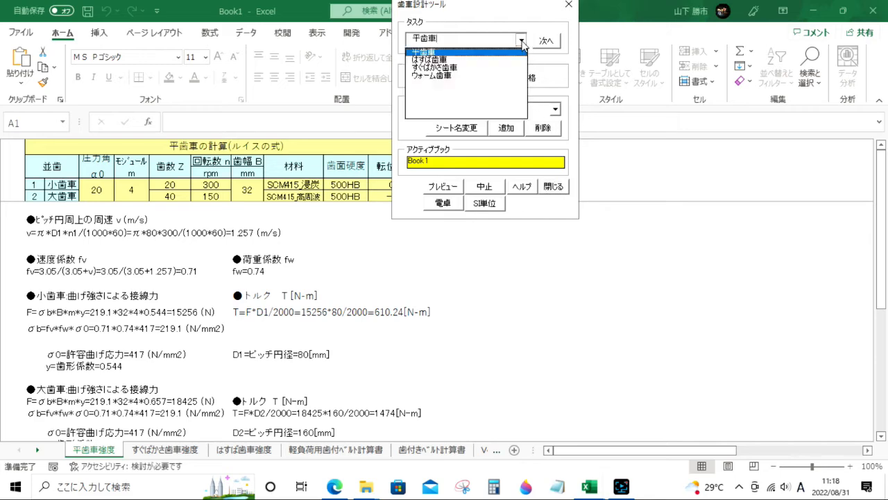
pyautogui.click(461, 79)
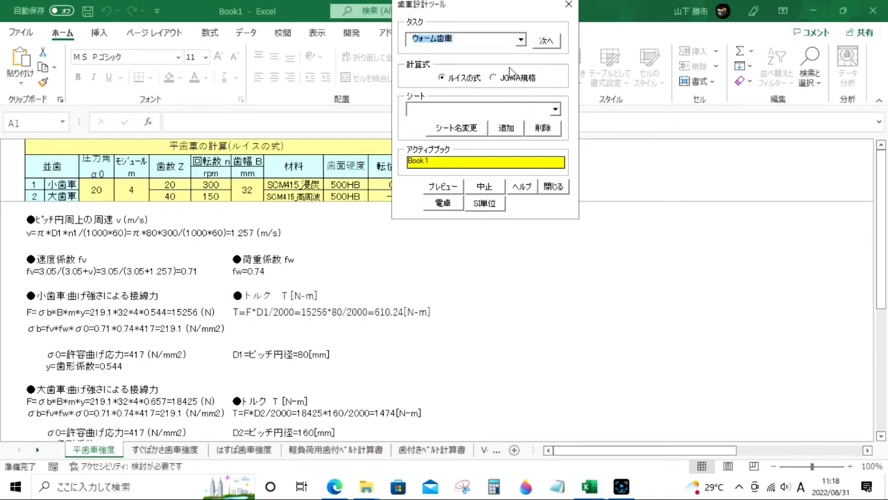
pyautogui.click(547, 41)
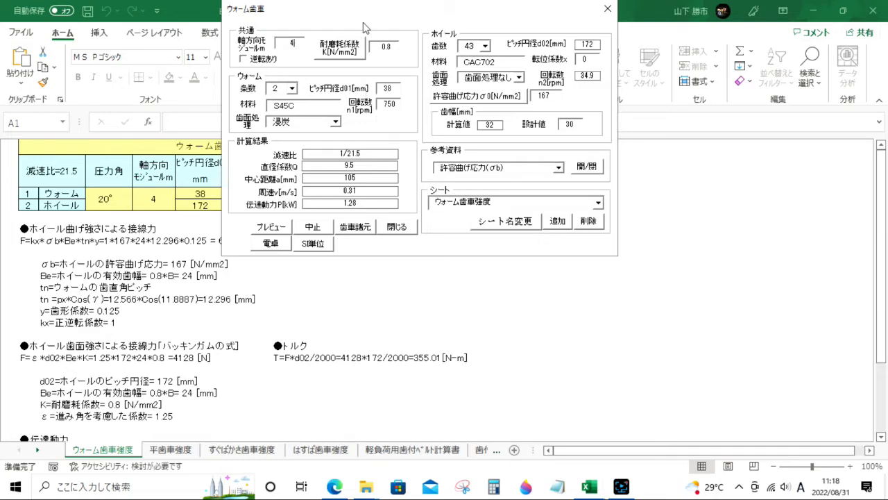
pyautogui.moveTo(368, 18); pyautogui.dragTo(365, 39)
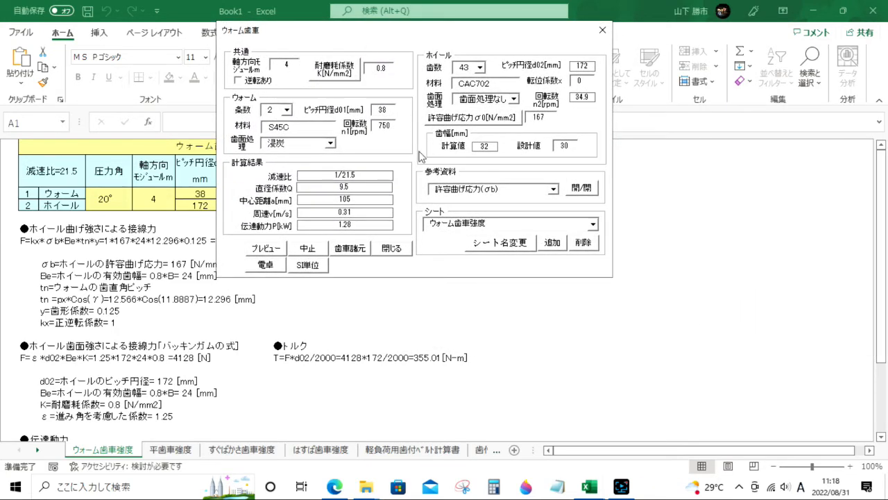
# - Display the worm gear's 歯車諸元 table, examine its dimensions and drawing with the form moved aside, and return to the ウォーム歯車強度 sheet
pyautogui.click(352, 249)
pyautogui.moveTo(322, 35); pyautogui.dragTo(545, 30)
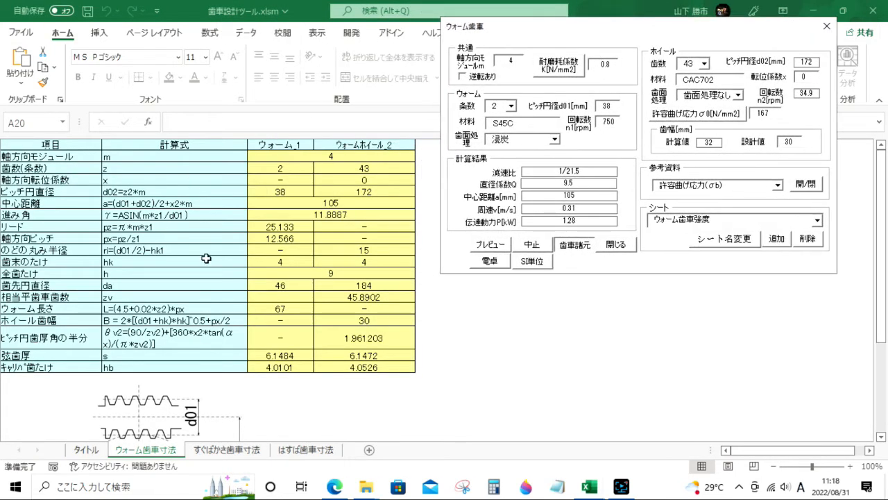
pyautogui.scroll(-4, 208, 260)
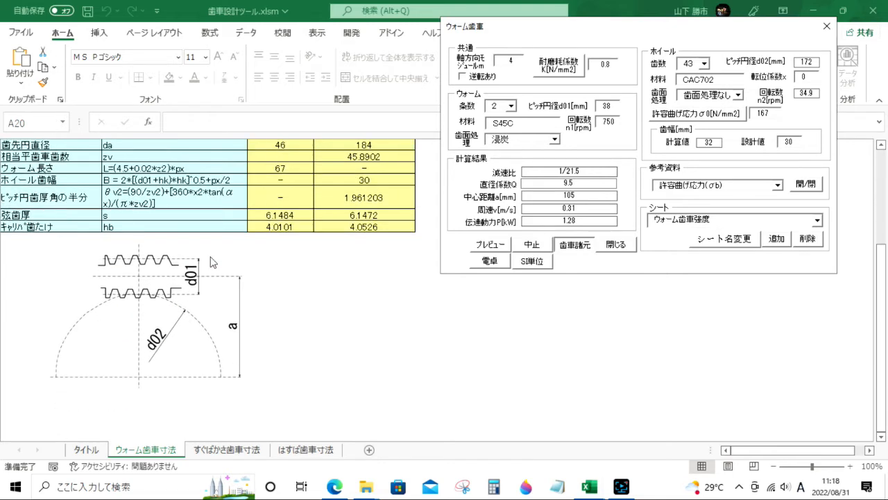
pyautogui.scroll(4, 211, 261)
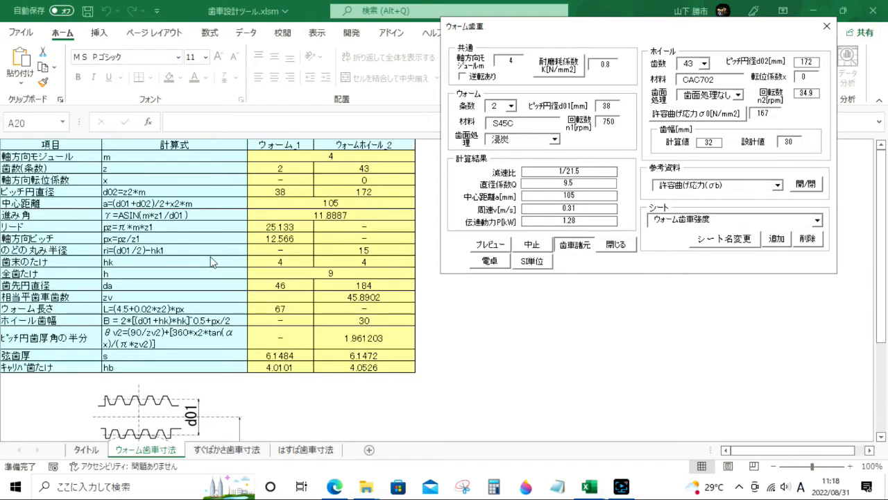
pyautogui.click(575, 244)
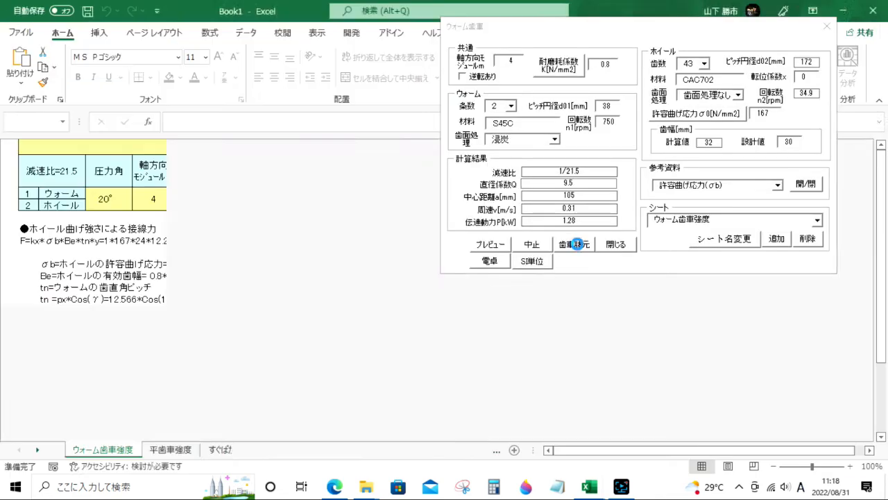
pyautogui.moveTo(552, 27); pyautogui.dragTo(384, 20)
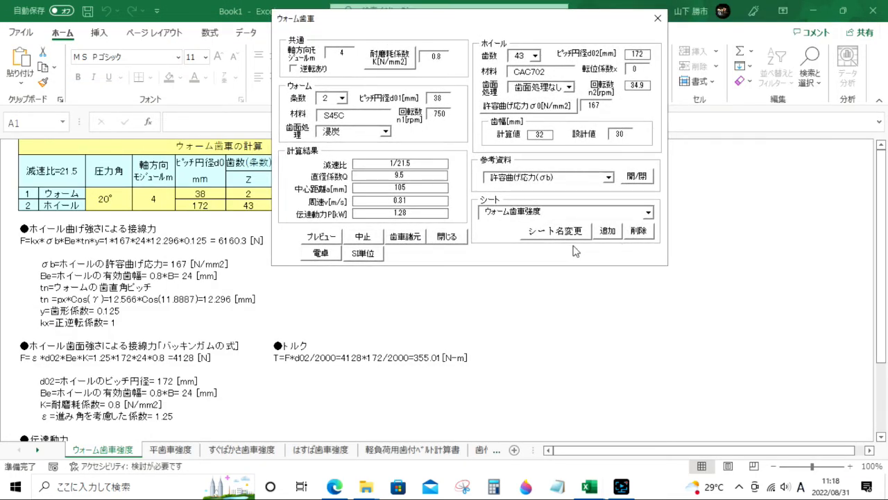
# - Close the worm gear form, switch the calculation formula to JGMA規格, and run the 平歯車_JGMA calculation
pyautogui.click(452, 237)
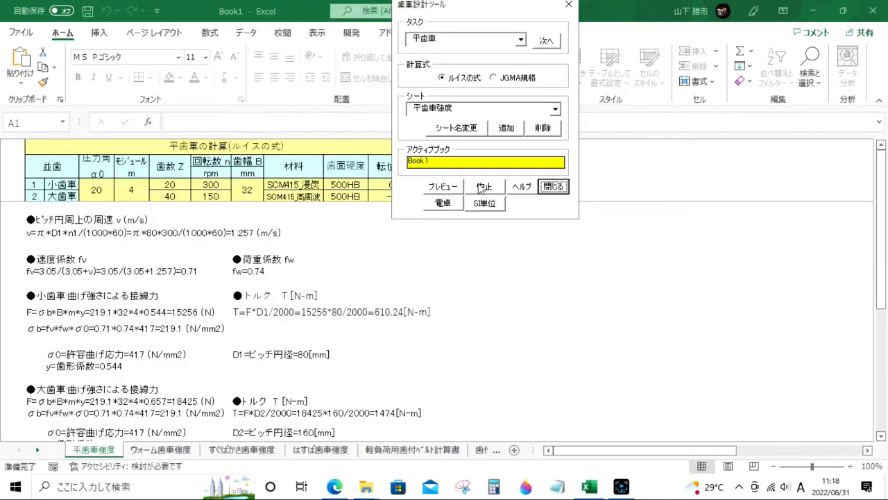
pyautogui.click(494, 77)
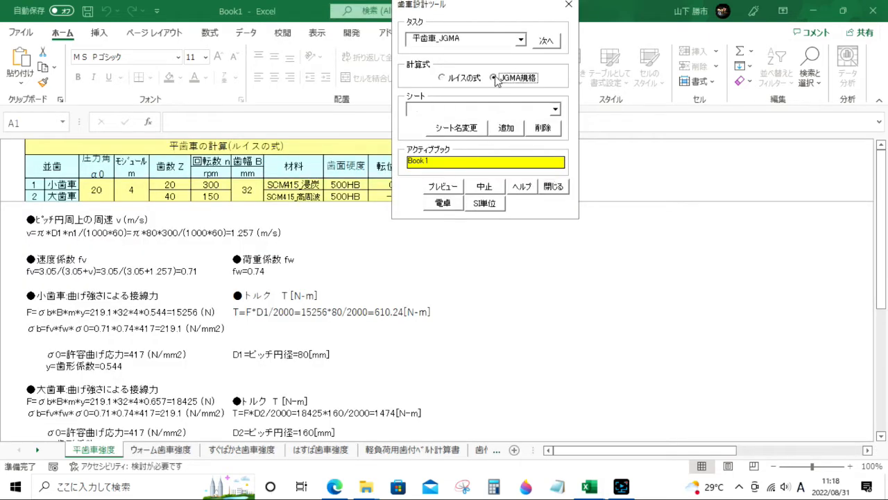
pyautogui.click(547, 40)
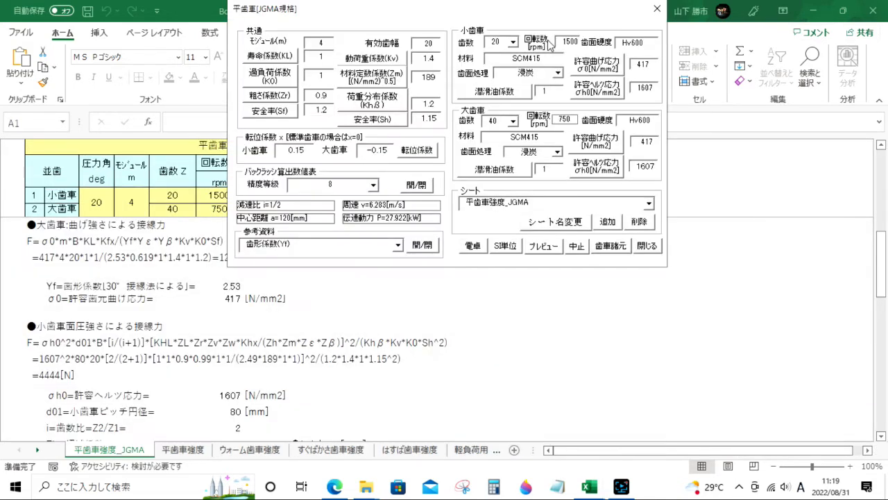
# - Move the JGMA spur gear form aside, examine the gear's 歯車諸元 dimension table, and return to the 平歯車強度_JGMA sheet
pyautogui.moveTo(372, 15); pyautogui.dragTo(510, 15)
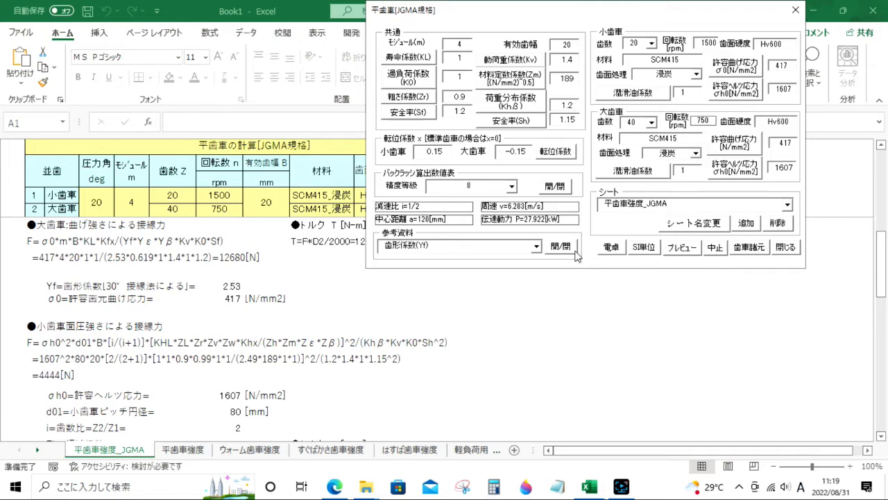
pyautogui.click(755, 252)
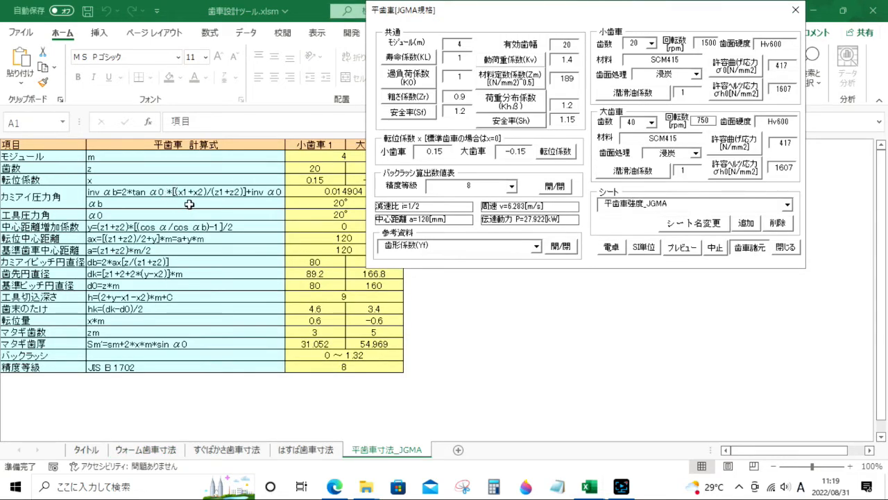
pyautogui.moveTo(453, 10); pyautogui.dragTo(505, 28)
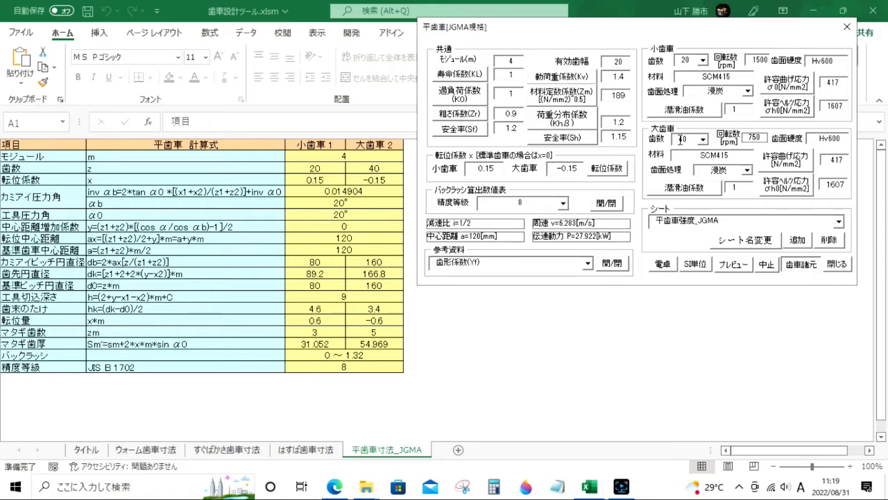
pyautogui.click(798, 267)
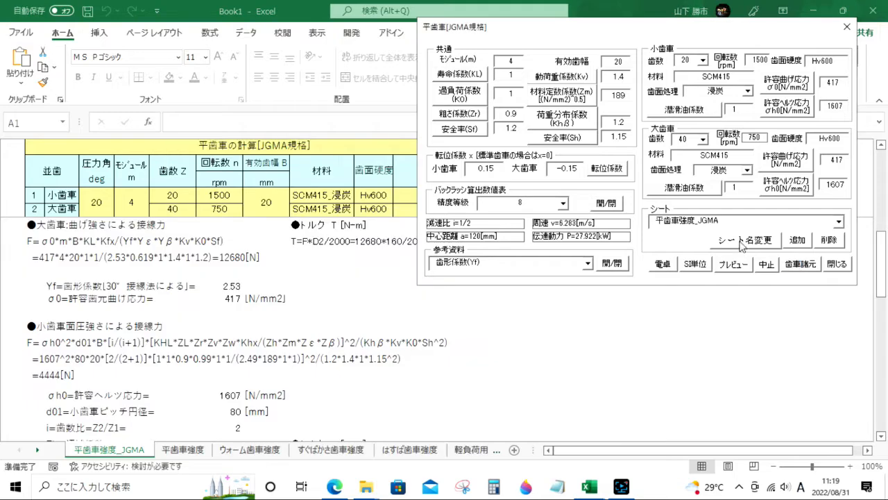
# - Close the spur gear form, run the はすば歯車_JGMA calculation, and shift its form to uncover the calculation table
pyautogui.click(837, 265)
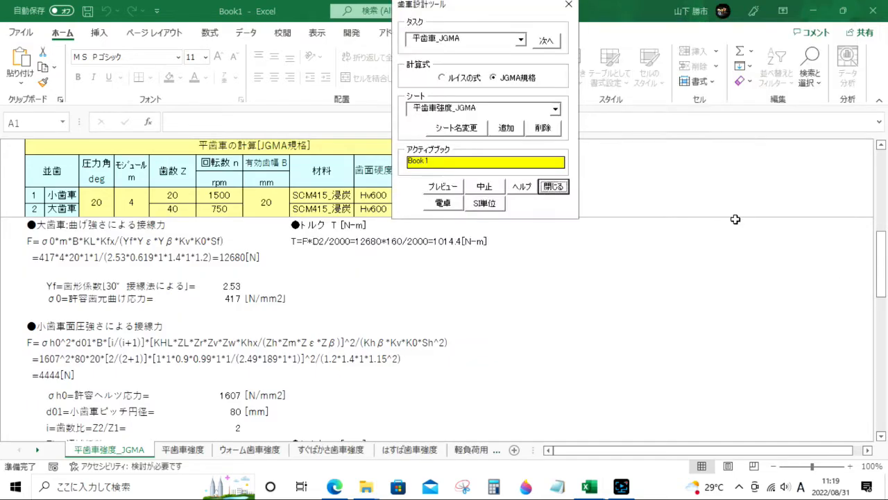
pyautogui.click(520, 42)
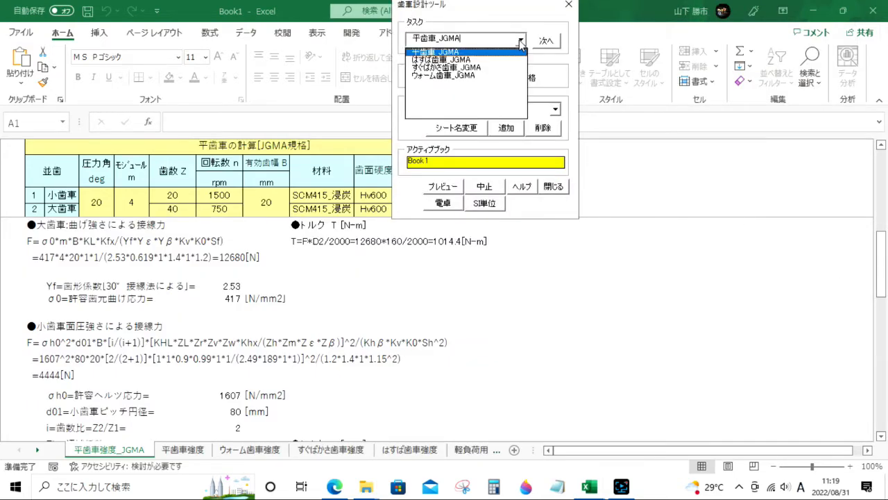
pyautogui.click(487, 66)
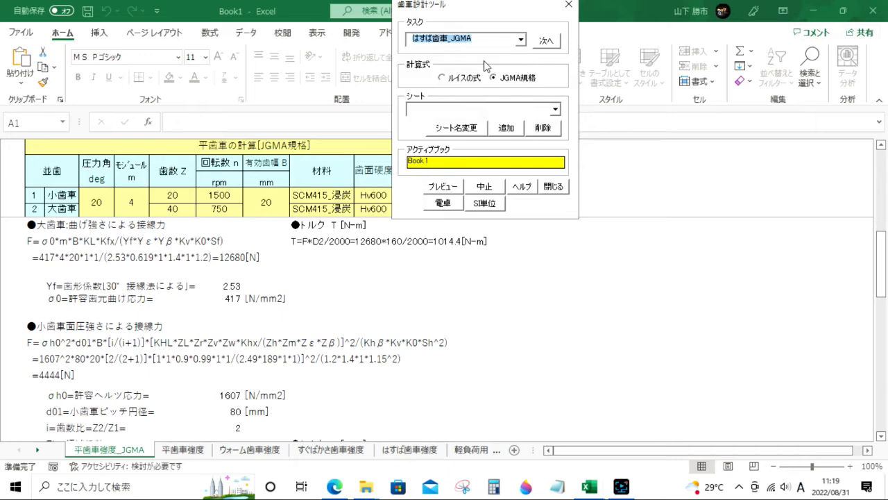
pyautogui.click(548, 43)
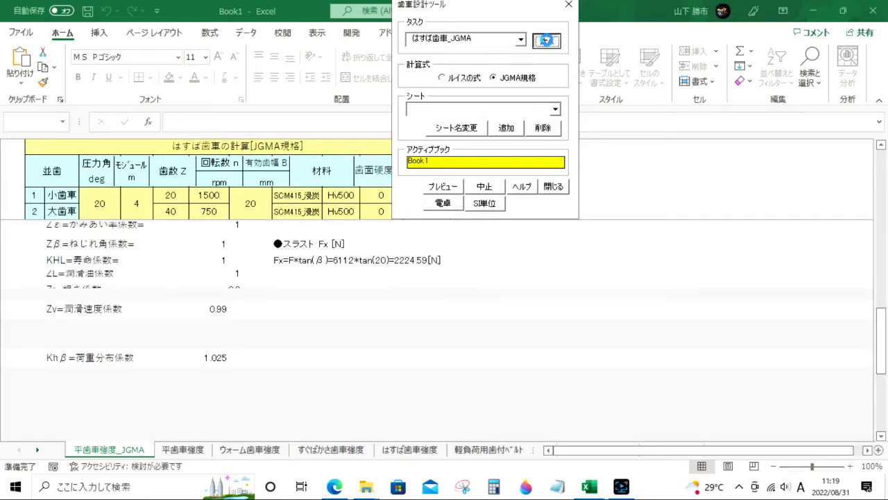
pyautogui.moveTo(390, 15); pyautogui.dragTo(484, 19)
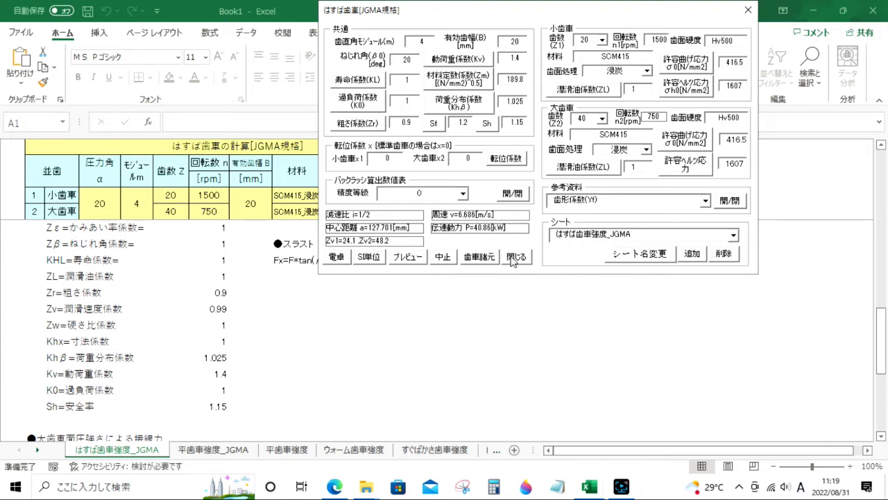
# - Close the helical gear form and run the すぐばかさ歯車_JGMA calculation
pyautogui.click(514, 258)
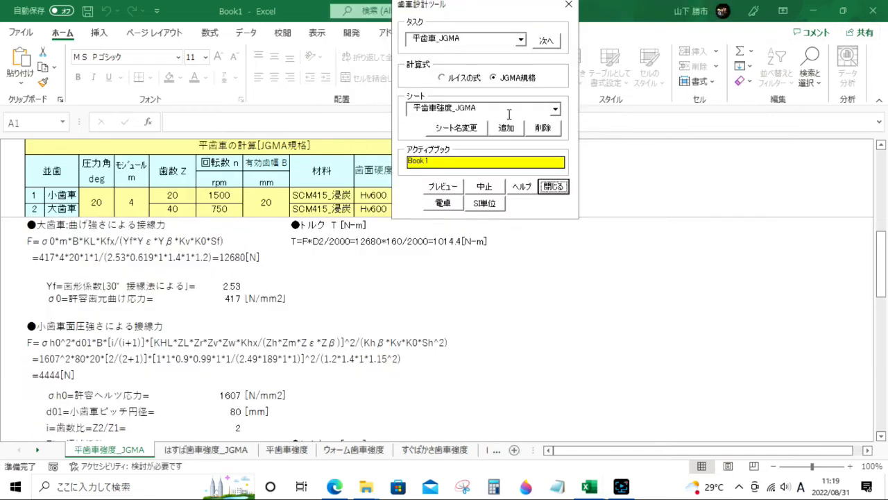
pyautogui.click(521, 42)
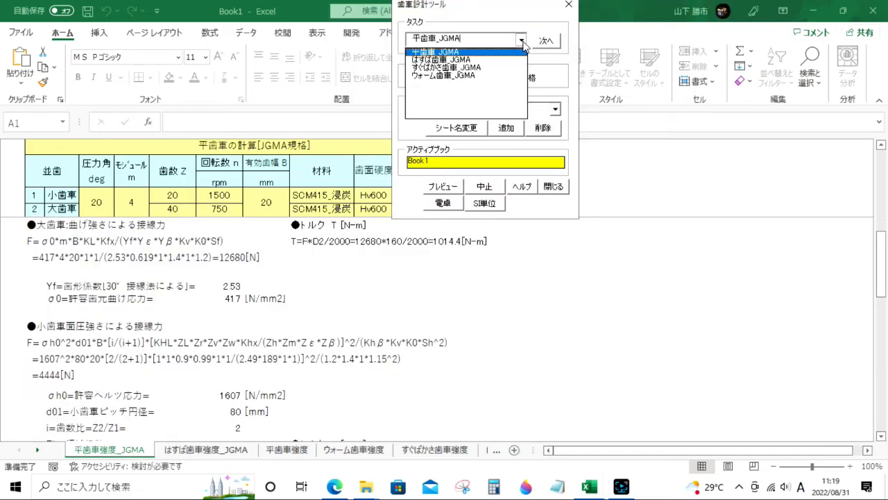
pyautogui.click(486, 71)
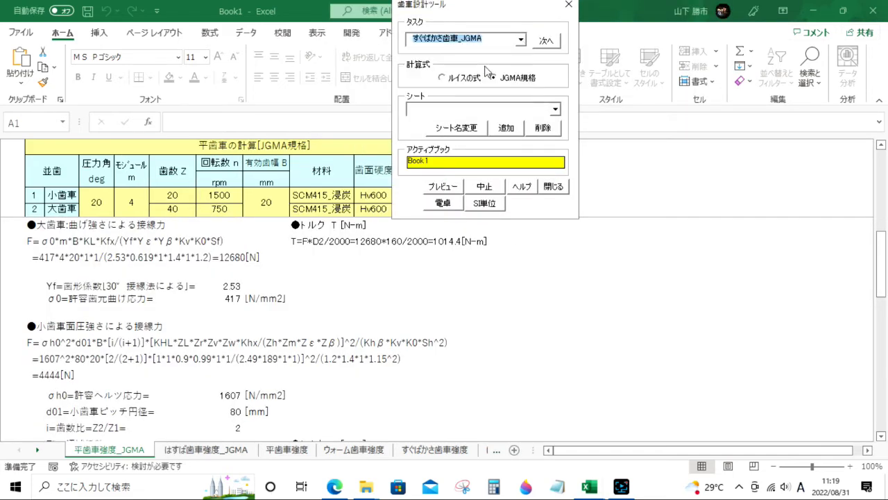
pyautogui.click(547, 43)
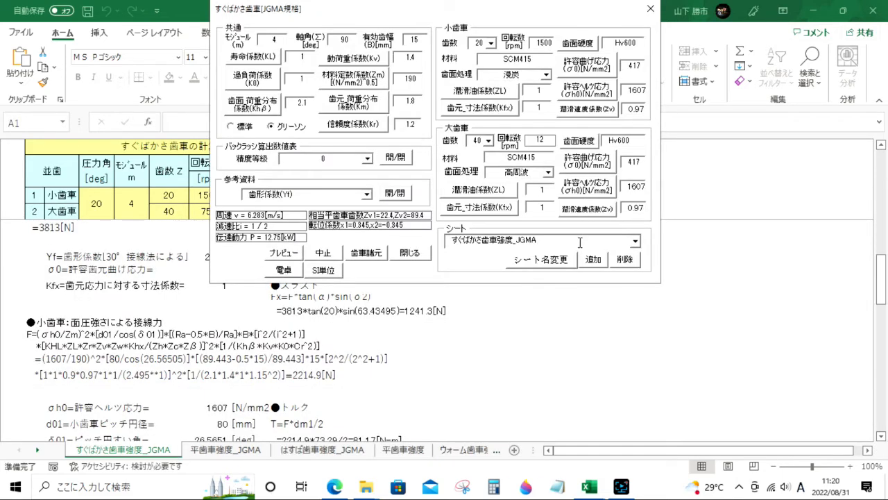
# - Display the bevel gear's 歯車諸元 table, examine its dimensions and drawing with the form moved aside, and return to the strength sheet
pyautogui.click(373, 254)
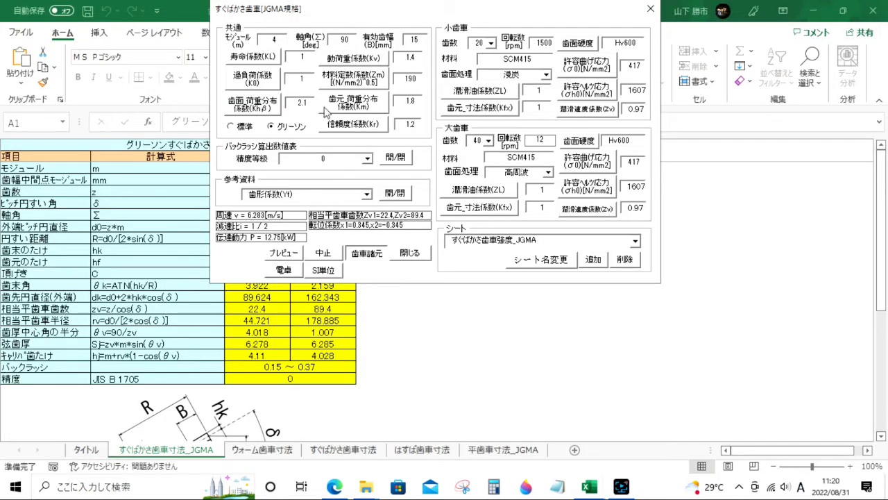
pyautogui.moveTo(328, 9); pyautogui.dragTo(531, 10)
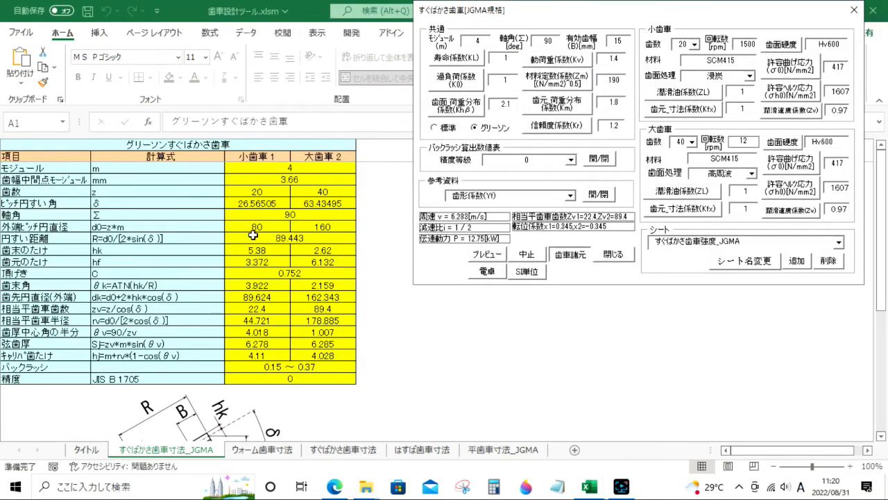
pyautogui.scroll(-2, 261, 240)
pyautogui.scroll(-3, 261, 240)
pyautogui.scroll(4, 262, 240)
pyautogui.scroll(1, 264, 245)
pyautogui.click(572, 255)
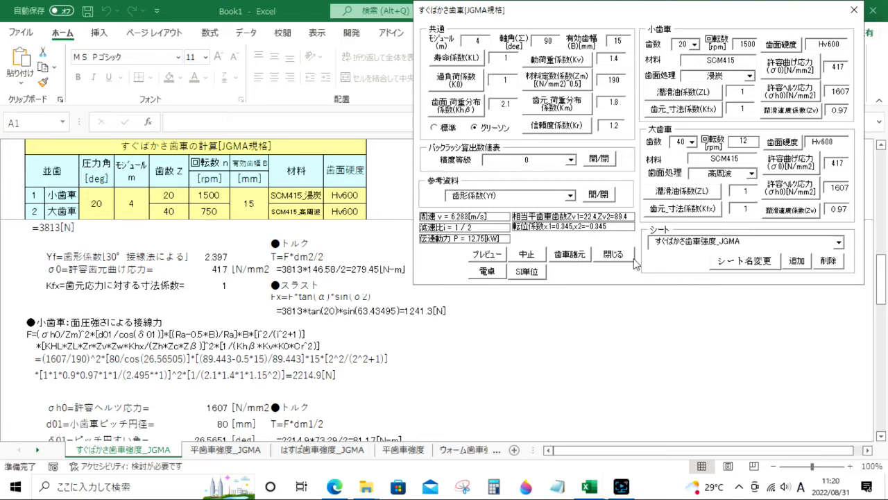
# - Close the bevel gear form and run the ウォーム歯車_JGMA calculation
pyautogui.click(626, 256)
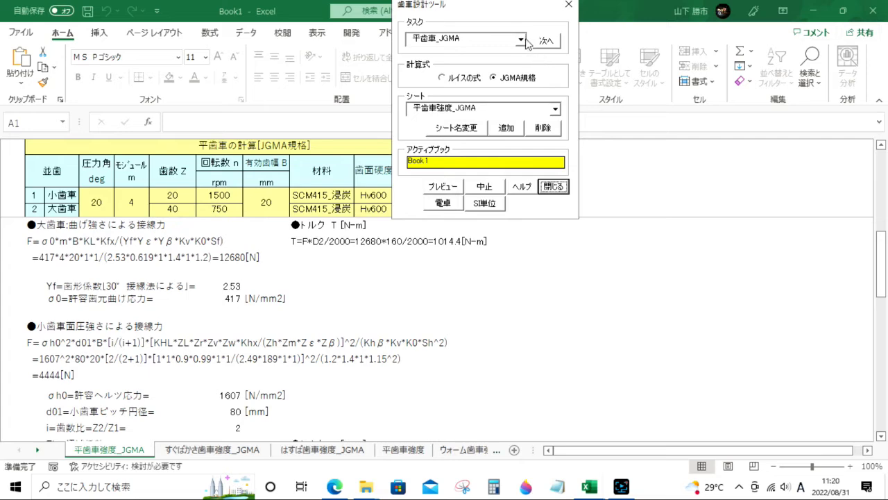
pyautogui.click(521, 40)
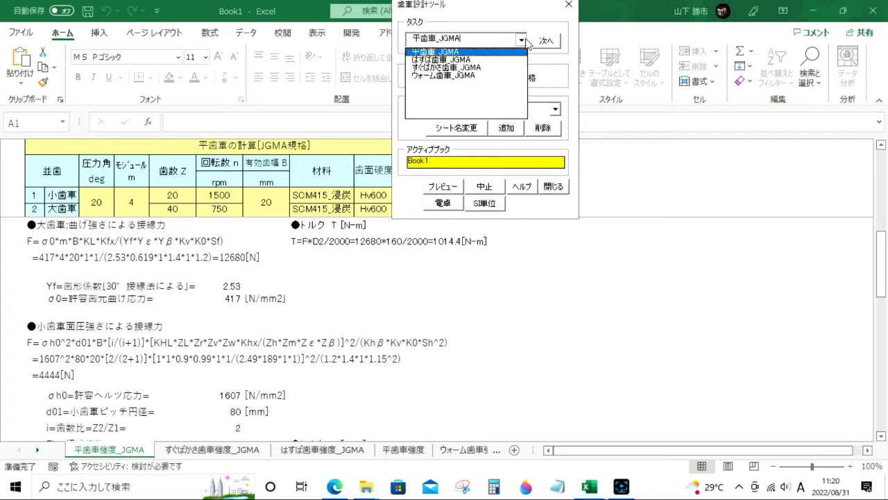
pyautogui.click(502, 76)
pyautogui.click(545, 41)
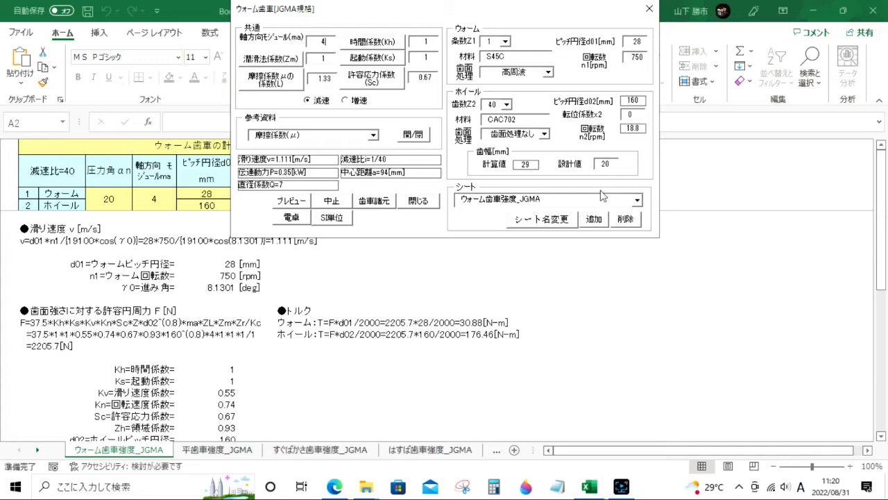
# - Examine the ウォーム歯車強度_JGMA calculation with the worm gear form moved aside, and display the 歯車諸元 table
pyautogui.moveTo(329, 15); pyautogui.dragTo(440, 17)
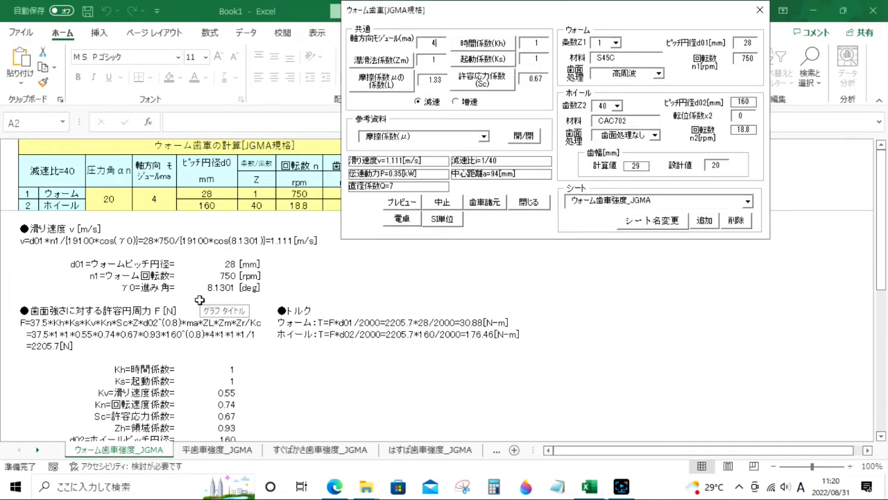
pyautogui.scroll(-10, 199, 297)
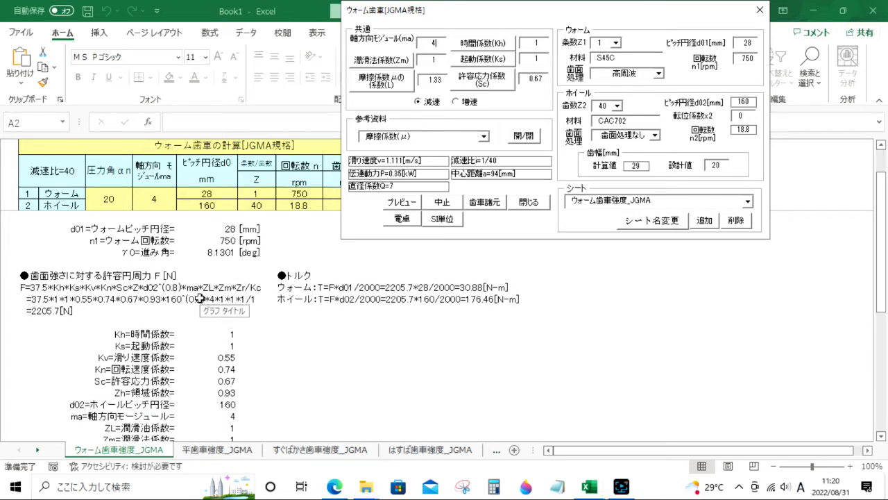
pyautogui.scroll(10, 199, 295)
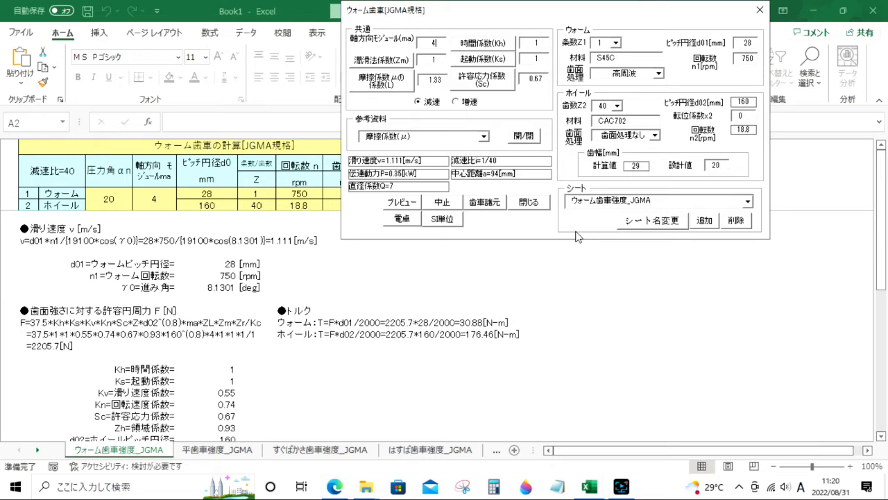
pyautogui.click(490, 203)
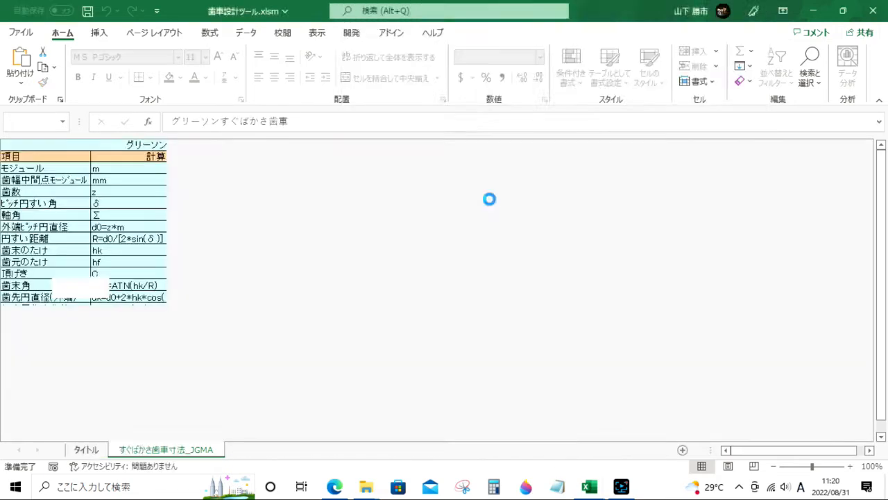
# - Check the worm gear dimension table, then close the worm gear calculation and exit the gear design tool
pyautogui.scroll(-4, 233, 314)
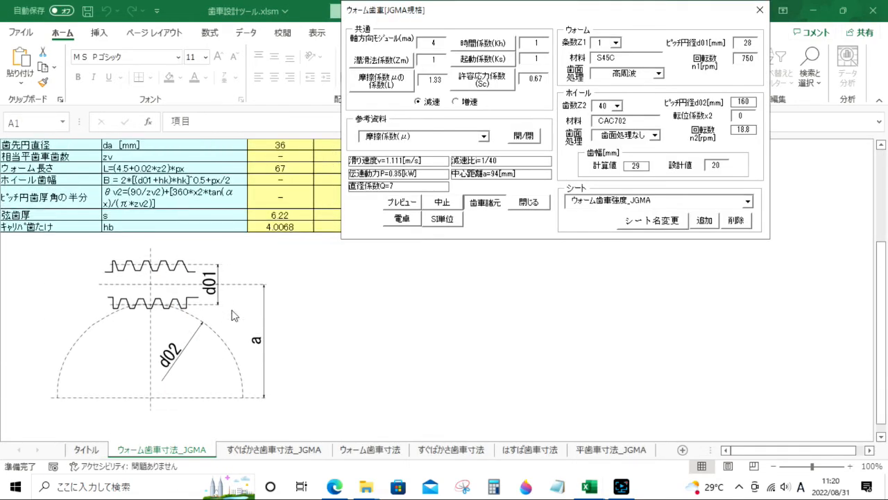
pyautogui.scroll(4, 233, 314)
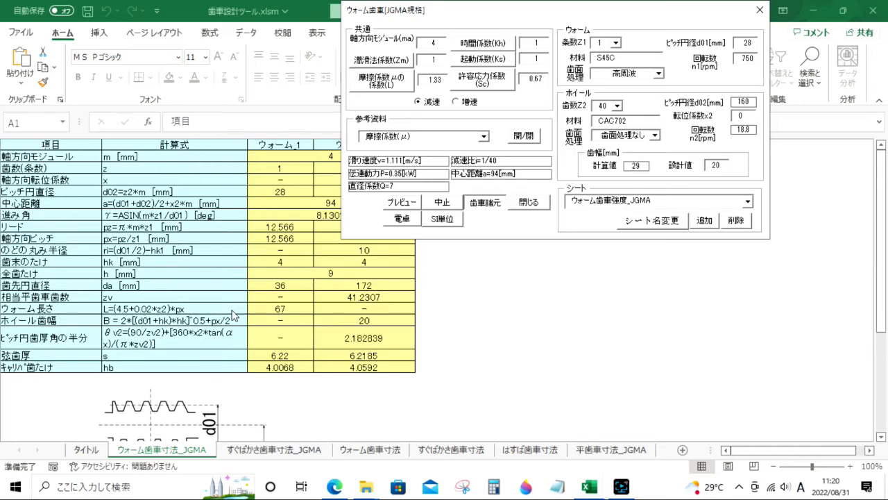
pyautogui.click(489, 203)
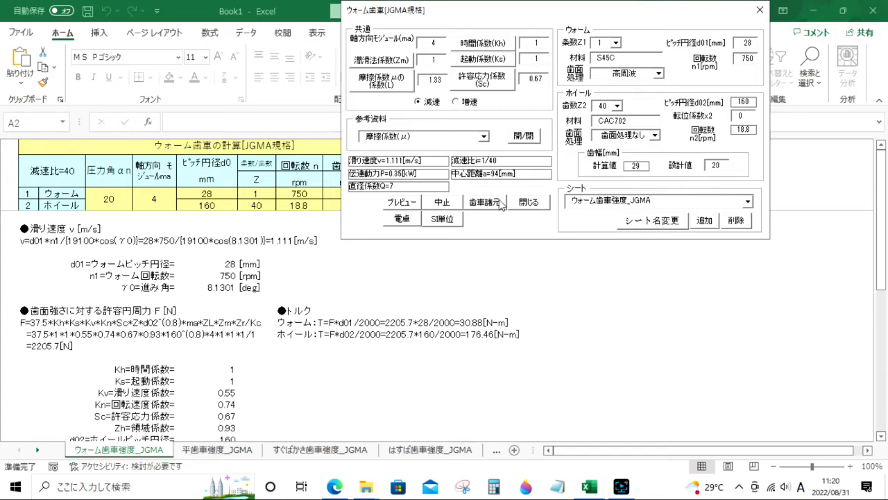
pyautogui.click(529, 203)
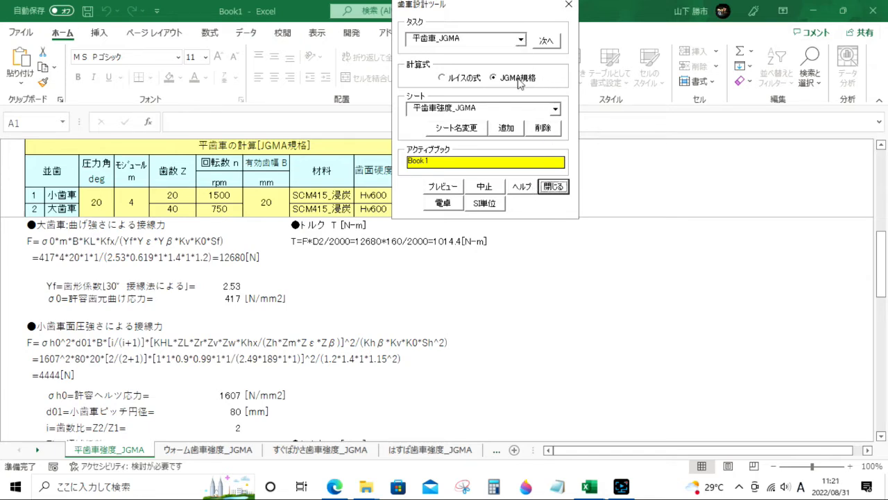
pyautogui.click(557, 188)
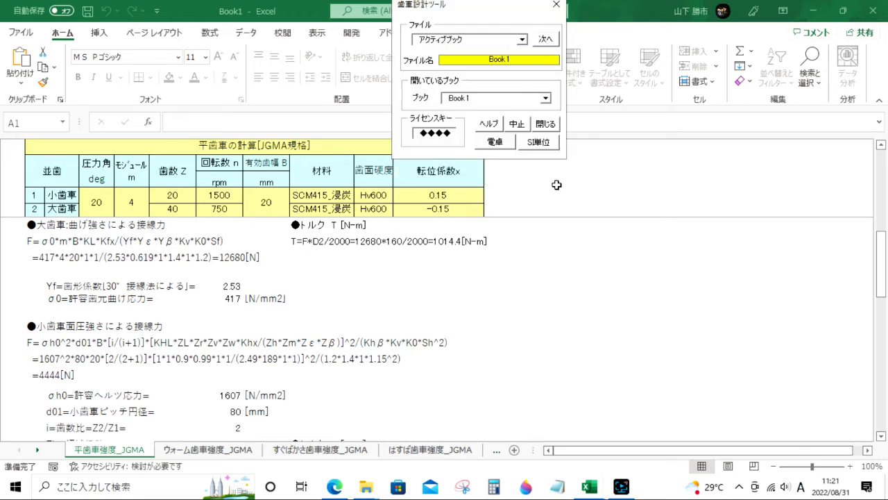
pyautogui.click(545, 123)
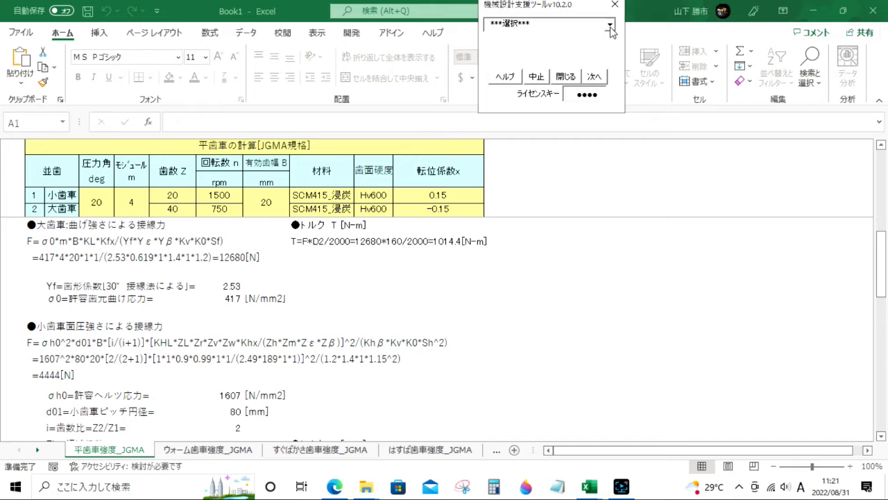
# - Open the tension coil spring calculation (ばね, 引張コイルばね) for the active workbook Book1
pyautogui.click(609, 24)
pyautogui.click(536, 84)
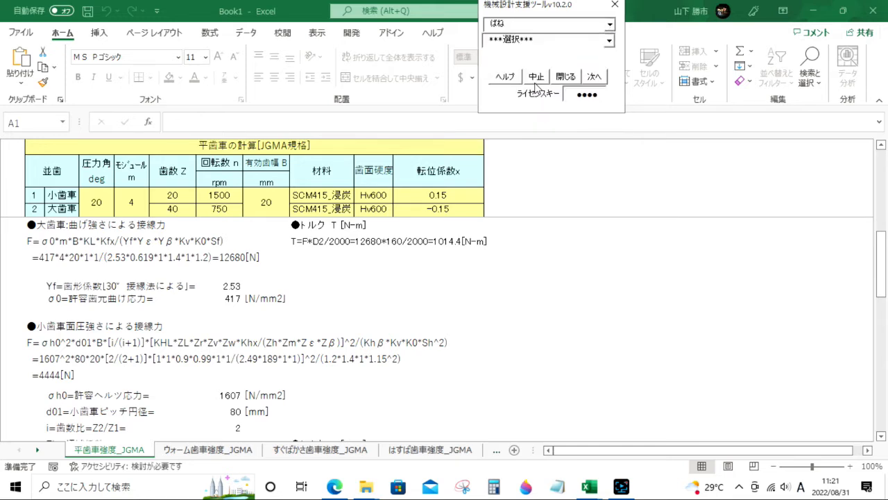
pyautogui.click(610, 40)
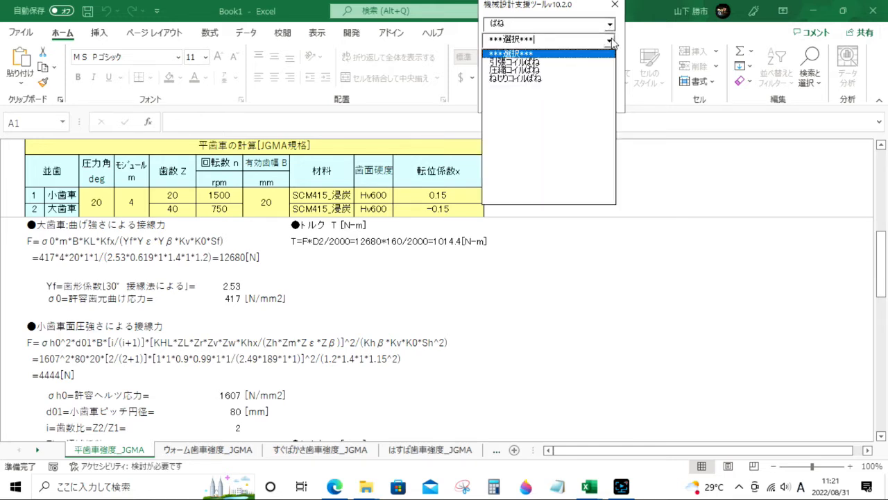
pyautogui.click(550, 62)
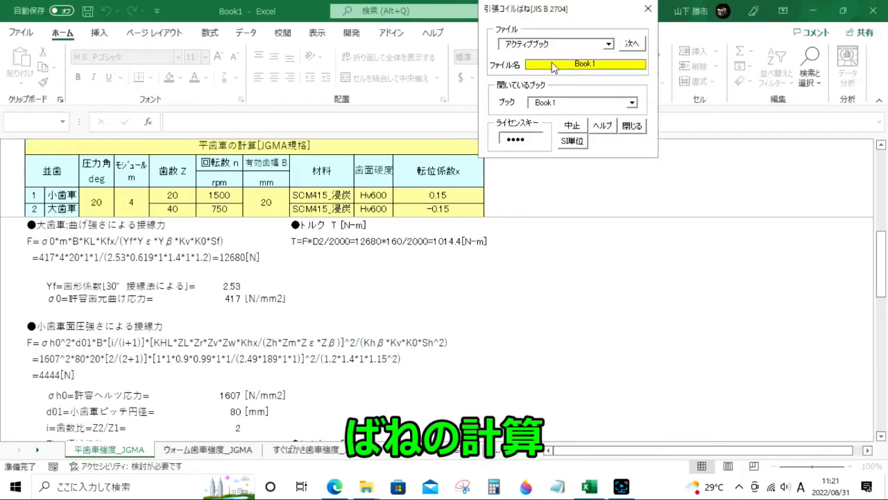
pyautogui.click(631, 44)
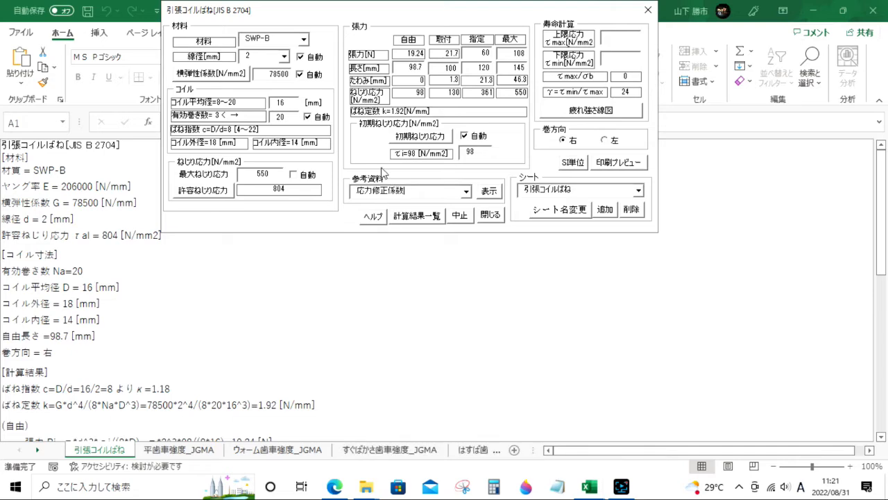
# - Output the tension coil spring's calculation results list (計算結果一覧), uncover it for review, and exit the spring calculation
pyautogui.moveTo(360, 14); pyautogui.dragTo(477, 14)
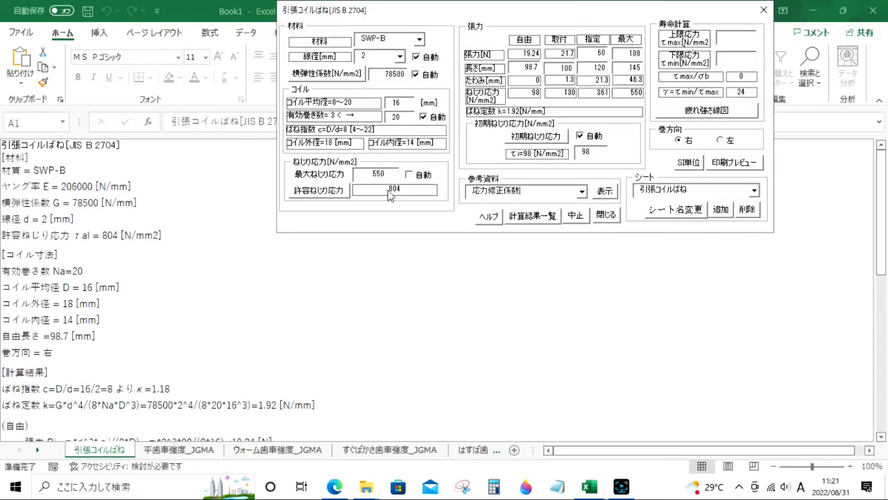
pyautogui.click(532, 221)
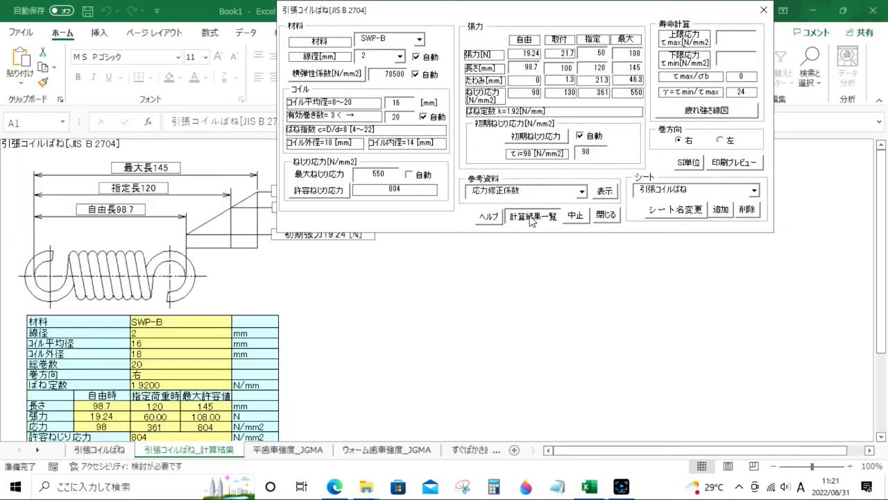
pyautogui.moveTo(393, 15); pyautogui.dragTo(517, 18)
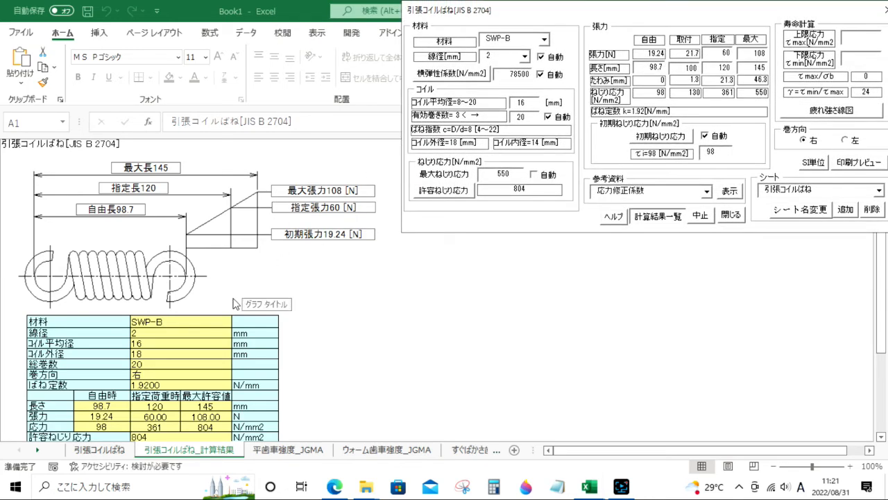
pyautogui.scroll(-4, 233, 303)
pyautogui.scroll(4, 234, 303)
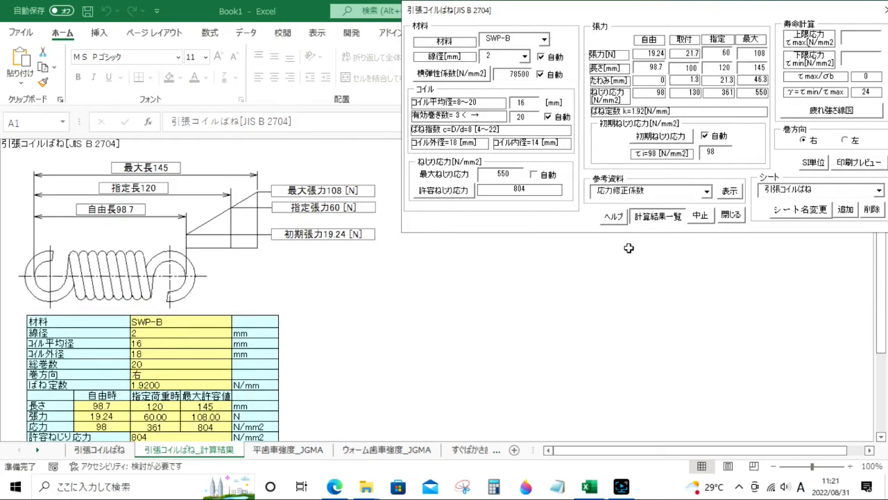
pyautogui.moveTo(645, 19); pyautogui.dragTo(526, 19)
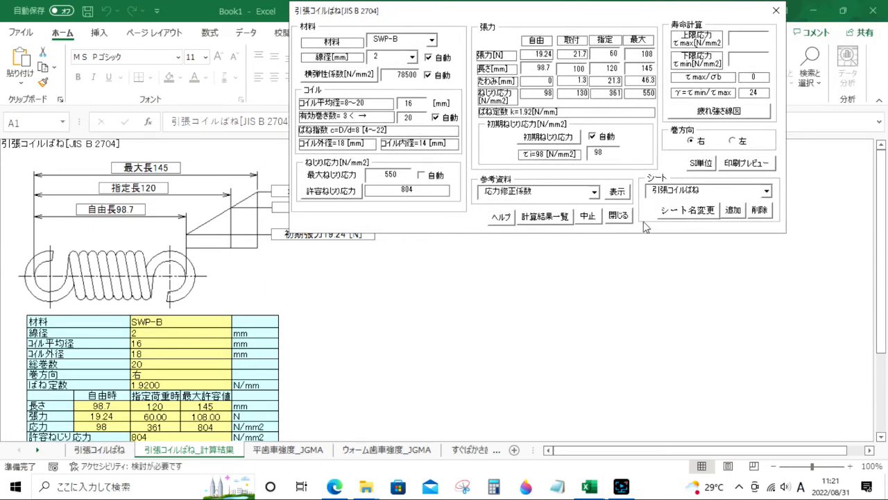
pyautogui.click(621, 217)
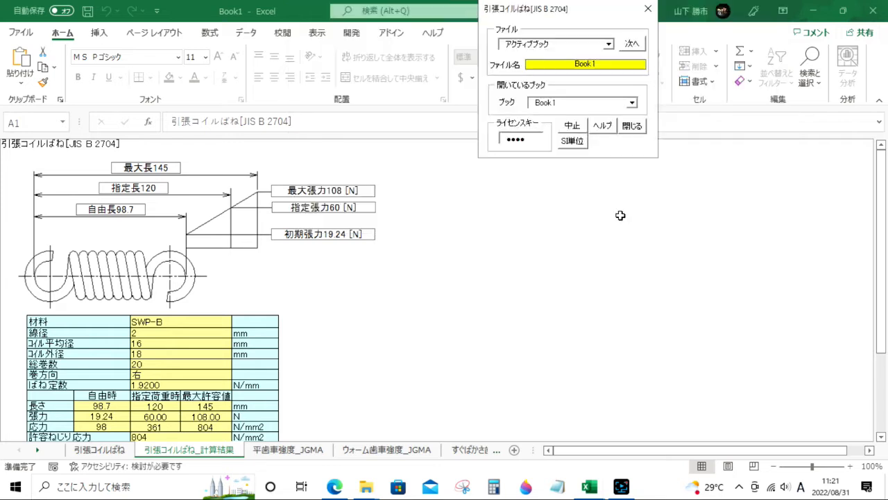
pyautogui.click(634, 128)
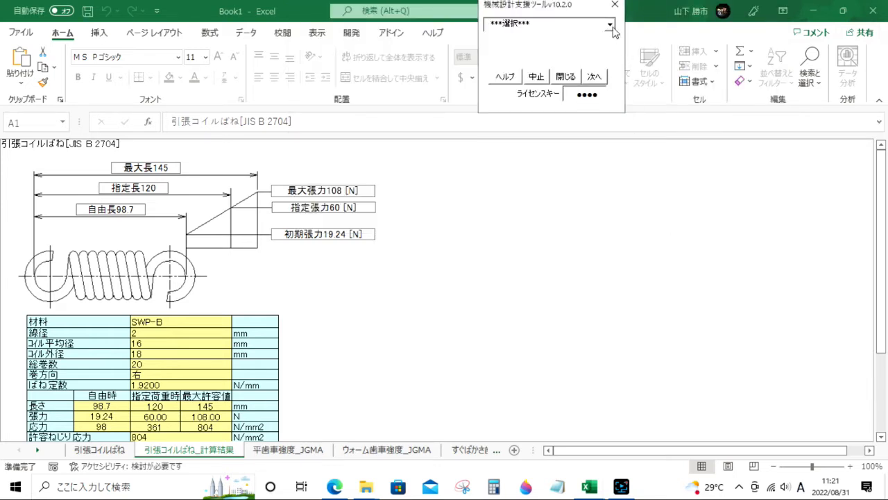
# - Open the compression coil spring calculation (ばね, 圧縮コイルばね) for the active workbook Book1
pyautogui.click(611, 27)
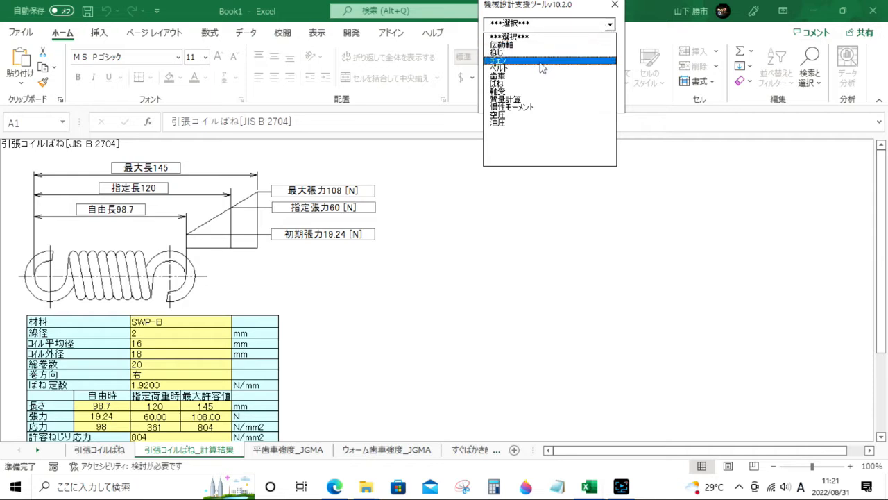
pyautogui.click(522, 84)
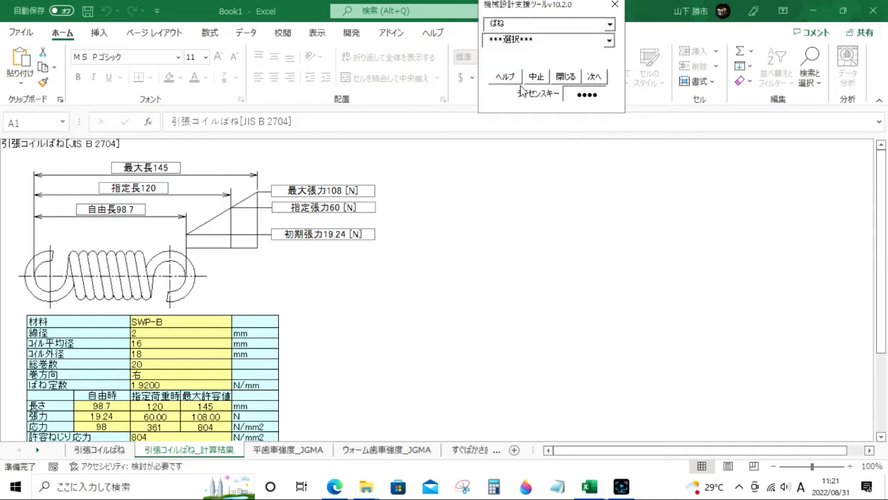
pyautogui.click(609, 43)
pyautogui.click(542, 71)
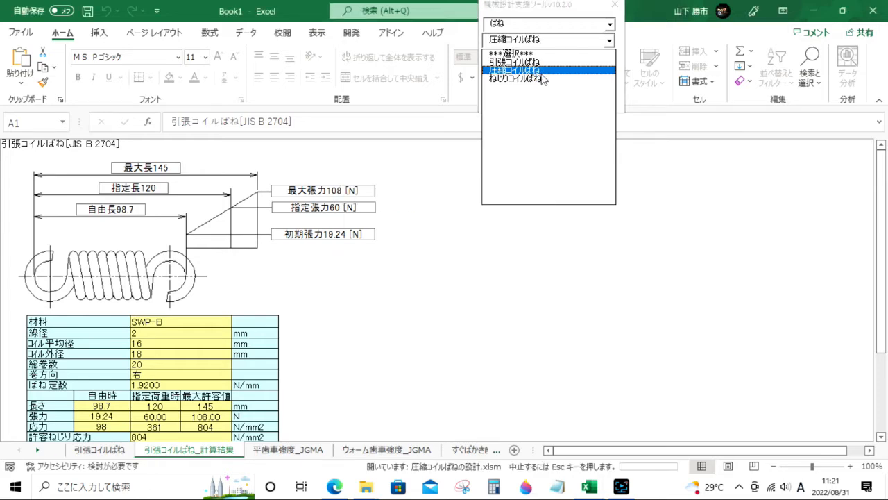
pyautogui.click(630, 43)
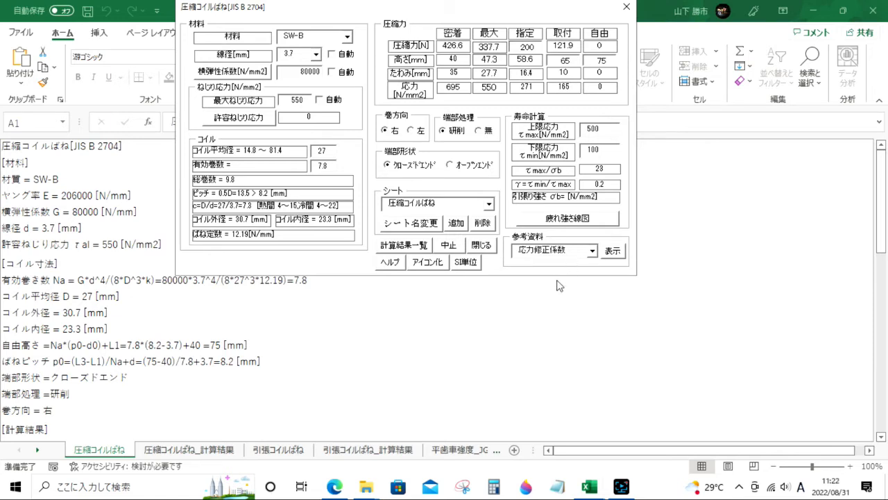
# - Output the compression coil spring's calculation results list (計算結果一覧), uncover it for review, and exit the calculation
pyautogui.click(419, 248)
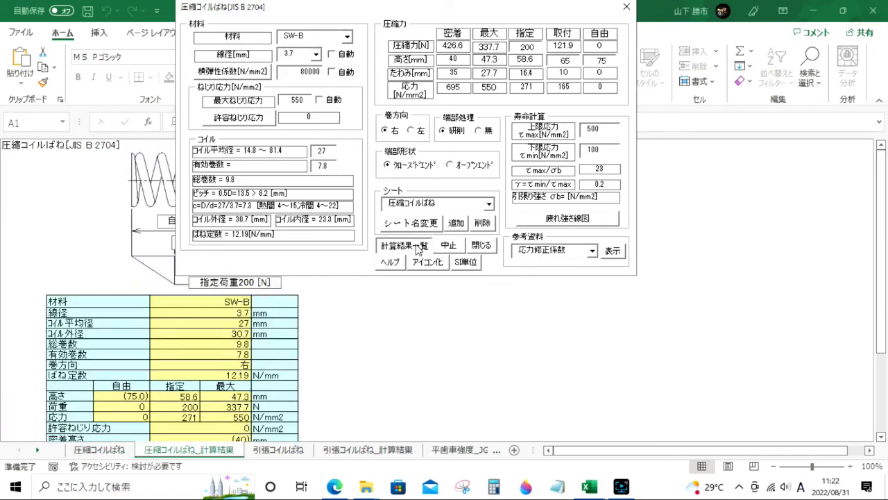
pyautogui.moveTo(350, 8); pyautogui.dragTo(512, 14)
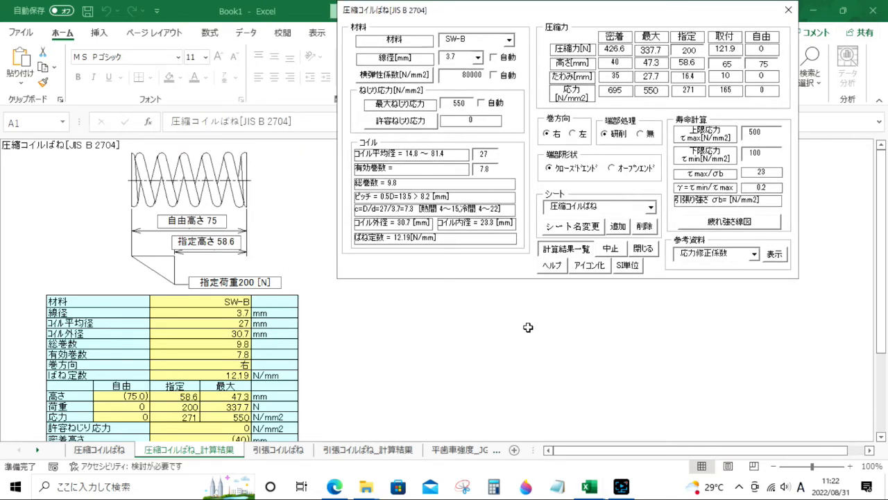
pyautogui.click(579, 250)
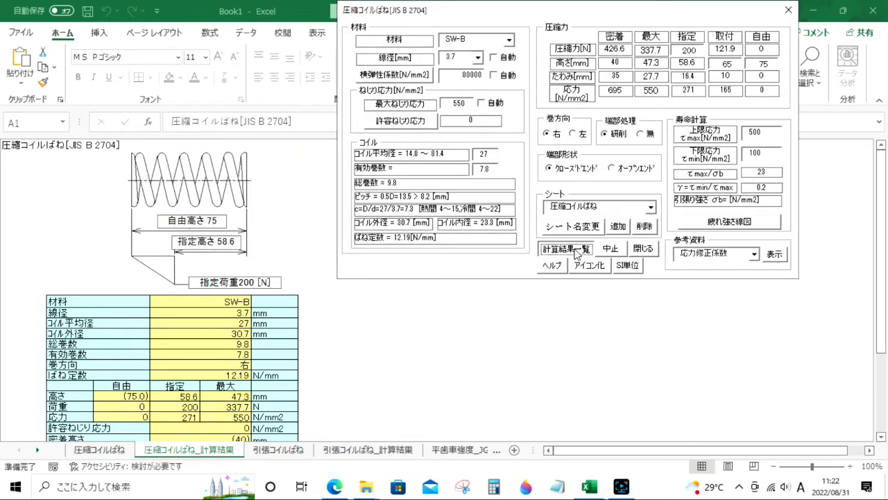
pyautogui.click(645, 250)
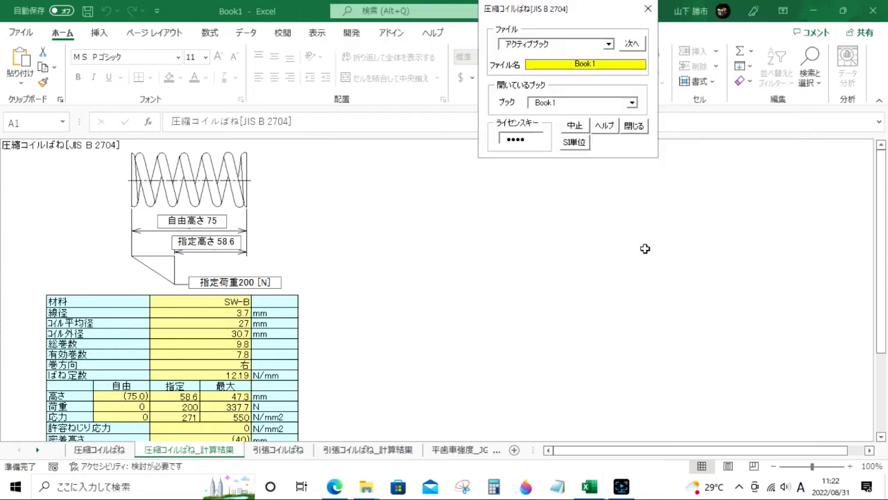
pyautogui.click(633, 126)
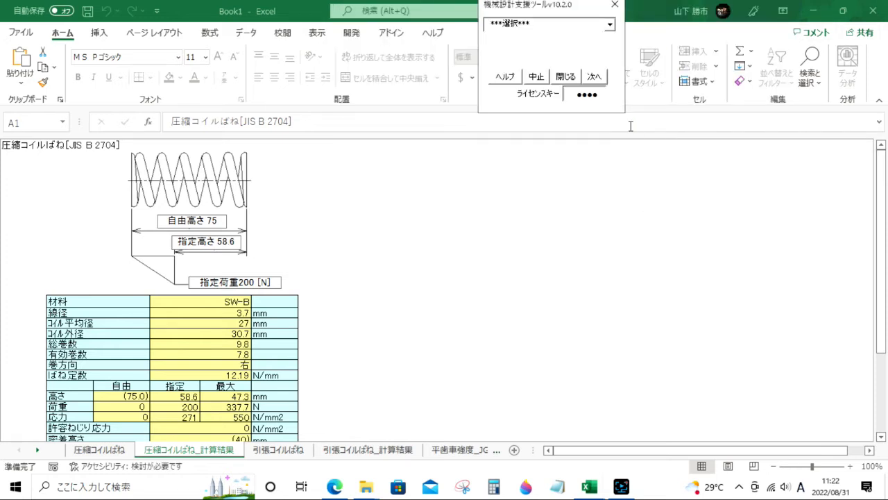
# - Open the torsion coil spring calculation (ばね, ねじりコイルばね) for the active workbook Book1
pyautogui.click(610, 25)
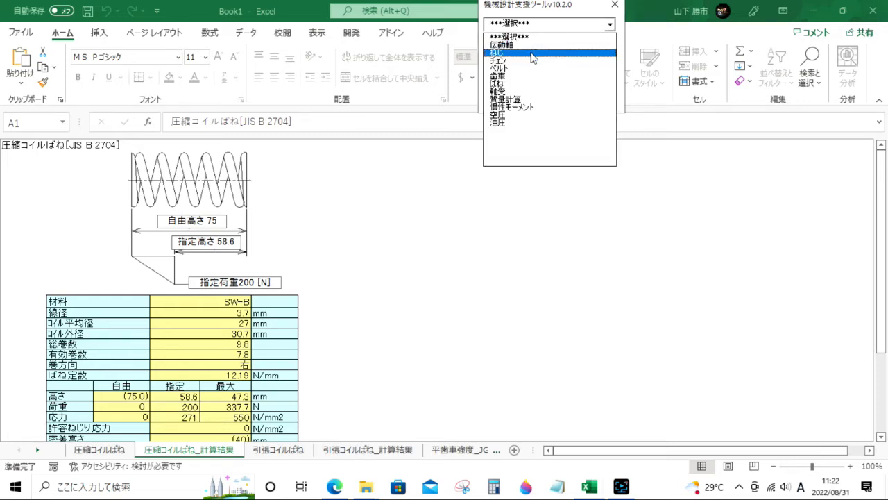
pyautogui.click(508, 83)
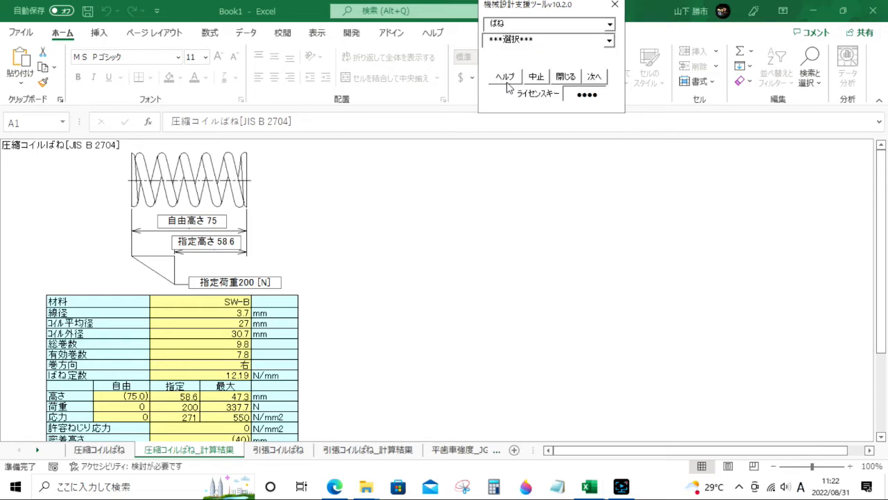
pyautogui.click(611, 41)
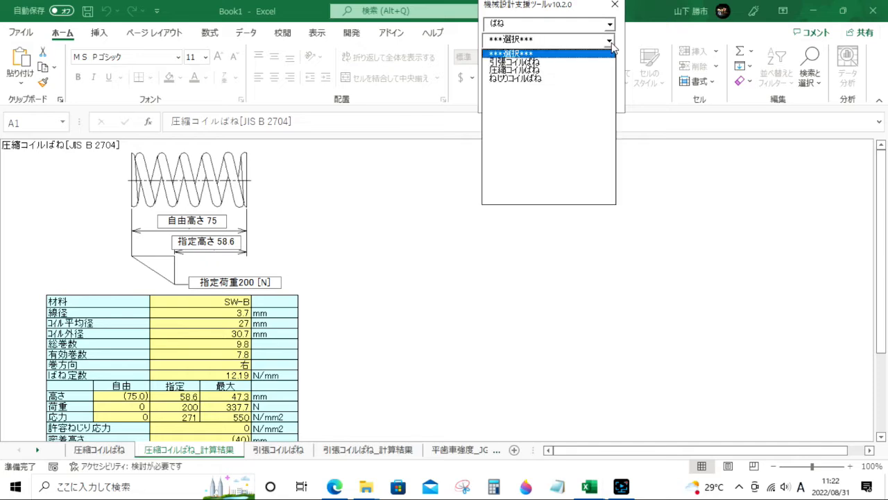
pyautogui.click(537, 80)
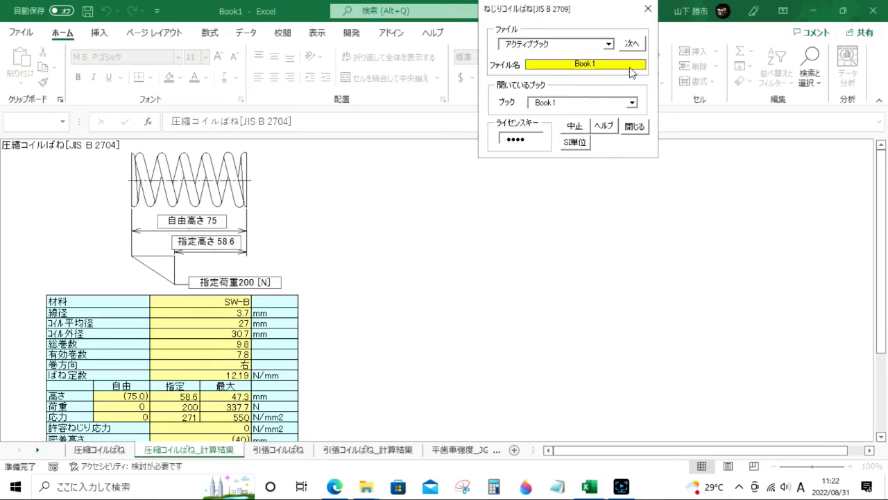
pyautogui.click(632, 45)
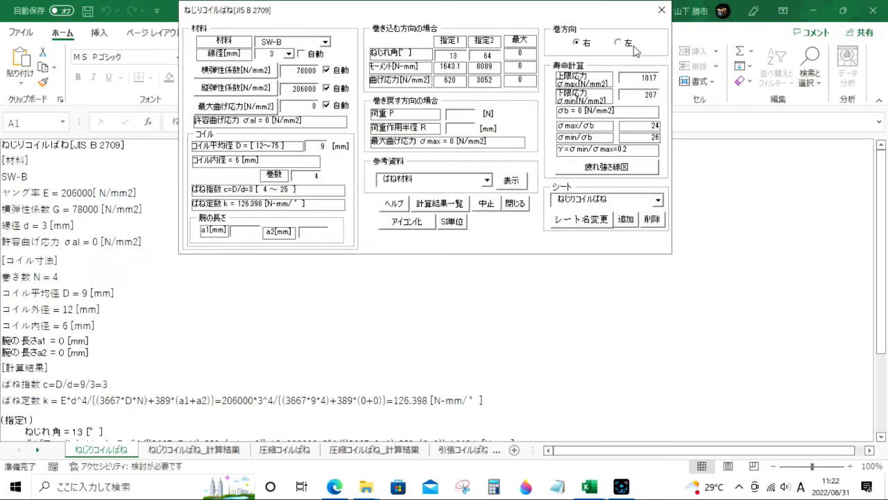
# - Show the torsion coil spring's calculation results list (計算結果一覧), look it over, and exit the calculation
pyautogui.moveTo(376, 18); pyautogui.dragTo(540, 17)
pyautogui.click(611, 205)
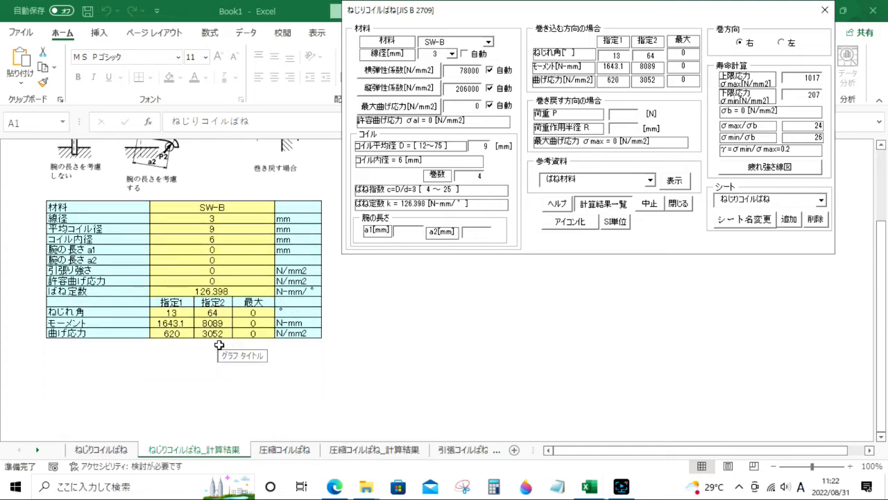
pyautogui.click(604, 208)
pyautogui.click(678, 204)
pyautogui.click(635, 126)
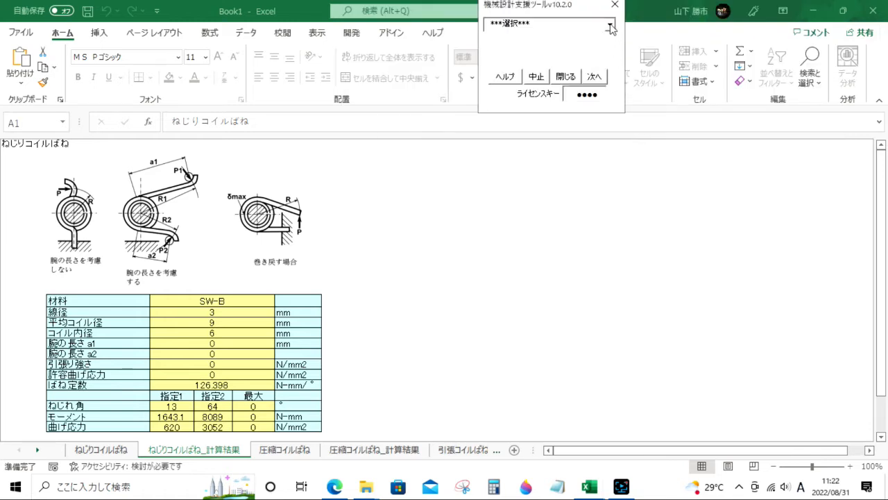
# - Open the bearing (軸受) load calculation (荷重計算) for the active workbook Book1 with gear load (歯車荷重) of a spur gear (平歯車)
pyautogui.click(609, 26)
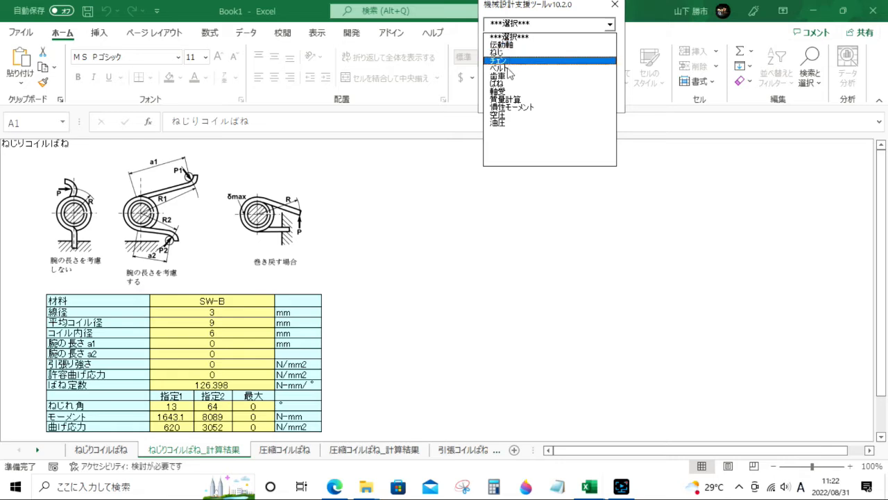
pyautogui.click(506, 92)
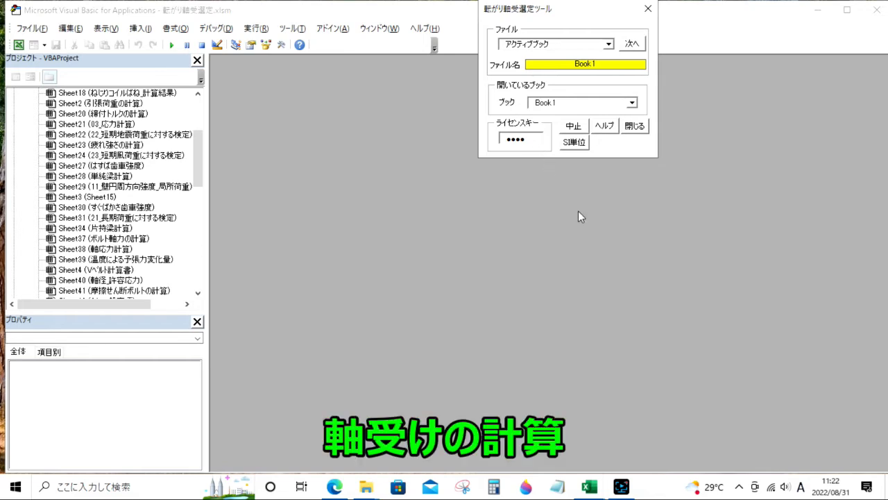
pyautogui.click(633, 45)
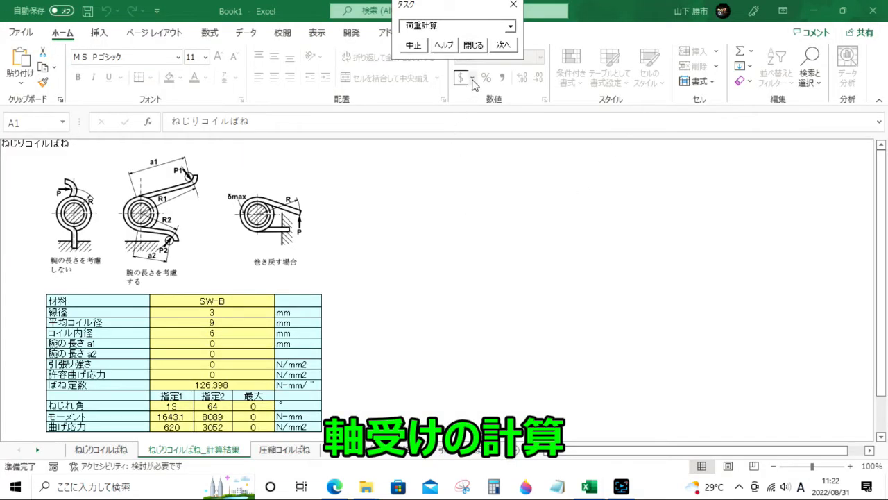
pyautogui.click(502, 46)
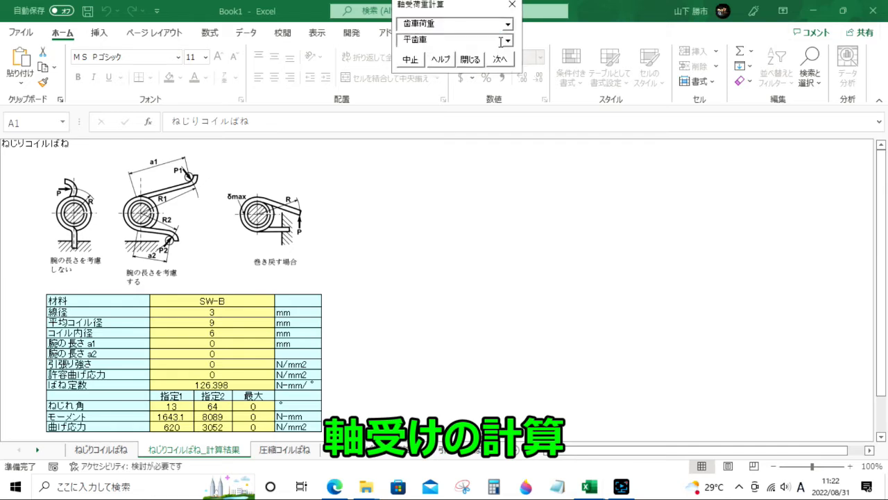
pyautogui.click(500, 60)
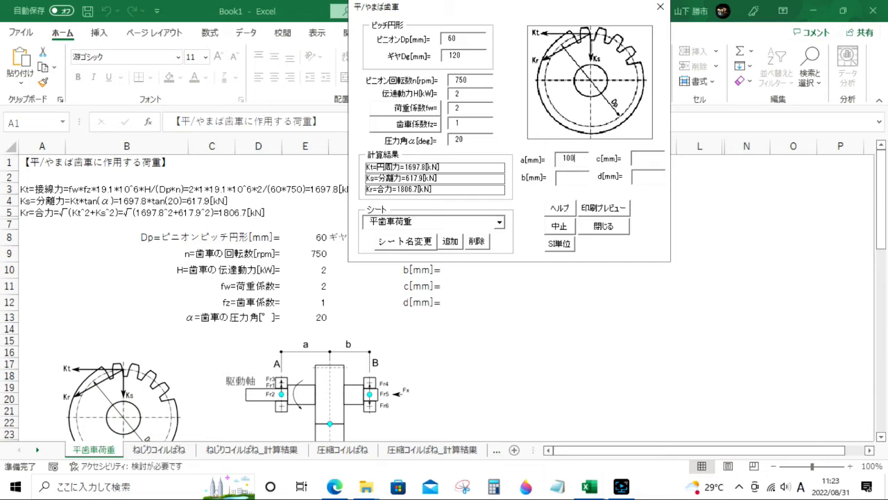
# - Set the bearing distances a, b, c and d to 100 mm each and look over the bearing load formulas
pyautogui.write('100')
pyautogui.scroll(-2, 199, 373)
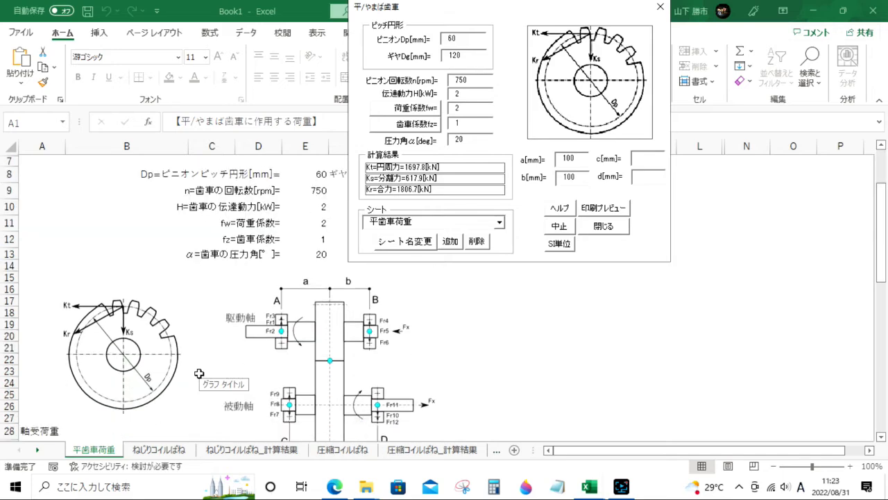
pyautogui.scroll(-1, 199, 373)
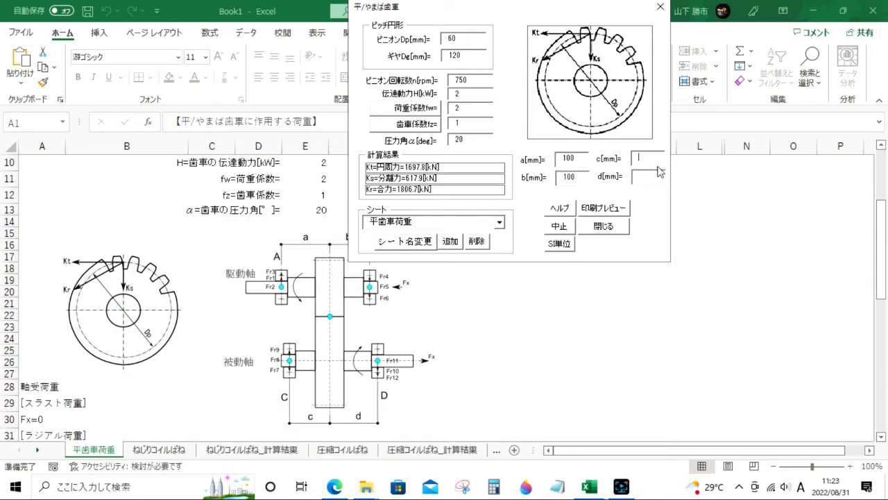
pyautogui.write('100')
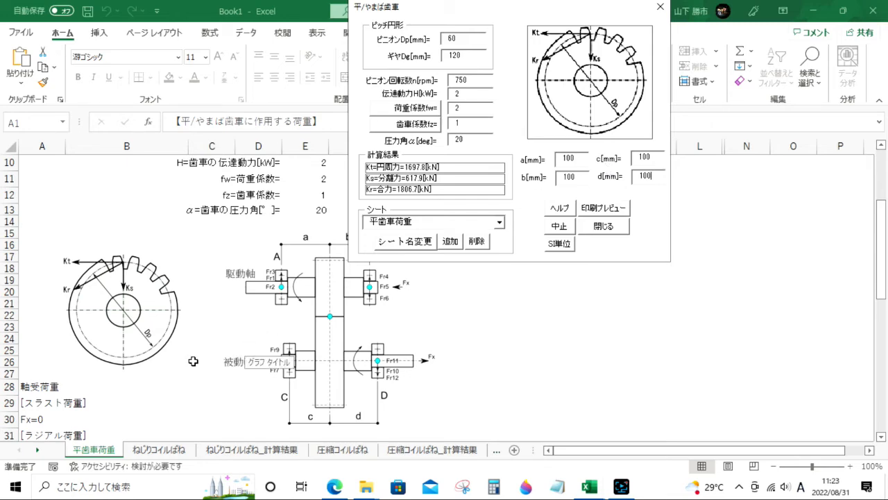
pyautogui.scroll(2, 193, 361)
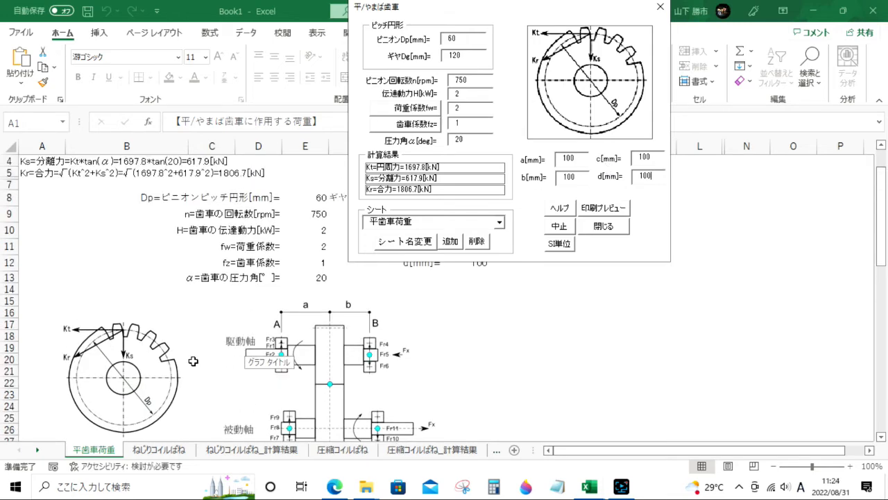
pyautogui.scroll(-5, 193, 361)
pyautogui.scroll(-4, 193, 365)
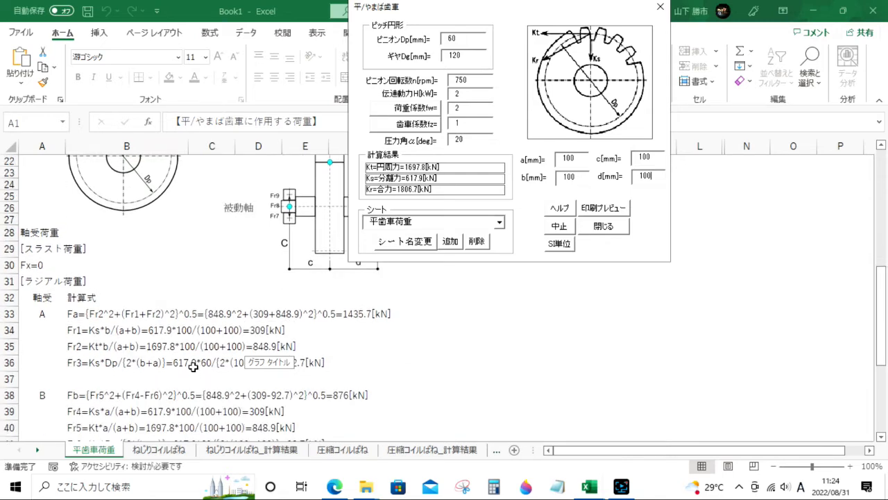
pyautogui.scroll(-3, 193, 368)
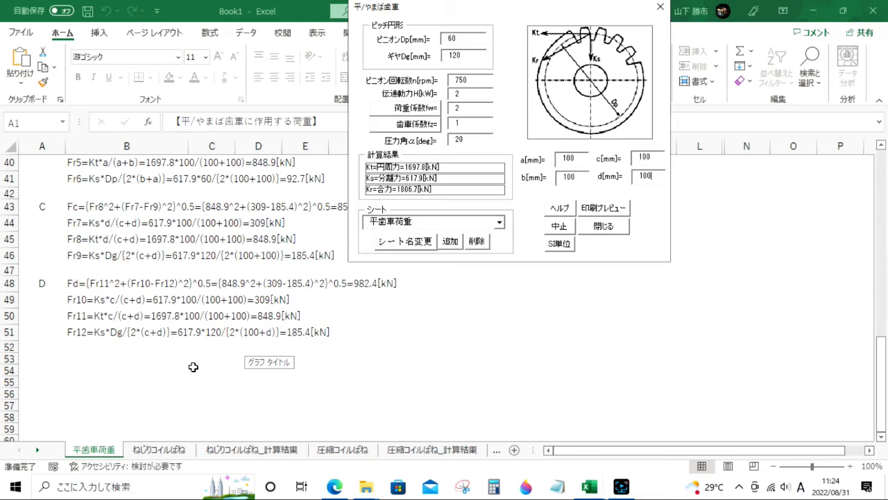
# - Set the bearing distances d and b to 80 mm in the spur gear load calculation
pyautogui.doubleClick(632, 182)
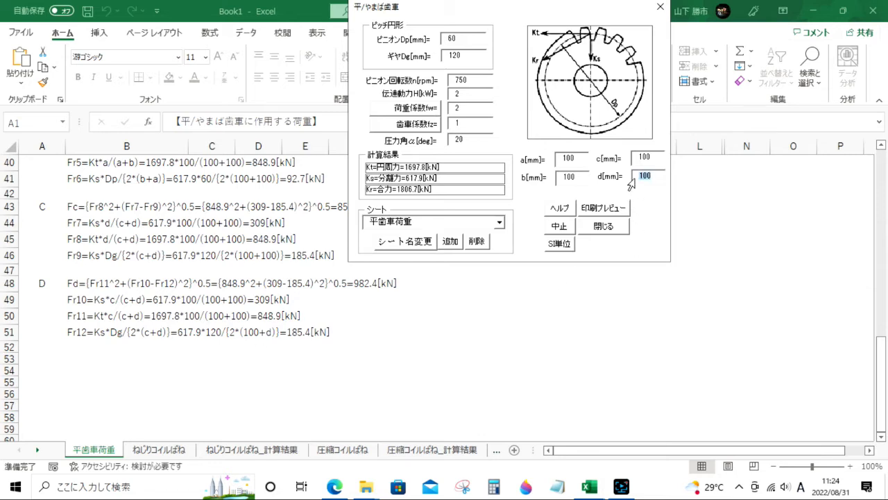
pyautogui.write('80')
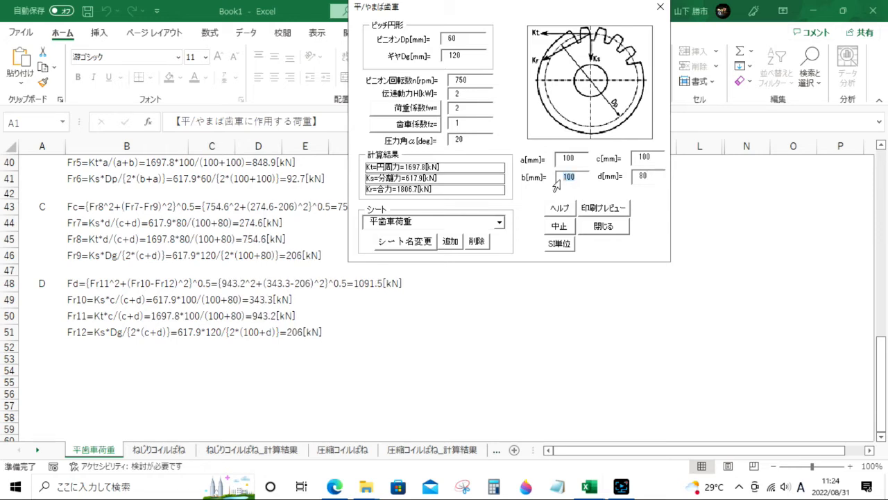
pyautogui.write('80')
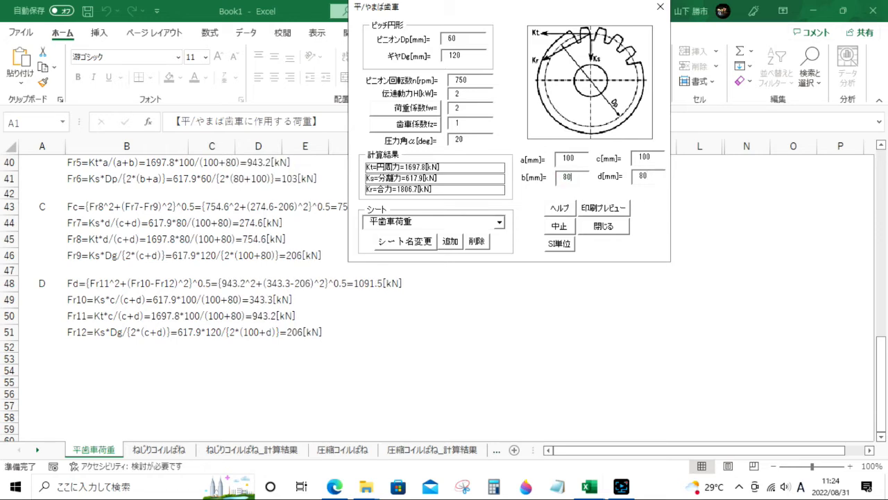
# - Examine the 平歯車荷重 sheet's gear forces, shaft diagram and radial load formulas for bearings A to D, moving the calculation dialog aside
pyautogui.scroll(7, 206, 307)
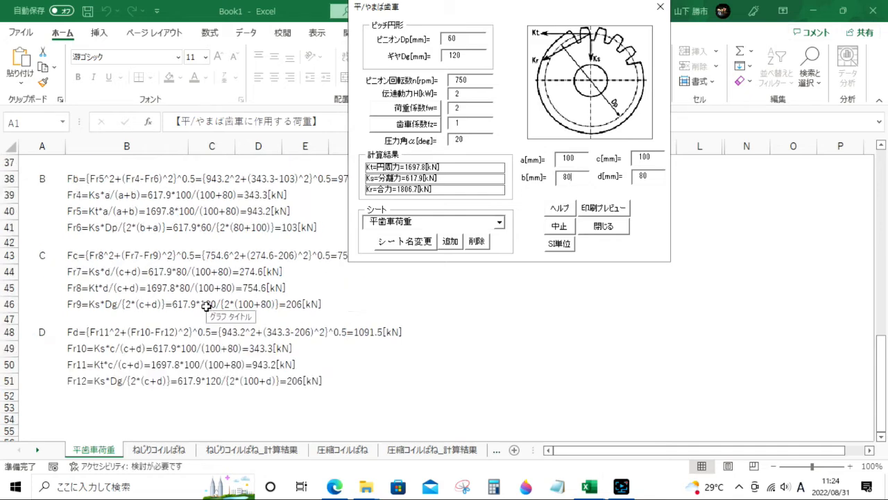
pyautogui.scroll(5, 206, 306)
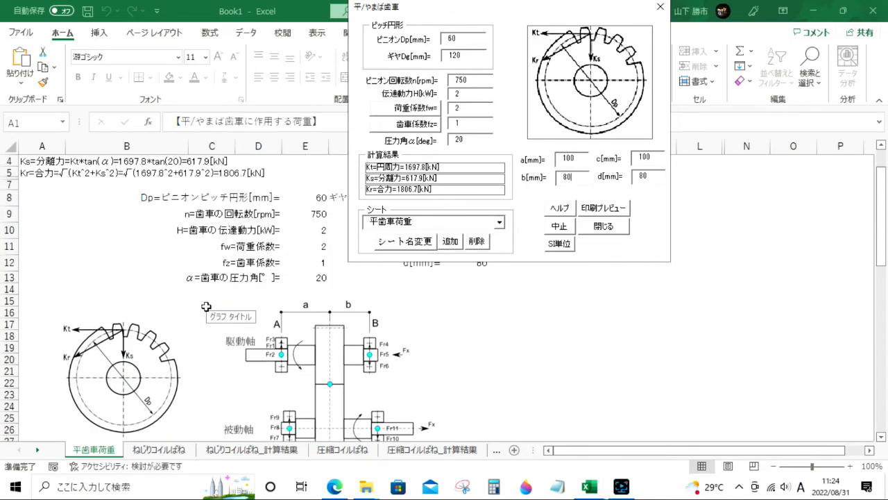
pyautogui.scroll(1, 207, 307)
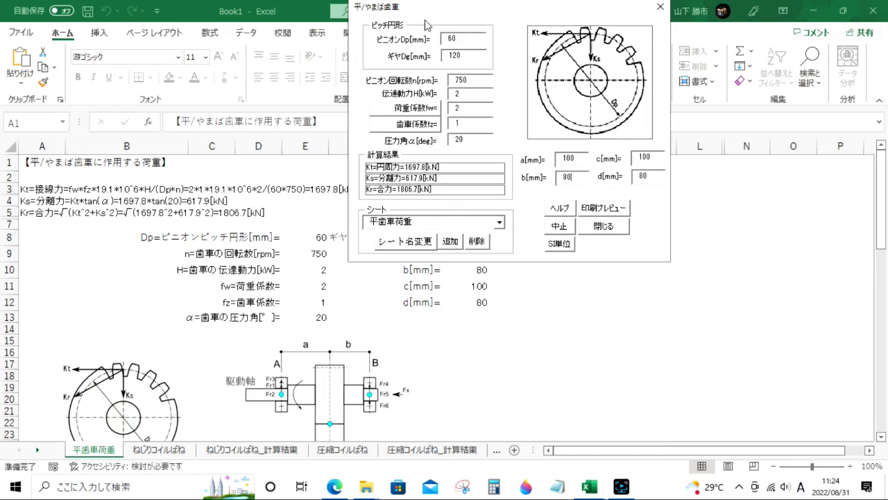
pyautogui.moveTo(435, 10); pyautogui.dragTo(540, 9)
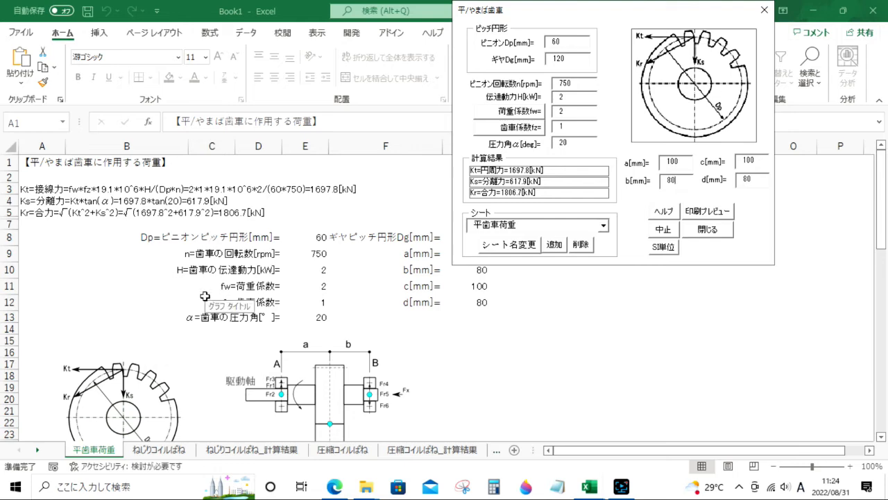
pyautogui.scroll(-5, 207, 288)
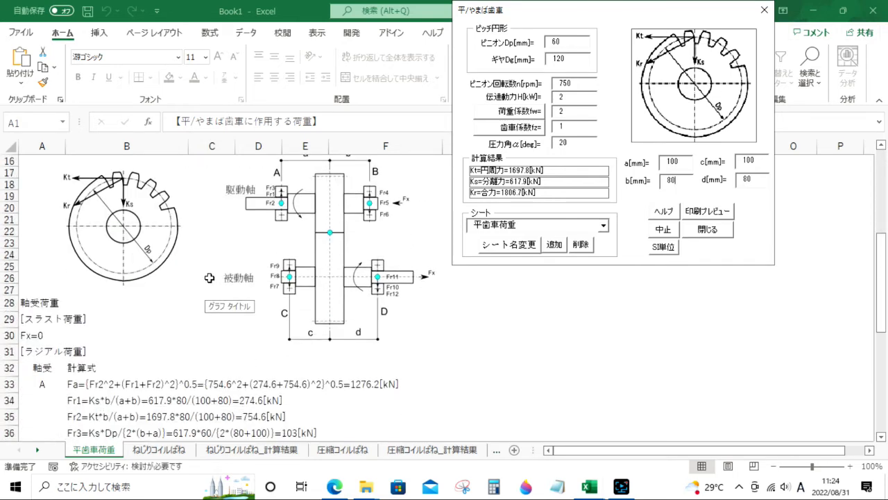
pyautogui.scroll(-2, 209, 278)
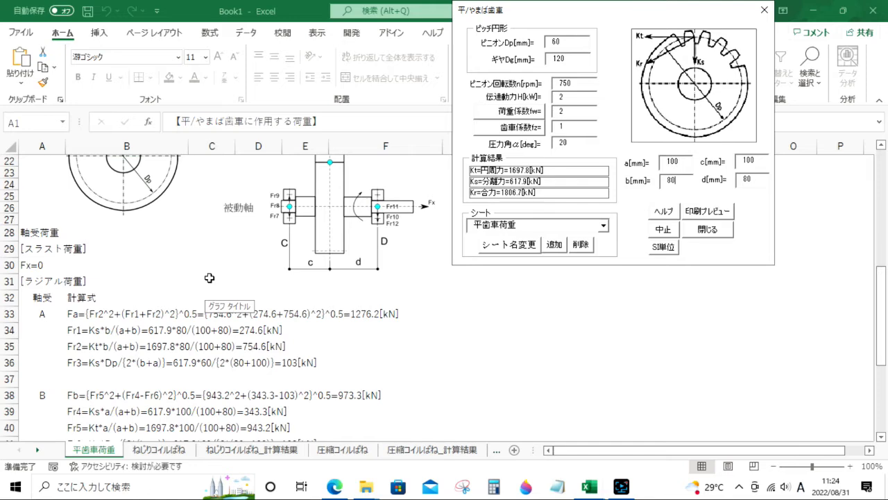
pyautogui.scroll(2, 209, 277)
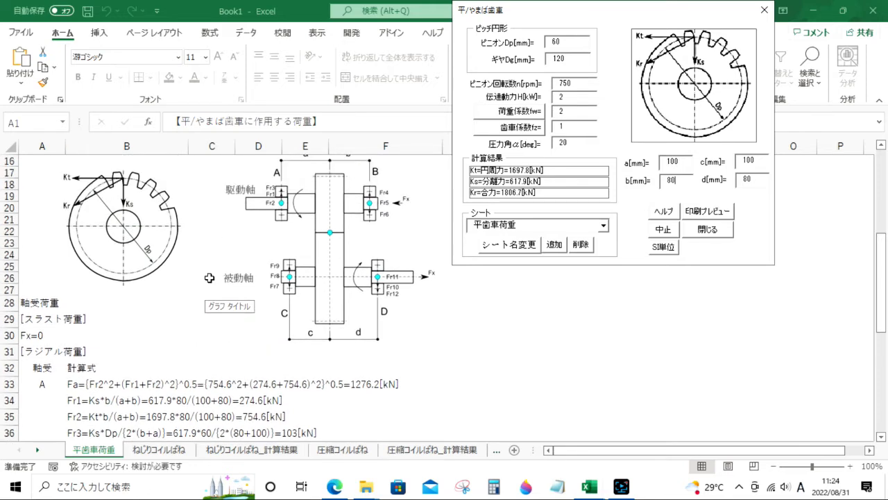
pyautogui.scroll(-2, 209, 278)
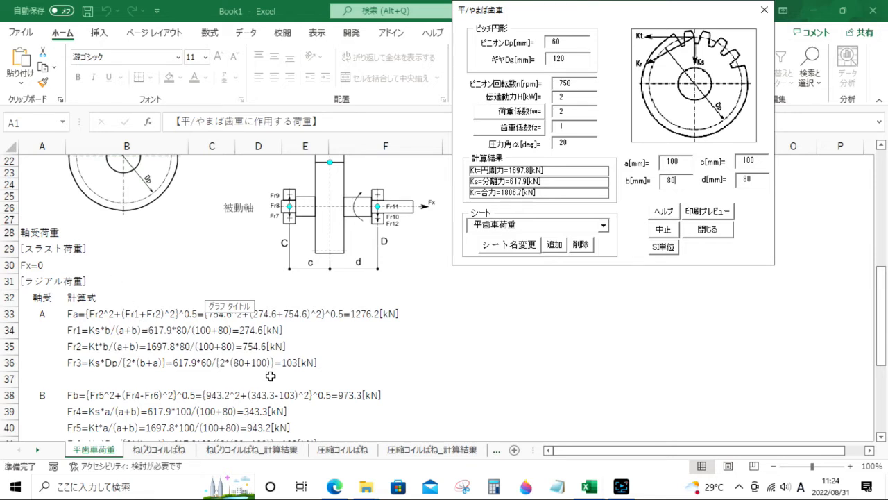
pyautogui.scroll(-4, 270, 376)
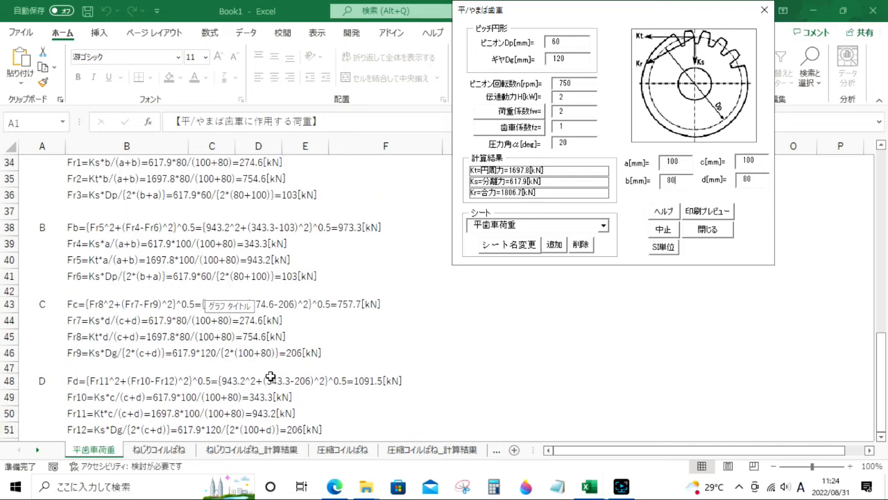
pyautogui.scroll(-2, 271, 375)
pyautogui.scroll(11, 271, 375)
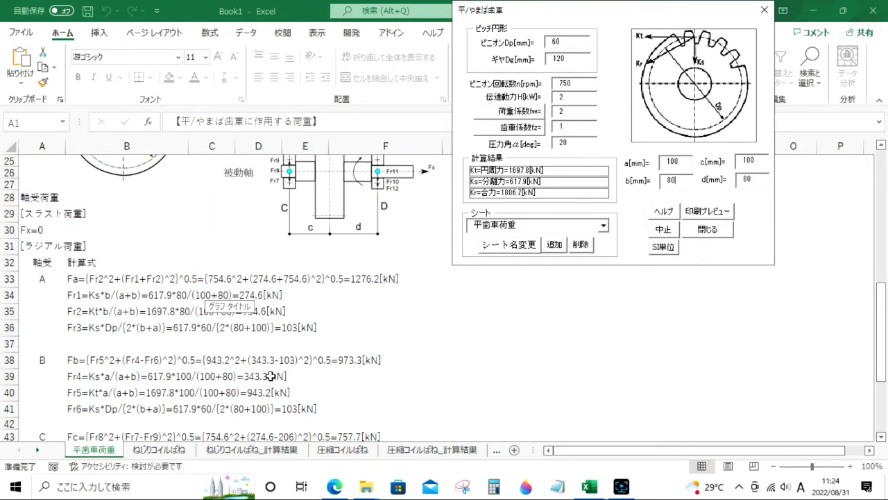
pyautogui.scroll(3, 273, 381)
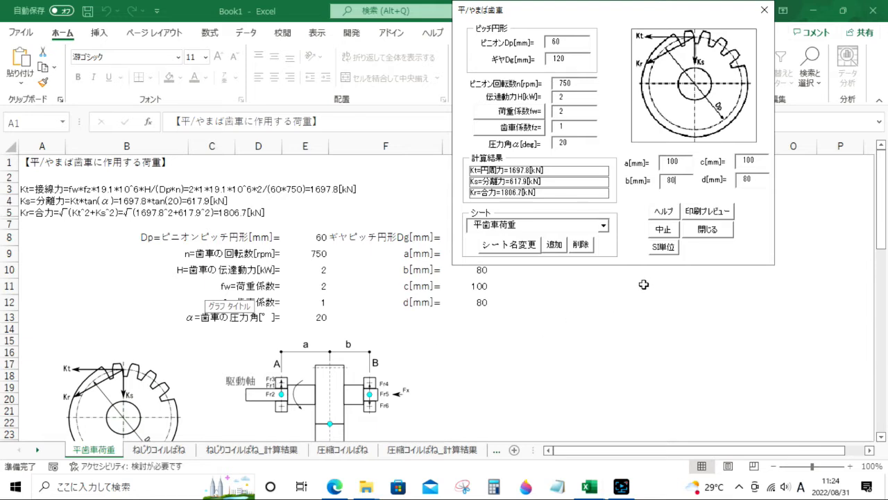
# - Close the spur gear load calculation and open the bearing life calculation (軸受寿命計算)
pyautogui.click(720, 236)
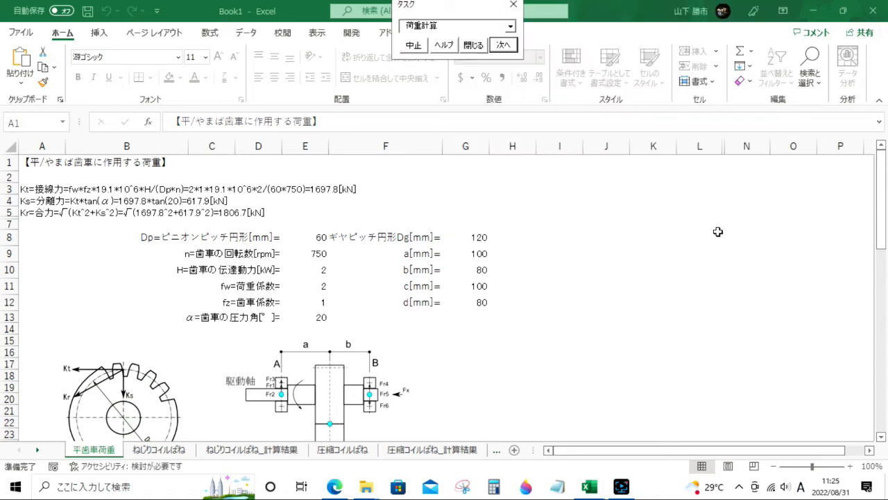
pyautogui.click(510, 25)
pyautogui.click(446, 47)
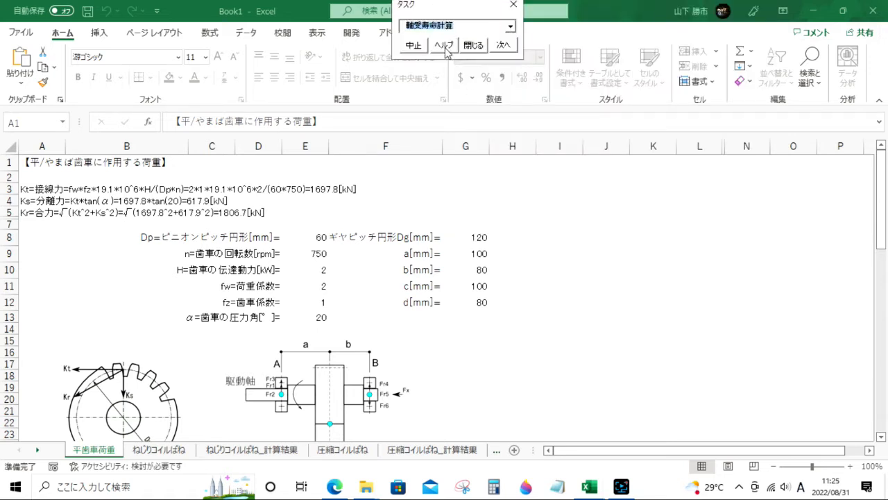
pyautogui.click(504, 46)
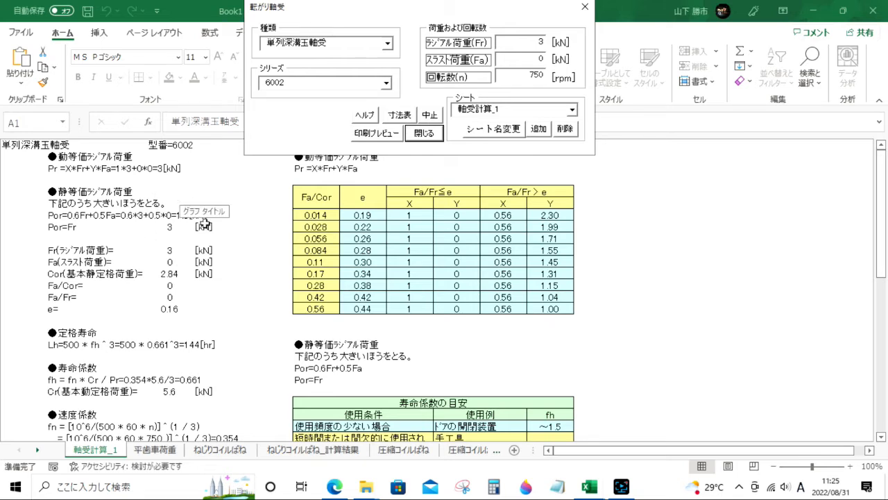
# - Try a radial load (Fr) of 5 kN for the single-row deep groove ball bearing 6002
pyautogui.doubleClick(497, 47)
pyautogui.write('5')
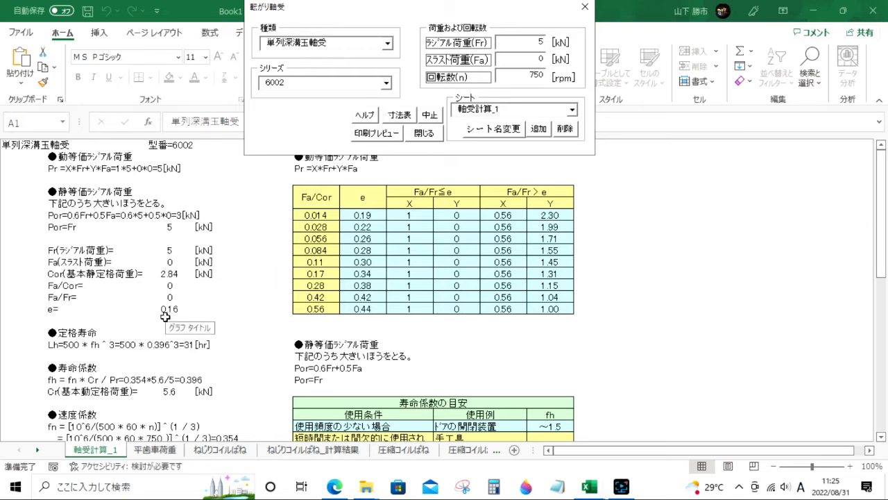
pyautogui.scroll(-1, 165, 316)
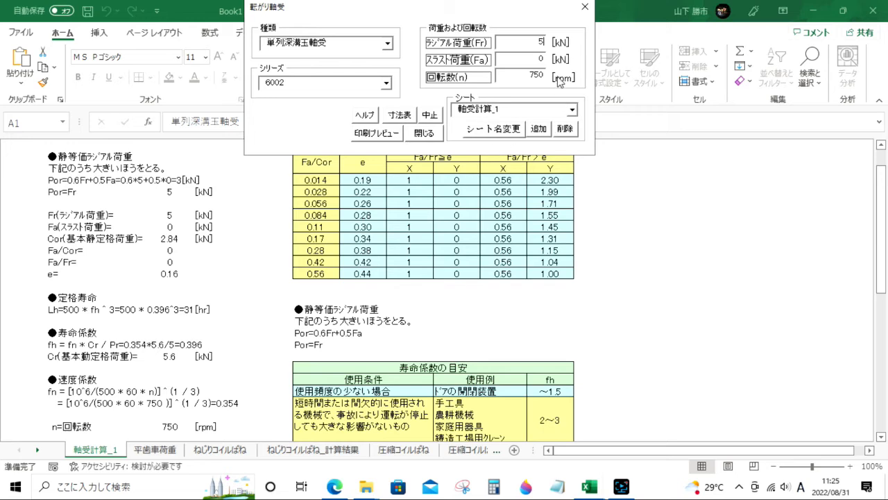
# - Set the 6002 bearing's radial load (Fr) to 3 kN and review its rated life, life factor, speed factor and safety factor
pyautogui.doubleClick(508, 47)
pyautogui.write('3')
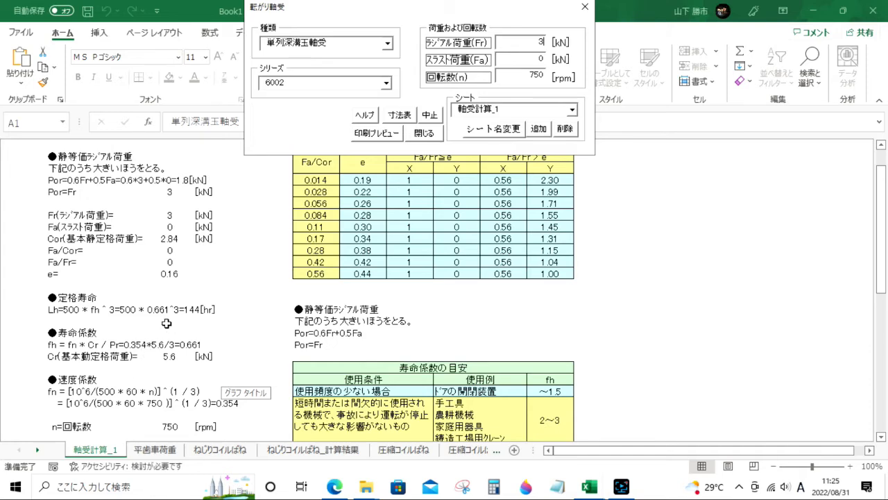
pyautogui.scroll(-3, 166, 323)
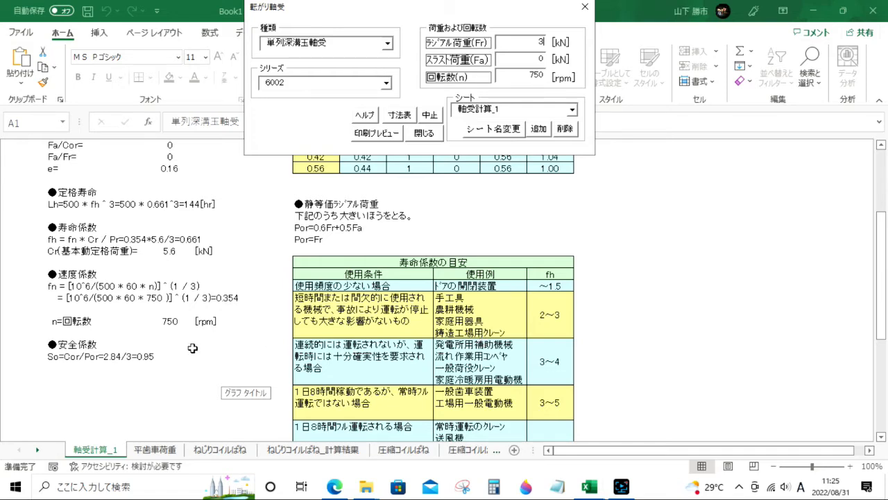
pyautogui.scroll(-1, 192, 348)
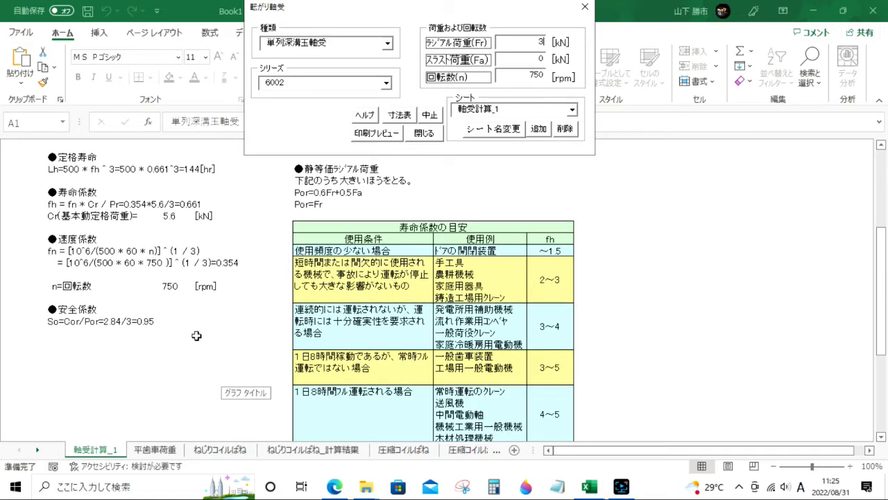
pyautogui.scroll(3, 197, 336)
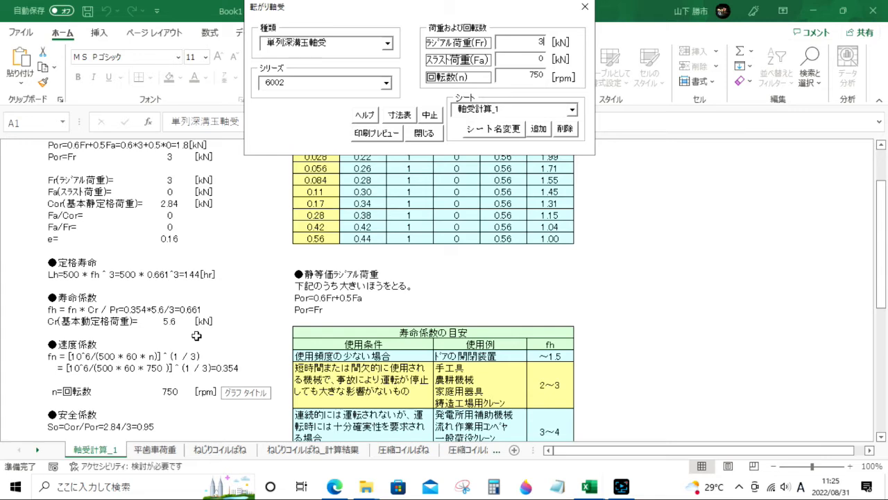
pyautogui.scroll(1, 196, 336)
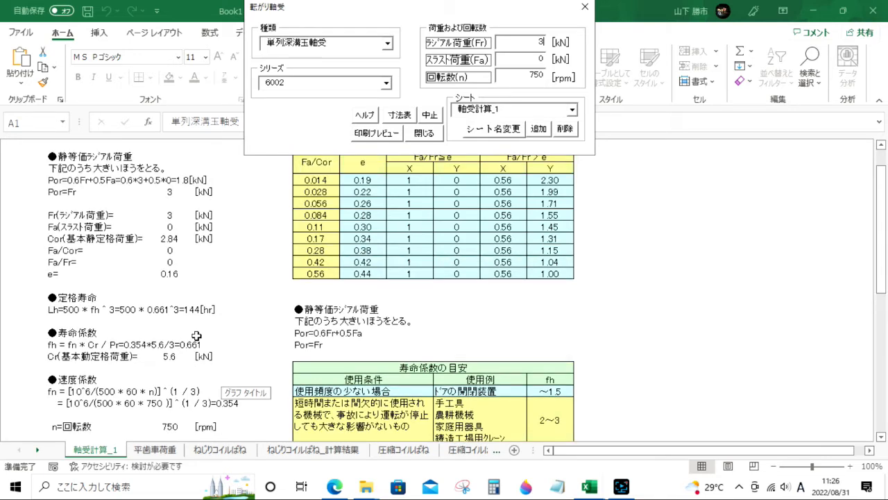
# - Examine the 6002 bearing's equivalent load, rated life and safety factor formulas and the life factor guideline table (寿命係数の目安)
pyautogui.scroll(1, 196, 336)
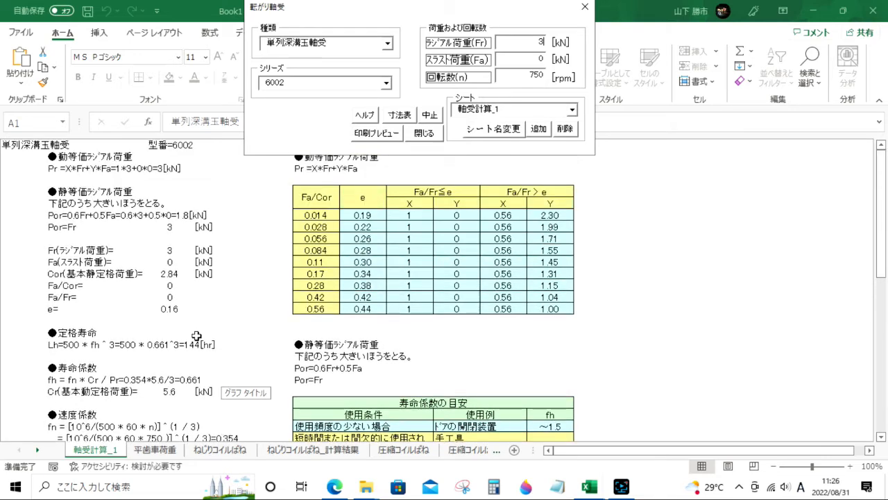
pyautogui.scroll(-1, 197, 336)
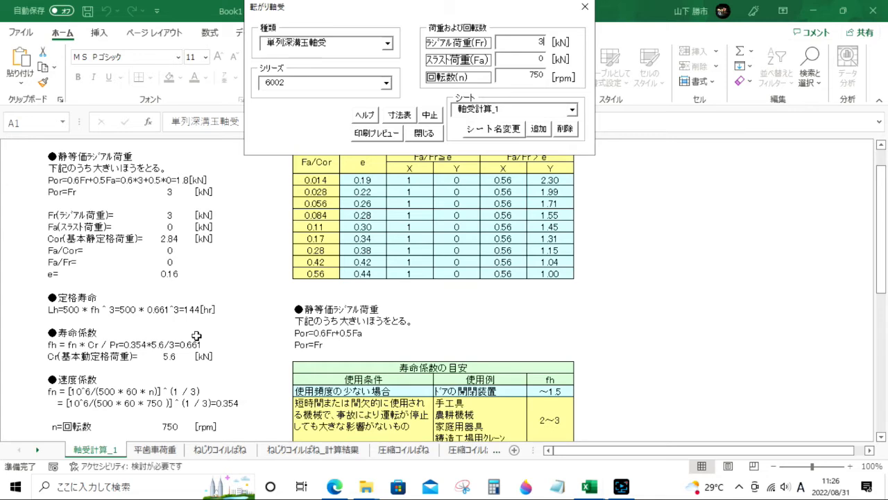
pyautogui.scroll(-2, 197, 335)
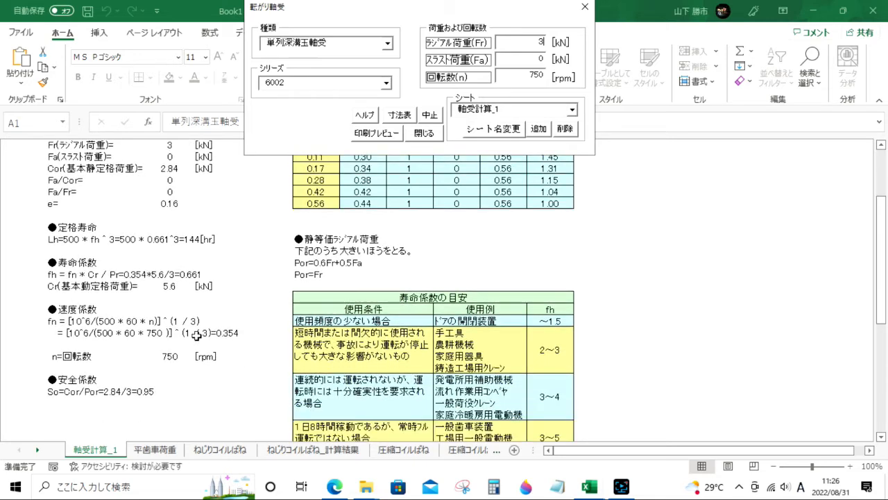
pyautogui.scroll(-1, 196, 336)
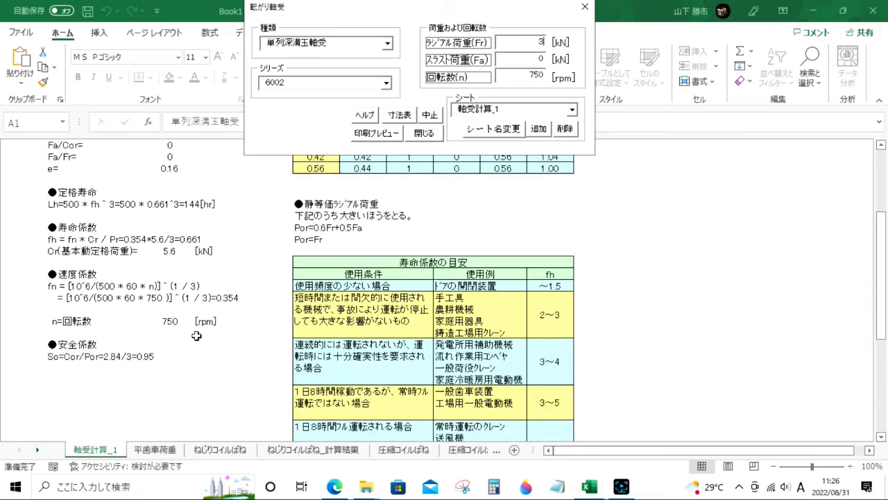
pyautogui.scroll(-2, 209, 330)
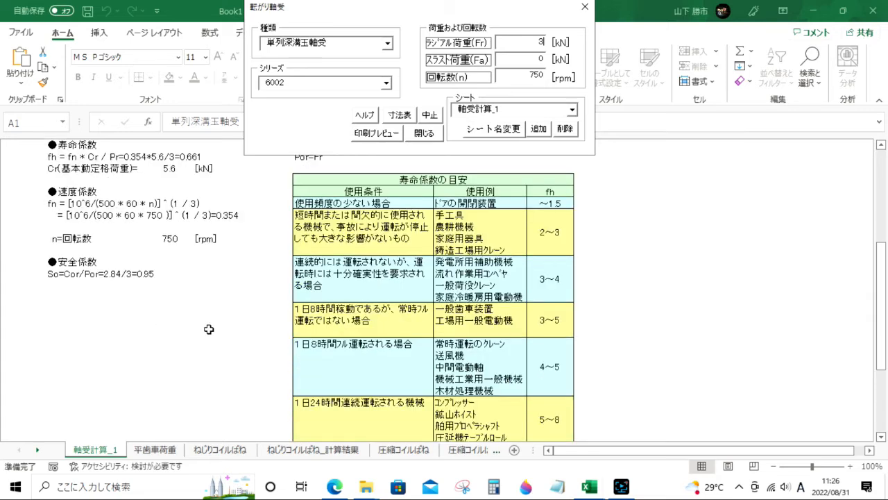
pyautogui.scroll(-1, 209, 329)
pyautogui.scroll(-1, 209, 329)
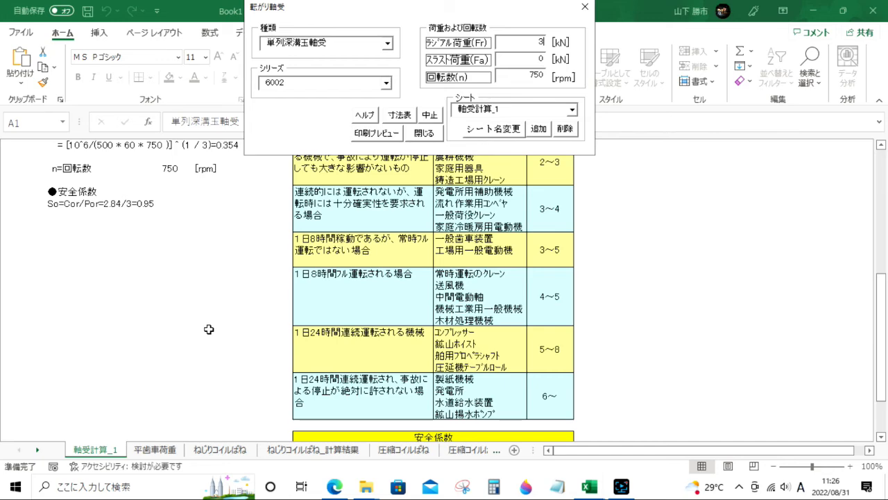
pyautogui.scroll(5, 209, 331)
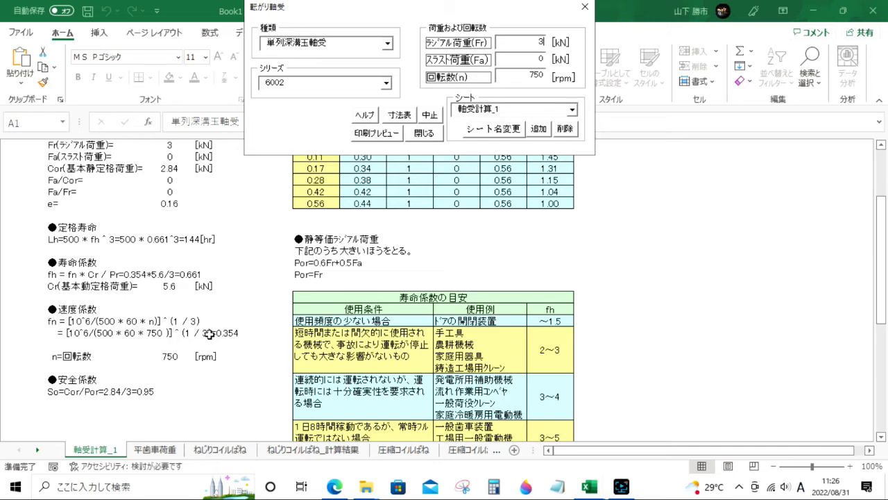
pyautogui.scroll(3, 209, 334)
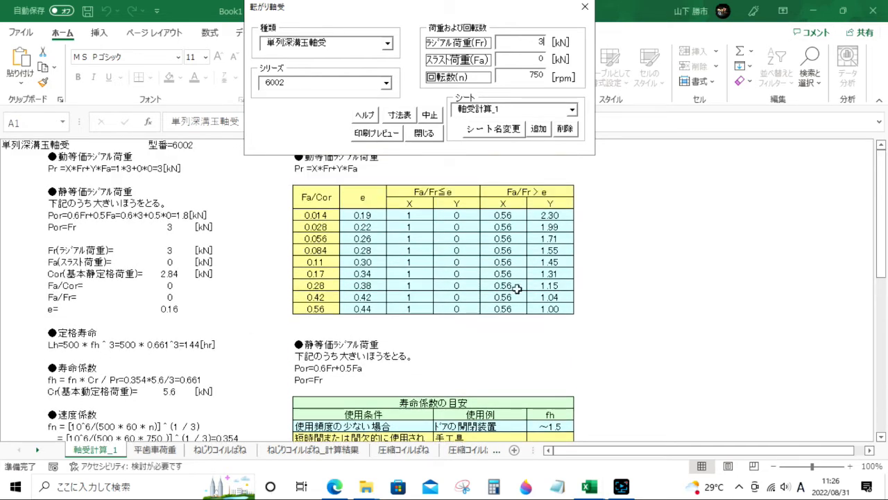
# - Switch the bearing type to 単列アンギュラ玉軸受 and review the 7212 bearing's rated life, life, speed and safety factors
pyautogui.click(388, 44)
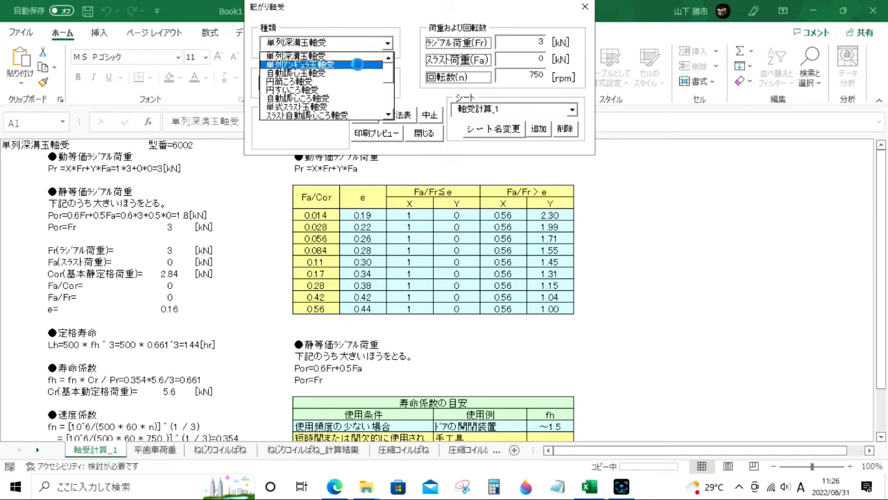
pyautogui.click(361, 64)
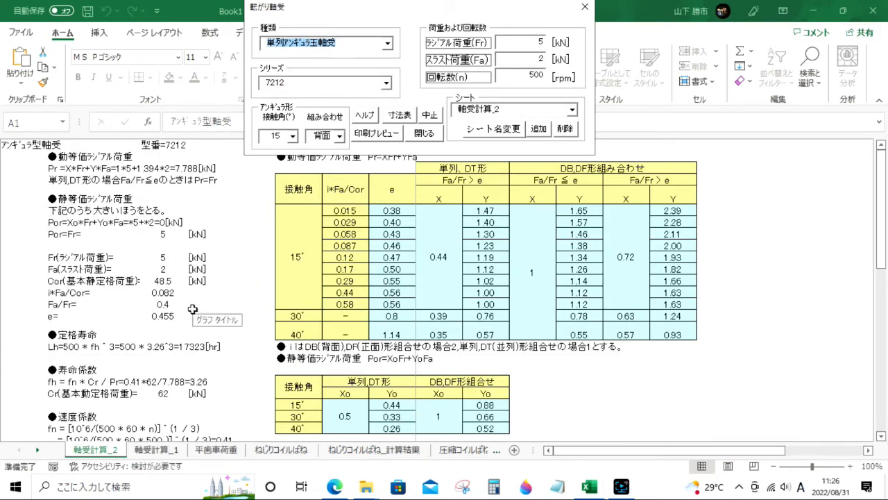
pyautogui.scroll(-3, 193, 308)
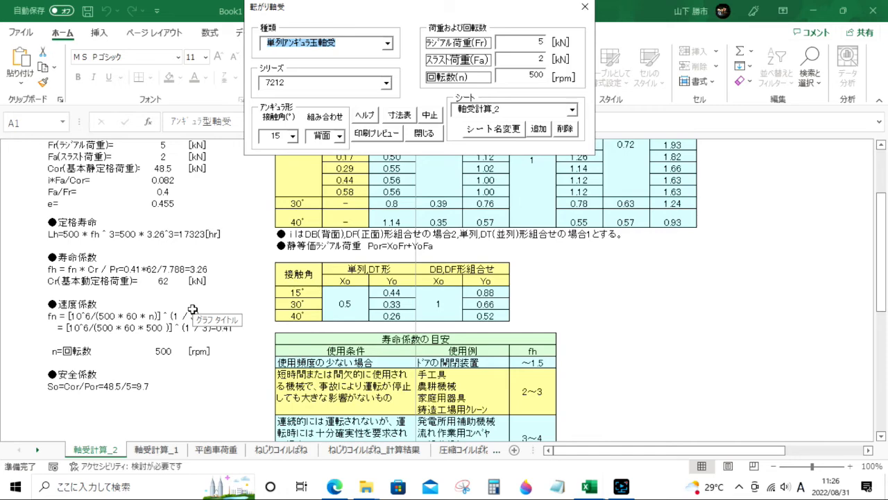
pyautogui.scroll(-3, 193, 309)
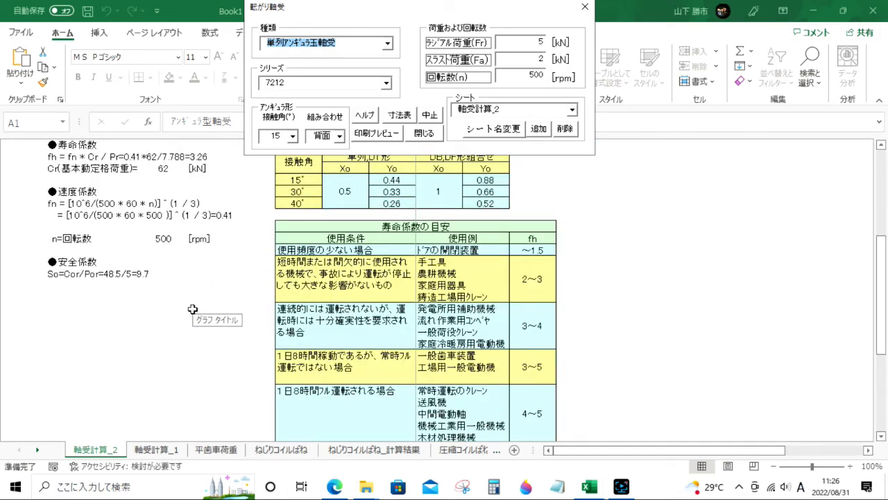
pyautogui.scroll(1, 193, 309)
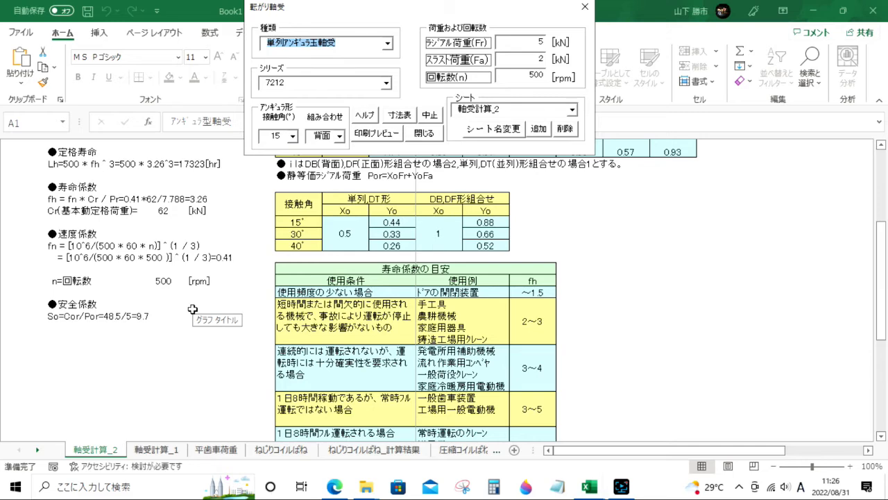
pyautogui.scroll(1, 193, 309)
pyautogui.scroll(3, 193, 309)
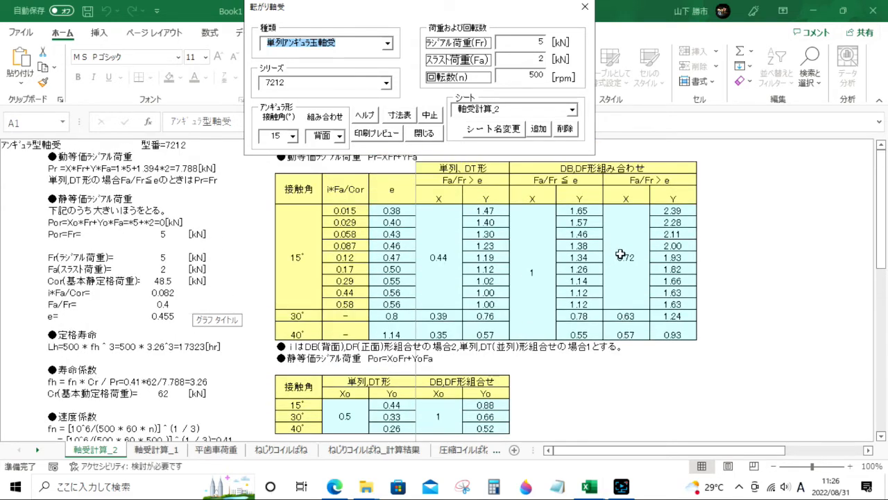
# - Close the bearing life calculation and the rolling bearing selection tool, and minimize the VBA editor
pyautogui.click(435, 135)
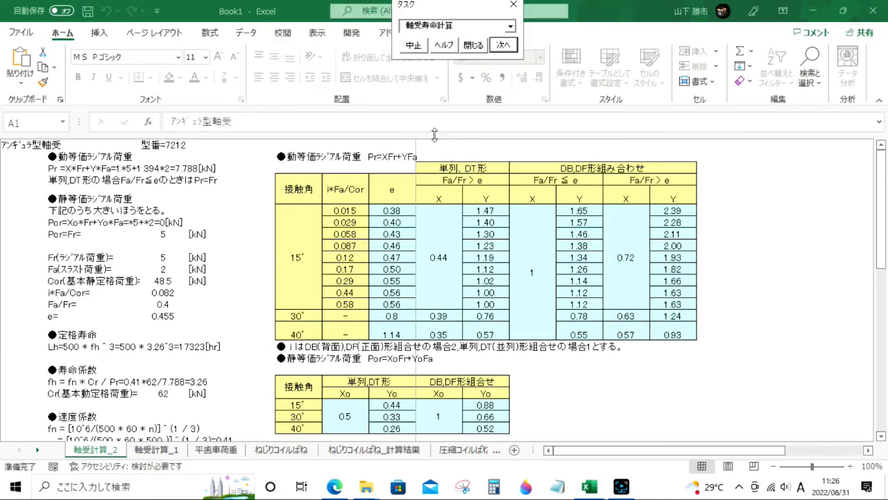
pyautogui.click(492, 45)
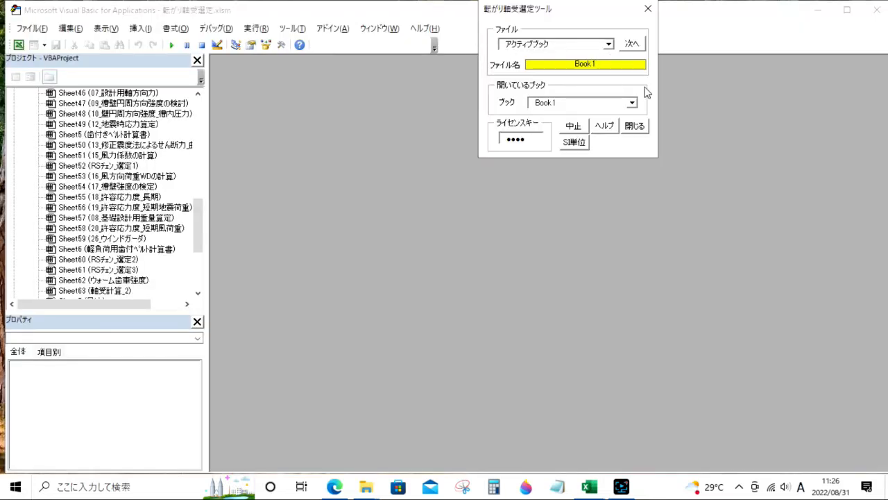
pyautogui.click(635, 127)
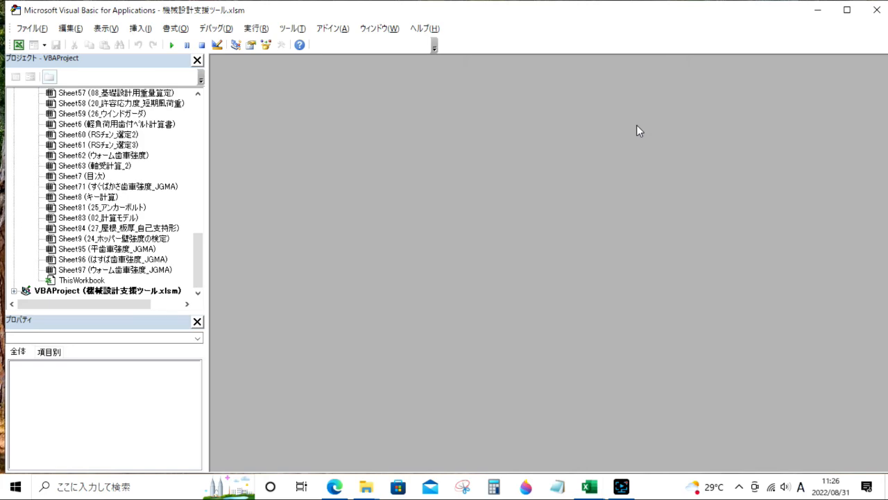
pyautogui.click(817, 11)
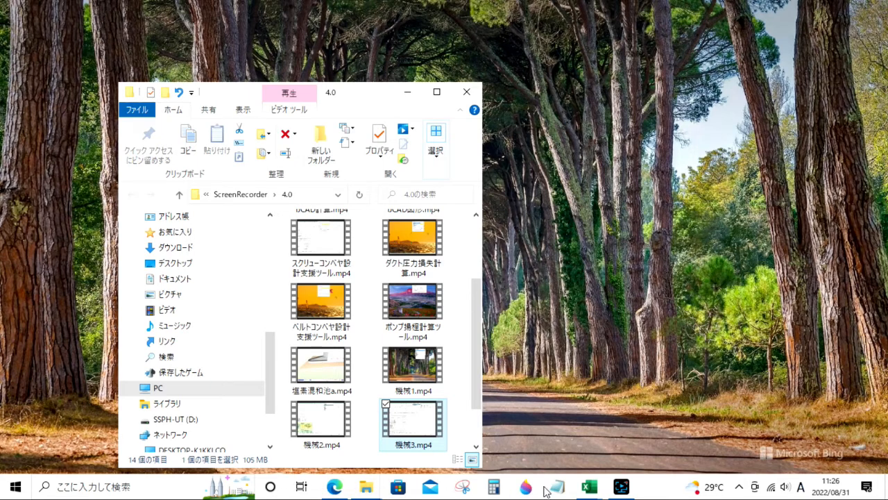
# - Restart the machine design support tool (機械設計支援ツール) from its workbook and open the mass calculation (質量計算) on Book1
pyautogui.moveTo(595, 490)
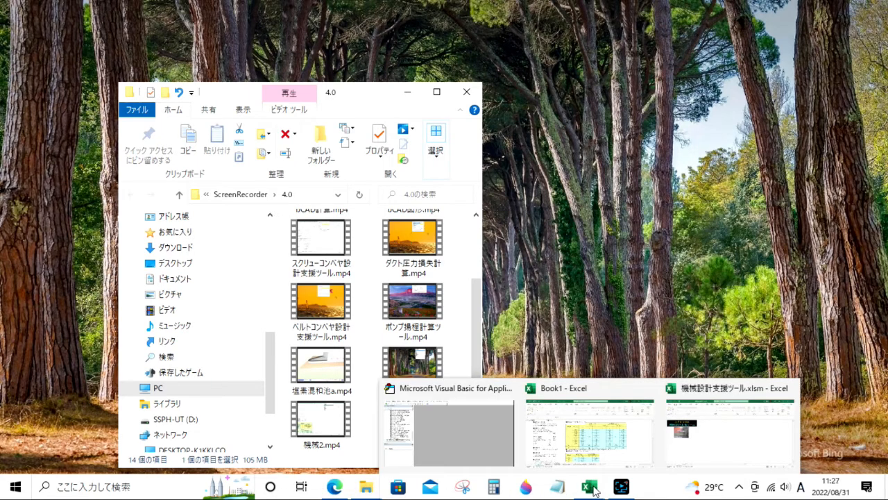
pyautogui.click(749, 450)
pyautogui.click(133, 289)
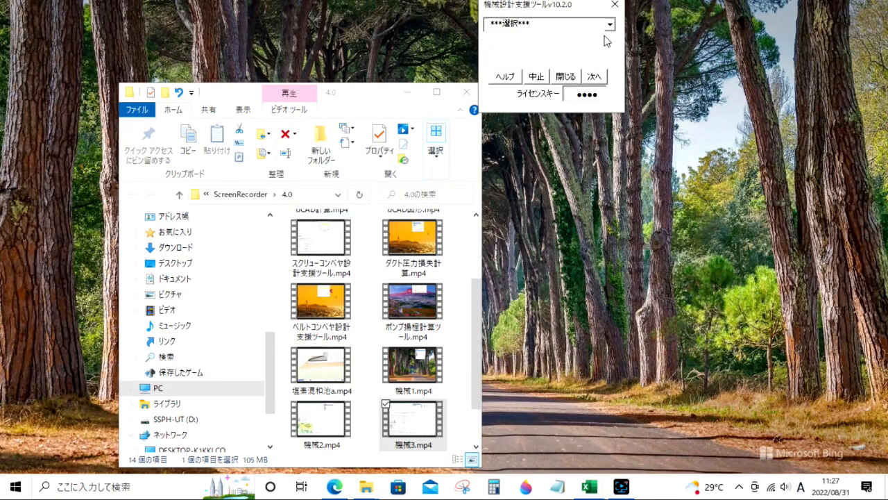
pyautogui.click(611, 25)
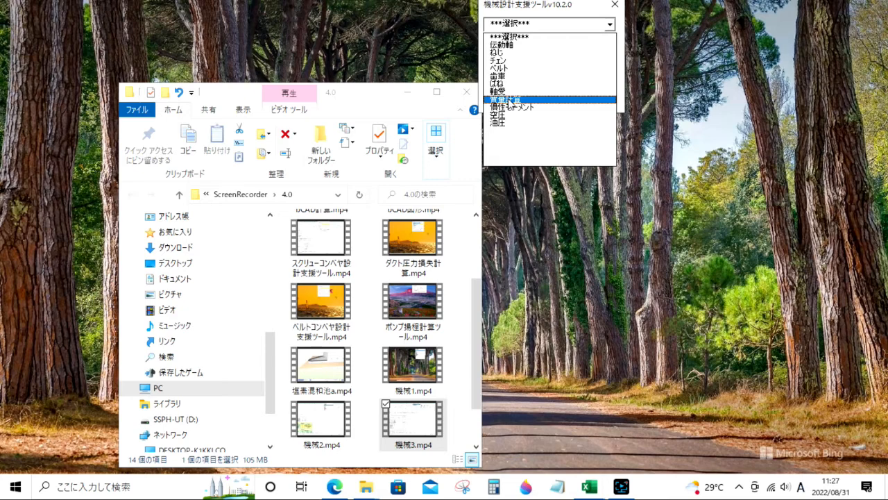
pyautogui.click(509, 100)
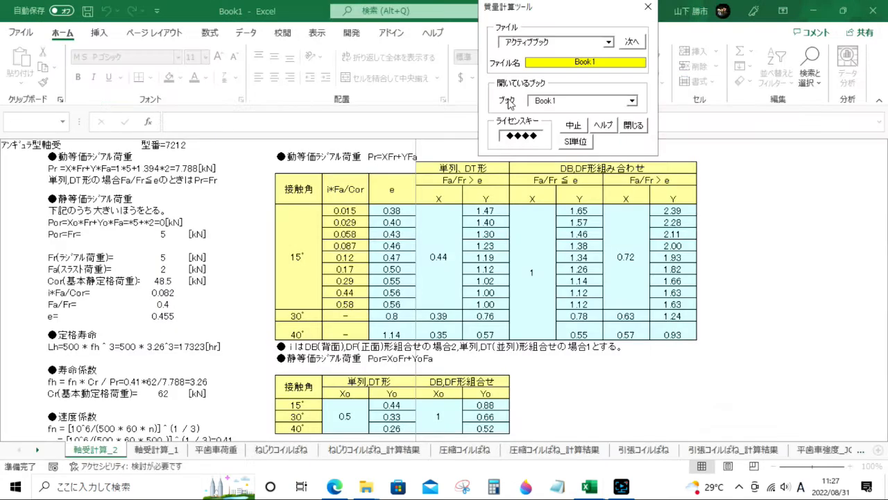
pyautogui.click(640, 44)
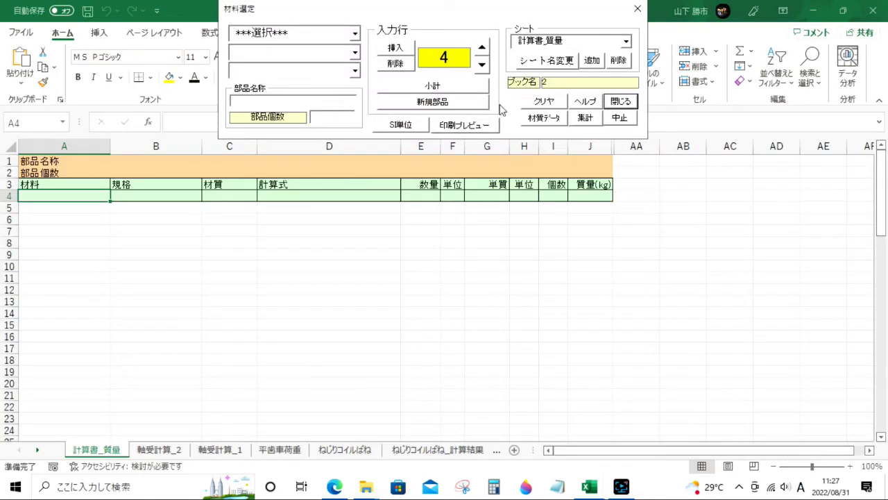
# - Choose 型鋼 (等辺山型鋼) as the material and enter the part name buhin with a part count of 1
pyautogui.click(355, 33)
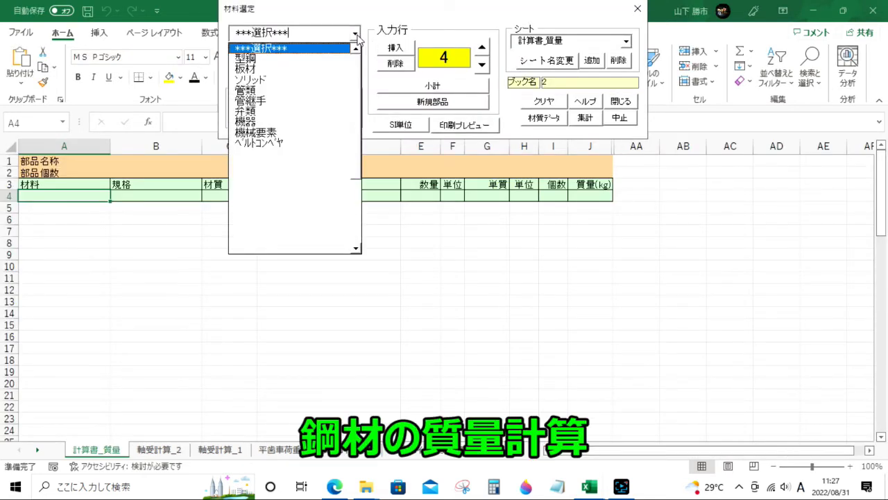
pyautogui.click(316, 59)
pyautogui.click(317, 62)
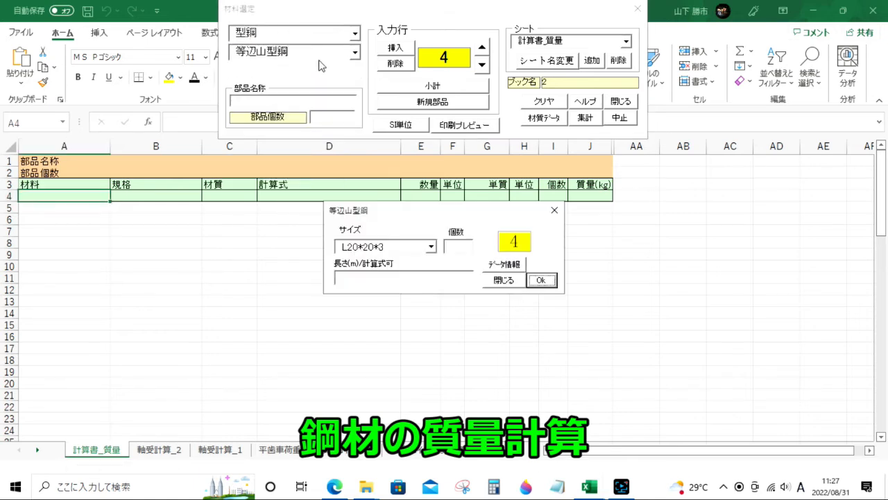
pyautogui.click(324, 102)
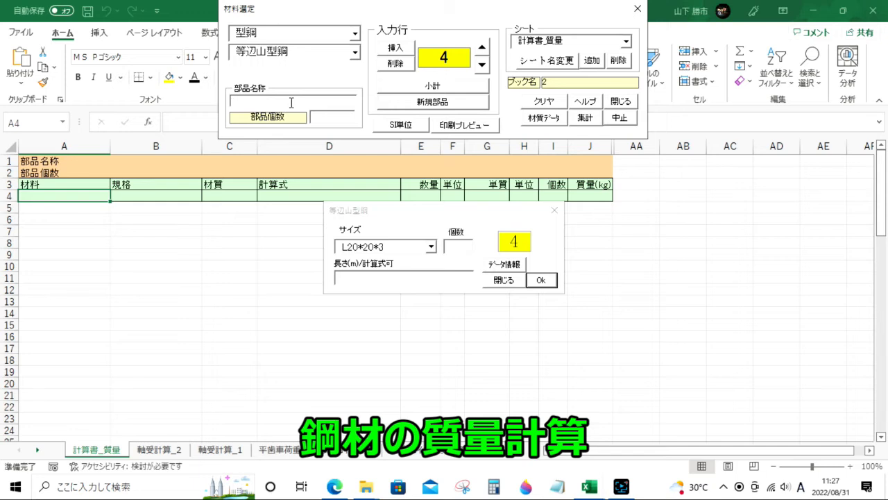
pyautogui.write('buhin')
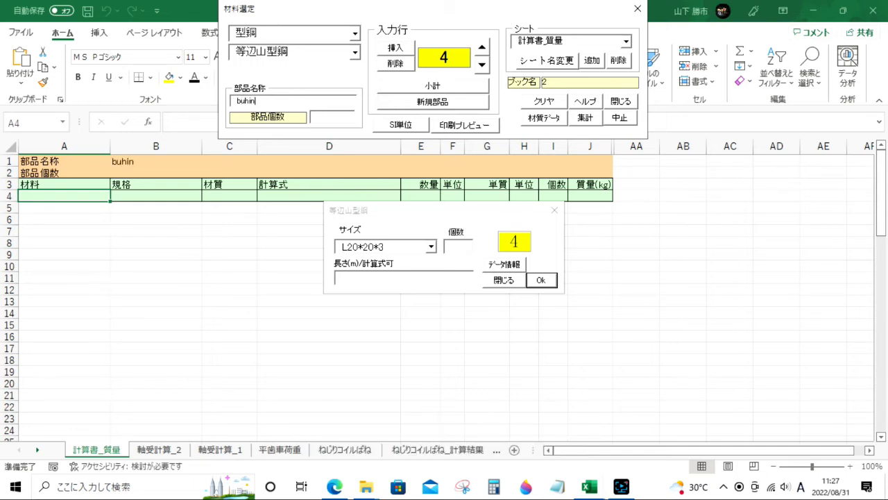
pyautogui.click(325, 121)
pyautogui.write('1')
# - Add the equal angle steel to row 4 with size L40*40*5, quantity 1 and length formula 1+2
pyautogui.click(453, 249)
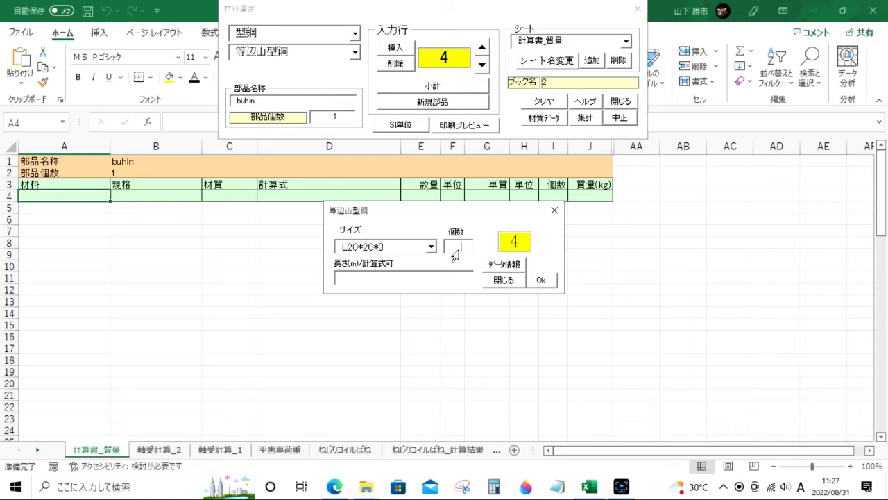
pyautogui.write('1')
pyautogui.click(431, 246)
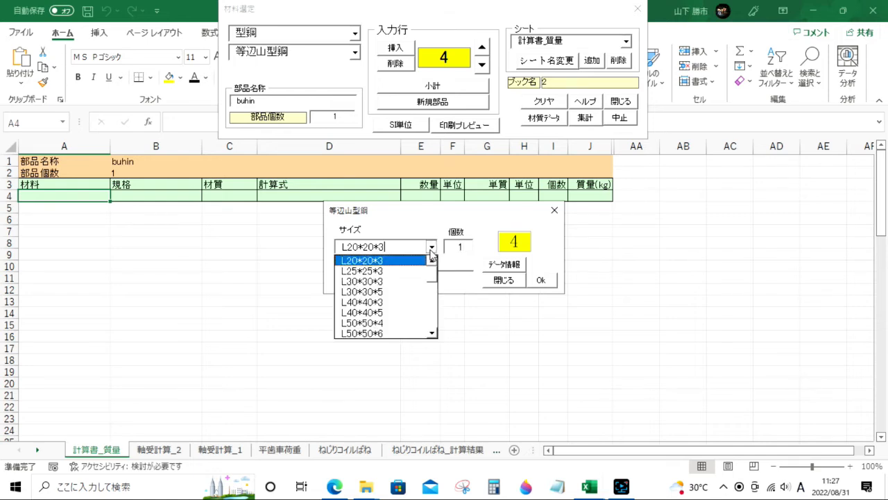
pyautogui.click(396, 313)
pyautogui.click(403, 278)
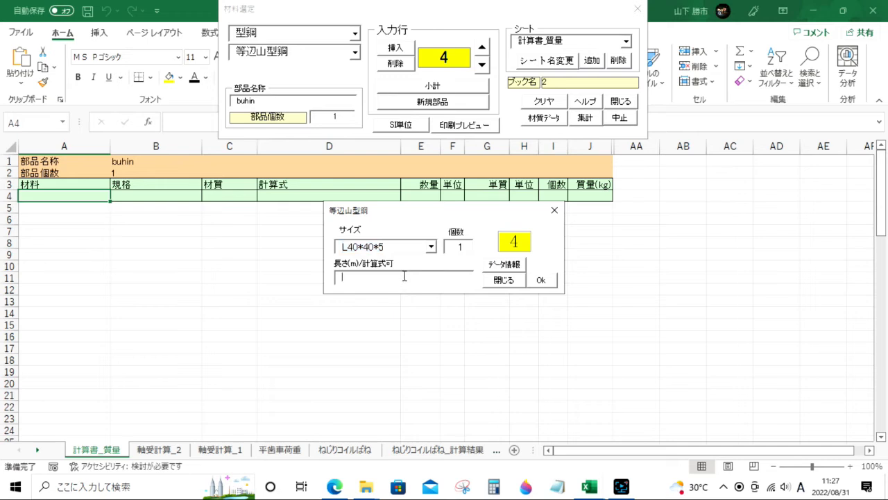
pyautogui.write('1+2')
pyautogui.click(543, 279)
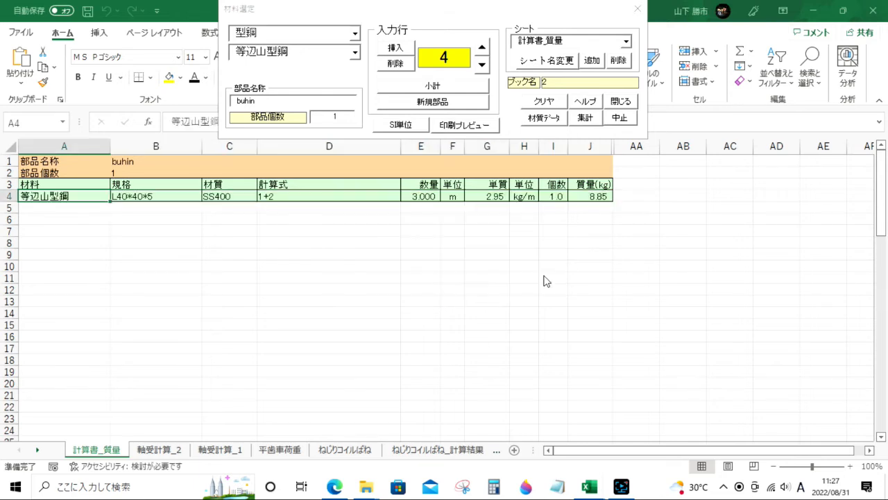
# - Advance to input row 5 and choose a triangular (三角形) steel plate (板材, 鋼板) as its material
pyautogui.click(481, 65)
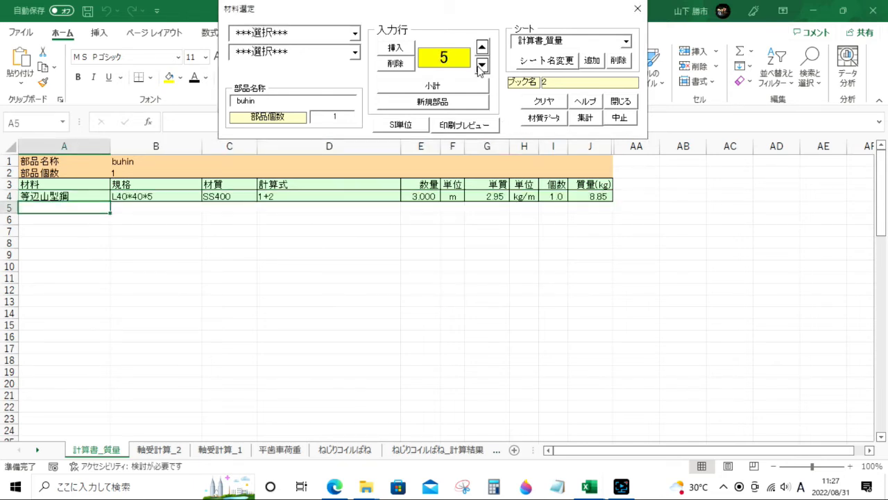
pyautogui.click(355, 35)
pyautogui.click(256, 69)
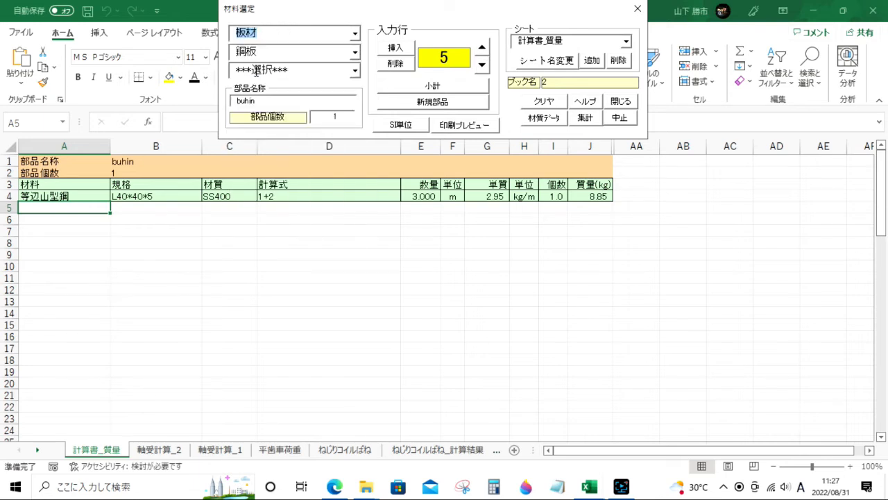
pyautogui.click(355, 70)
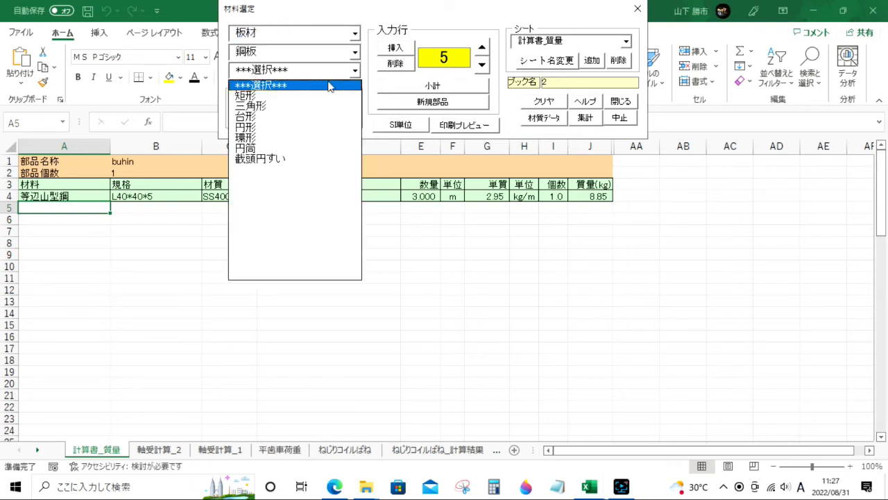
pyautogui.click(289, 107)
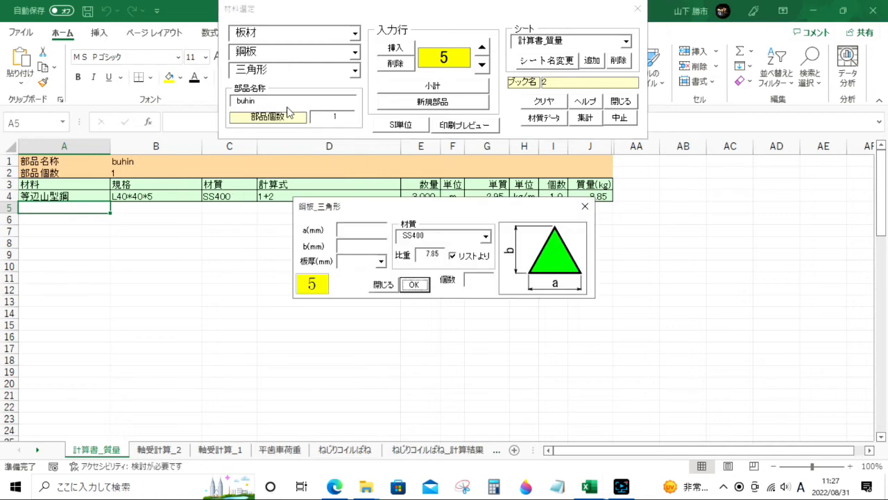
# - Add the triangular steel plate to row 5 with a 100 mm, b 100 mm, thickness 6 mm and quantity 1
pyautogui.click(353, 233)
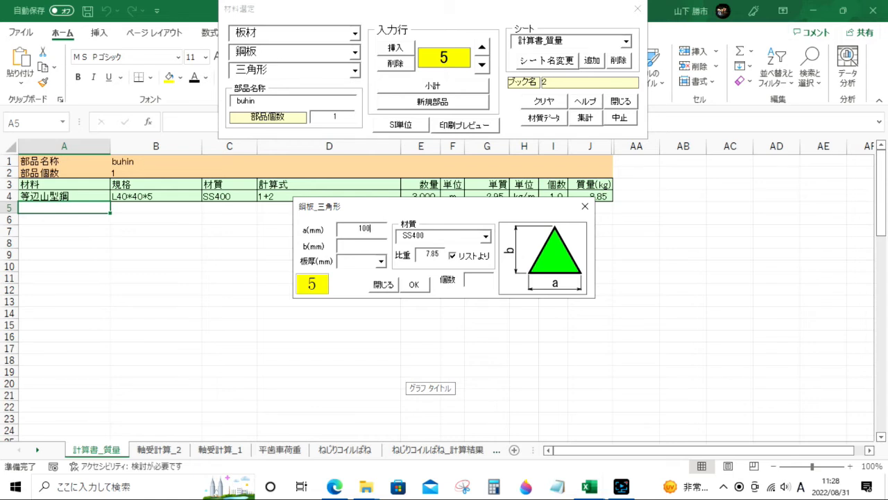
pyautogui.click(340, 247)
pyautogui.write('100')
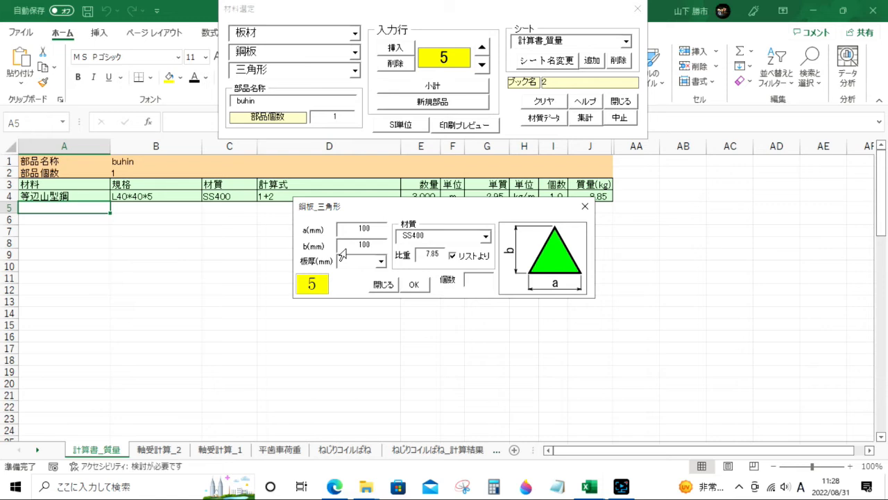
pyautogui.click(381, 262)
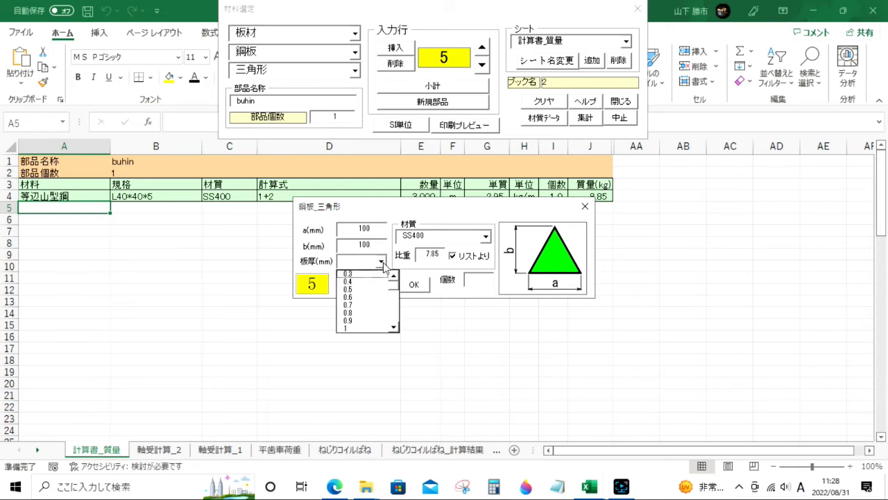
pyautogui.click(396, 307)
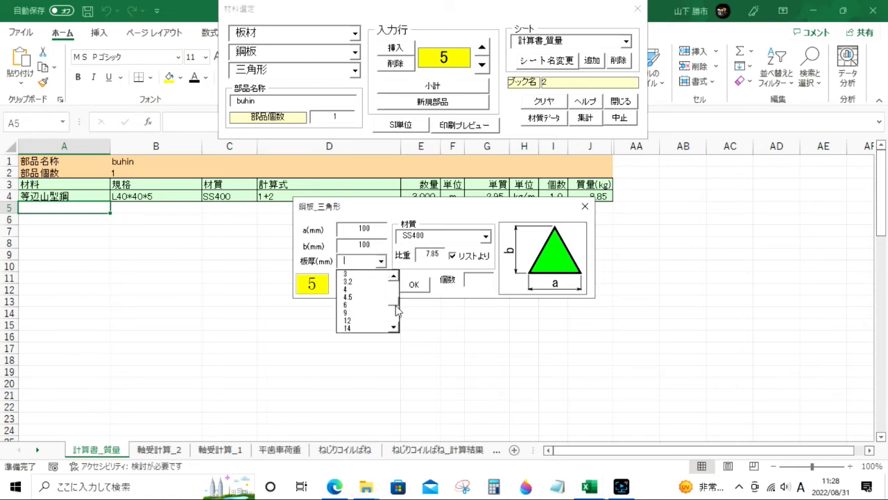
pyautogui.click(372, 304)
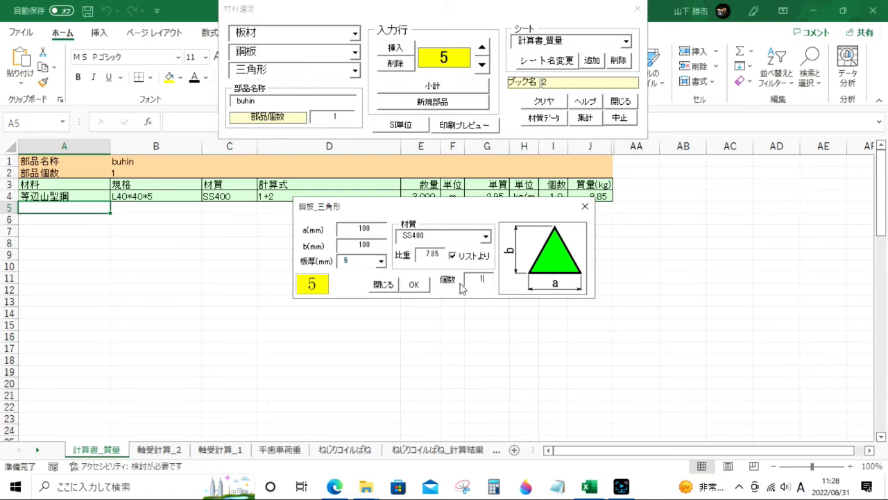
pyautogui.click(414, 284)
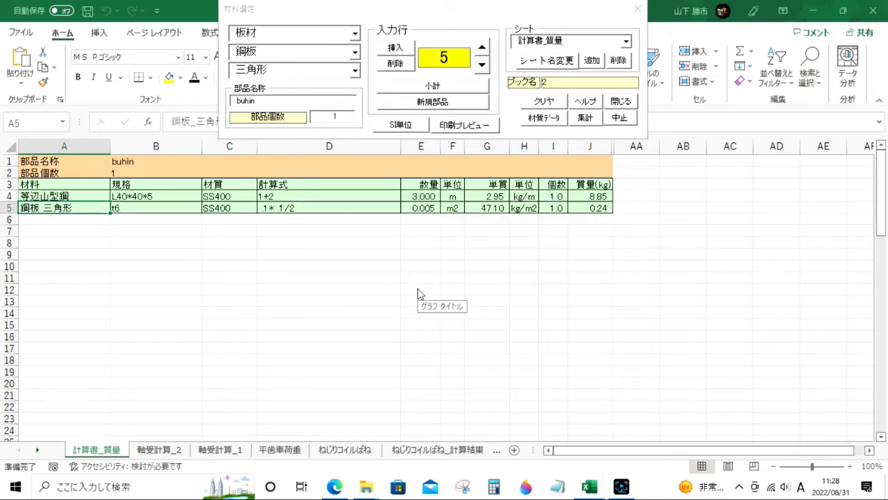
# - Add a pressure piping steel pipe (圧力配管用鋼管) to row 6 with size 65A, sch40, length formula 2+5 and quantity 1
pyautogui.click(482, 66)
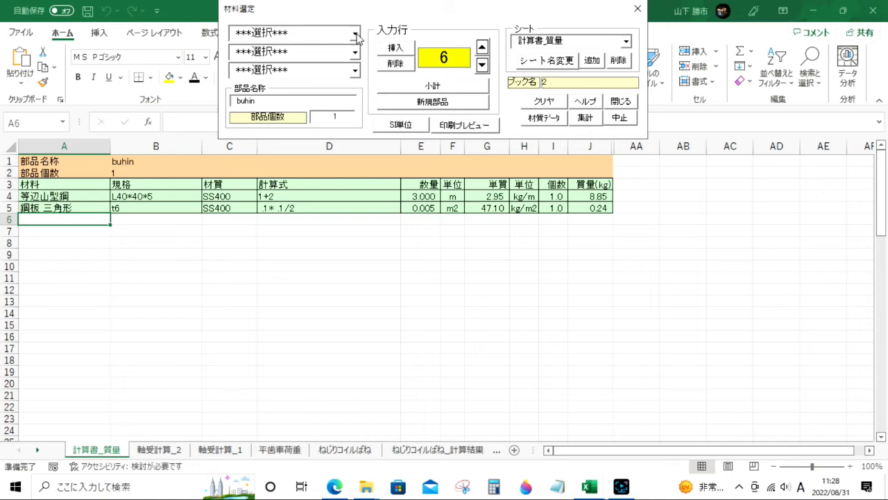
pyautogui.click(355, 34)
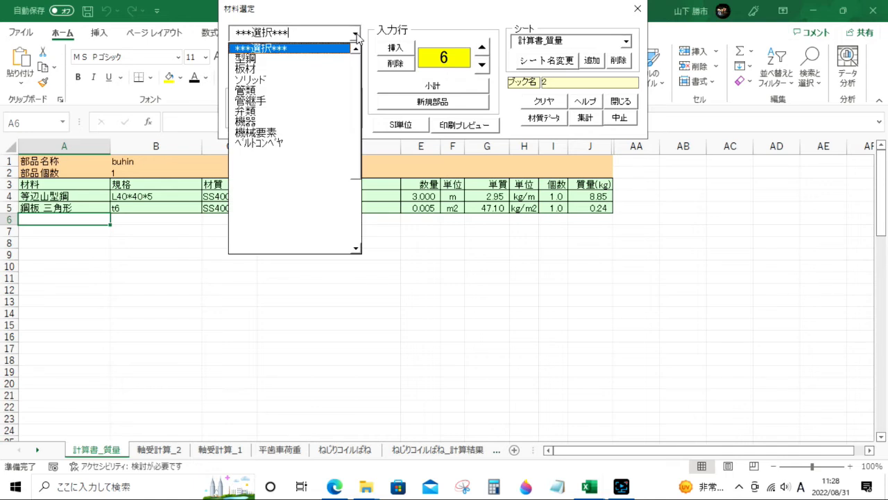
pyautogui.click(271, 95)
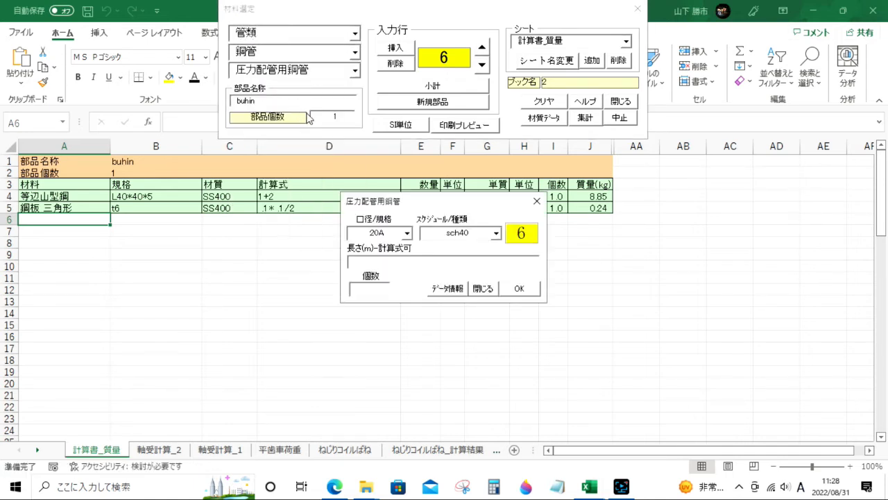
pyautogui.click(408, 236)
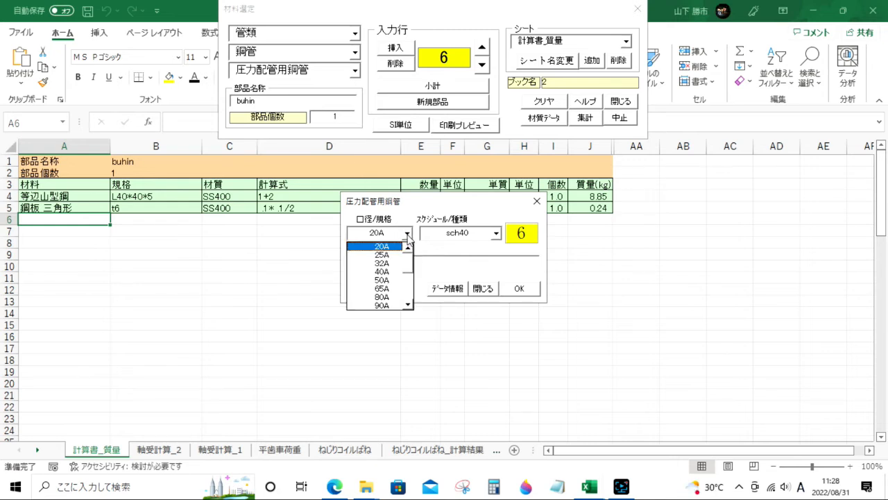
pyautogui.click(383, 288)
pyautogui.click(390, 263)
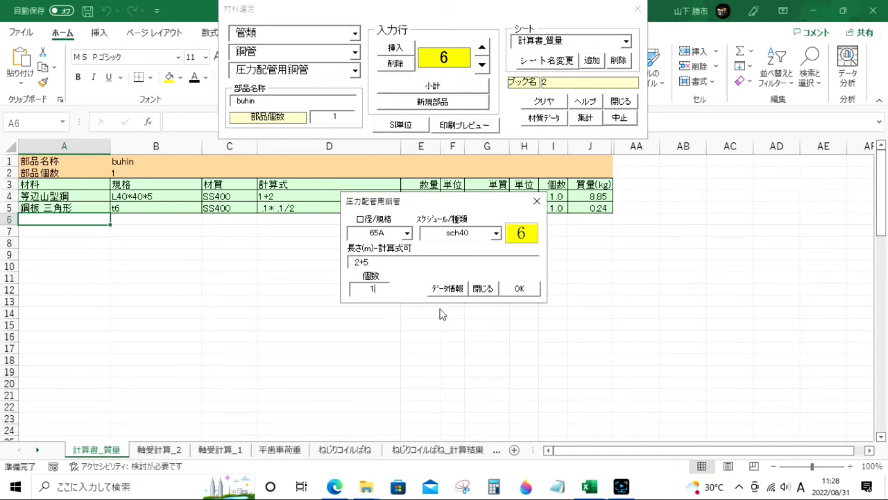
pyautogui.click(517, 289)
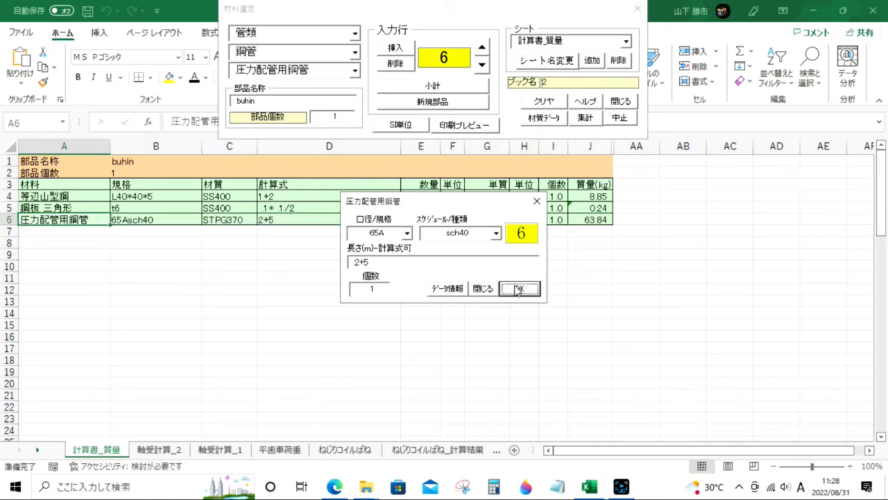
# - Insert a subtotal (小計) in row 7 and start a new part named buhin2 with a part count of 1
pyautogui.click(483, 65)
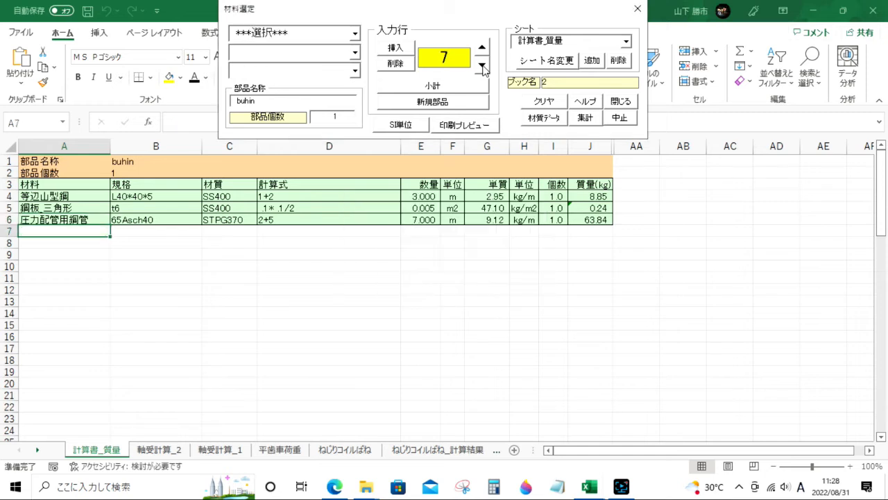
pyautogui.click(434, 86)
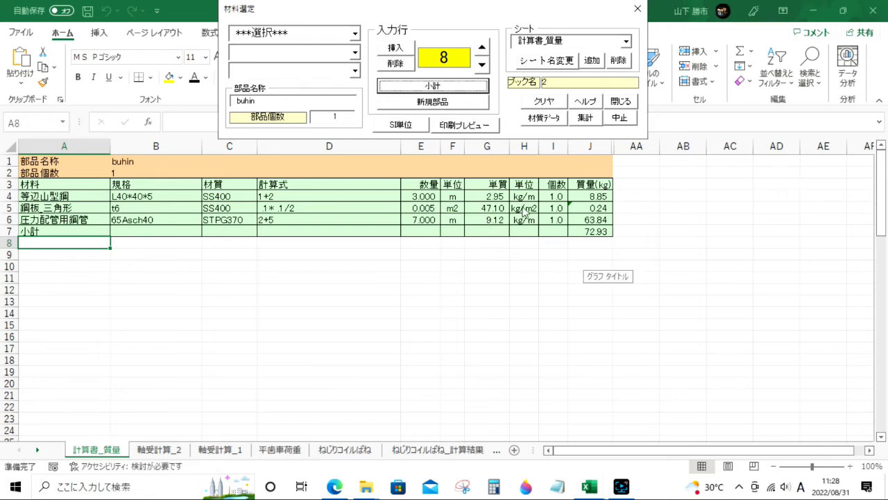
pyautogui.click(435, 103)
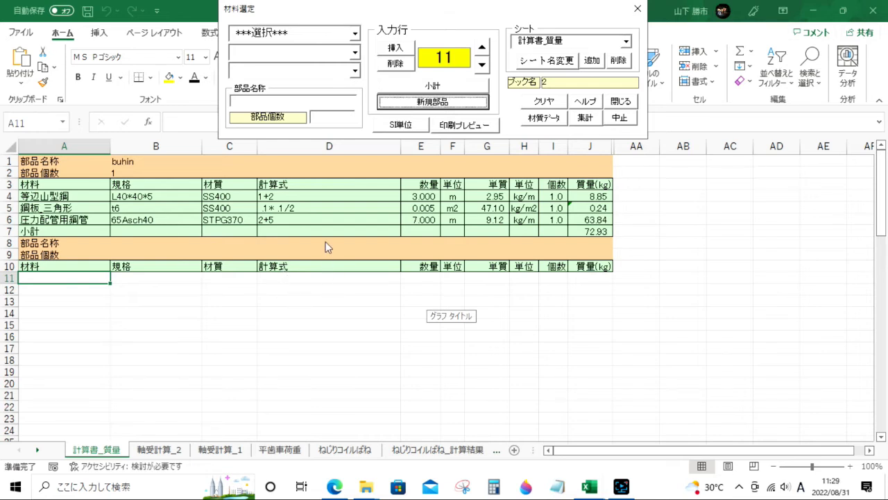
pyautogui.click(304, 102)
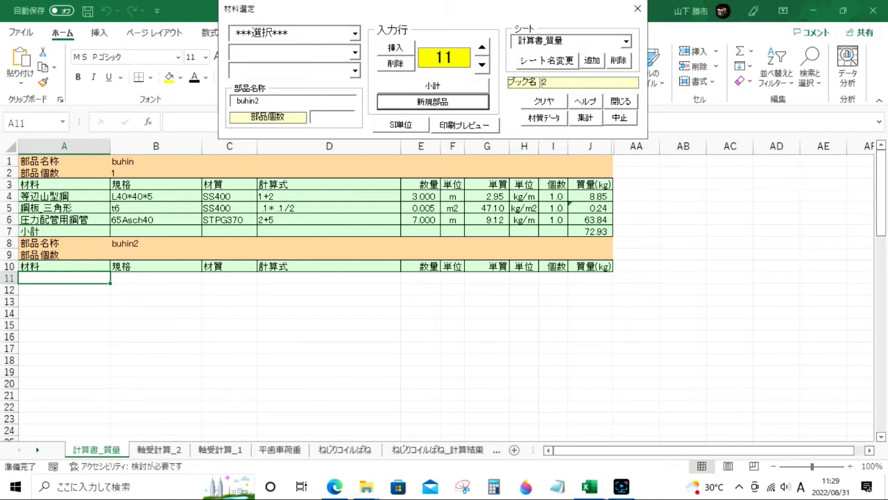
pyautogui.click(329, 118)
pyautogui.write('1')
# - Add a flanged gate valve (弁類, フランジ型仕切弁) to row 11 with size 100A, standard JIS5K 外ネジ and quantity 1
pyautogui.click(355, 33)
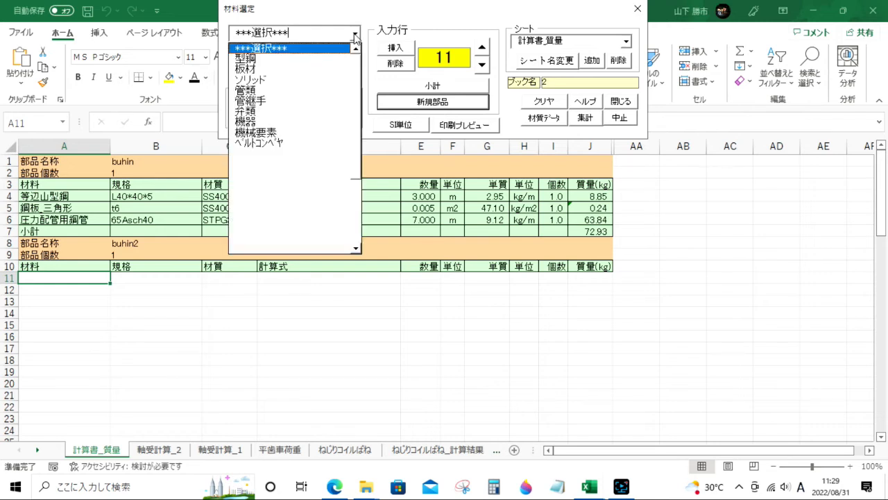
pyautogui.click(290, 113)
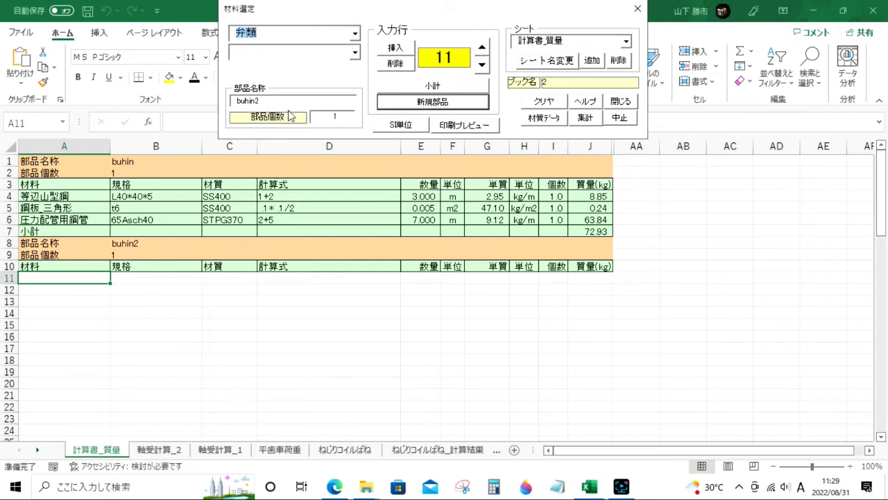
pyautogui.click(355, 53)
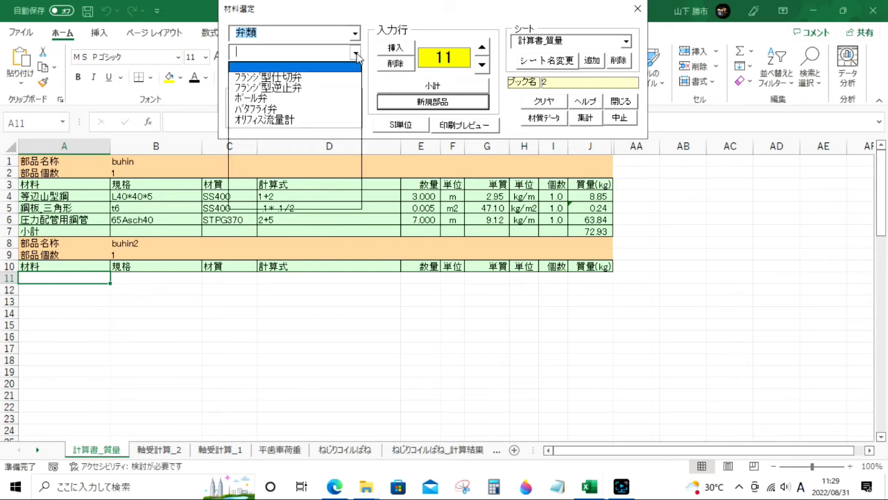
pyautogui.click(334, 81)
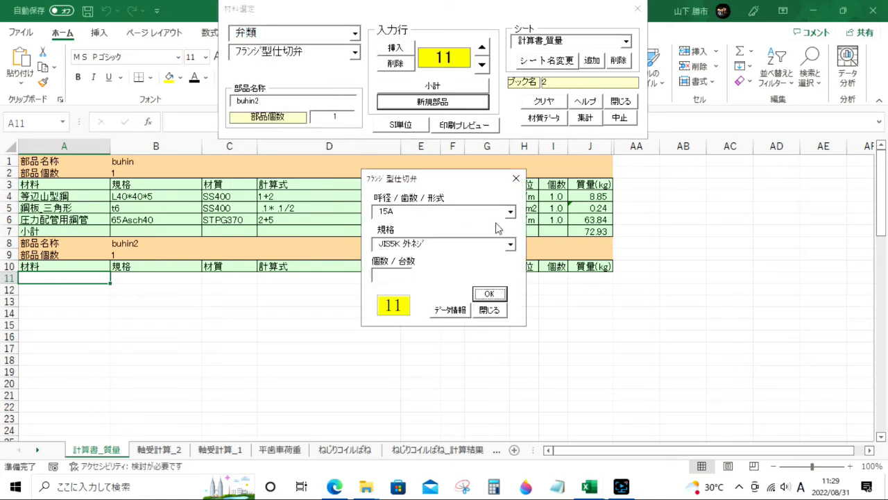
pyautogui.click(511, 211)
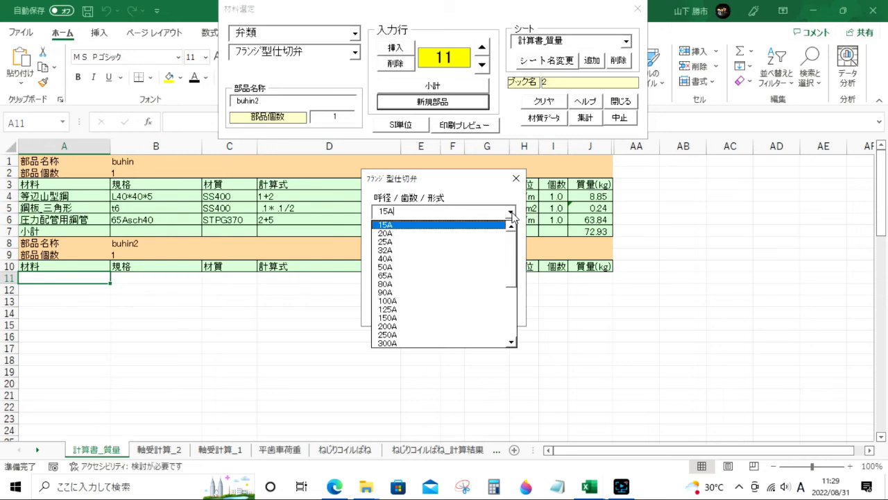
pyautogui.click(423, 301)
pyautogui.click(393, 277)
pyautogui.write('1')
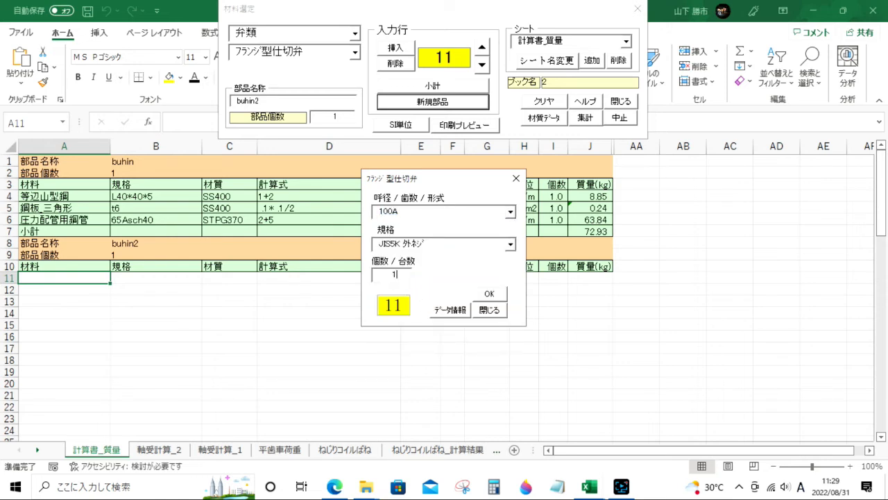
pyautogui.click(489, 294)
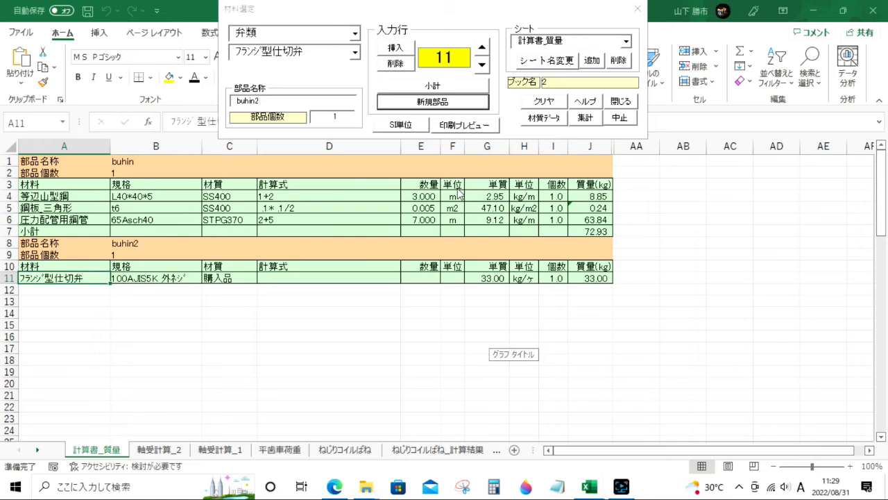
# - Insert a subtotal for buhin2 in row 12 and close the mass calculation tool
pyautogui.click(483, 66)
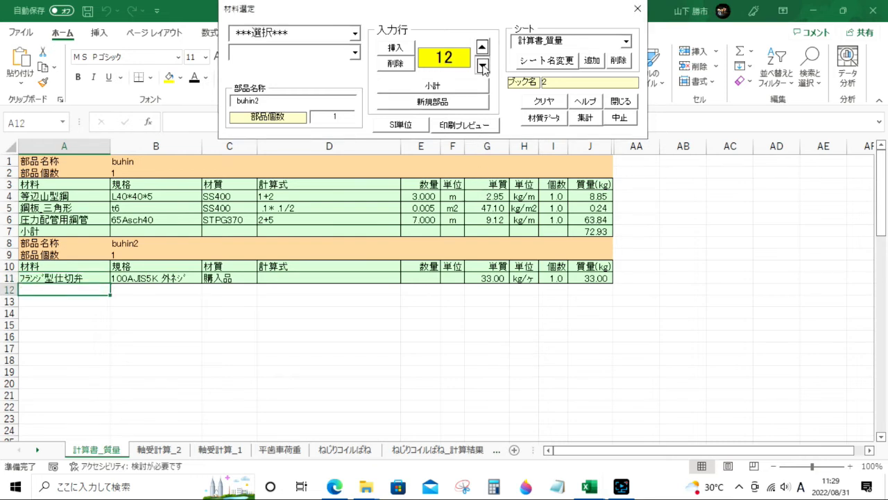
pyautogui.click(438, 87)
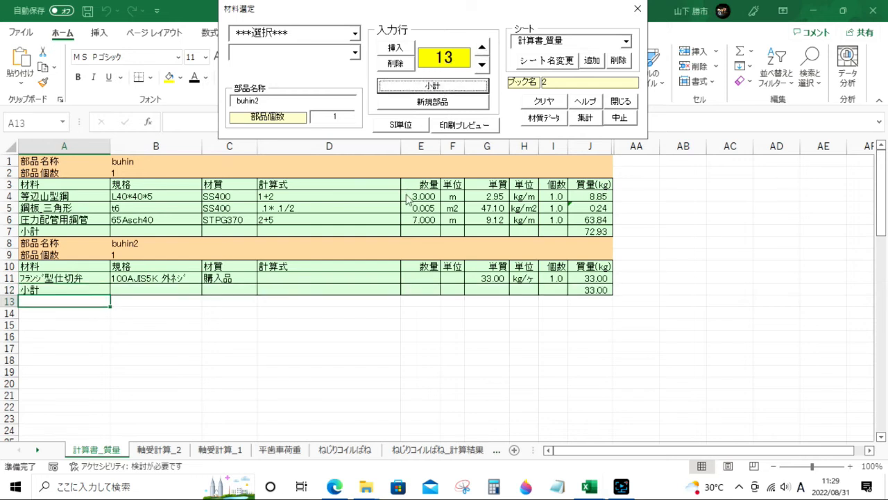
pyautogui.click(627, 106)
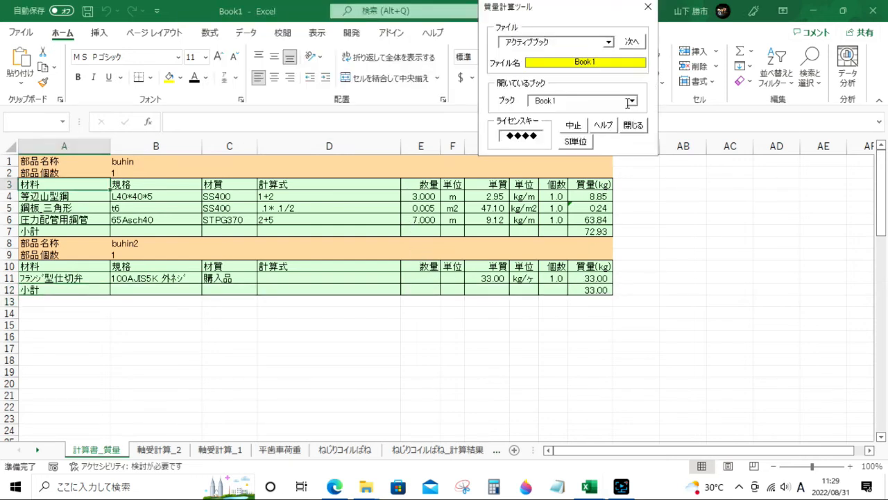
pyautogui.click(633, 125)
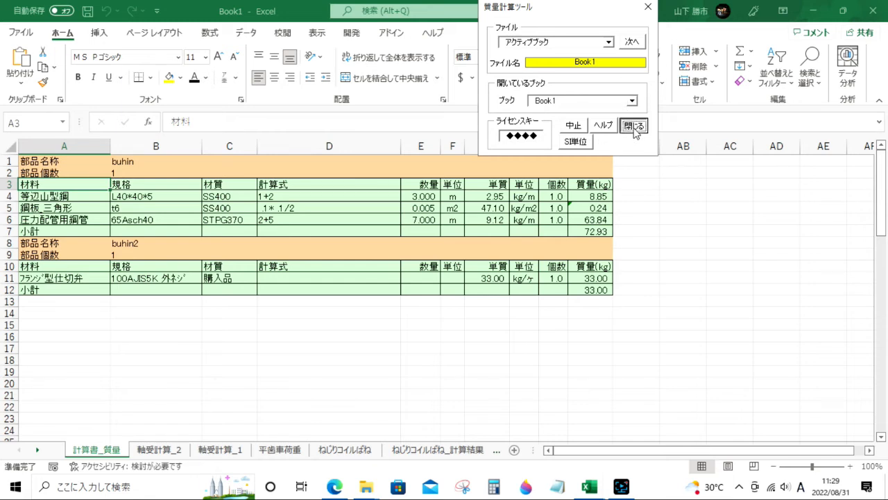
# - Open the moment of inertia calculation (慣性モーメント) on Book1 and choose the cylinder (円柱) shape
pyautogui.click(611, 26)
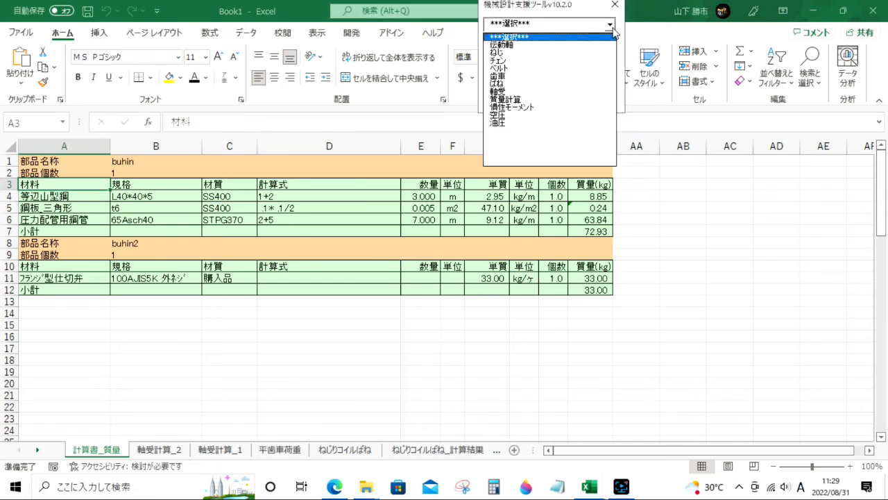
pyautogui.click(526, 108)
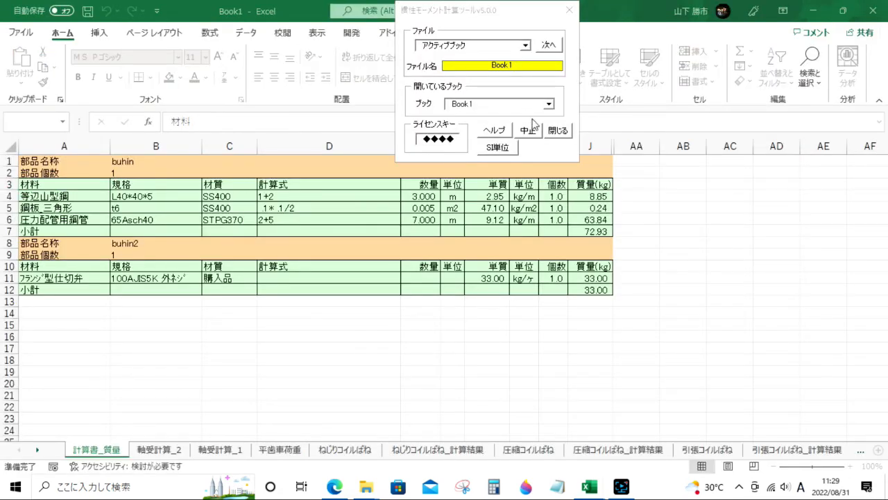
pyautogui.click(550, 45)
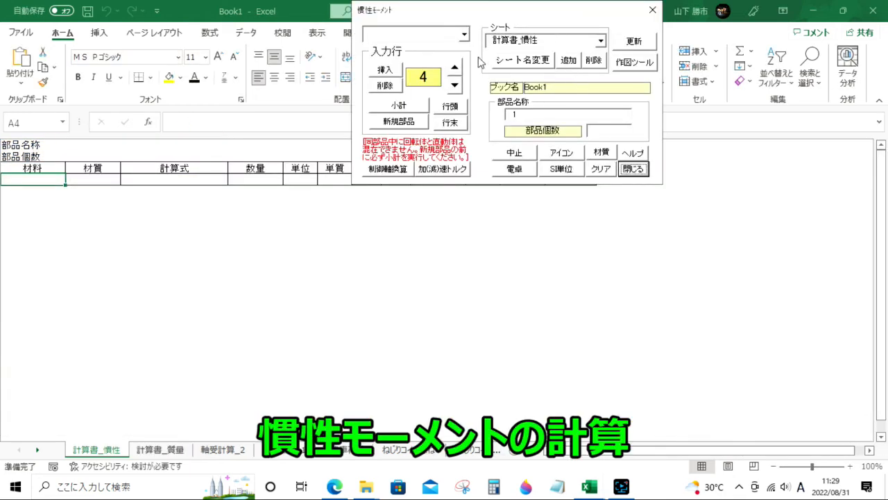
pyautogui.click(465, 36)
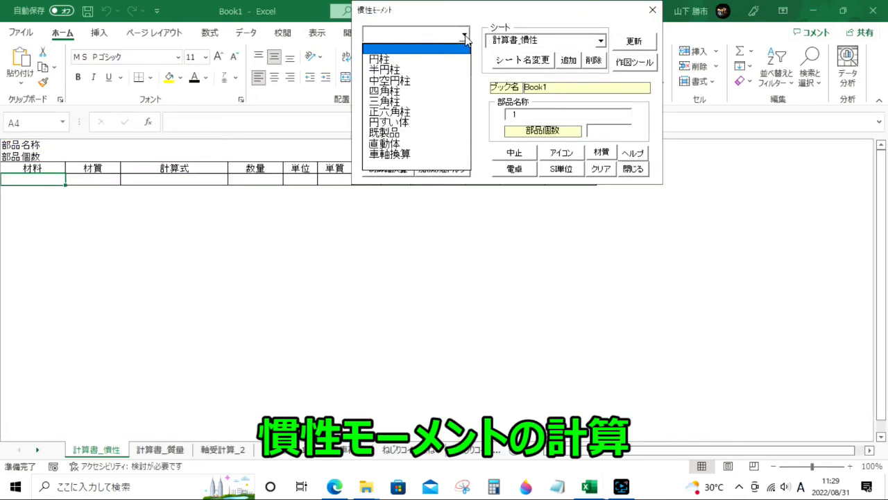
pyautogui.click(407, 61)
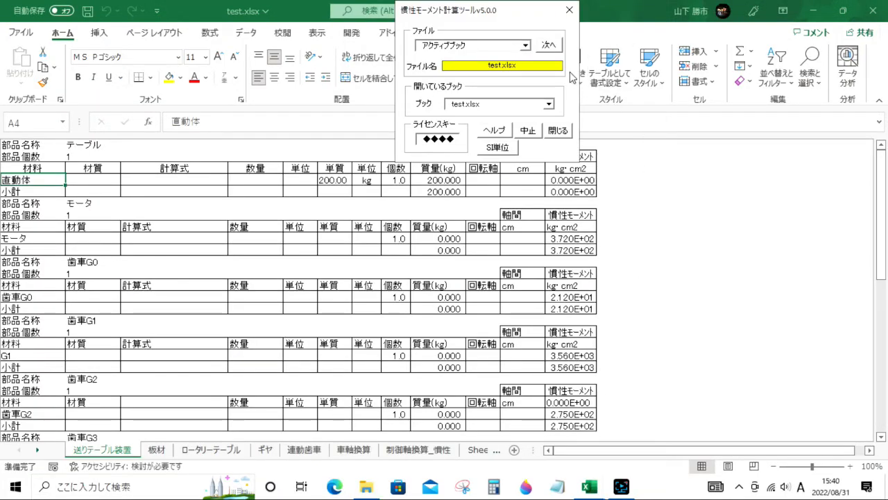
# - Open the moment of inertia form on test.xlsx and examine the 送りテーブル装置 sheet down to its mechanism diagram
pyautogui.click(554, 48)
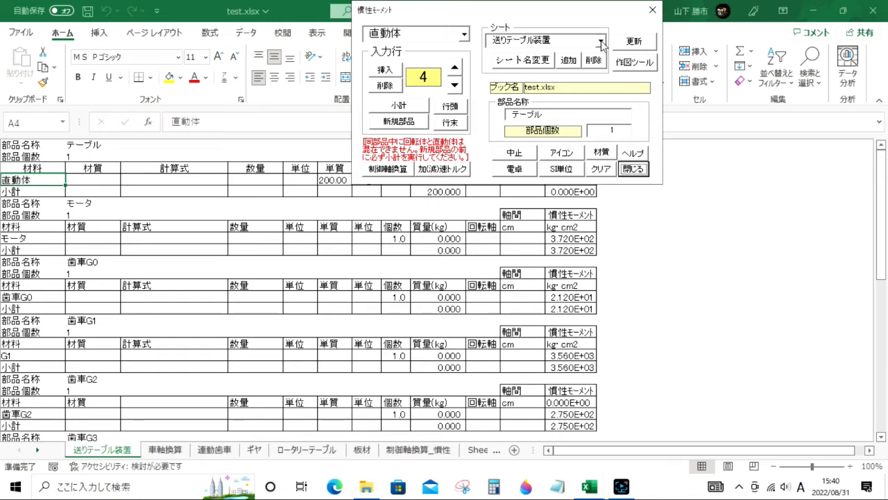
pyautogui.scroll(-4, 213, 286)
pyautogui.scroll(-6, 213, 286)
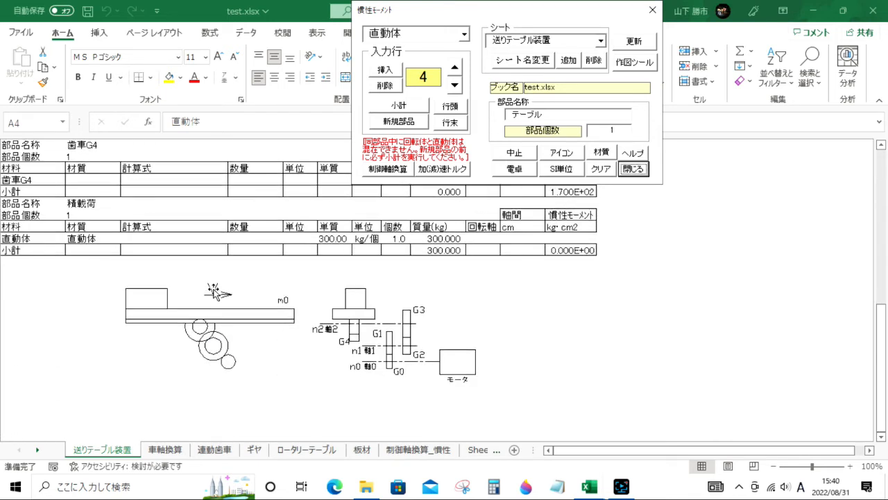
pyautogui.scroll(-1, 213, 291)
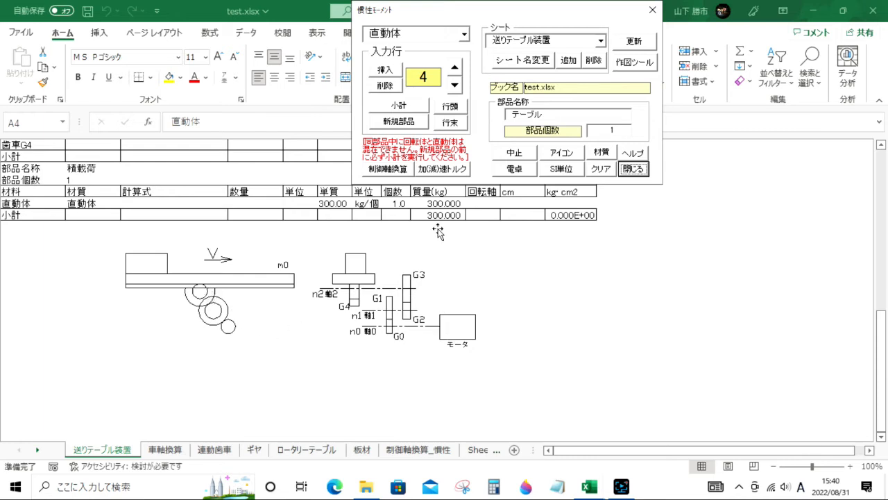
# - Open the control axis conversion (制御軸換算) for 送りテーブル装置 and run it on the テーブル row
pyautogui.click(388, 168)
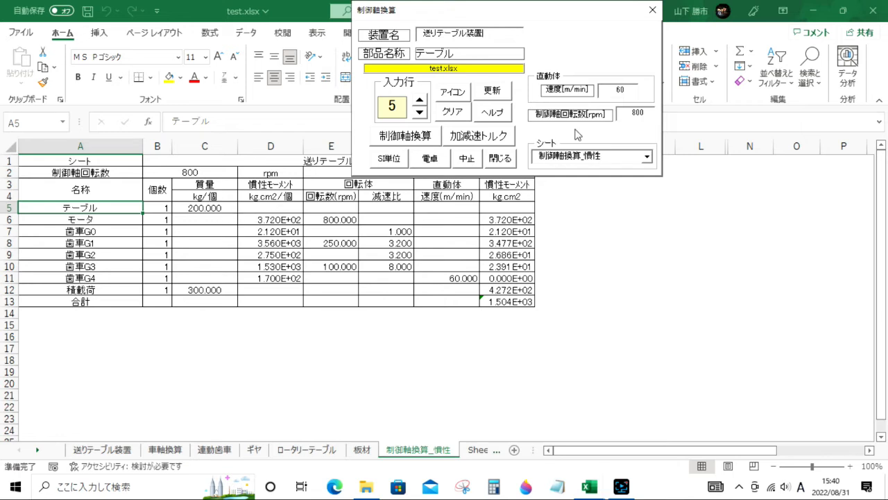
pyautogui.click(424, 139)
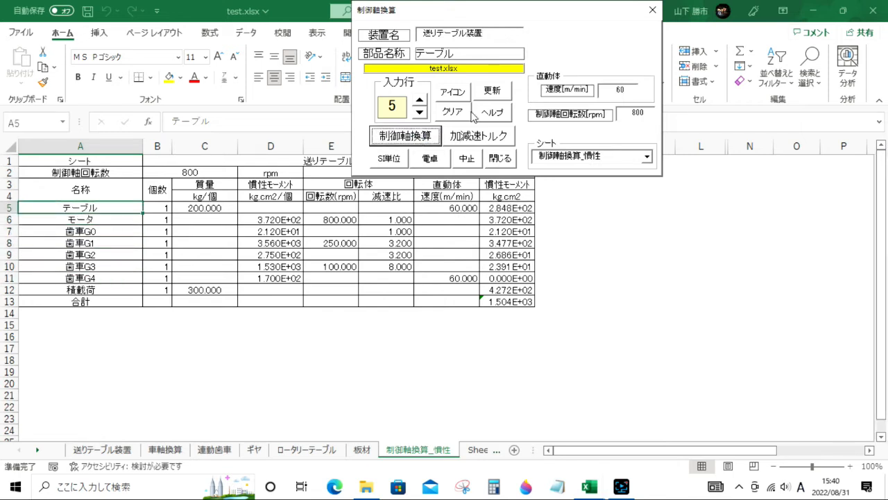
# - Step through the part rows on the 制御軸換算_慣性 sheet from モータ to 積載荷 and back to テーブル, examining each part's values
pyautogui.click(420, 113)
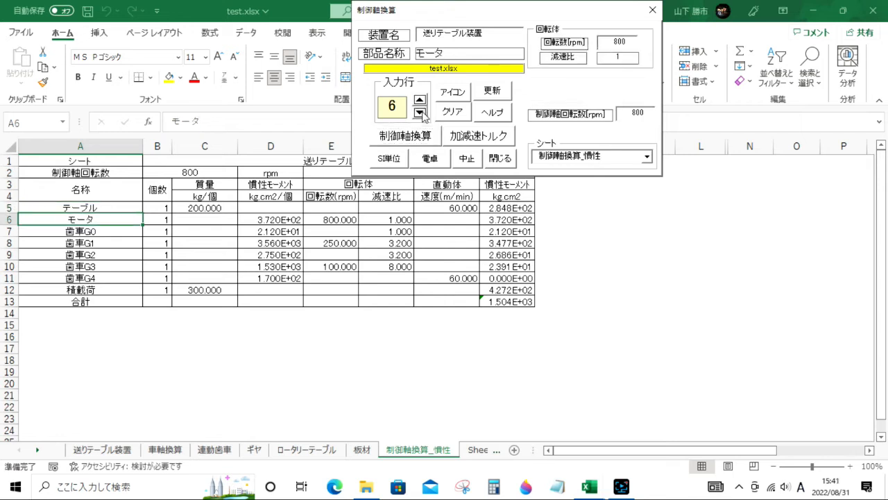
pyautogui.click(420, 112)
pyautogui.click(420, 100)
pyautogui.click(419, 101)
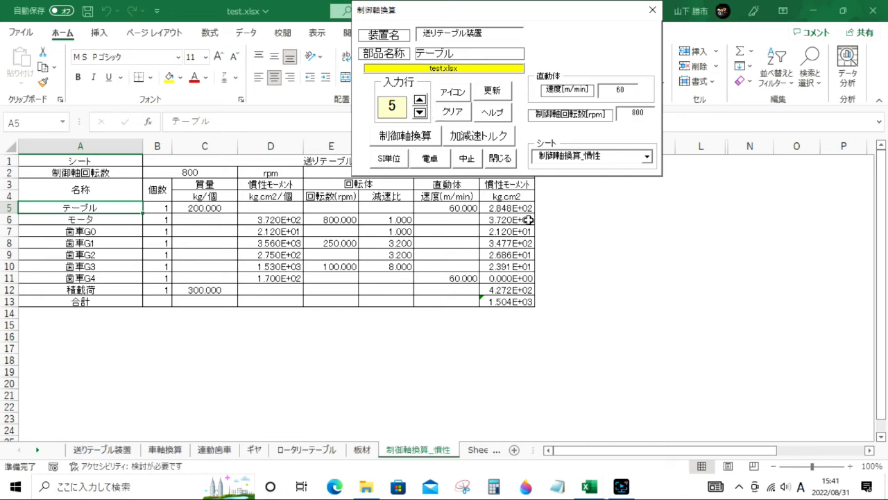
pyautogui.click(419, 113)
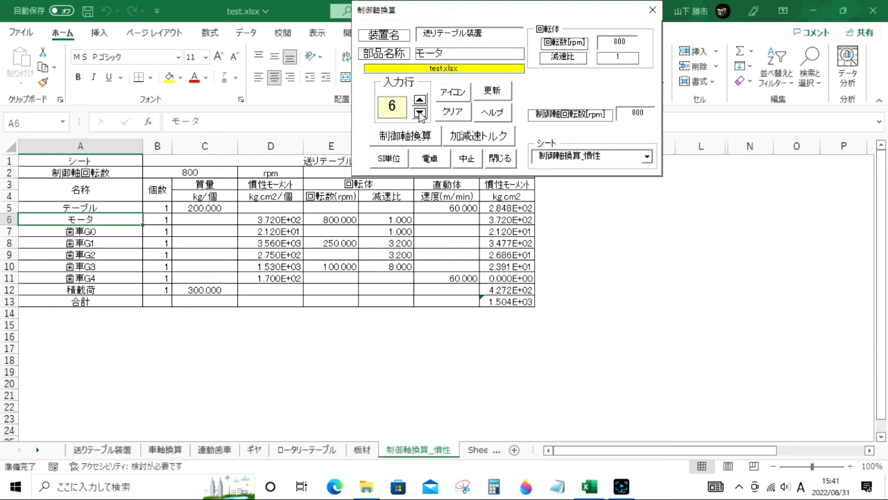
pyautogui.click(419, 113)
pyautogui.click(420, 113)
pyautogui.click(420, 113)
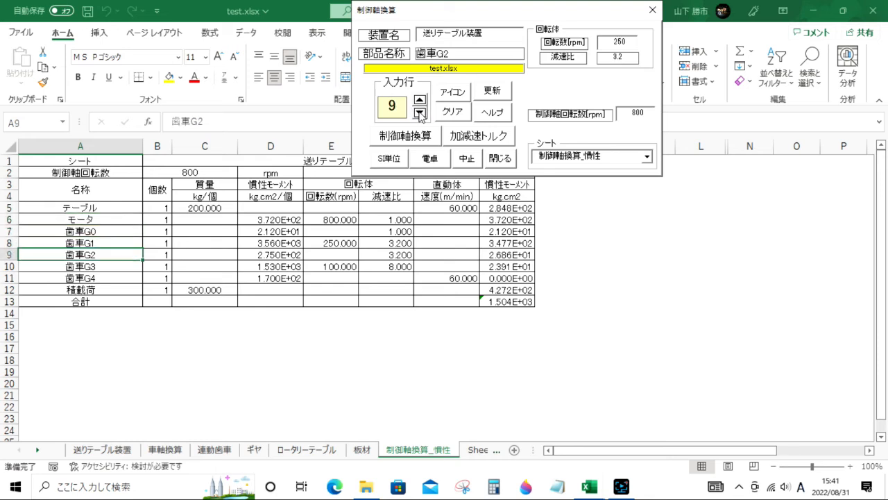
pyautogui.click(420, 113)
pyautogui.click(420, 113)
pyautogui.click(420, 113)
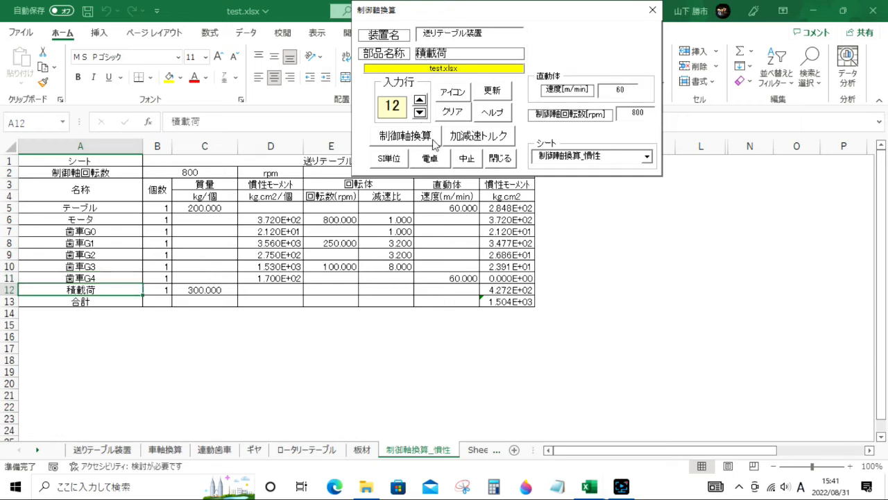
pyautogui.click(420, 101)
pyautogui.click(420, 101)
pyautogui.click(420, 101)
pyautogui.click(419, 101)
pyautogui.click(420, 100)
pyautogui.click(420, 101)
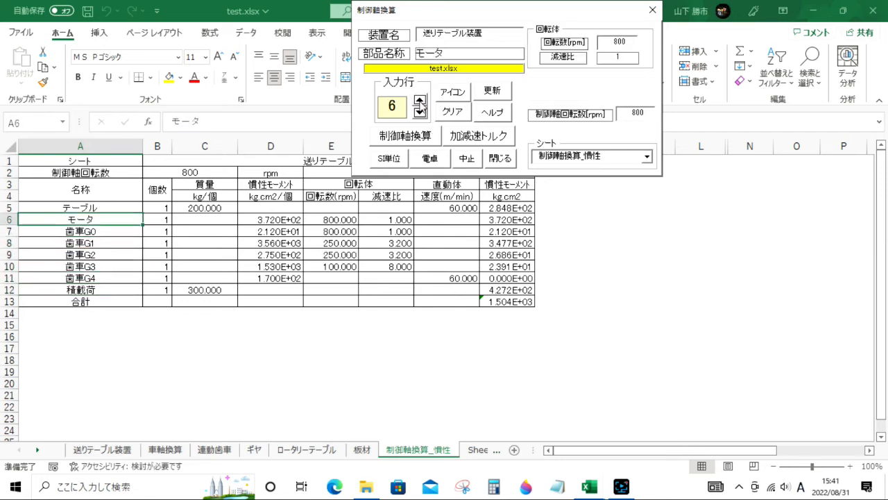
pyautogui.click(420, 101)
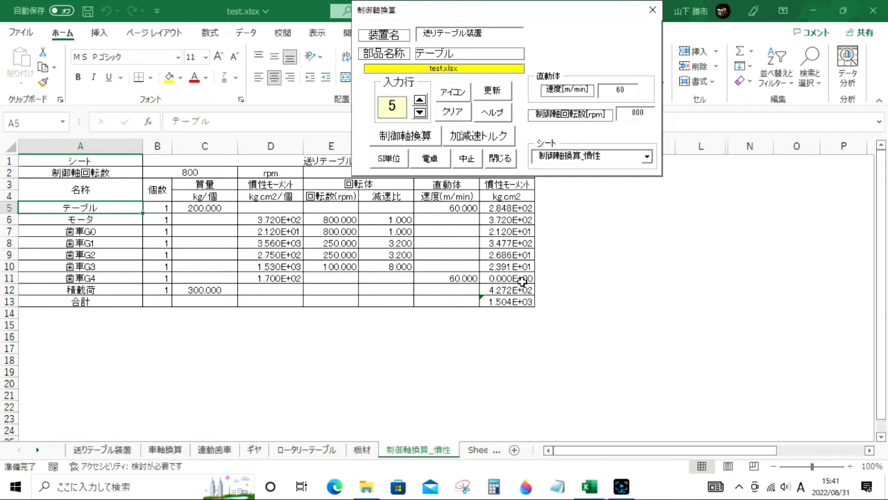
# - Save 慣性モーメント計算.xlsm and close the moment of inertia tool together with its open forms
pyautogui.click(500, 158)
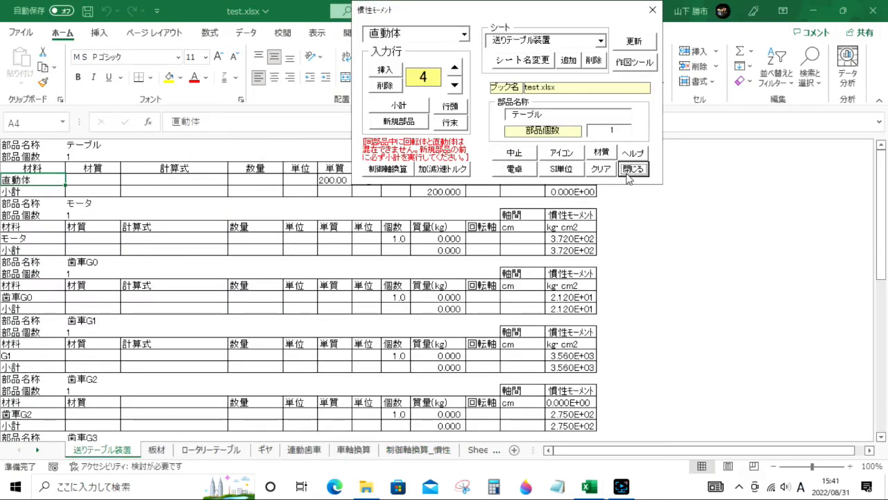
pyautogui.click(633, 170)
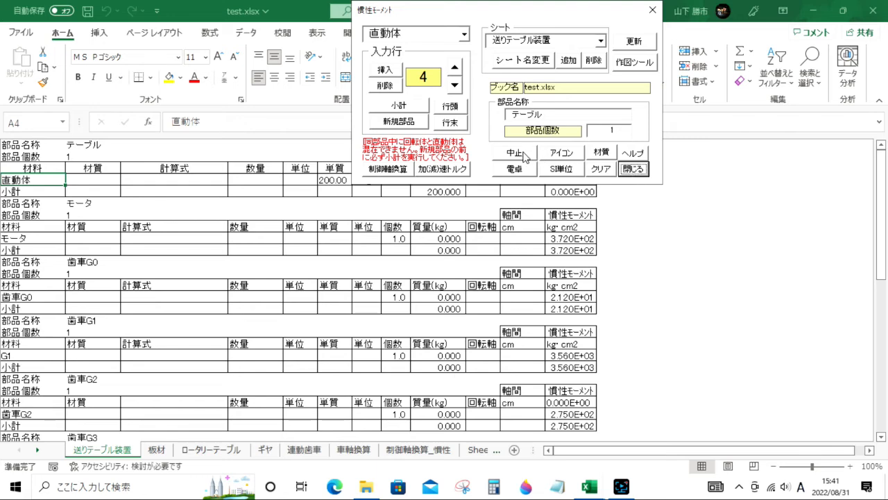
pyautogui.click(813, 10)
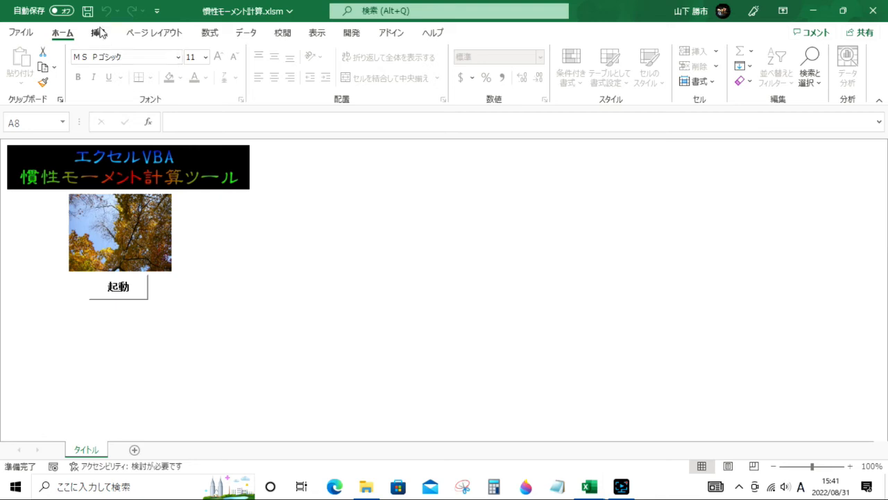
pyautogui.click(87, 11)
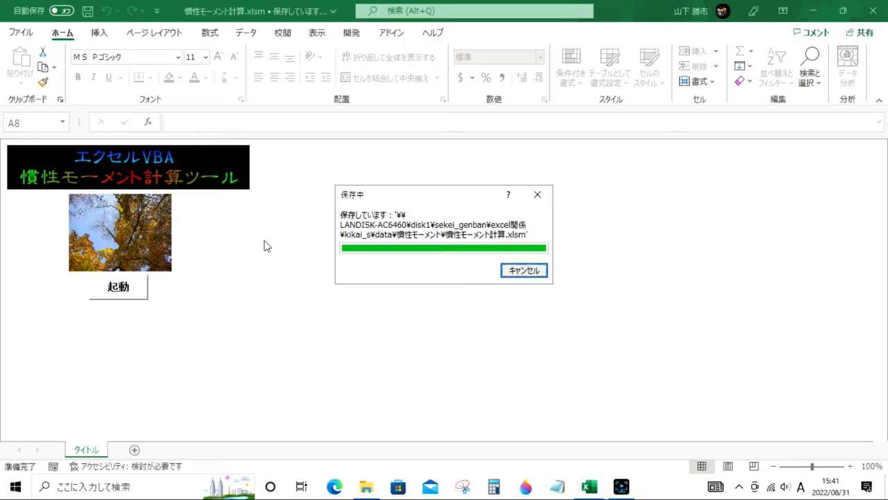
pyautogui.click(119, 290)
pyautogui.click(565, 131)
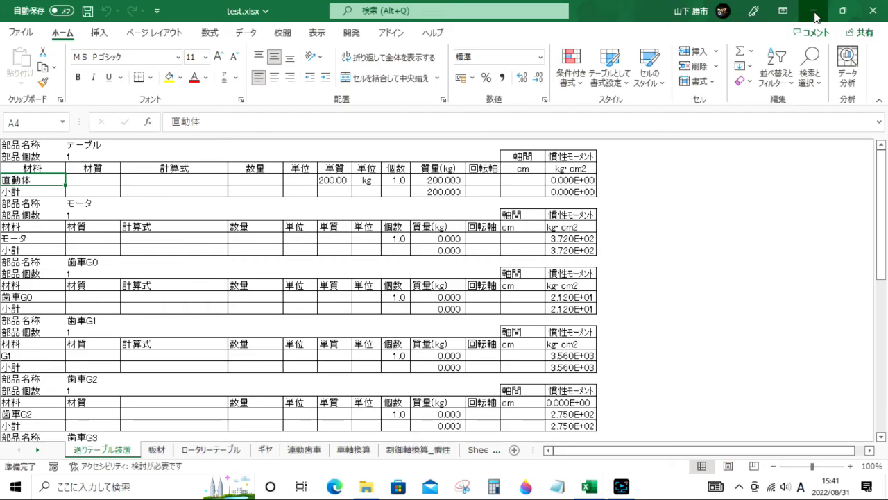
# - Switch to 機械設計支援ツール.xlsm, launch its calculation selector and open the pneumatic calculation tool (空圧)
pyautogui.click(816, 17)
pyautogui.click(812, 8)
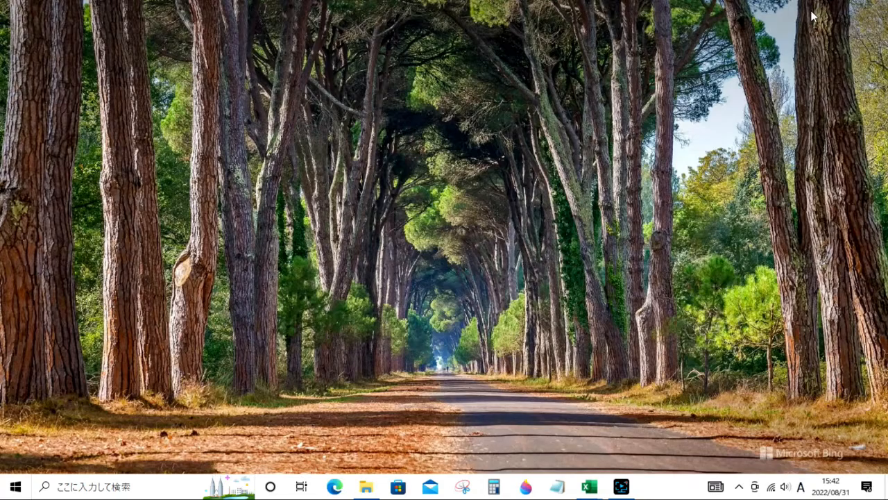
pyautogui.moveTo(591, 488)
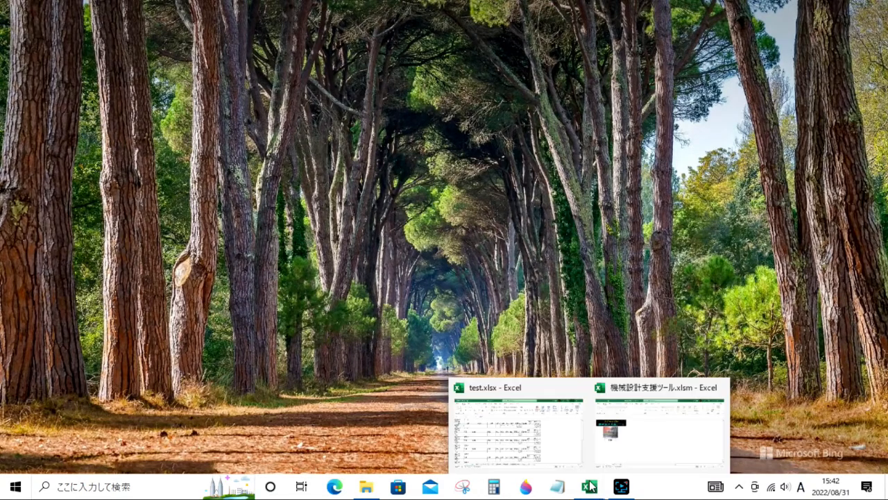
pyautogui.click(619, 424)
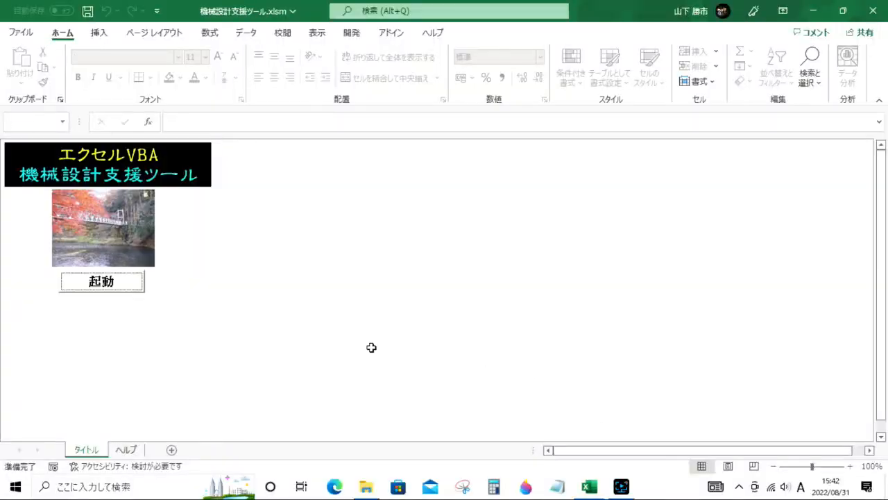
pyautogui.click(127, 288)
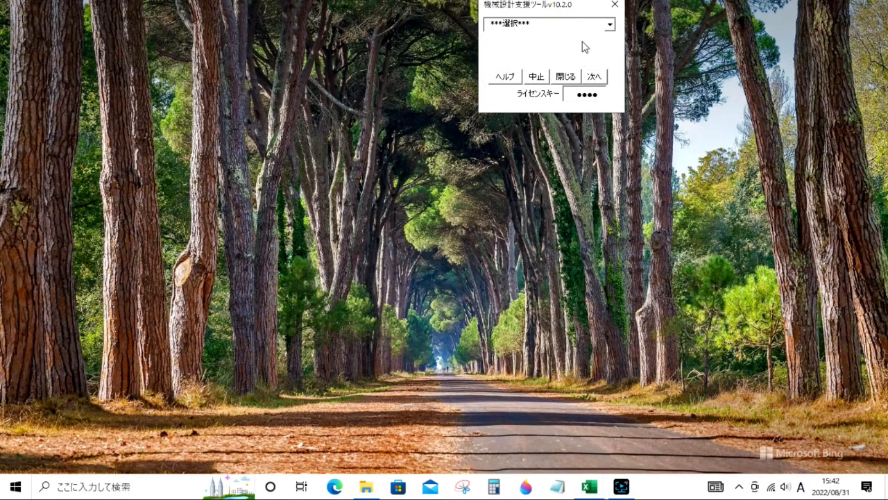
pyautogui.click(610, 26)
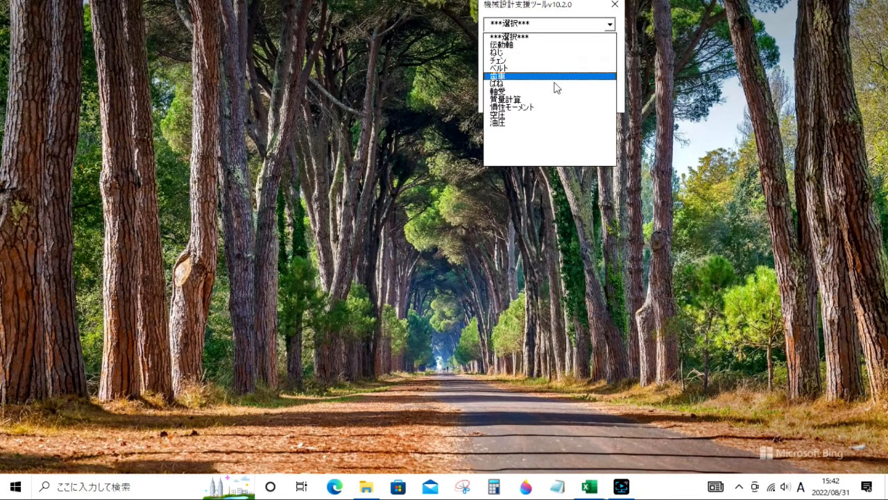
pyautogui.click(534, 117)
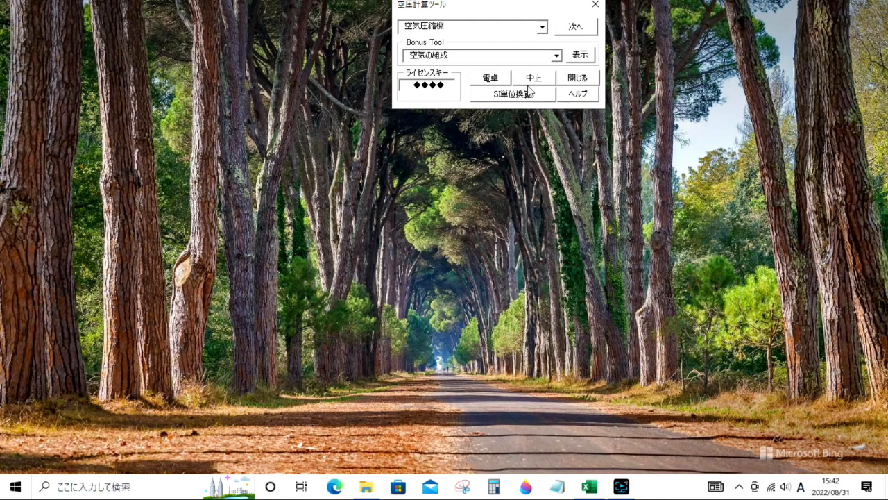
# - Run the air compressor (空気圧縮機) power calculation (動力) on the active book test.xlsx and close its form
pyautogui.click(581, 28)
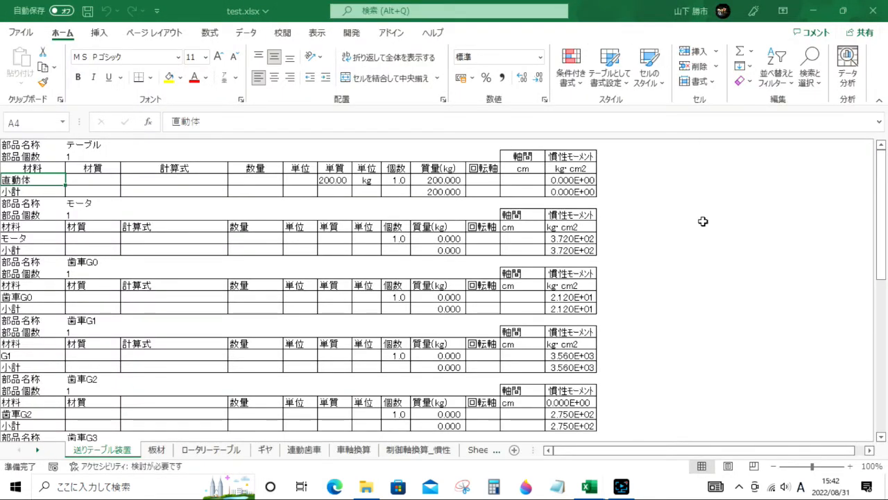
pyautogui.click(814, 11)
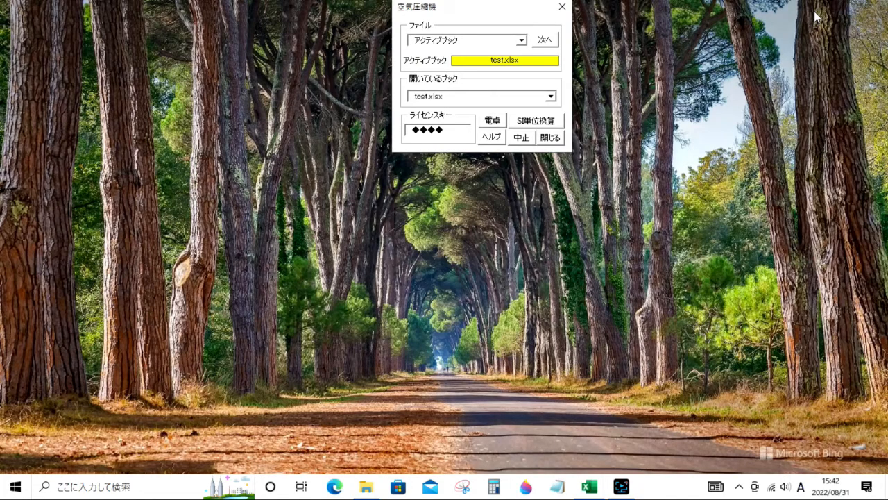
pyautogui.click(548, 42)
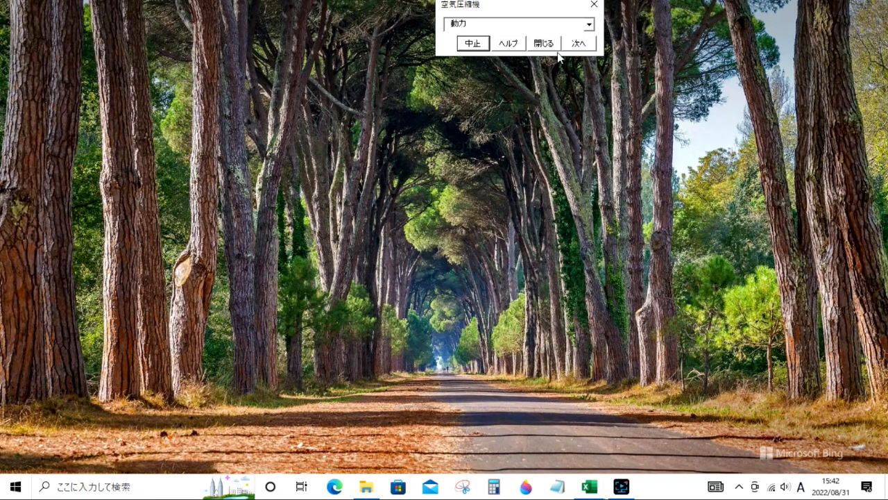
pyautogui.click(578, 43)
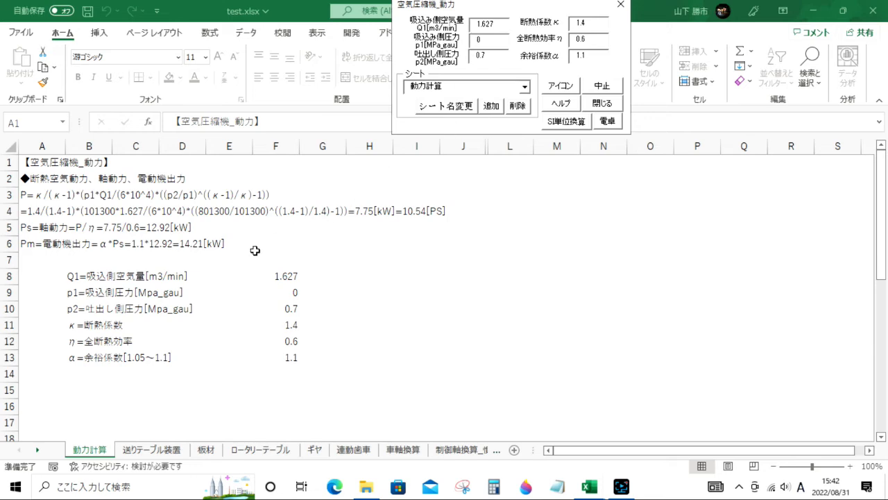
pyautogui.click(602, 103)
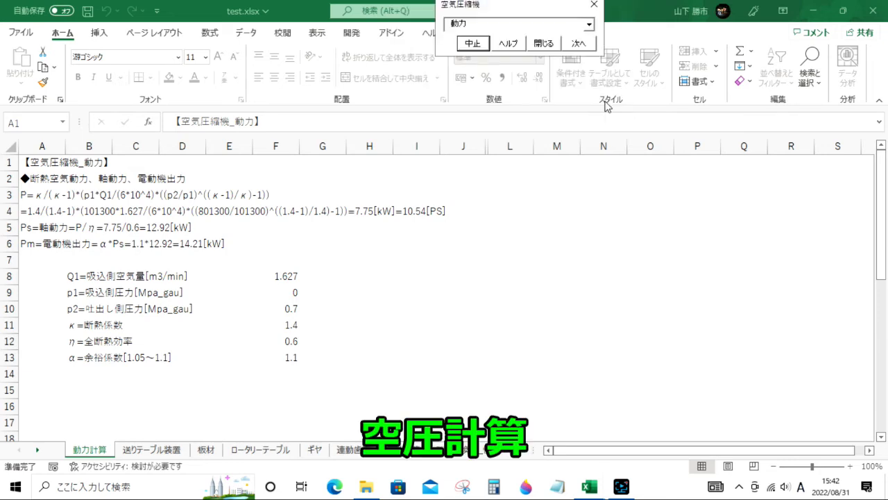
# - Run the air compressor's air consumption calculation (空気消費量) on test.xlsx and close its form
pyautogui.click(589, 24)
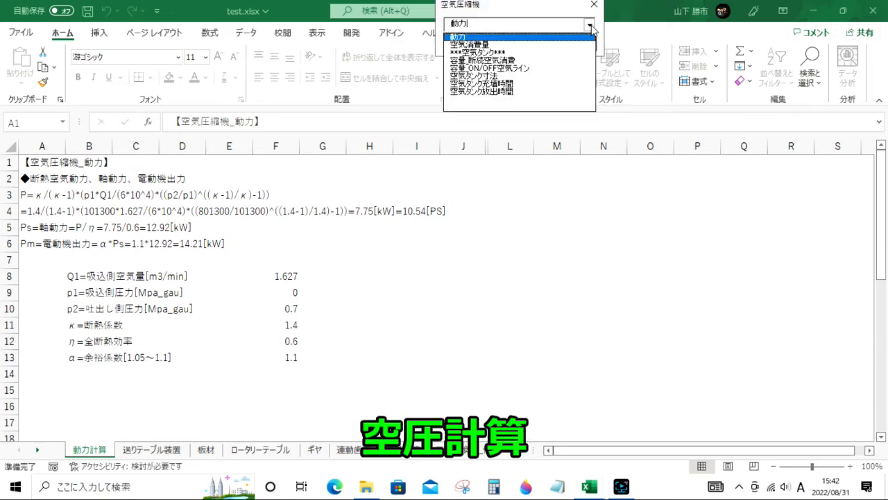
pyautogui.click(485, 46)
pyautogui.click(578, 44)
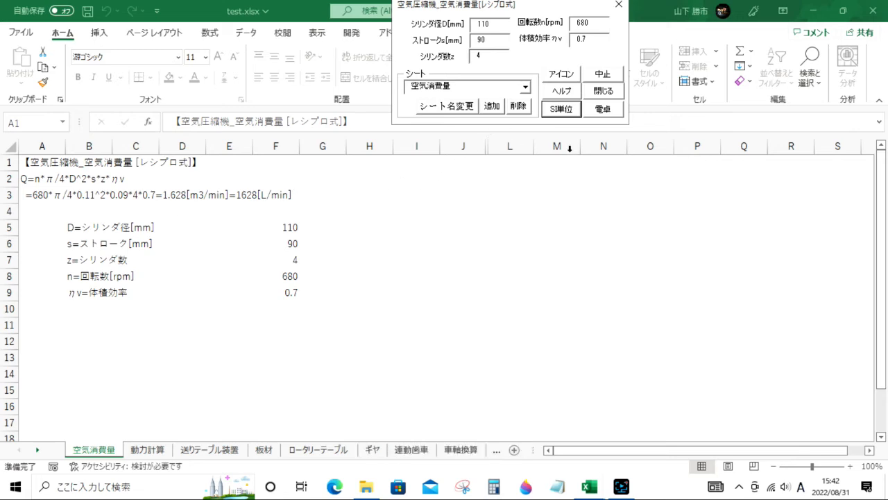
pyautogui.click(615, 93)
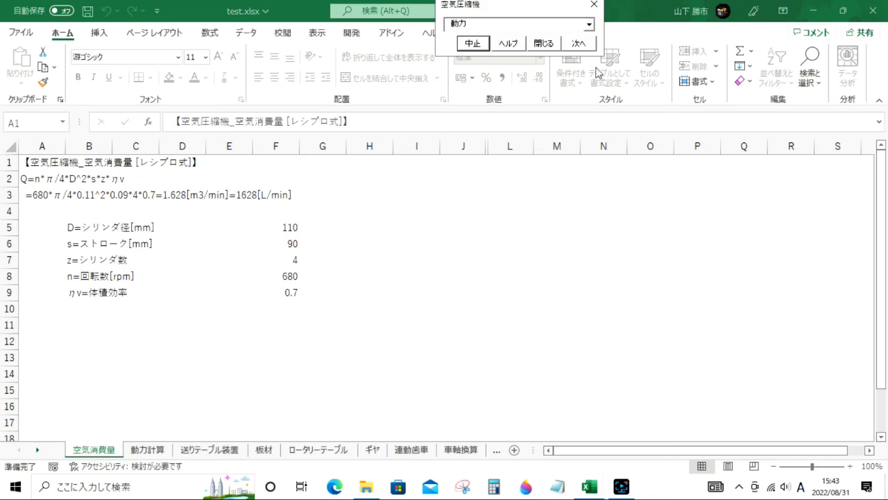
# - Run the air tank capacity calculation for intermittent air consumption (容量_断続空気消費) and close its form
pyautogui.click(590, 27)
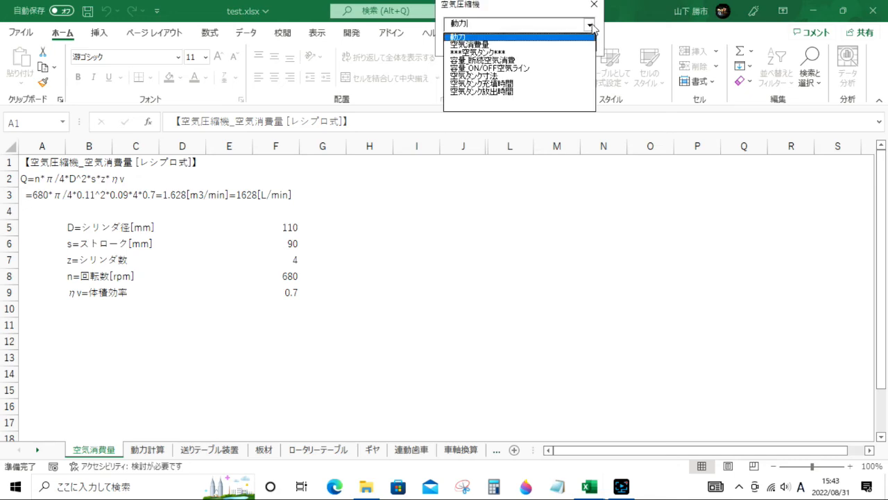
pyautogui.click(483, 61)
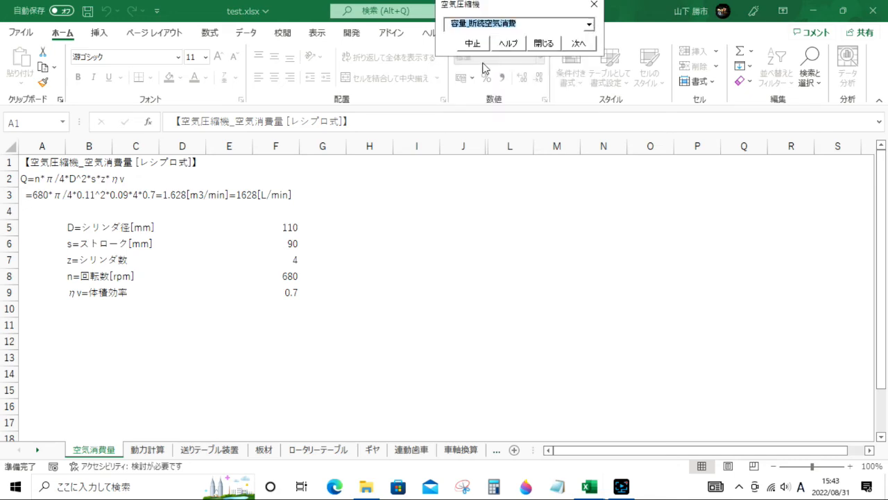
pyautogui.click(578, 44)
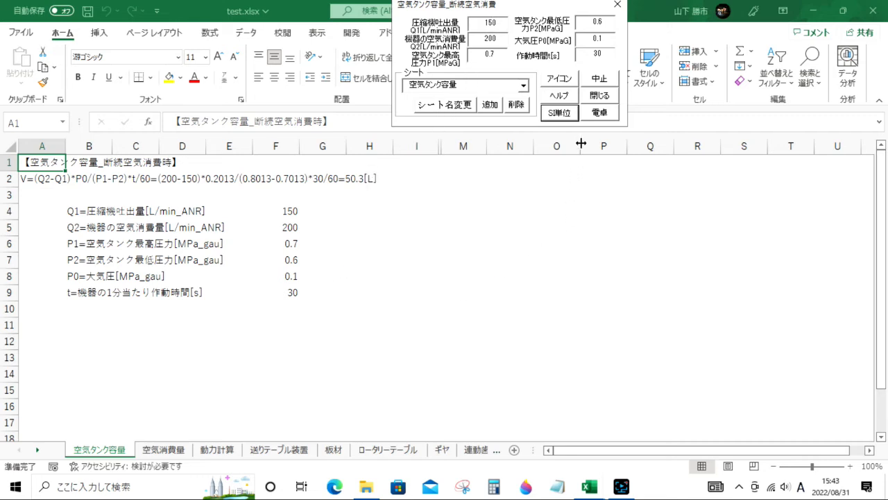
pyautogui.click(598, 98)
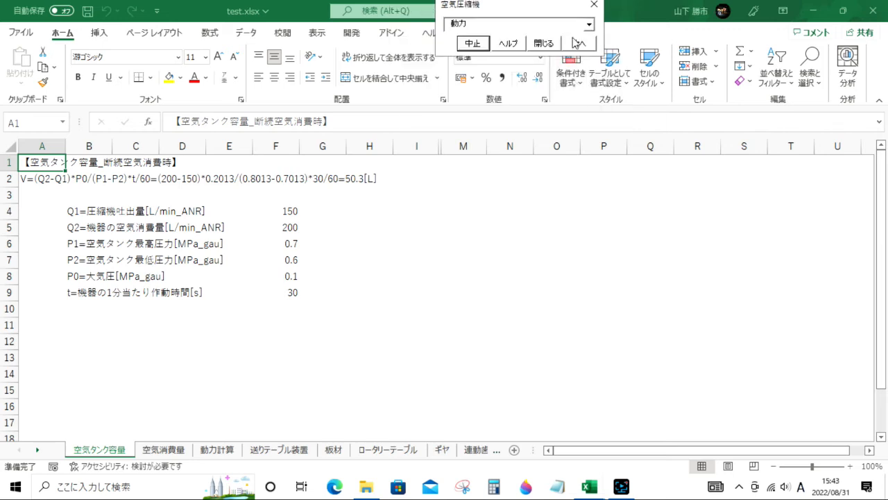
# - Run the air tank capacity calculation for a compressor ON/OFF air line (容量_ON/OFF空気ライン)
pyautogui.click(589, 25)
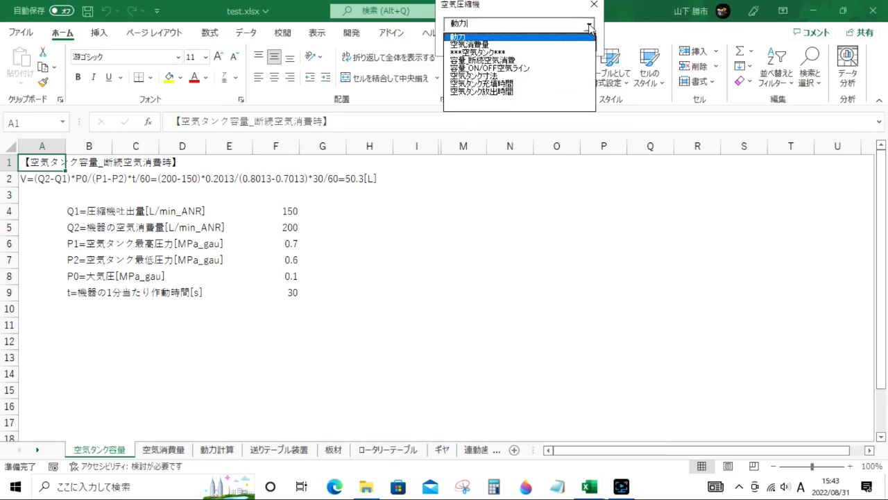
pyautogui.click(504, 73)
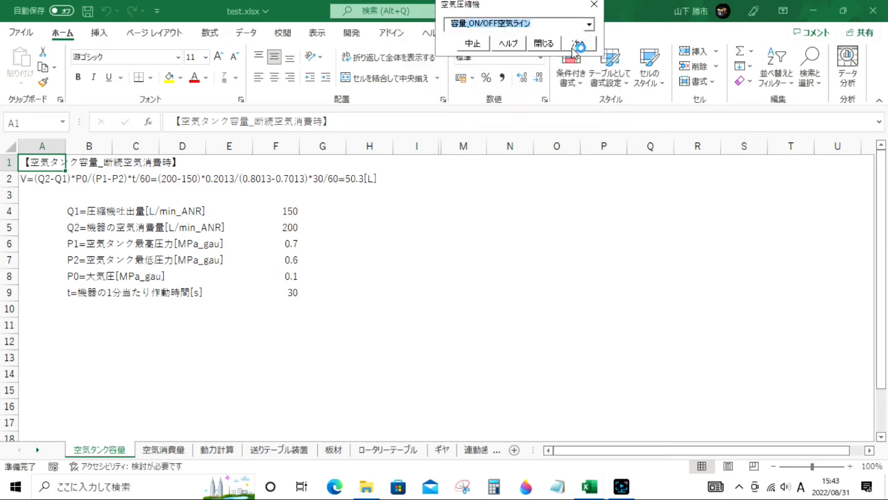
pyautogui.click(577, 45)
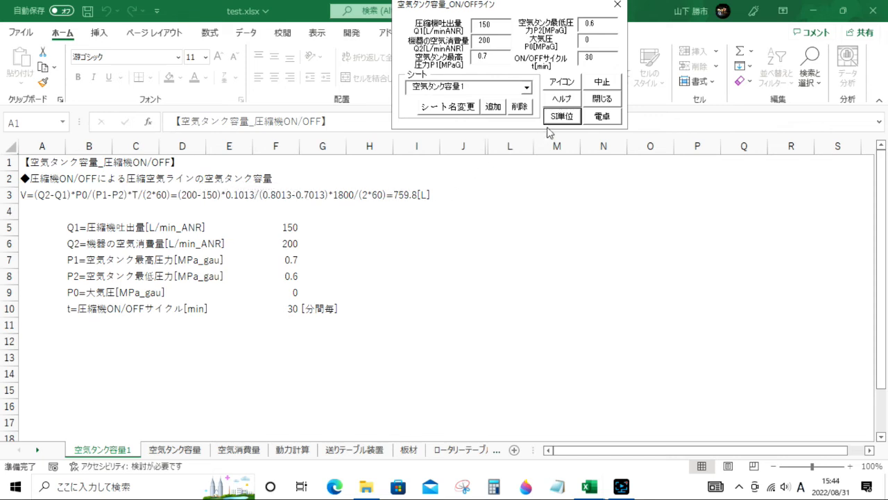
# - Run the air tank dimension calculation (空気タンク寸法), review its result sheet and close its form
pyautogui.click(609, 103)
pyautogui.click(589, 25)
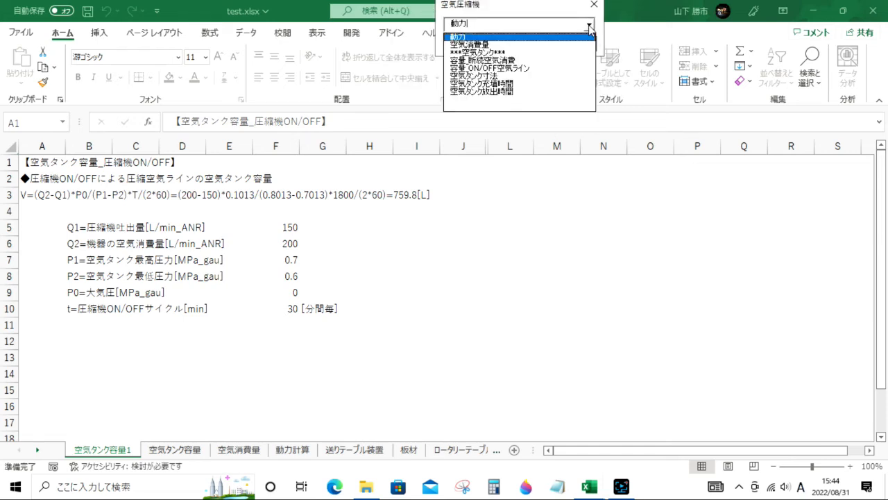
pyautogui.click(480, 76)
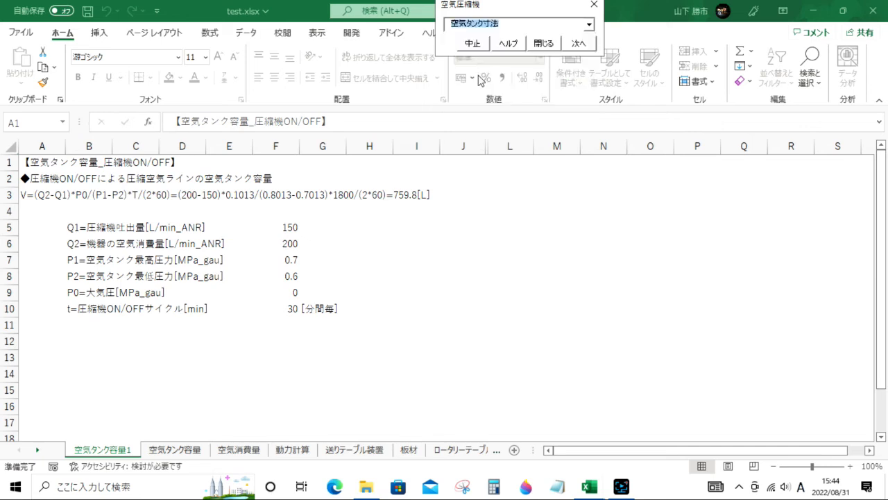
pyautogui.click(580, 43)
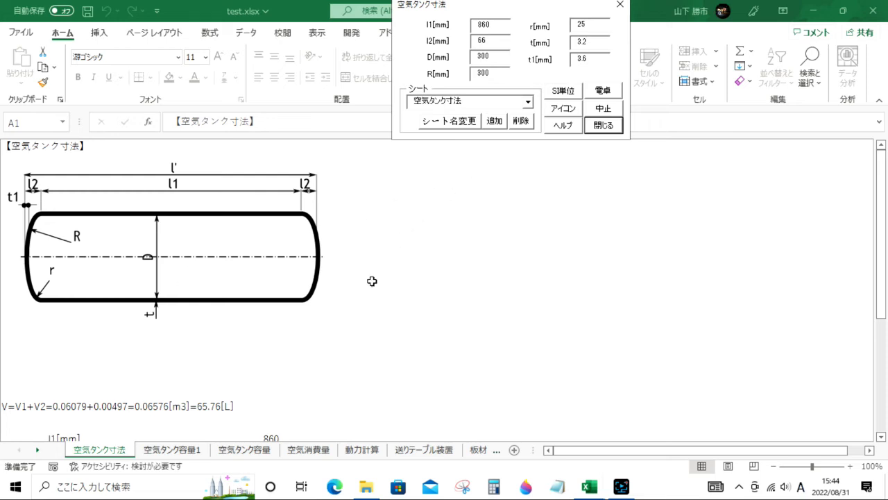
pyautogui.scroll(-2, 371, 282)
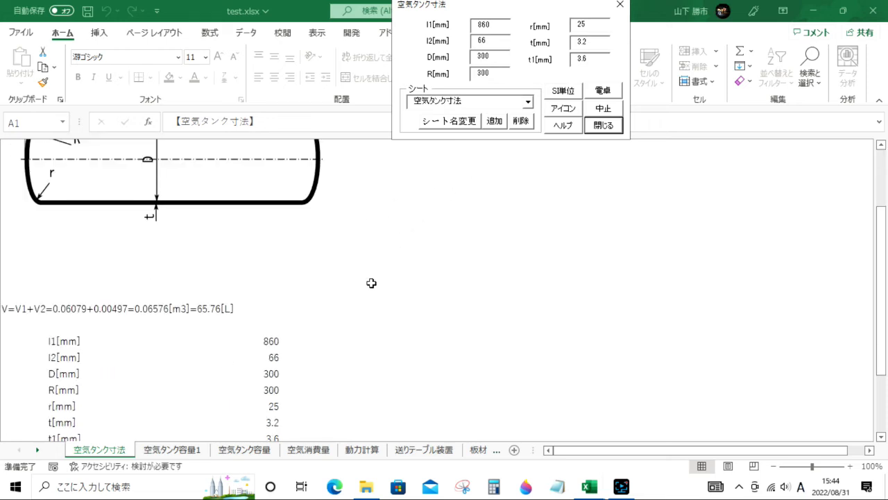
pyautogui.scroll(-4, 370, 284)
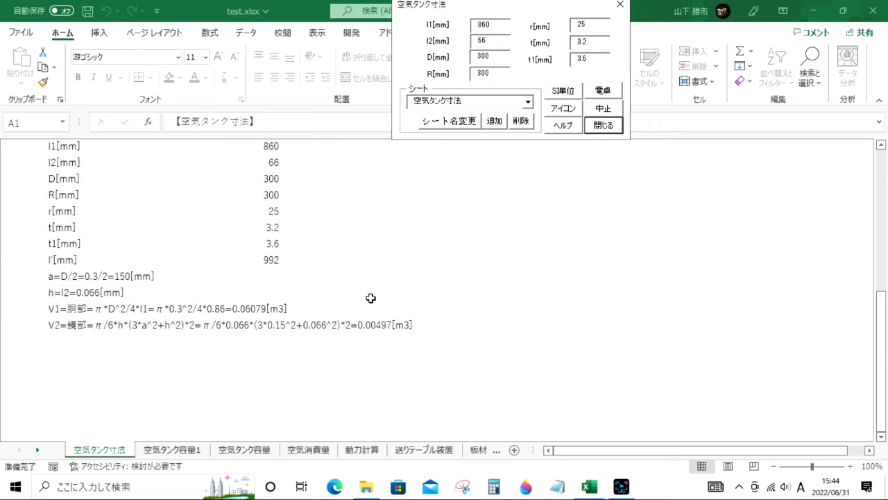
pyautogui.scroll(1, 372, 298)
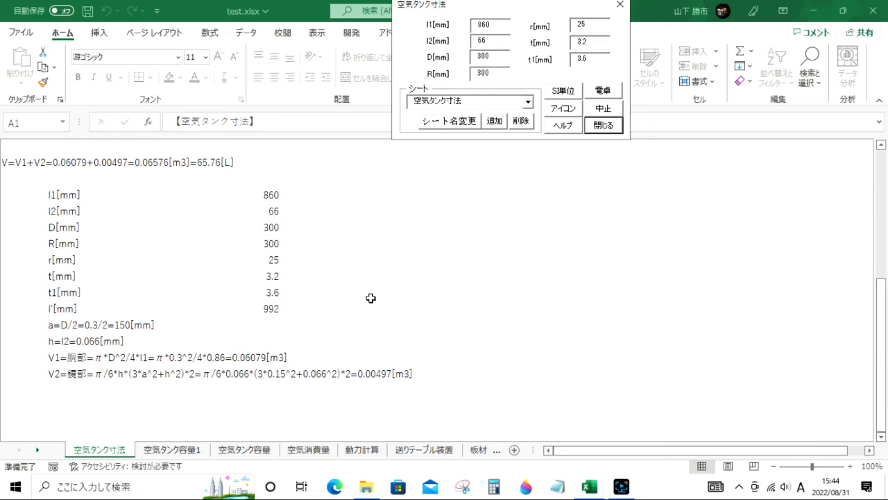
pyautogui.scroll(3, 371, 297)
pyautogui.scroll(2, 371, 298)
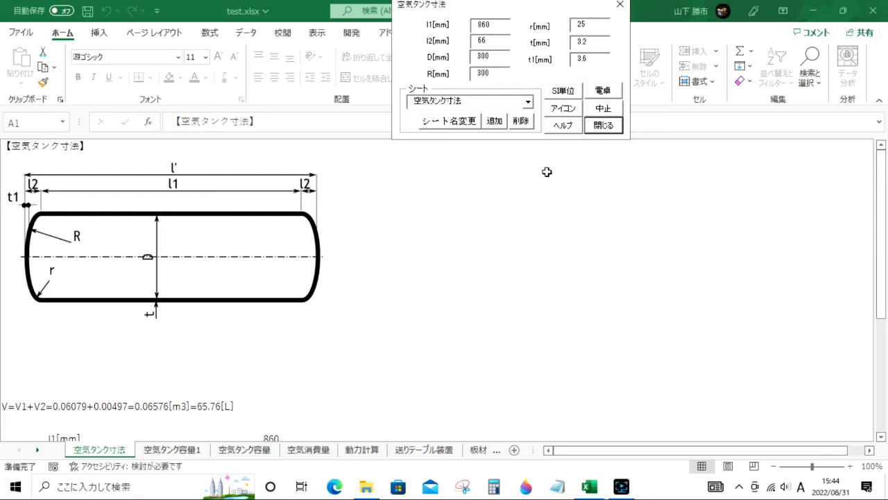
pyautogui.click(601, 127)
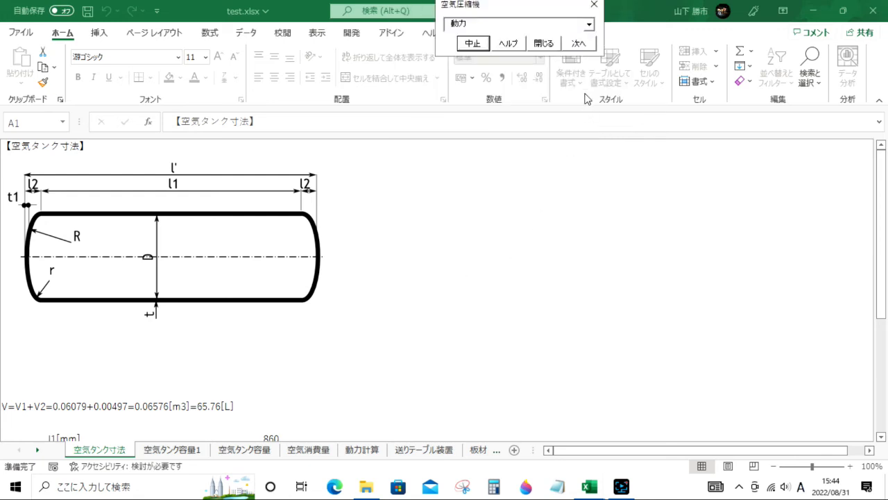
# - Run the air tank filling time calculation (空気タンク充填時間) and close its form
pyautogui.click(589, 26)
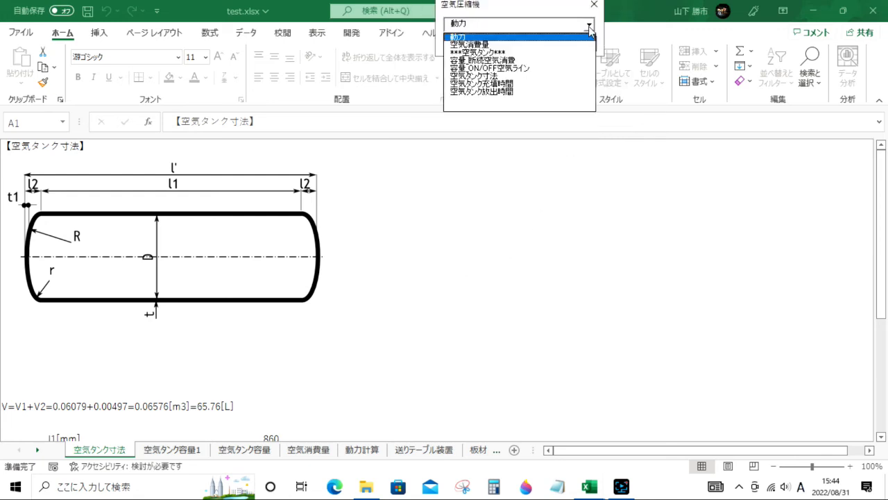
pyautogui.click(491, 85)
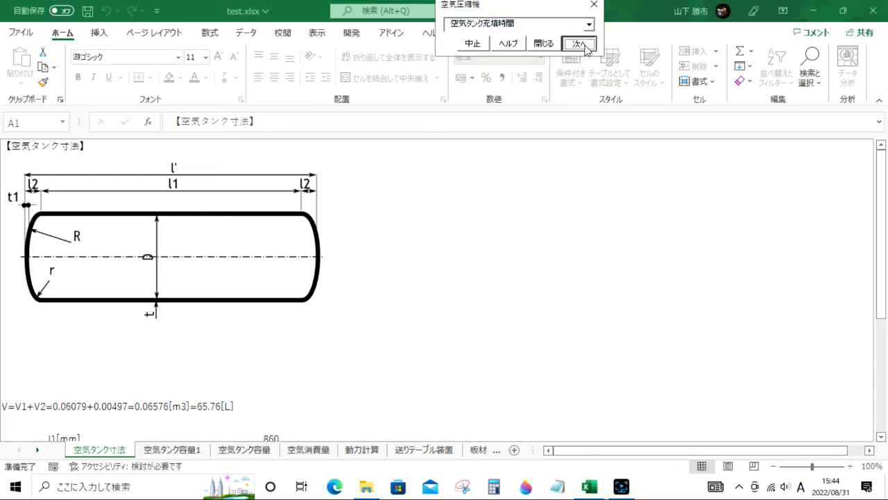
pyautogui.click(583, 45)
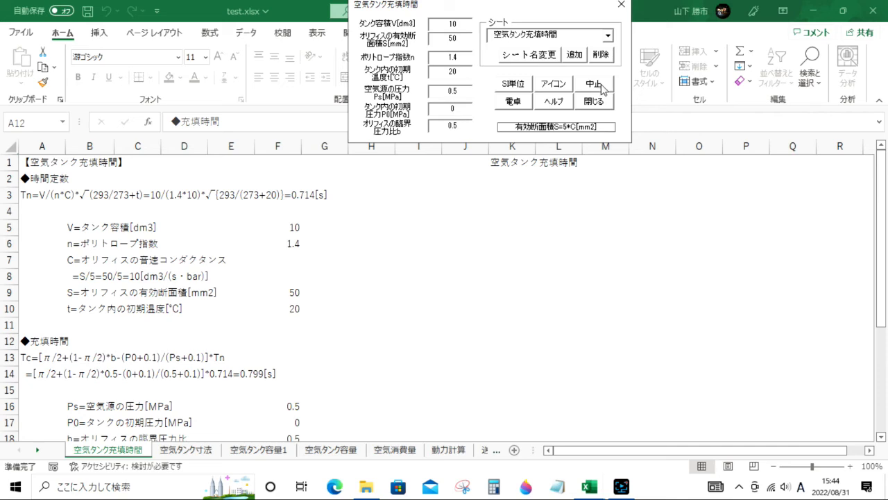
pyautogui.click(602, 102)
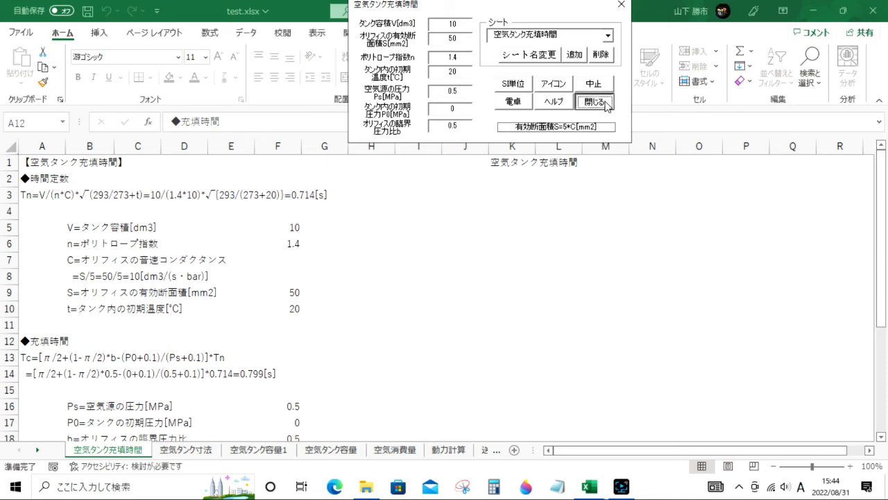
# - Run the air tank discharge time calculation (空気タンク放出時間) and exit the air compressor tool
pyautogui.click(594, 26)
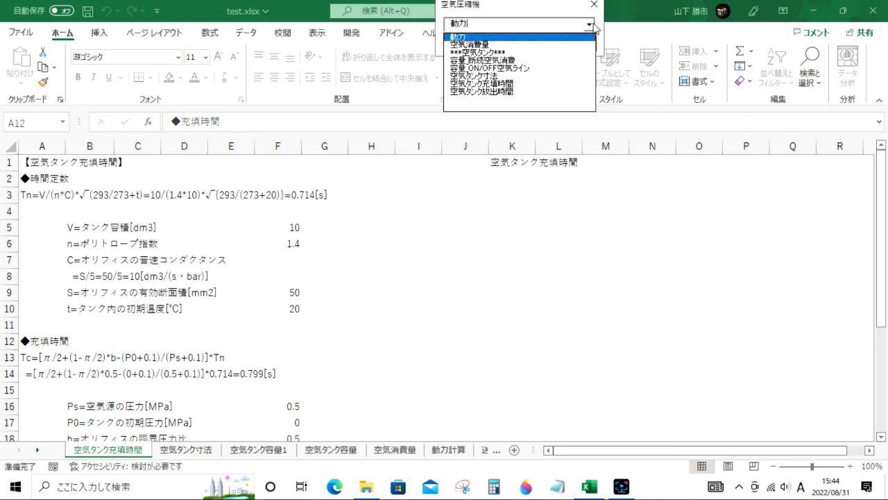
pyautogui.click(507, 91)
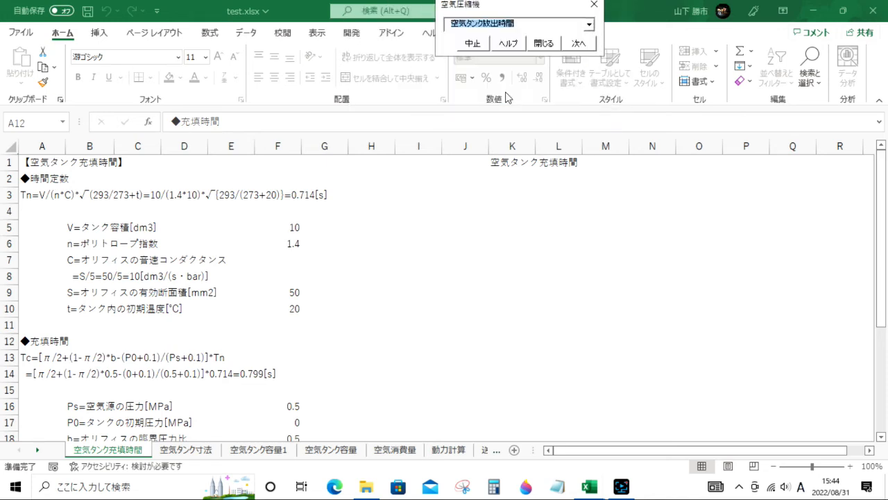
pyautogui.click(581, 44)
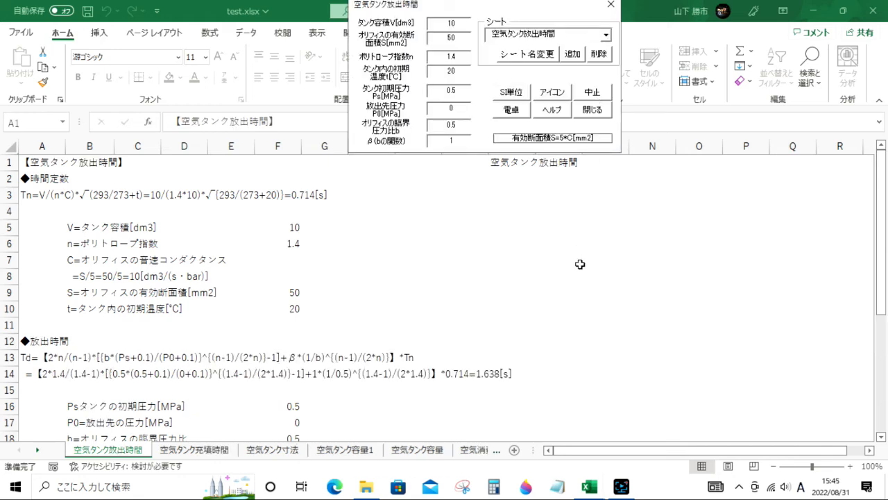
pyautogui.click(592, 95)
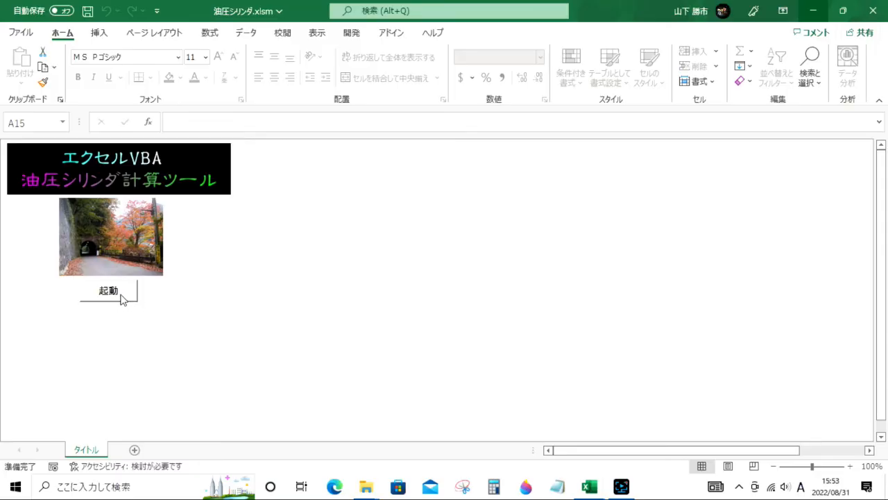
# - Launch the hydraulic cylinder tool, return from it to the hydraulic calculation selector (油圧計算ツール) and open the hydraulic pump tool (油圧ポンプ)
pyautogui.click(119, 293)
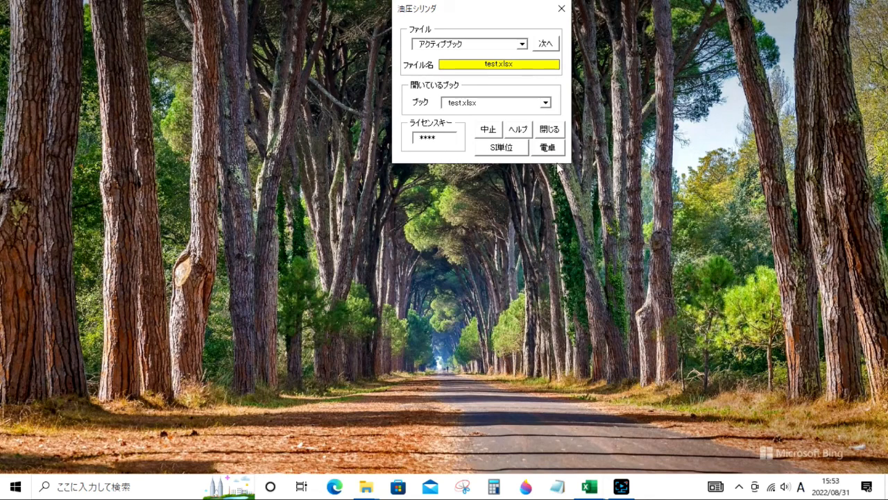
pyautogui.click(563, 131)
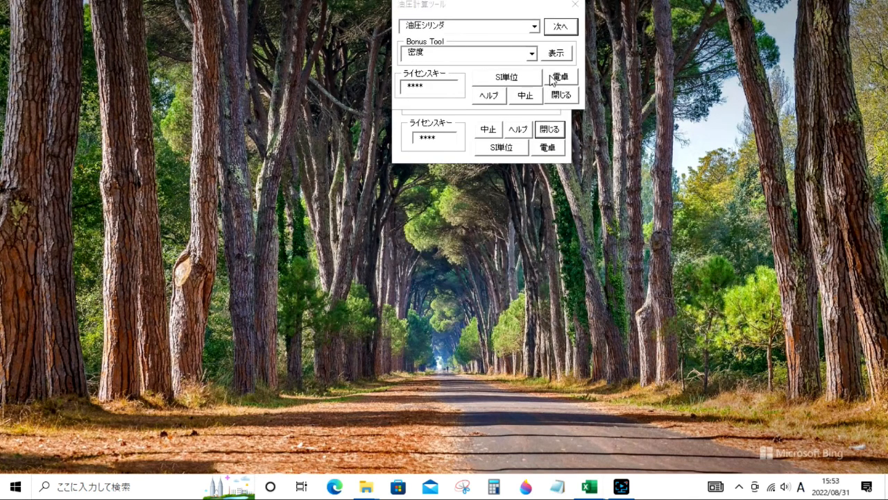
pyautogui.click(535, 27)
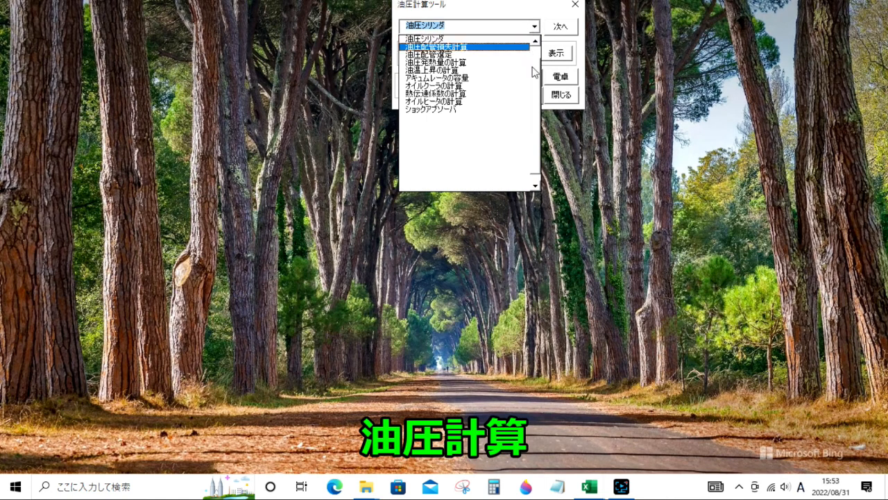
pyautogui.moveTo(533, 67); pyautogui.dragTo(531, 36)
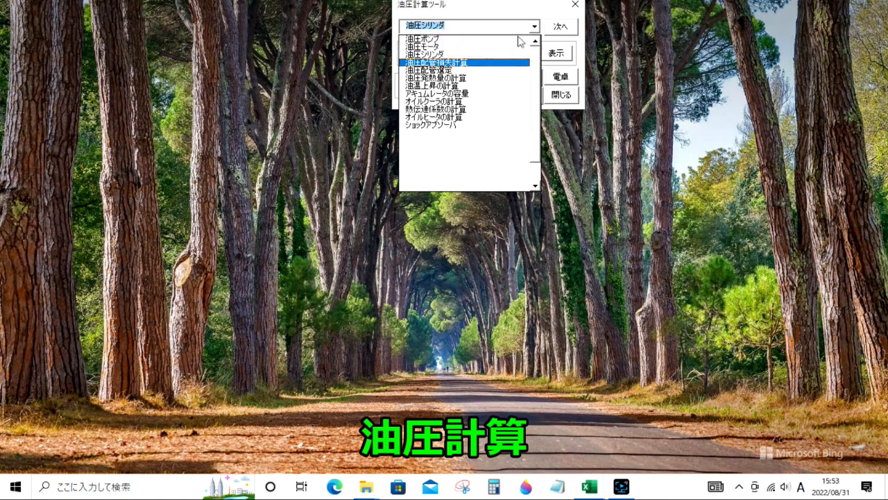
pyautogui.click(456, 41)
pyautogui.click(564, 28)
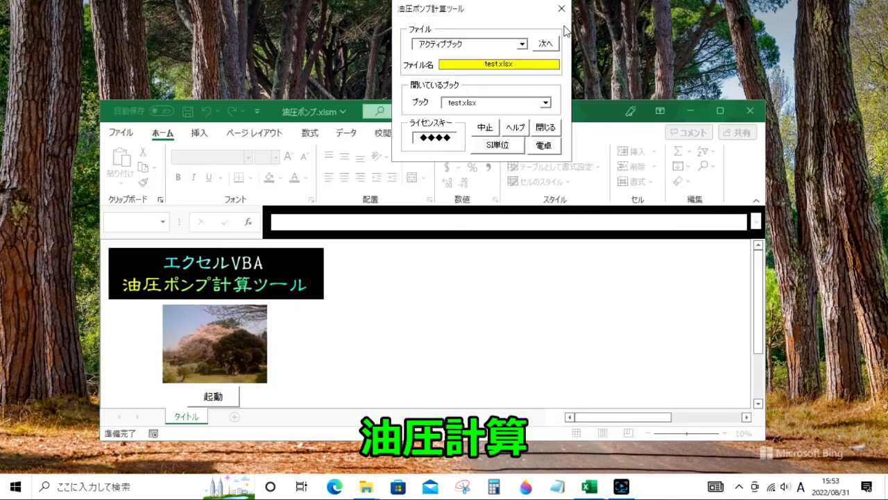
# - Run the fixed-displacement pump (定容量形) and gear pump (歯車ポンプ) calculations on the active book test.xlsx, closing each form
pyautogui.click(539, 44)
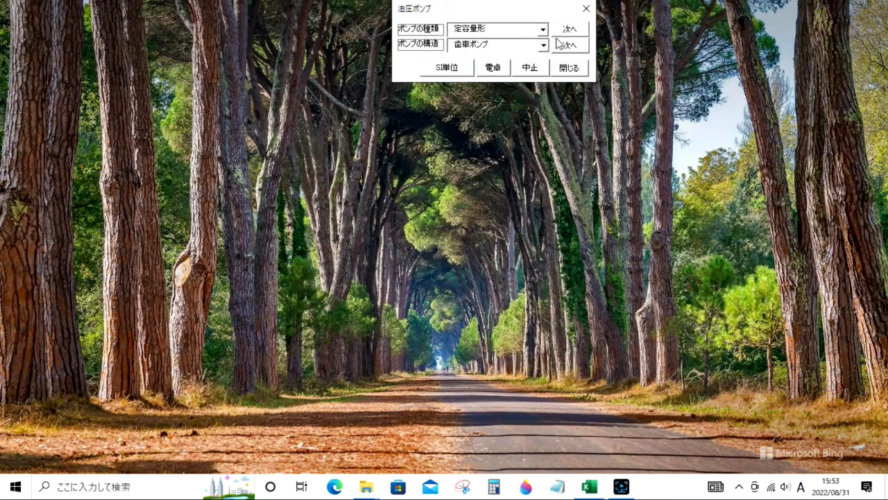
pyautogui.click(570, 29)
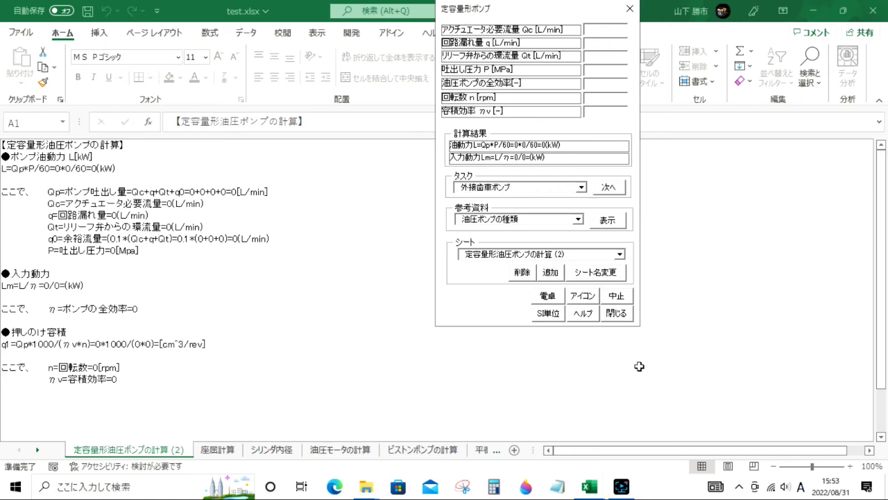
pyautogui.click(617, 313)
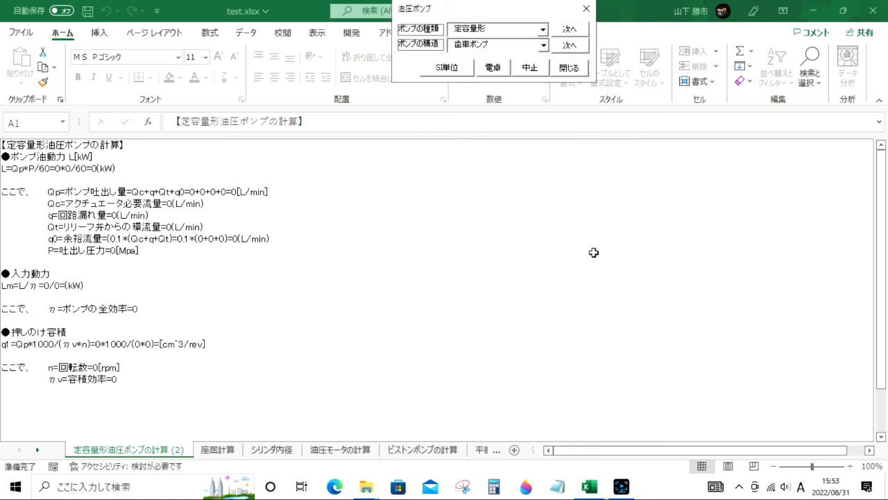
pyautogui.click(570, 46)
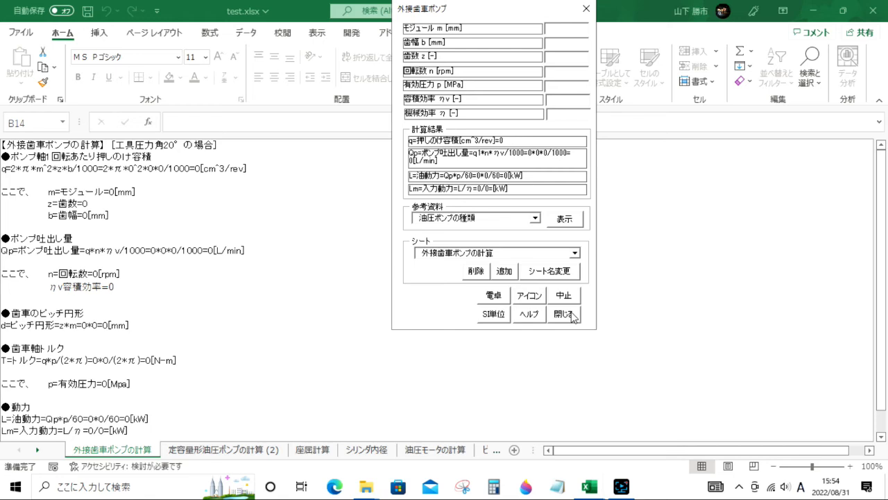
pyautogui.click(566, 314)
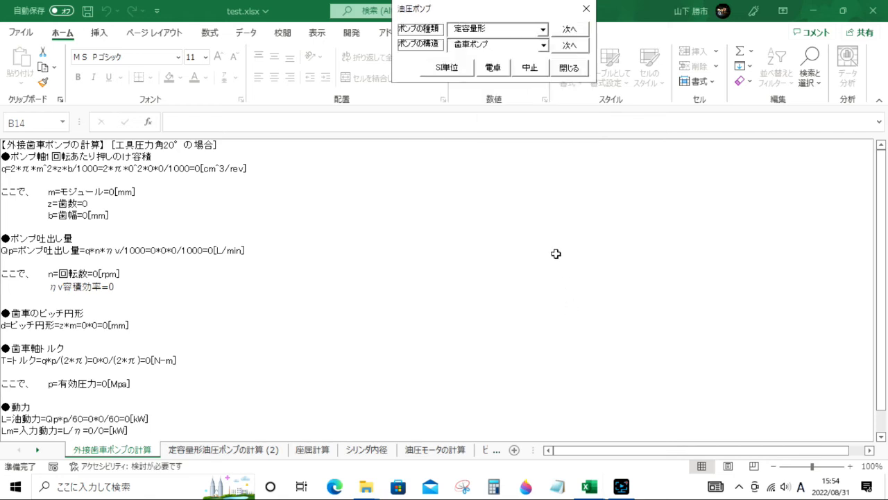
# - Run the variable-displacement hydraulic pump calculation (可変容量形) and close its form
pyautogui.click(544, 29)
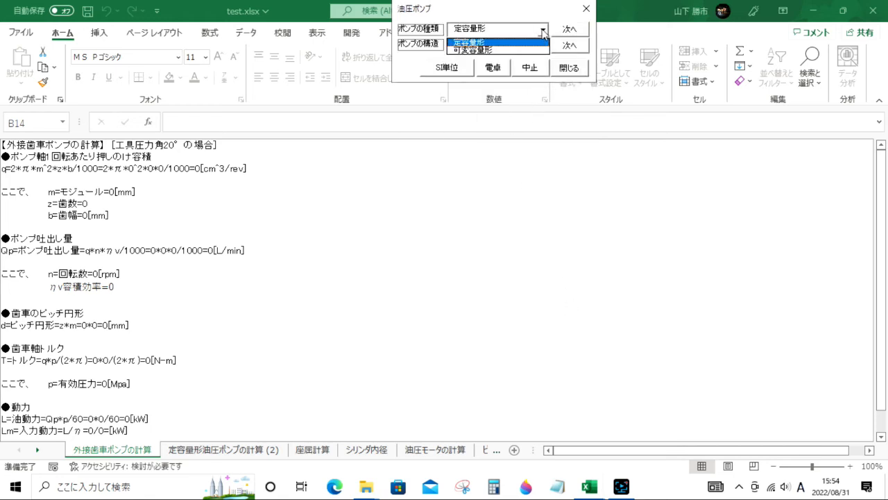
pyautogui.click(475, 50)
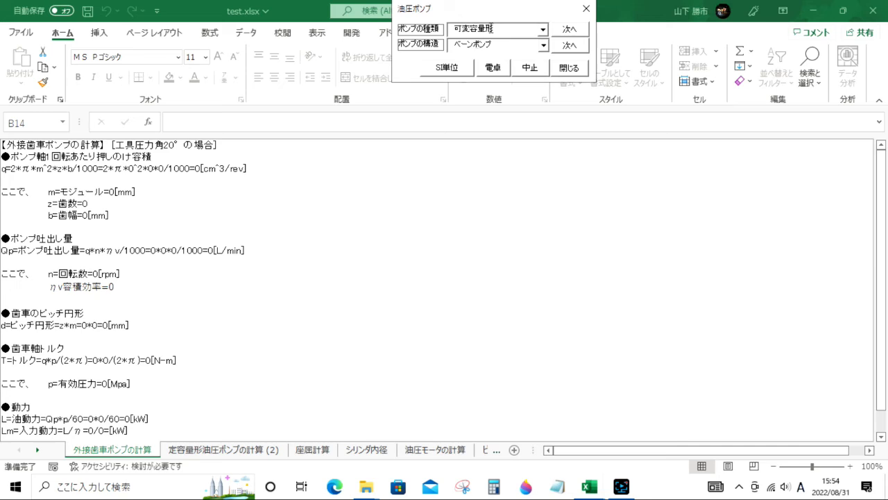
pyautogui.click(575, 32)
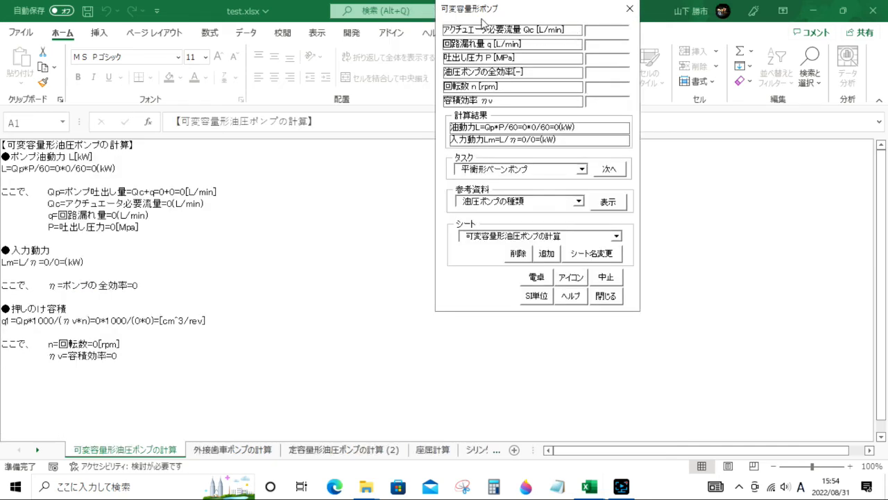
pyautogui.click(606, 295)
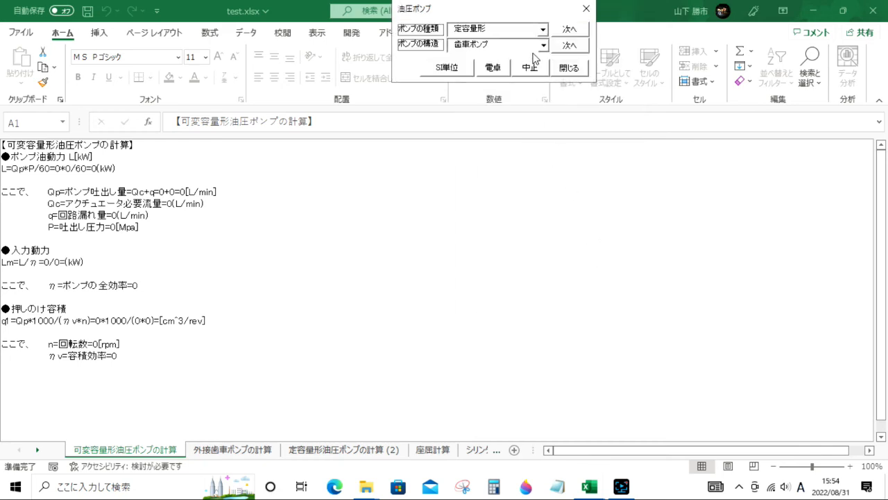
# - Run the vane pump calculation (ベーンポンプ) under the variable-displacement pump type and close its form
pyautogui.click(545, 30)
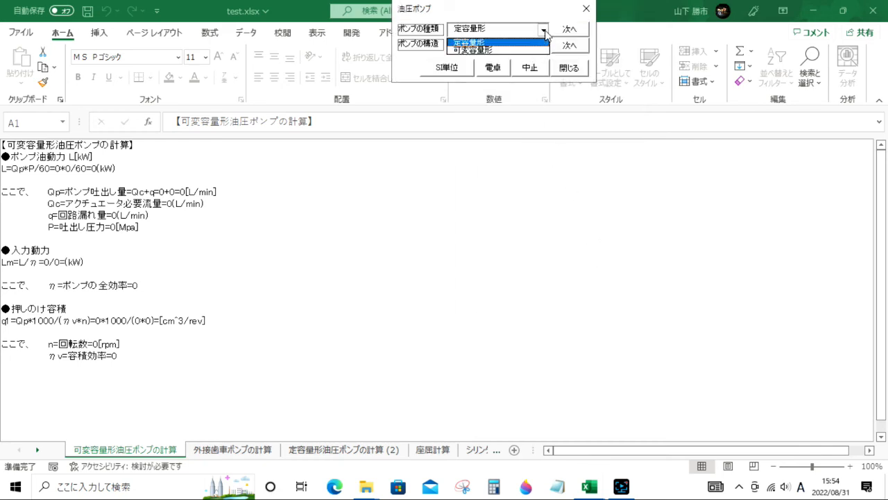
pyautogui.click(517, 50)
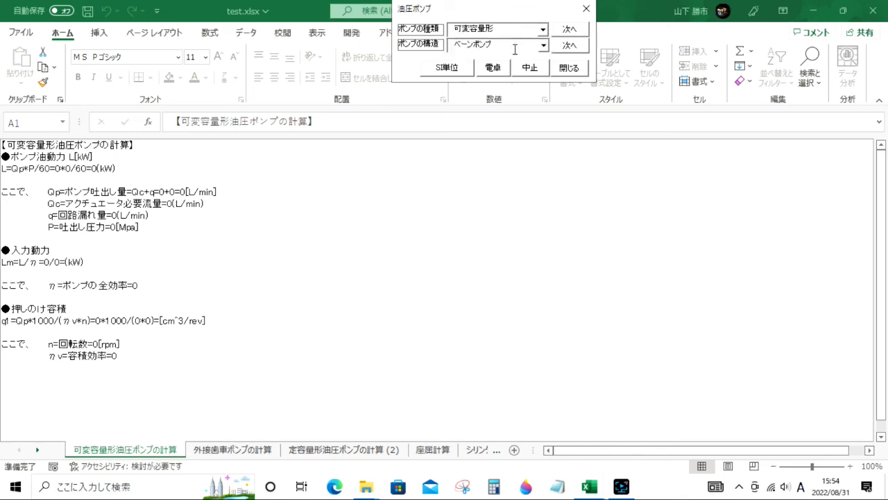
pyautogui.click(570, 45)
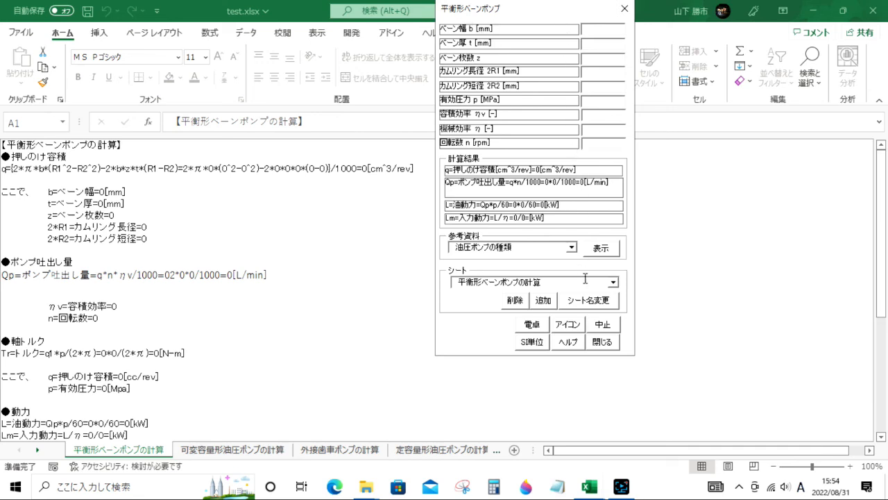
pyautogui.click(604, 342)
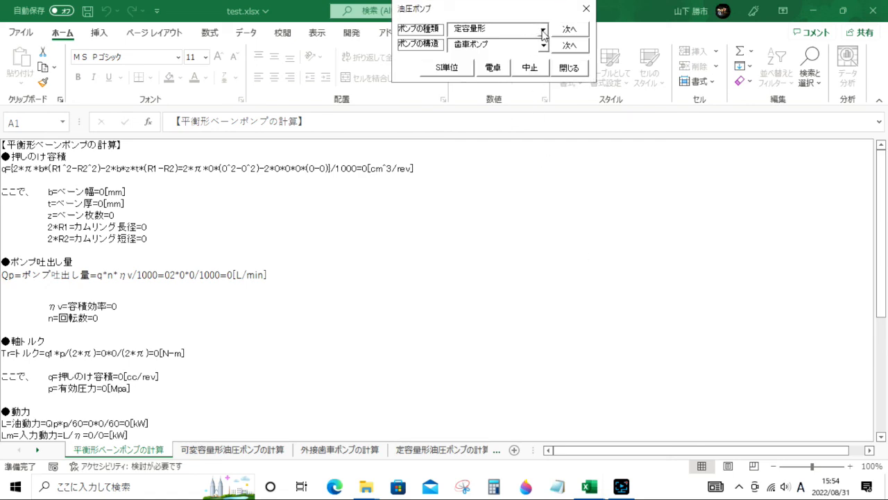
# - Run the piston pump calculation (ピストンポンプ) under the variable-displacement pump type (可変容量形) and close its form
pyautogui.click(542, 30)
pyautogui.click(517, 51)
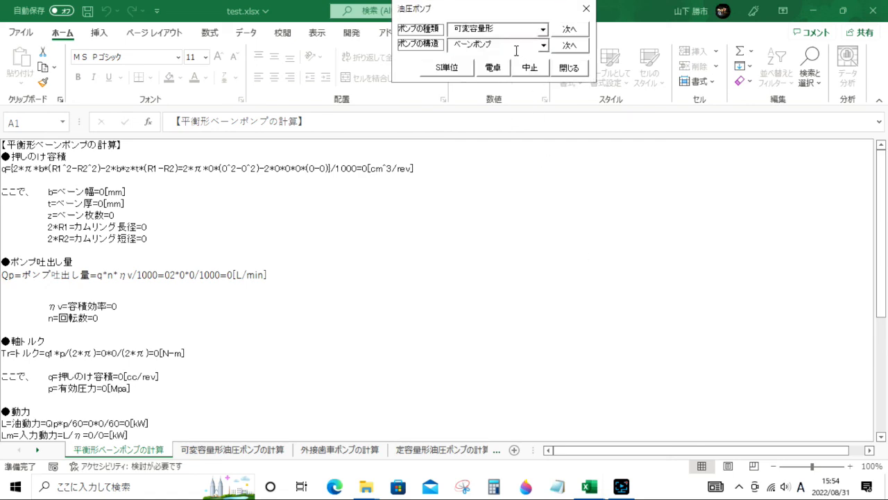
pyautogui.click(544, 45)
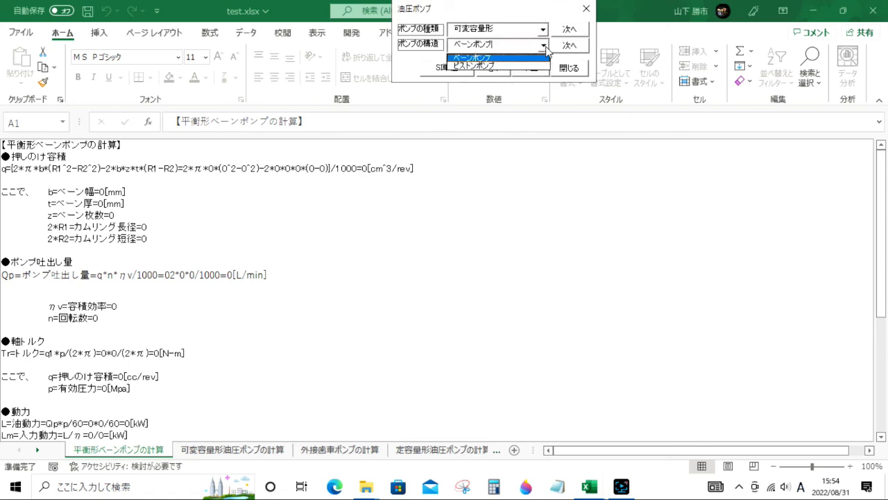
pyautogui.click(515, 66)
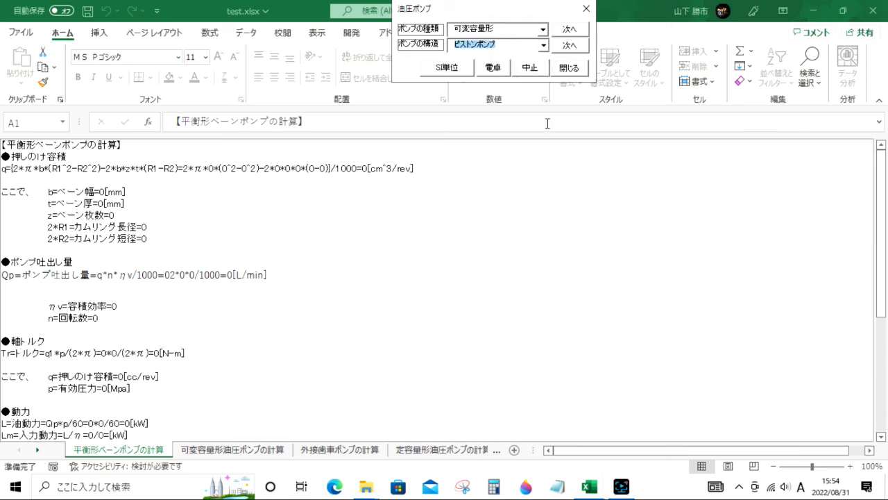
pyautogui.click(570, 45)
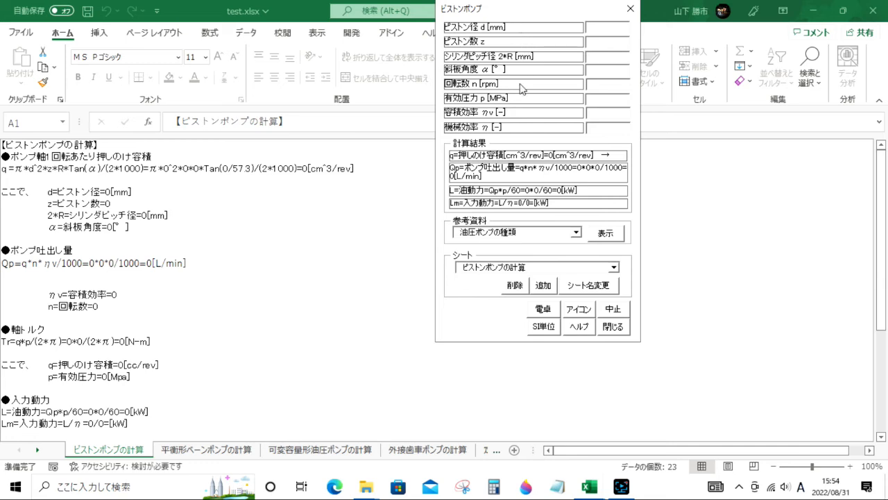
pyautogui.click(613, 326)
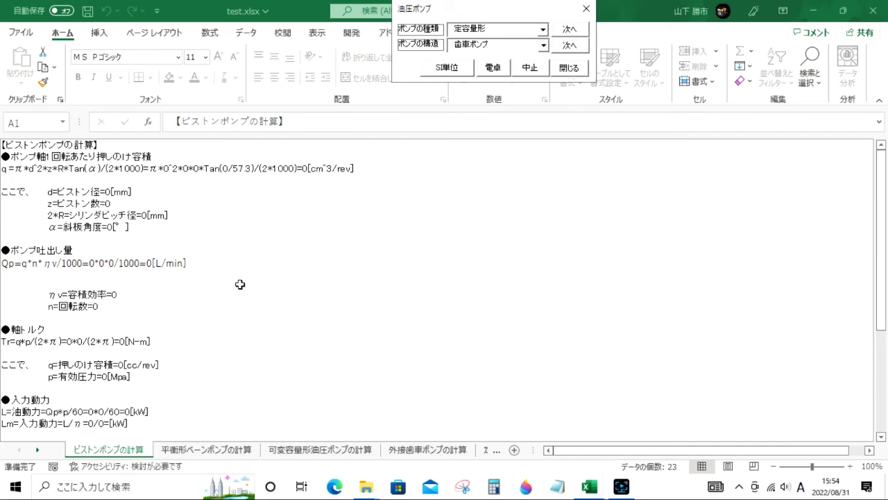
# - Review the piston pump result sheet down to its diagram and return to the hydraulic calculation selector (油圧計算ツール)
pyautogui.click(573, 68)
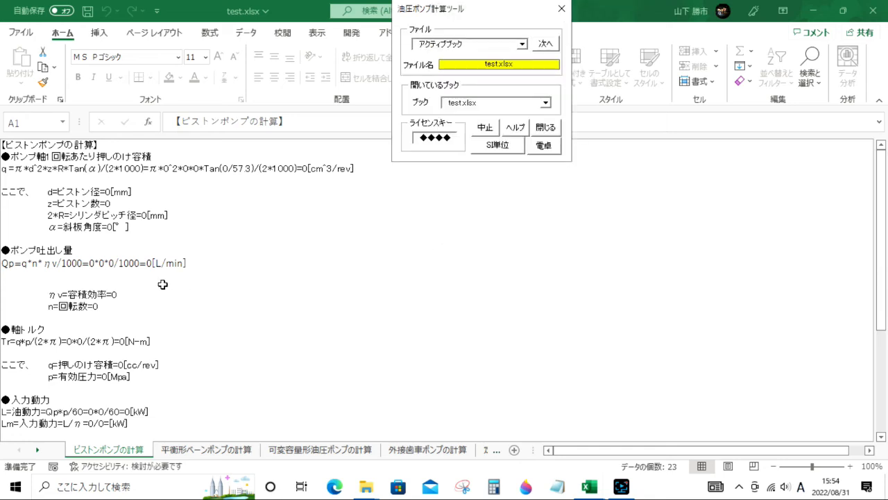
pyautogui.scroll(-3, 164, 286)
pyautogui.scroll(-2, 161, 285)
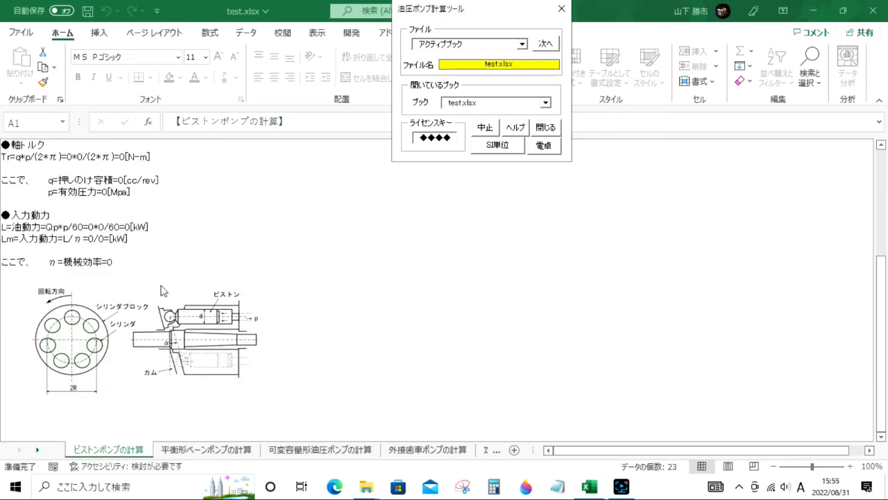
pyautogui.scroll(1, 164, 290)
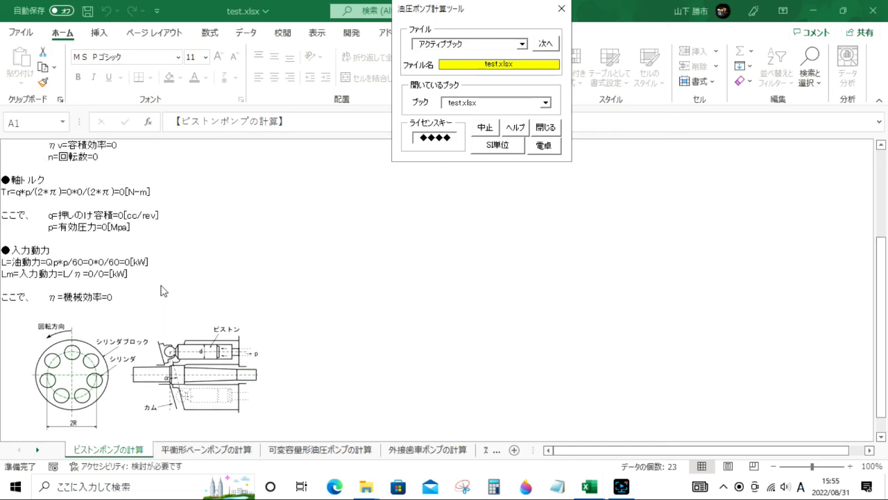
pyautogui.click(546, 129)
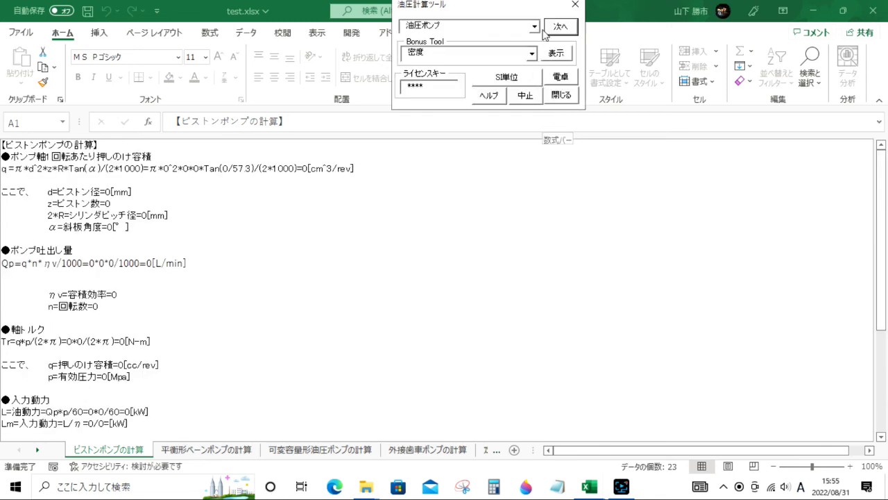
# - Run the hydraulic motor calculation (油圧モータ) on the active book test.xlsx, review its sheet, and return to the hydraulic calculation selector
pyautogui.click(534, 26)
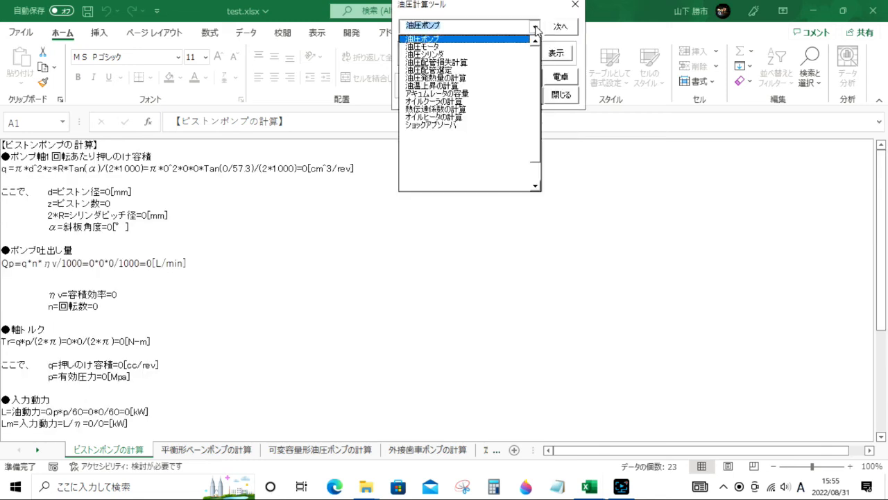
pyautogui.click(436, 47)
pyautogui.click(569, 28)
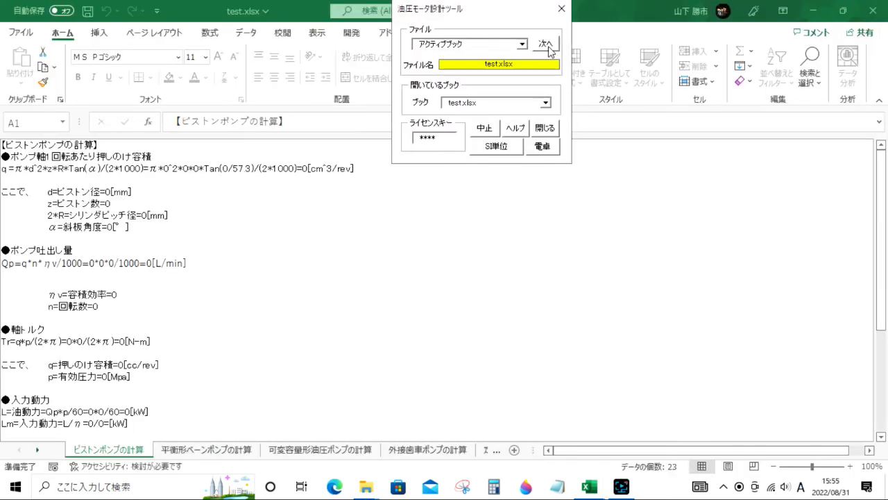
pyautogui.click(547, 46)
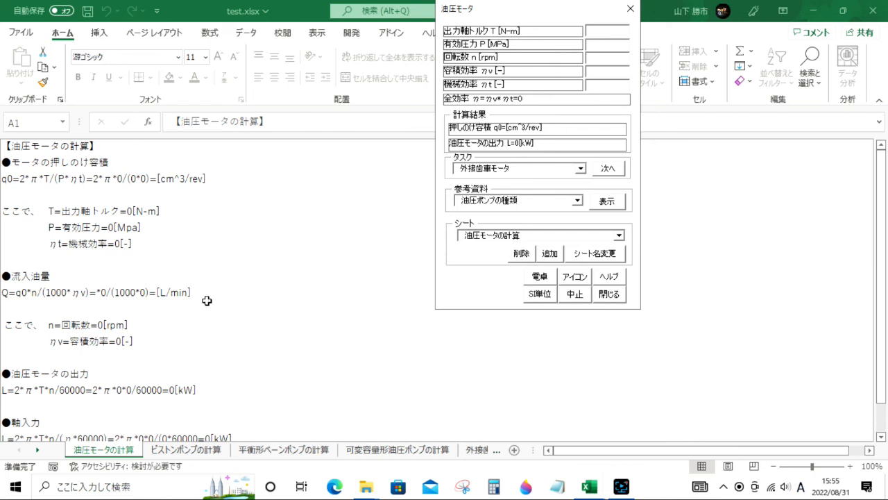
pyautogui.scroll(-4, 212, 298)
pyautogui.scroll(4, 215, 300)
pyautogui.click(609, 294)
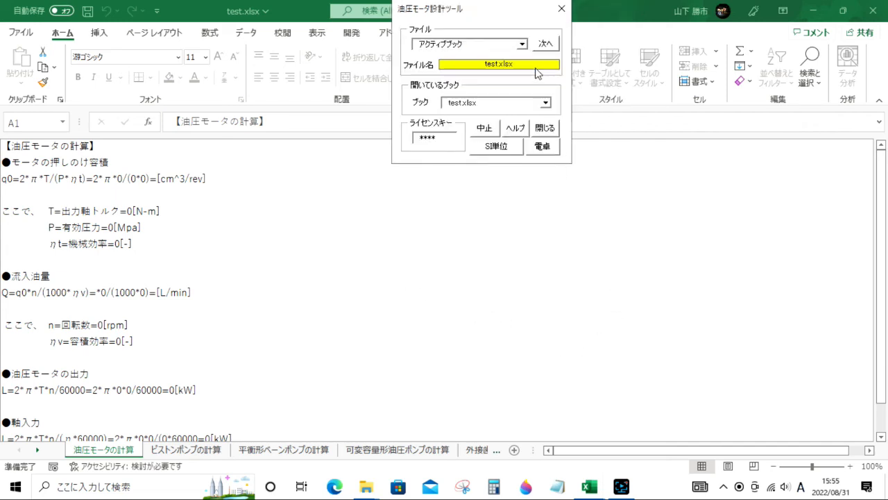
pyautogui.click(550, 129)
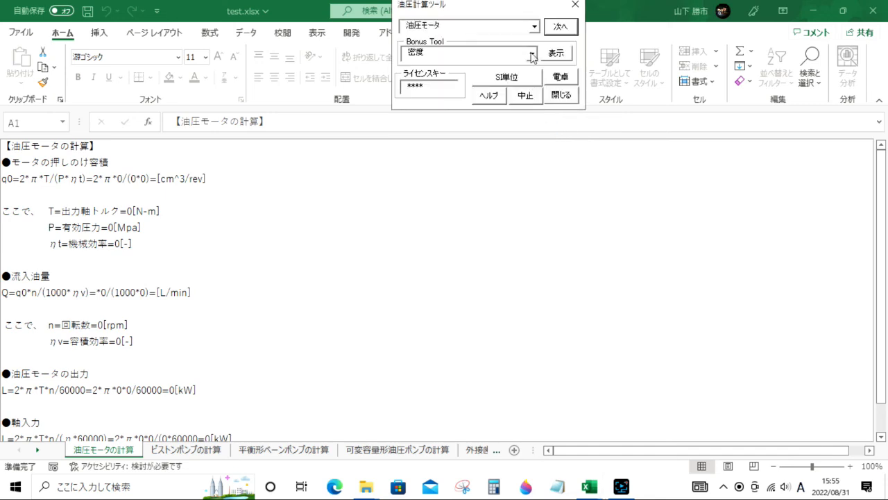
# - Open the hydraulic cylinder tool (油圧シリンダ) on the active book test.xlsx
pyautogui.click(537, 27)
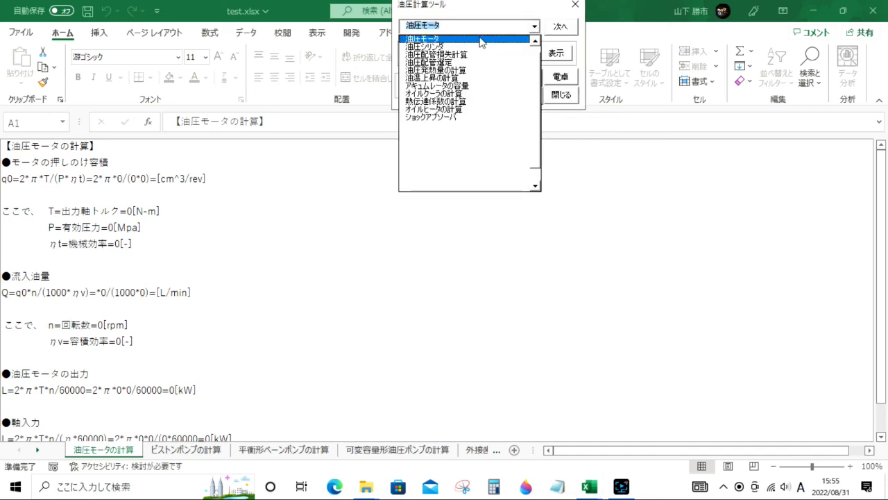
pyautogui.click(455, 47)
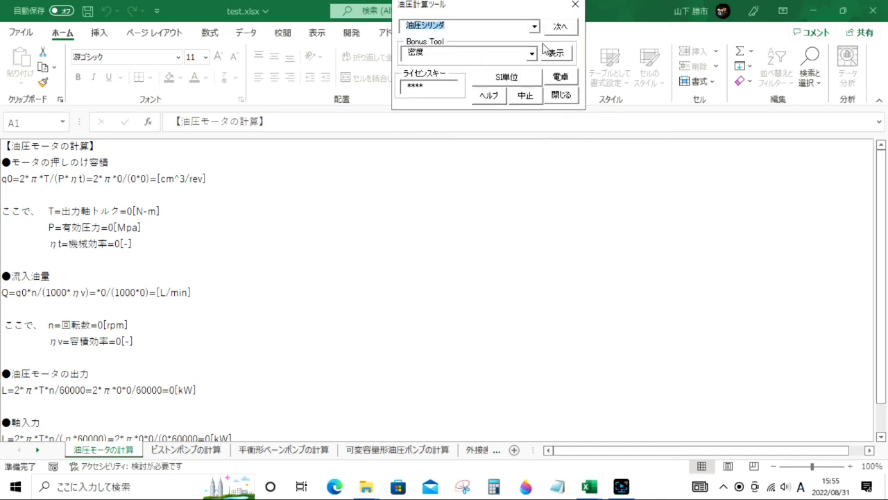
pyautogui.click(559, 29)
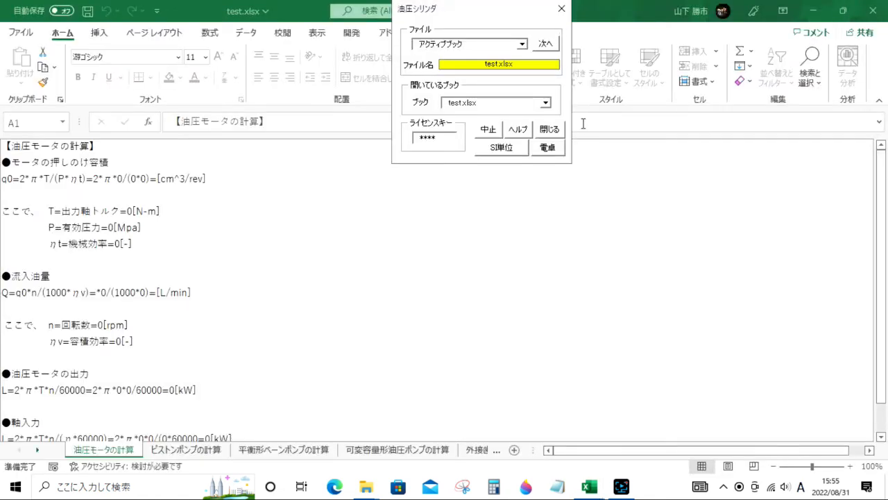
pyautogui.click(549, 46)
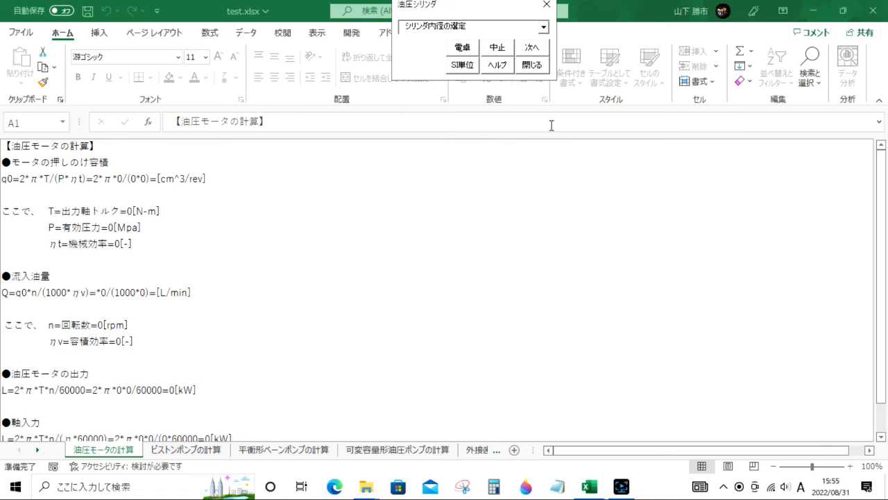
# - Run the cylinder bore selection (シリンダ内径の選定) and close its form
pyautogui.click(543, 29)
pyautogui.click(543, 29)
pyautogui.click(542, 50)
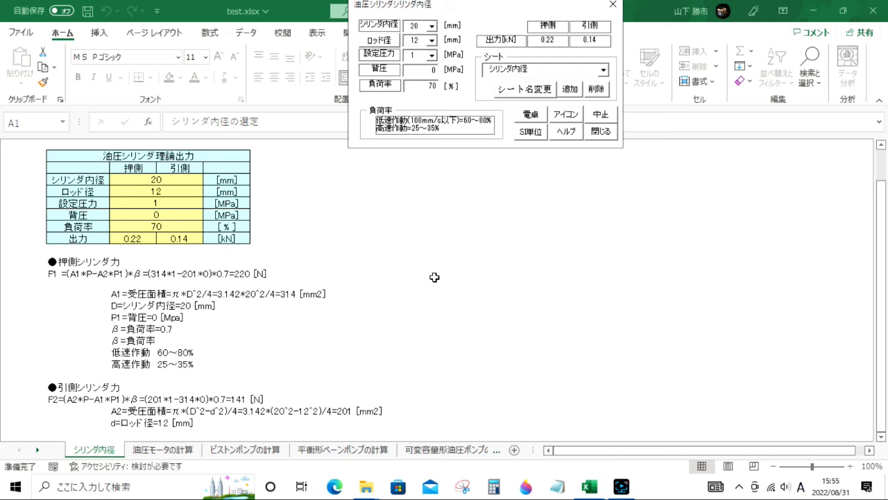
pyautogui.click(601, 131)
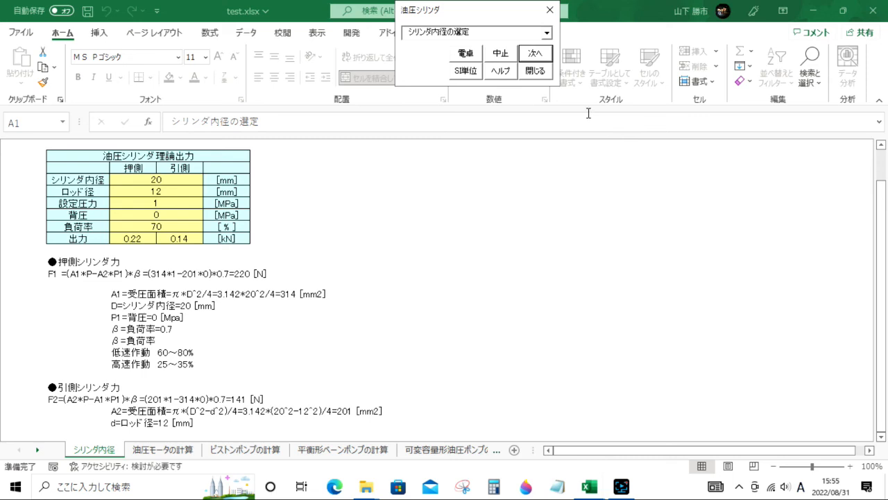
# - Run the cylinder buckling calculation (シリンダの座屈計算) from the hydraulic cylinder tool
pyautogui.click(547, 34)
pyautogui.click(438, 54)
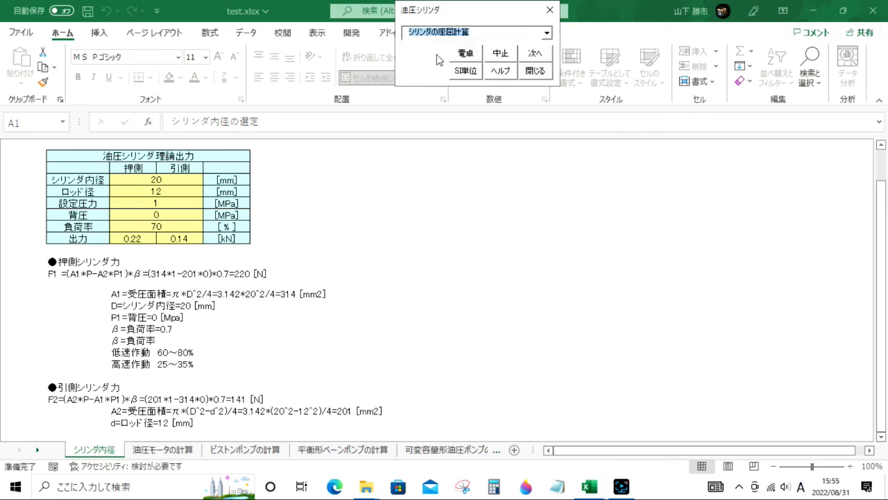
pyautogui.click(533, 59)
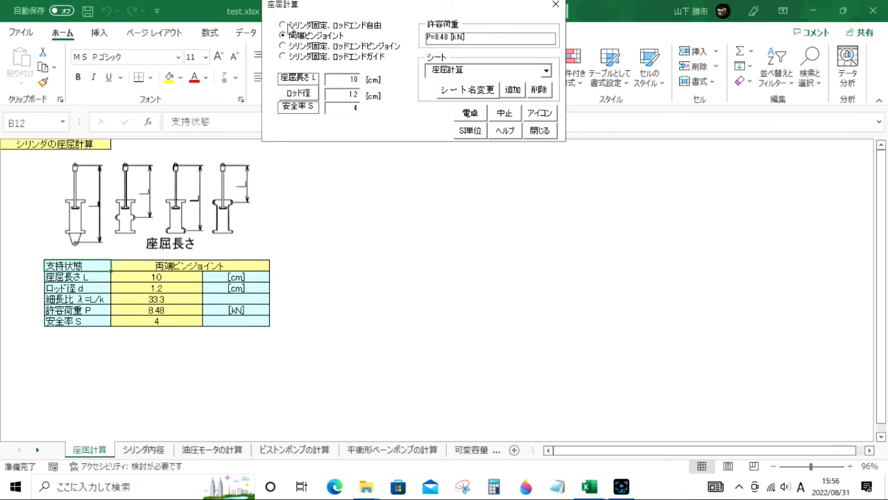
# - Try each support condition in the buckling calculation, finish with both ends pin-jointed (両端ピンジョイント), and close the form
pyautogui.click(282, 26)
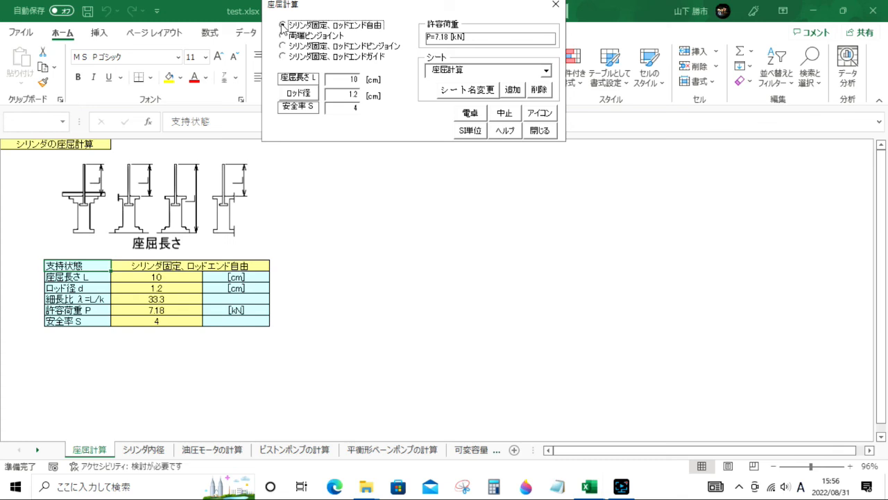
pyautogui.click(283, 46)
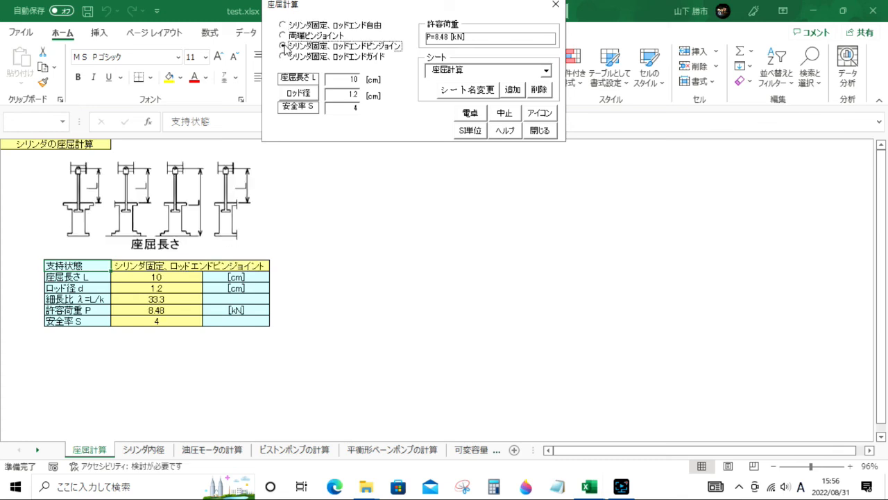
pyautogui.click(286, 59)
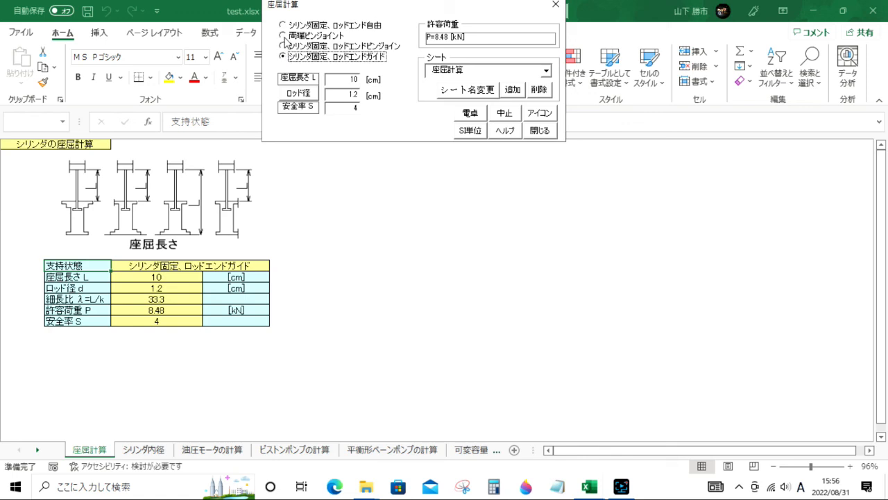
pyautogui.click(286, 36)
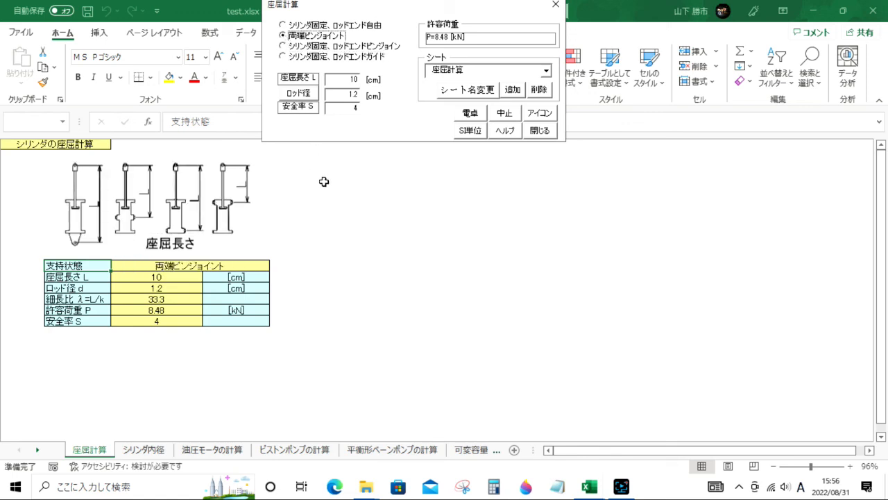
pyautogui.click(540, 130)
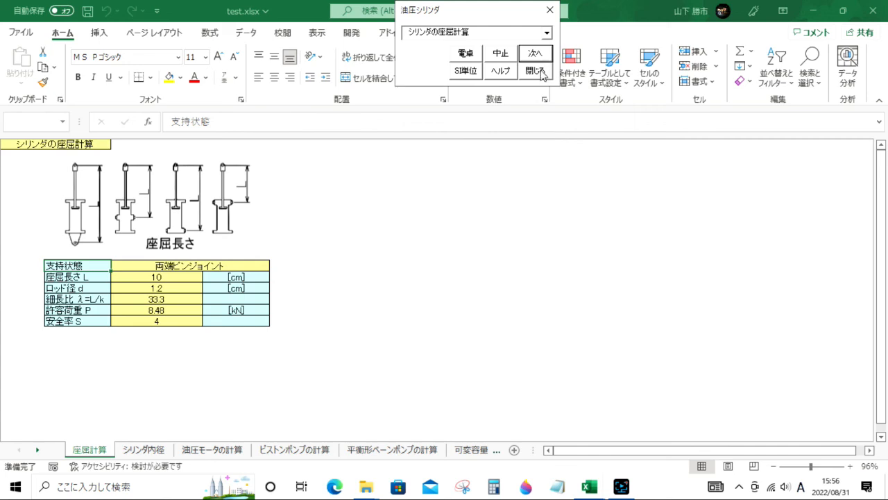
# - Run the cylinder port diameter selection (ポート径の選定) and close its form
pyautogui.click(547, 32)
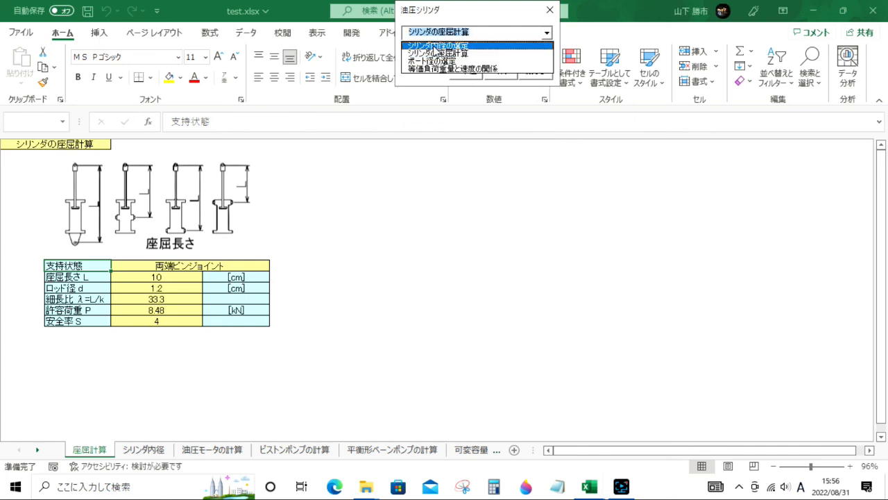
pyautogui.click(427, 62)
pyautogui.click(540, 59)
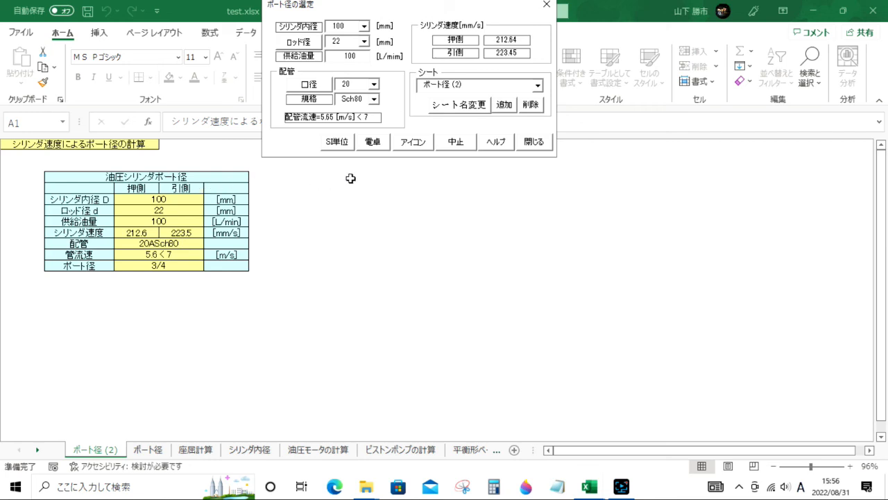
pyautogui.click(541, 146)
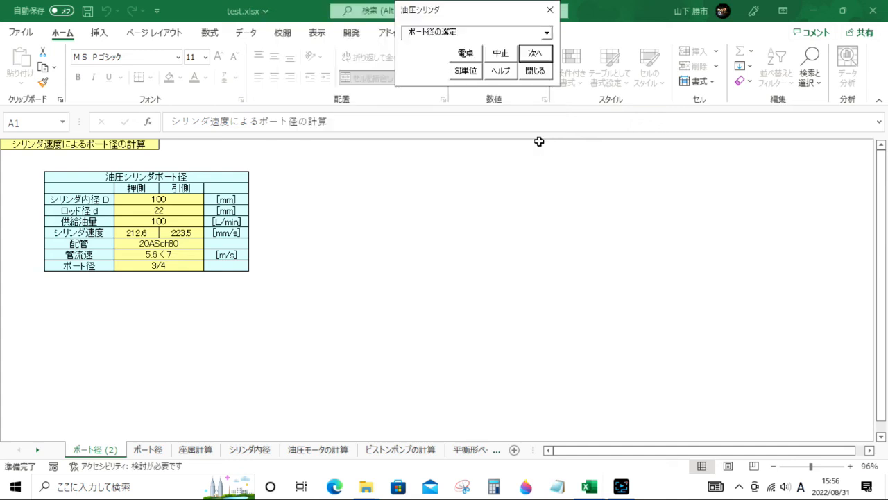
# - Run the equivalent load and speed calculation (等価負荷重量と速度の関係) and review its result sheet down to the supplied oil flow
pyautogui.click(547, 35)
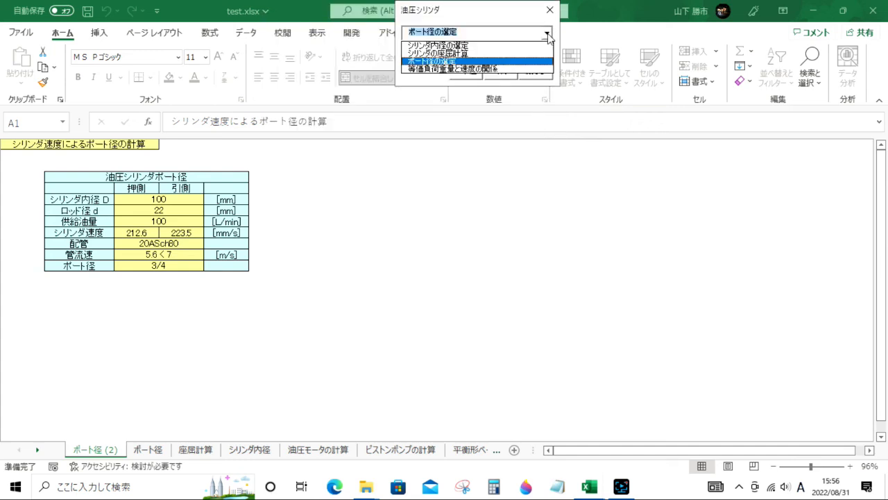
pyautogui.click(467, 72)
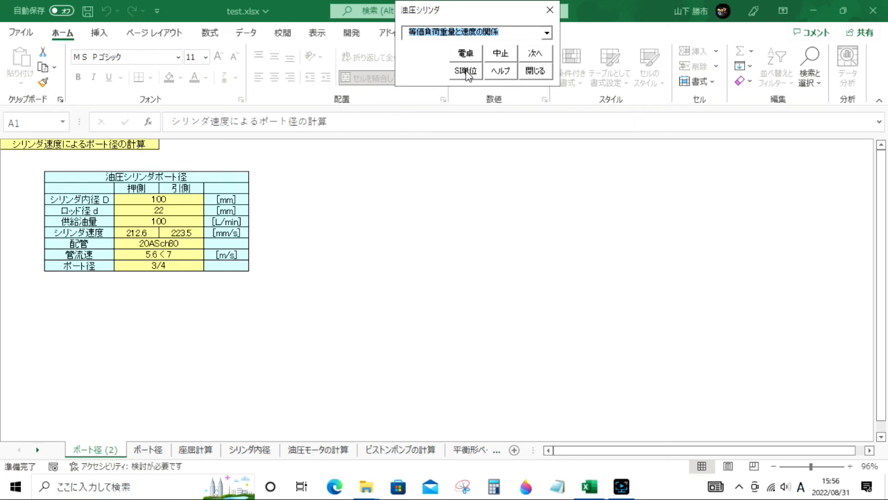
pyautogui.click(539, 56)
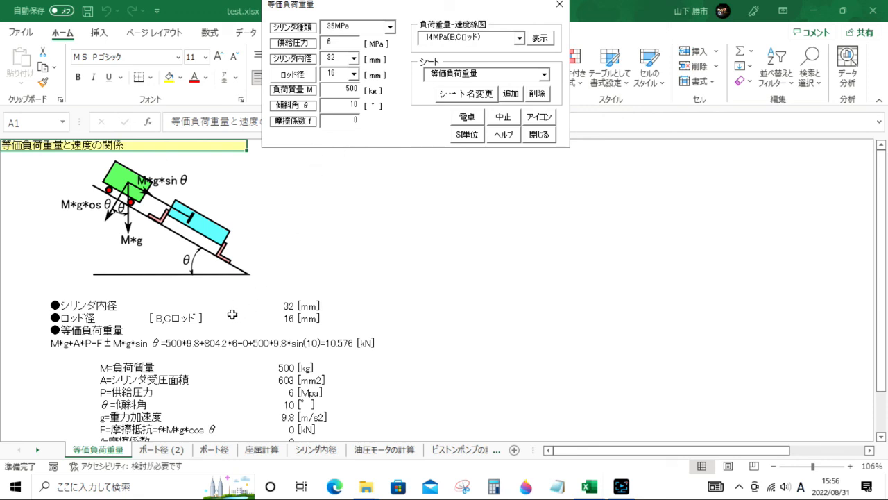
pyautogui.scroll(-4, 232, 314)
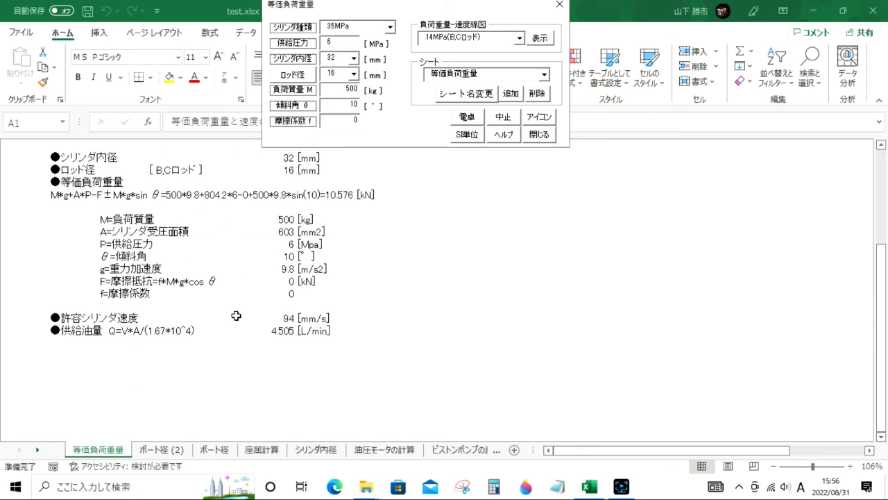
pyautogui.scroll(4, 236, 313)
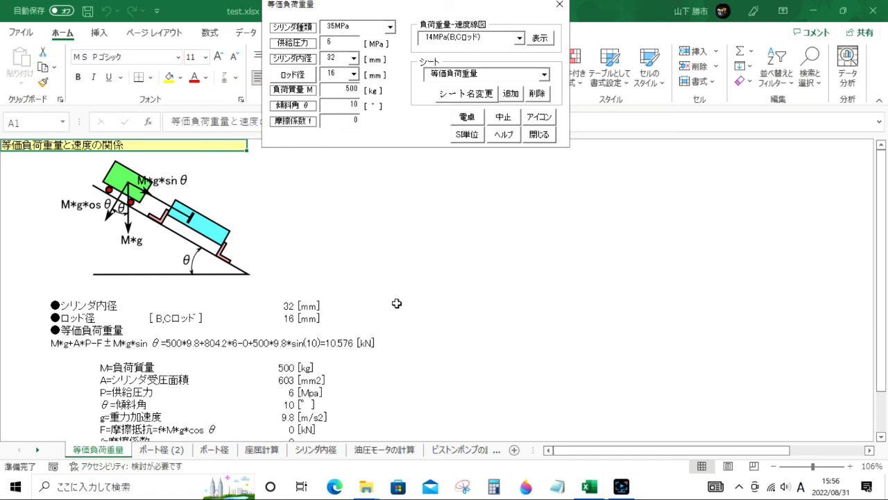
# - Close the equivalent load form and exit the hydraulic cylinder tool back to the hydraulic calculation selector
pyautogui.click(540, 134)
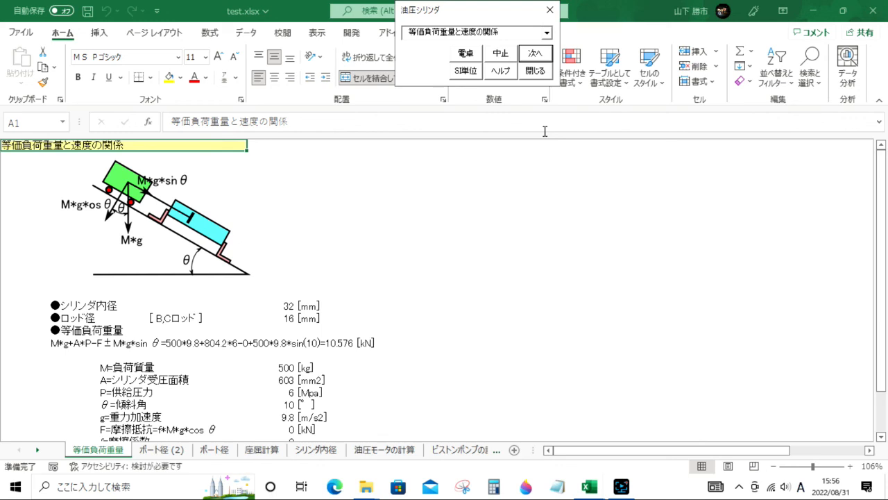
pyautogui.click(538, 71)
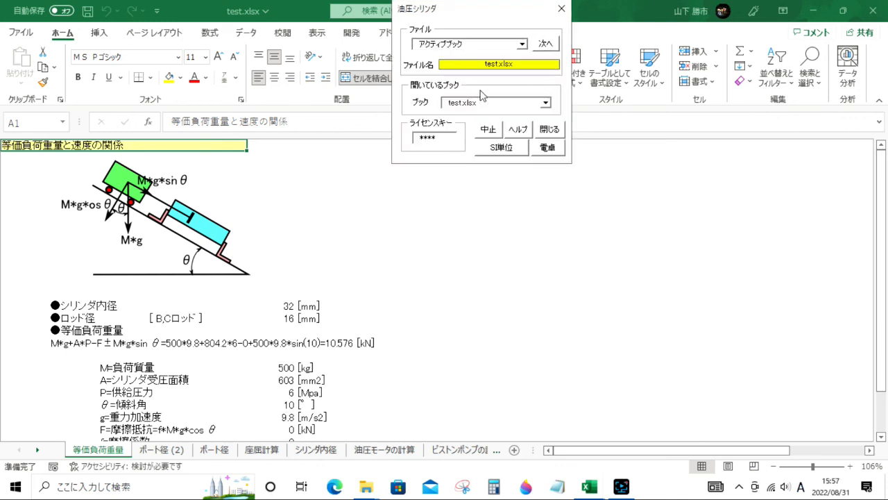
pyautogui.click(546, 131)
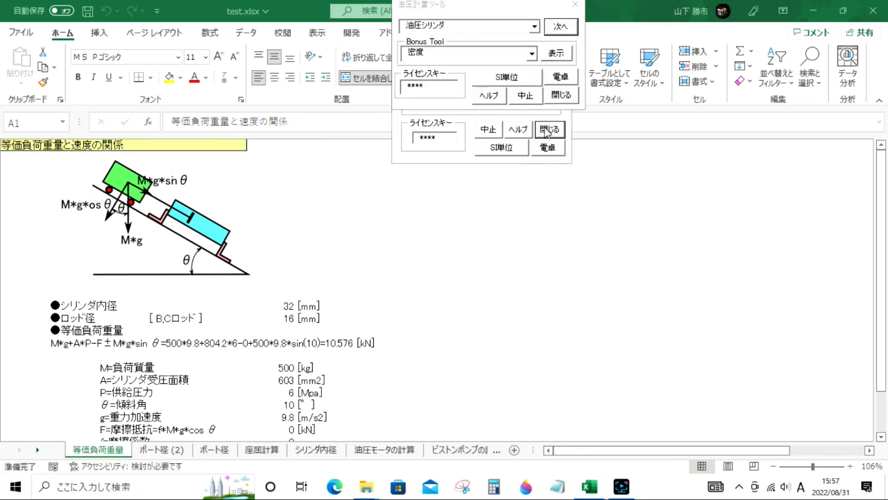
# - Run the hydraulic piping loss calculation (油圧配管損失計算) on the active book test.xlsx
pyautogui.click(540, 27)
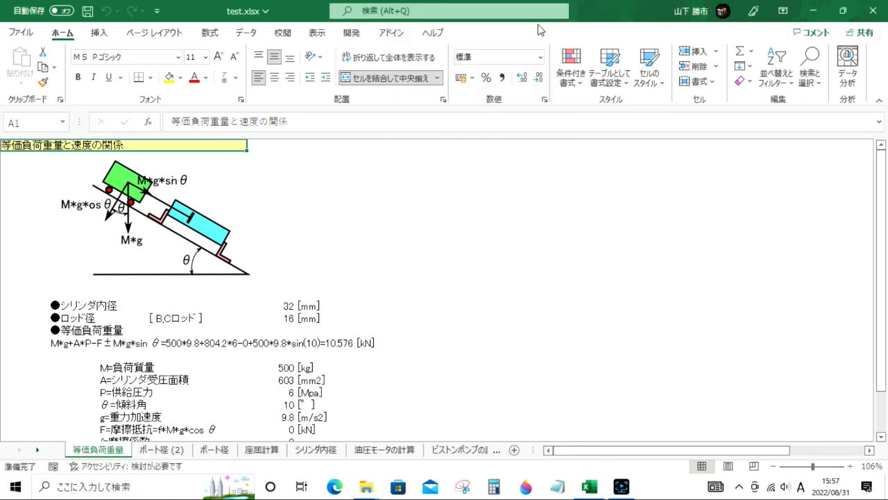
pyautogui.click(817, 12)
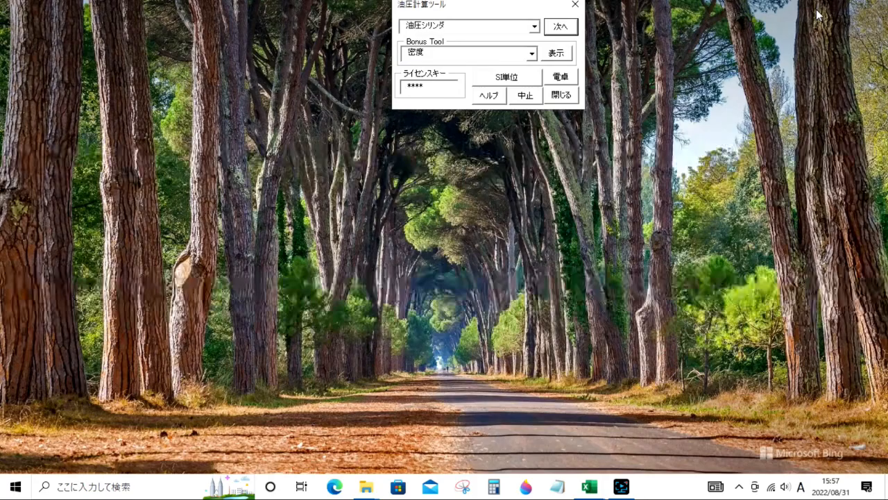
pyautogui.click(535, 27)
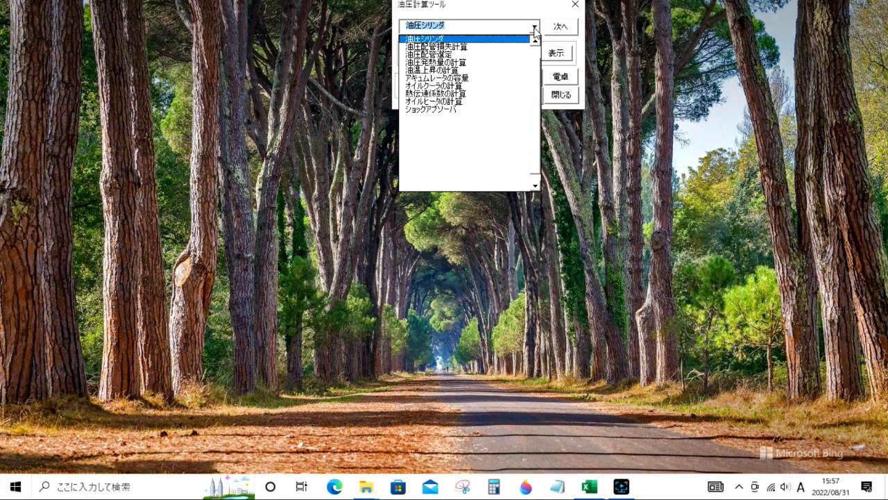
pyautogui.click(446, 47)
pyautogui.click(562, 29)
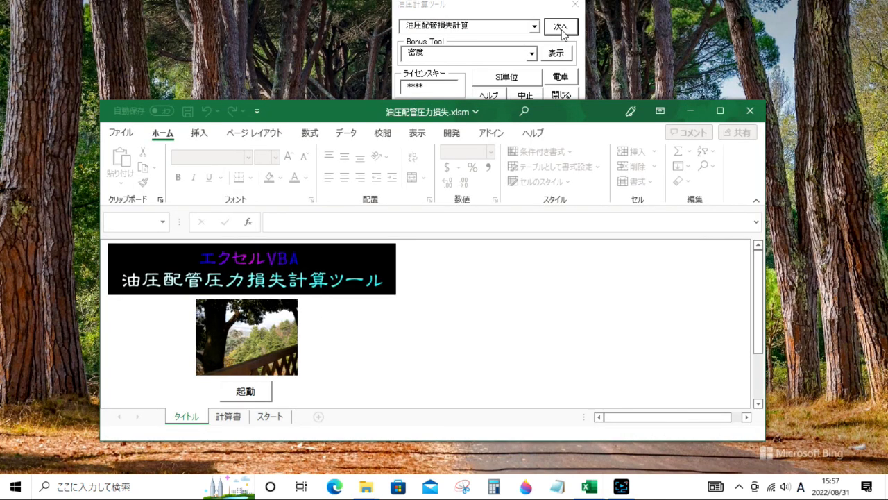
pyautogui.click(562, 31)
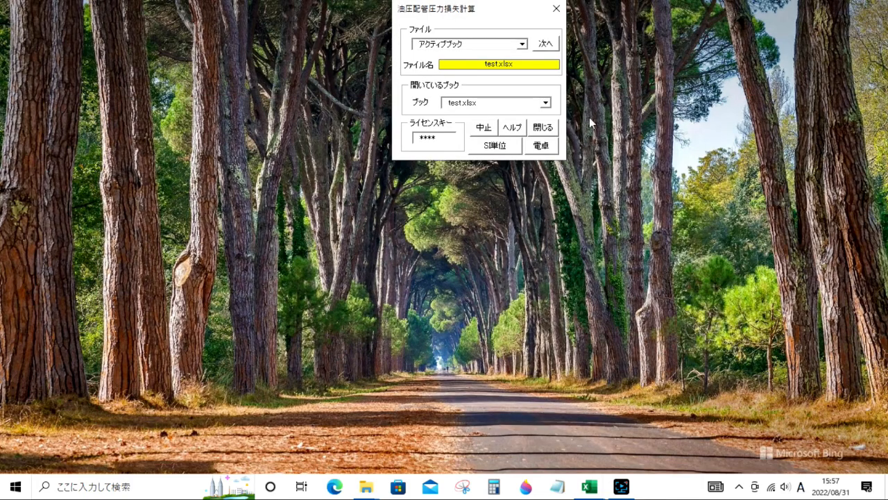
pyautogui.click(547, 44)
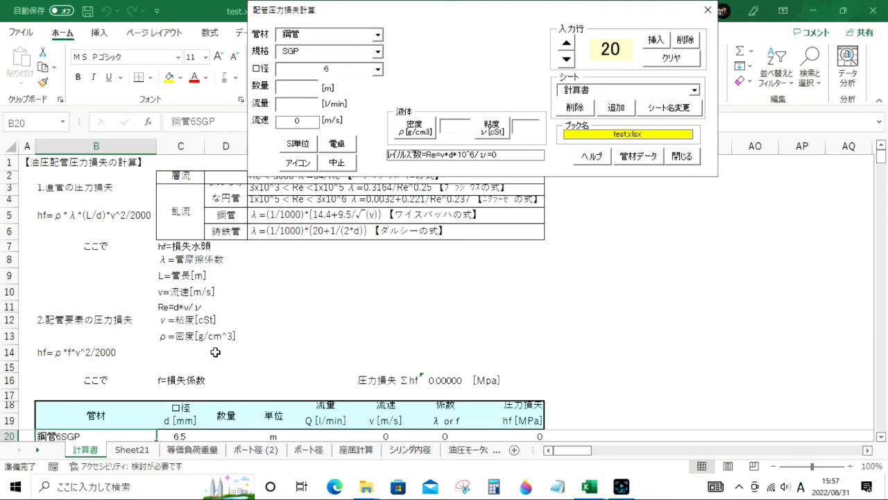
# - Suspend the piping pressure loss form and open the 計算書 sheet of 油圧配管圧力損失.xlsm
pyautogui.moveTo(412, 16); pyautogui.dragTo(540, 9)
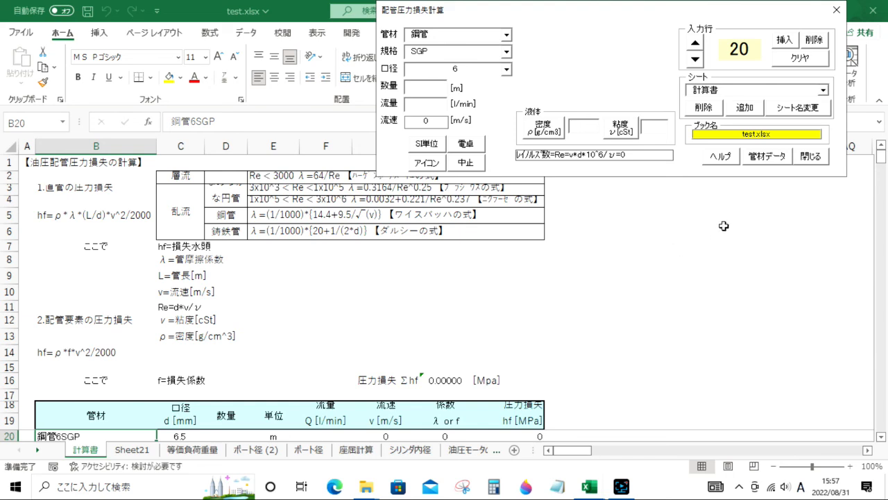
pyautogui.click(469, 162)
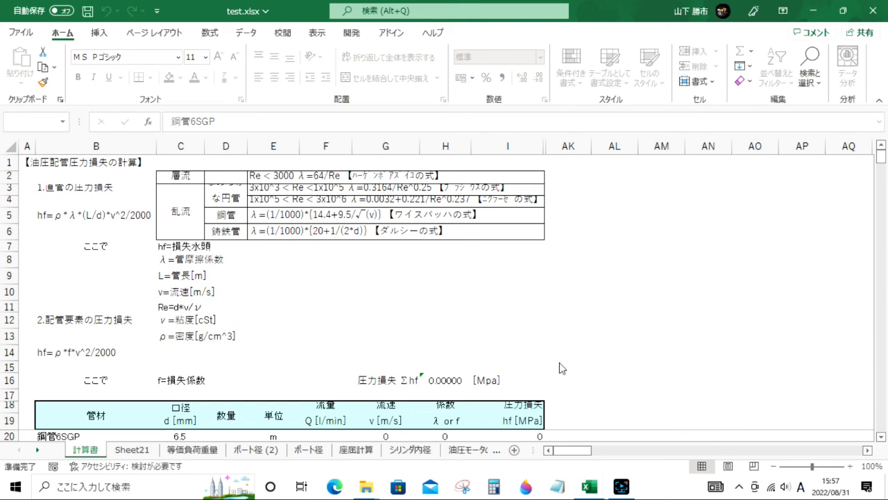
pyautogui.moveTo(590, 490)
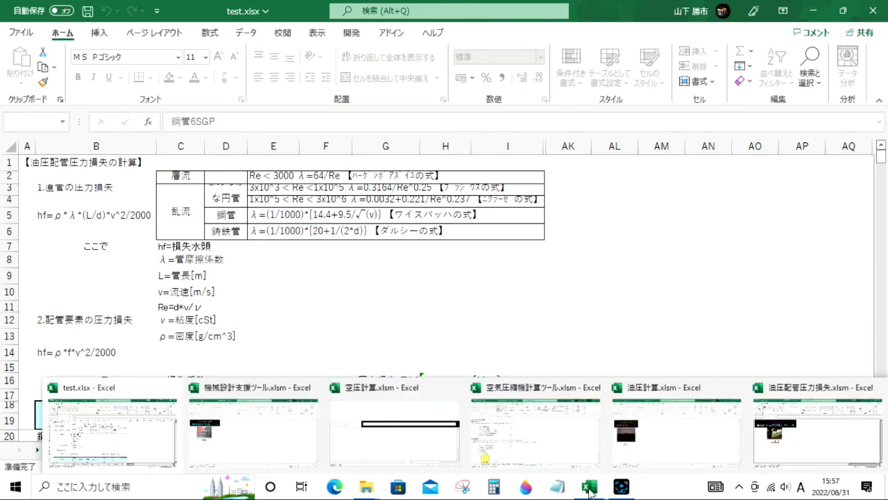
pyautogui.click(815, 429)
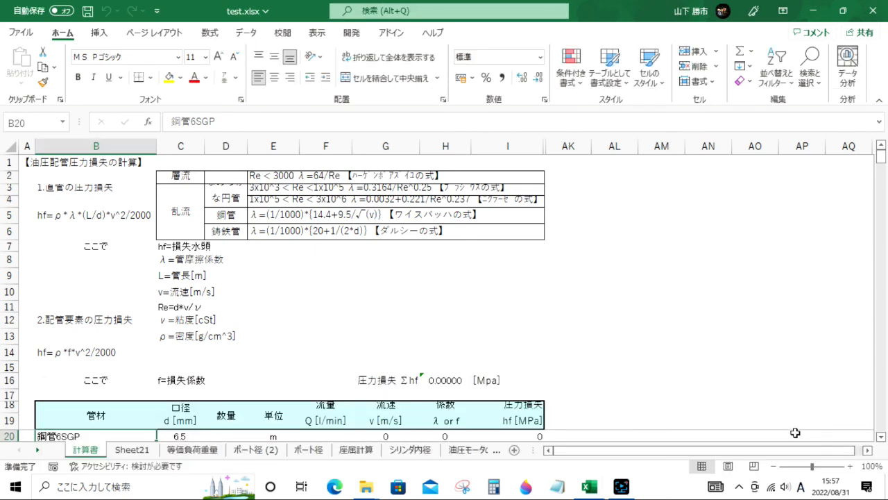
pyautogui.click(820, 14)
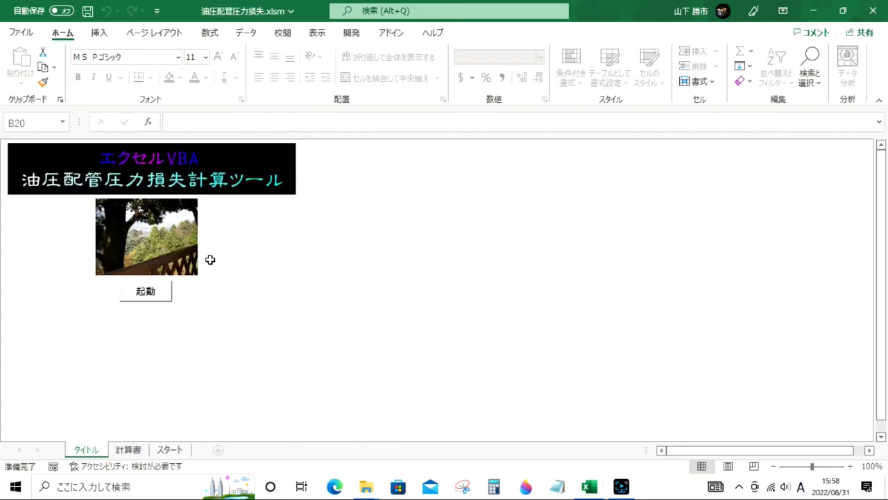
pyautogui.click(132, 450)
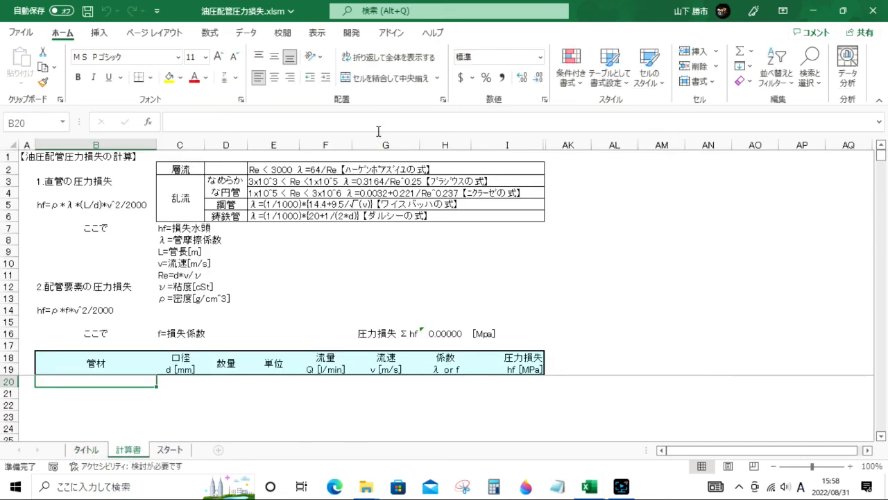
# - Unfreeze the panes on the 計算書 sheet of 油圧配管圧力損失.xlsm
pyautogui.click(316, 35)
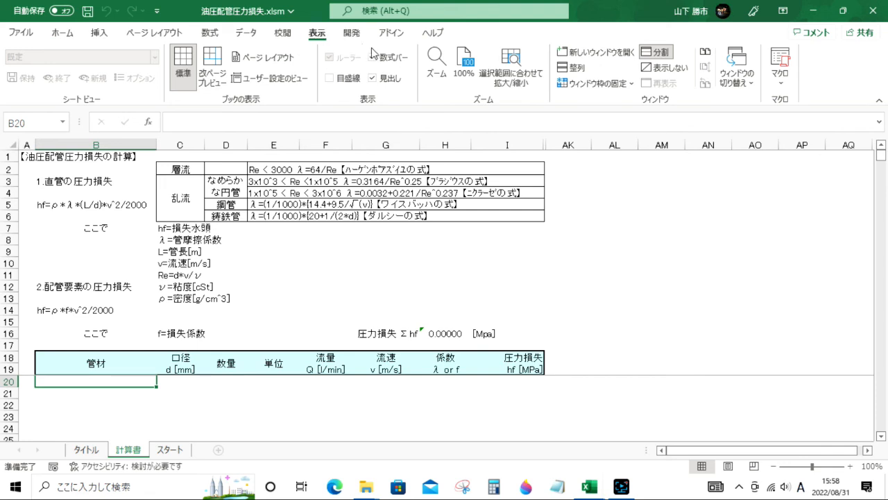
pyautogui.click(616, 85)
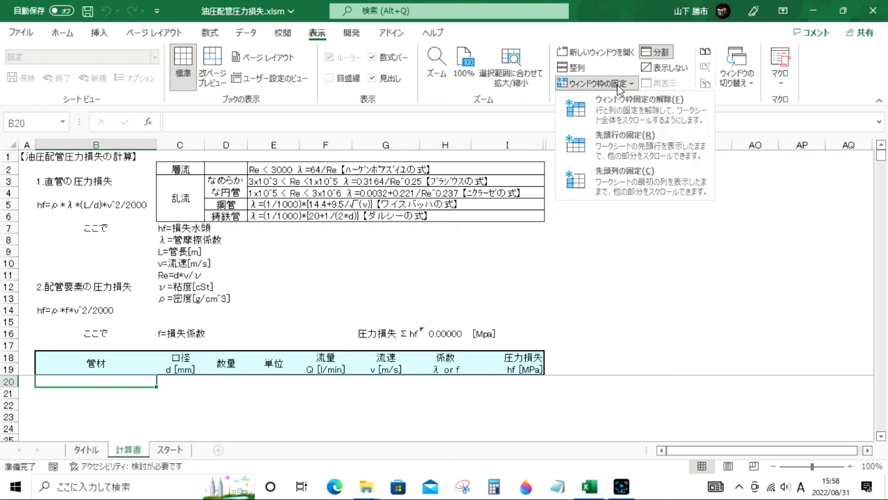
pyautogui.click(629, 102)
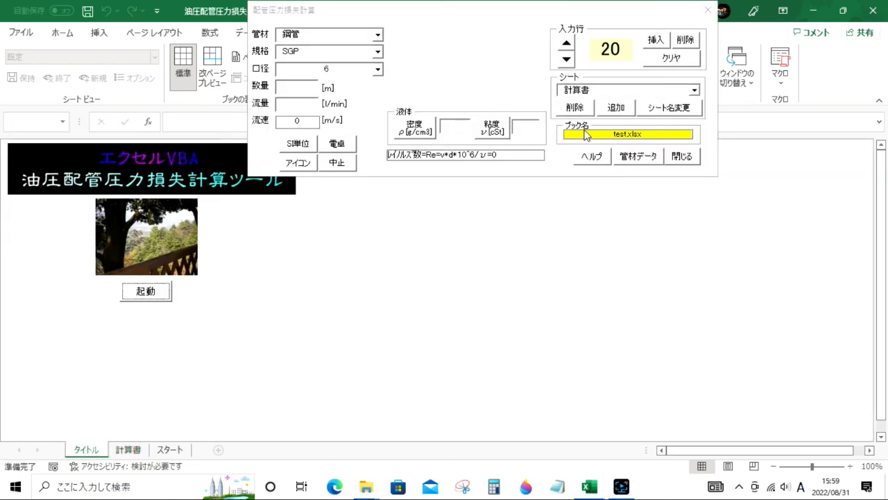
# - Suspend the piping pressure loss form and delete the 計算書 sheet from test.xlsx
pyautogui.click(340, 163)
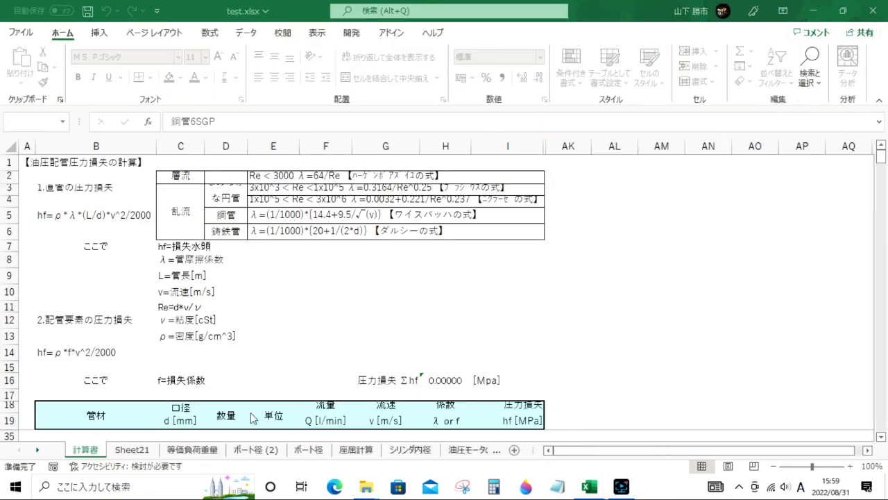
pyautogui.rightClick(86, 451)
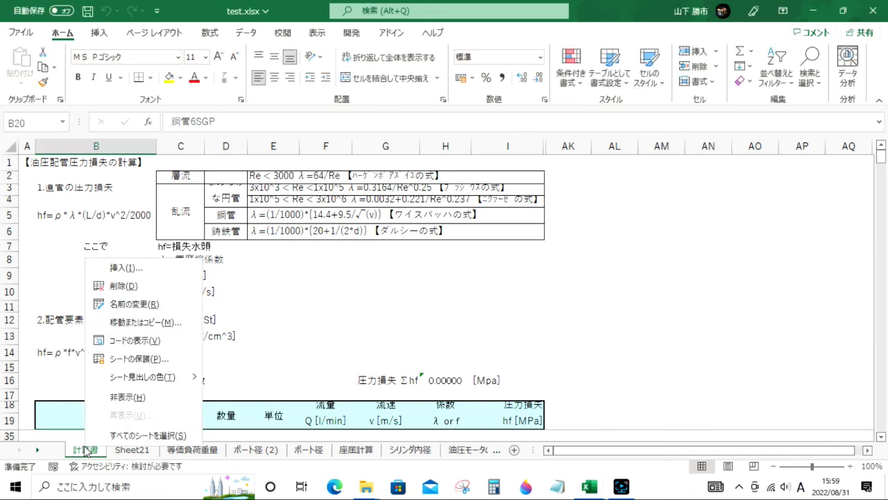
pyautogui.click(126, 284)
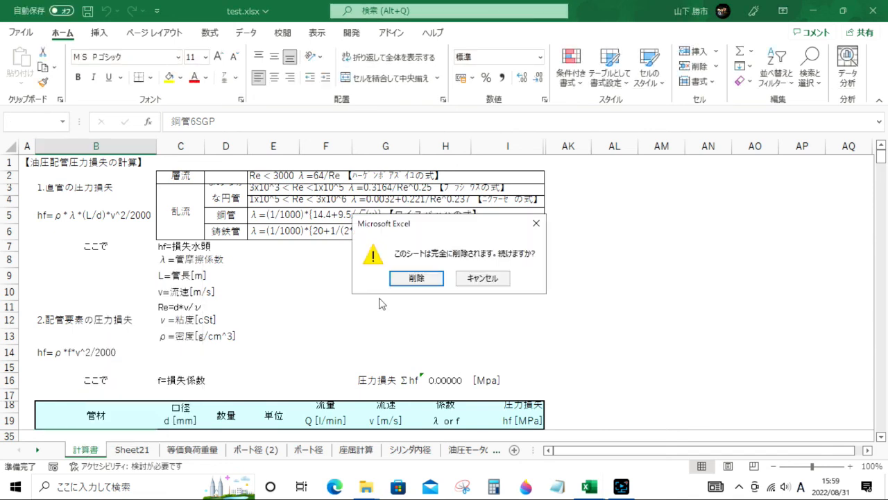
pyautogui.click(415, 278)
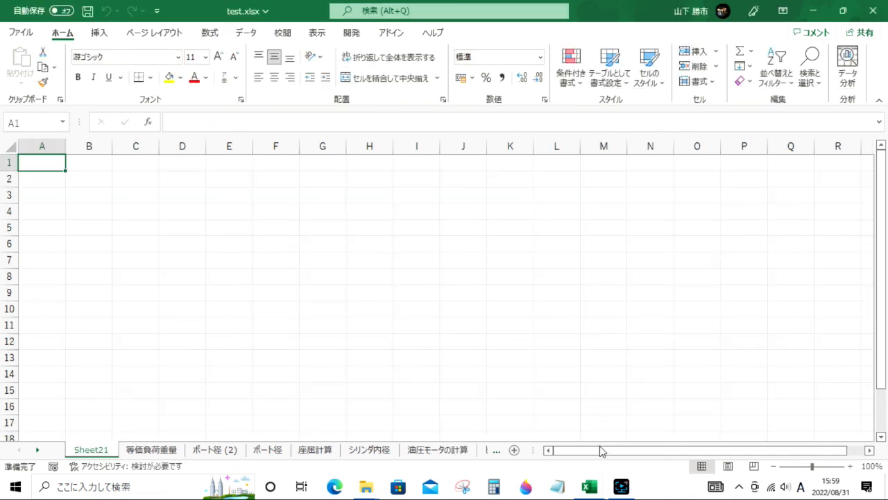
# - Relaunch the piping pressure loss tool on the active book test.xlsx and minimize the workbook window
pyautogui.moveTo(593, 492)
pyautogui.click(814, 11)
pyautogui.click(148, 292)
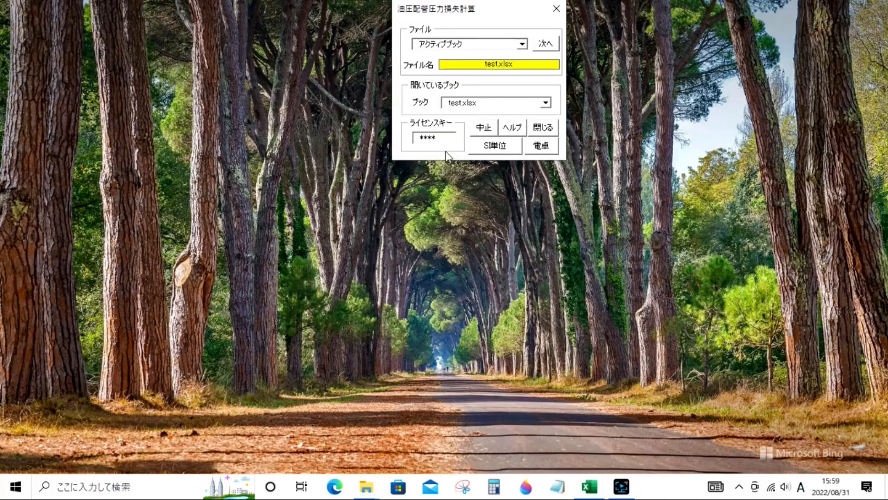
pyautogui.click(547, 43)
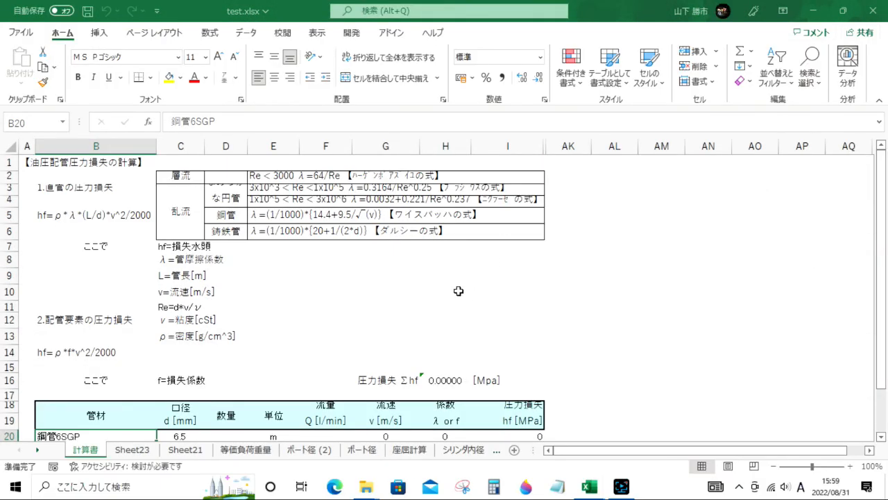
pyautogui.click(812, 13)
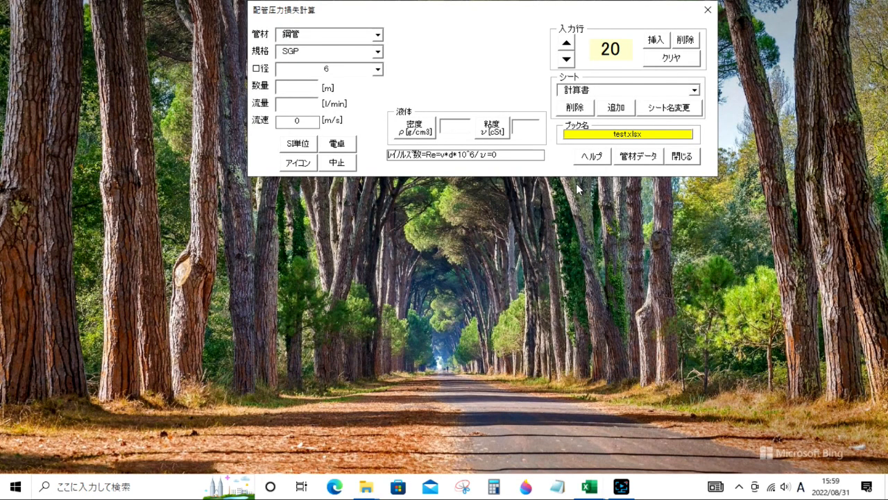